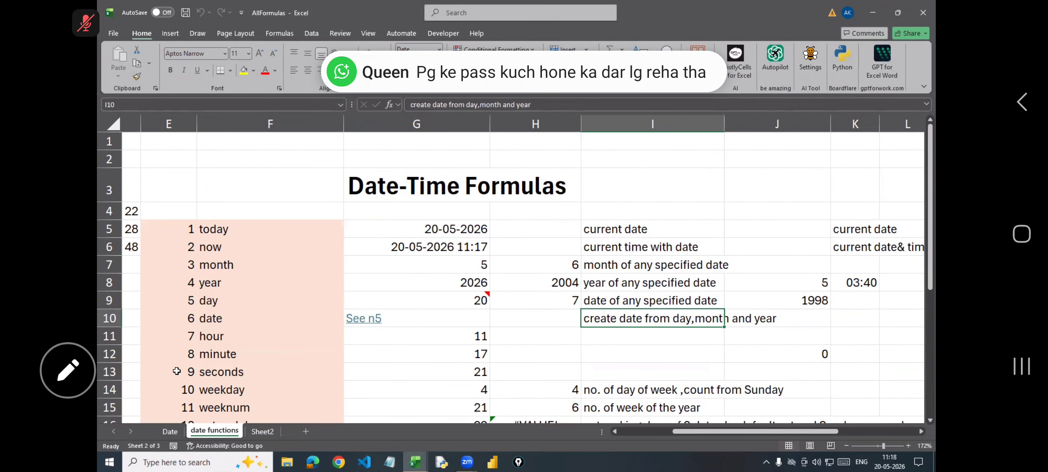
# Step: Review the date-time functions listed on the date functions sheet, from today through yearfrac, along with their results and descriptions
pyautogui.moveTo(885, 445); pyautogui.dragTo(879, 445)
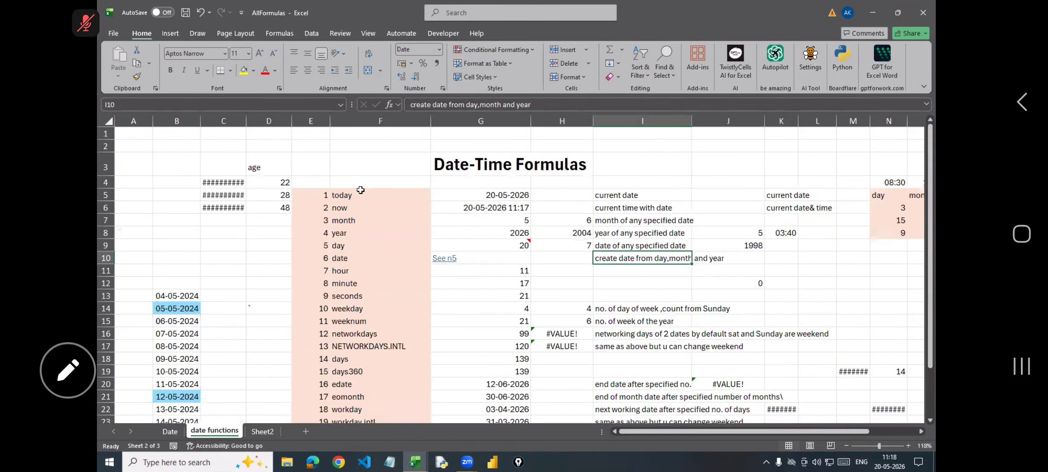
pyautogui.click(341, 192)
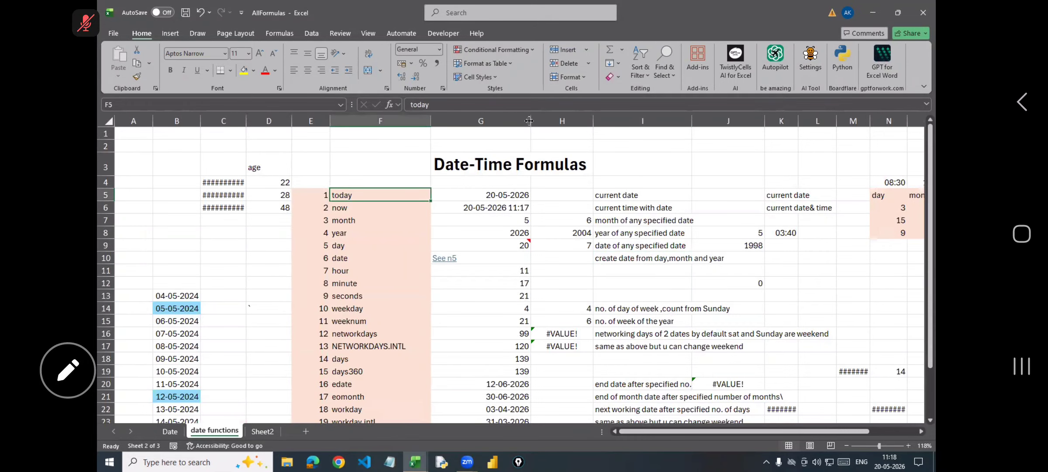
pyautogui.moveTo(525, 121); pyautogui.dragTo(521, 120)
pyautogui.press('Down')
pyautogui.click(593, 211)
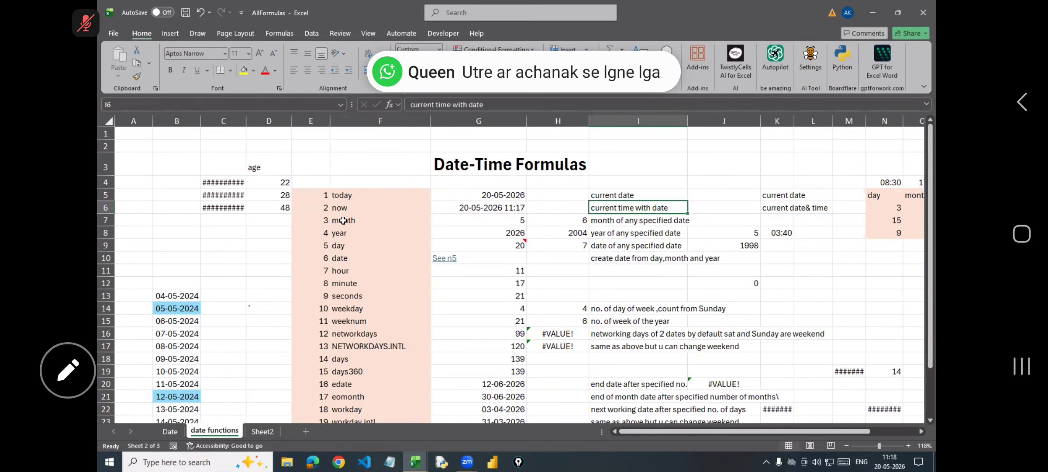
pyautogui.click(359, 221)
pyautogui.click(340, 235)
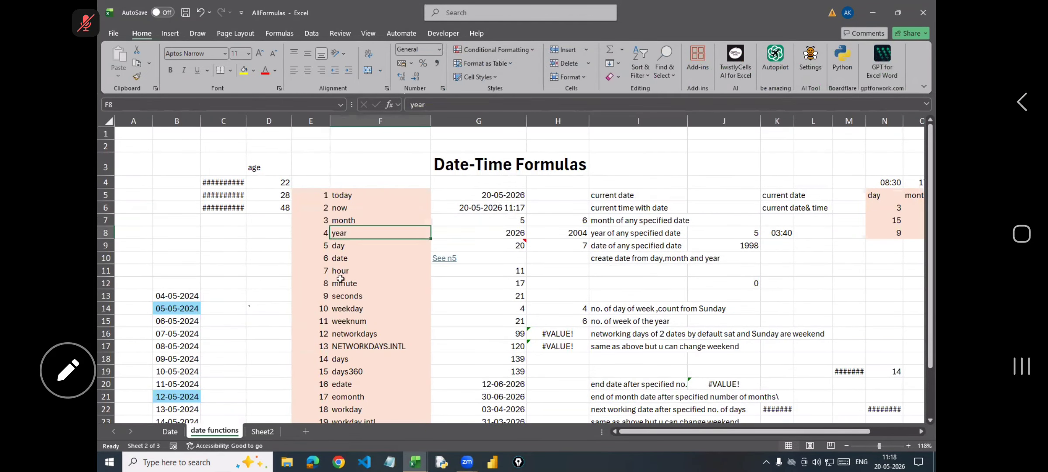
pyautogui.press('Down')
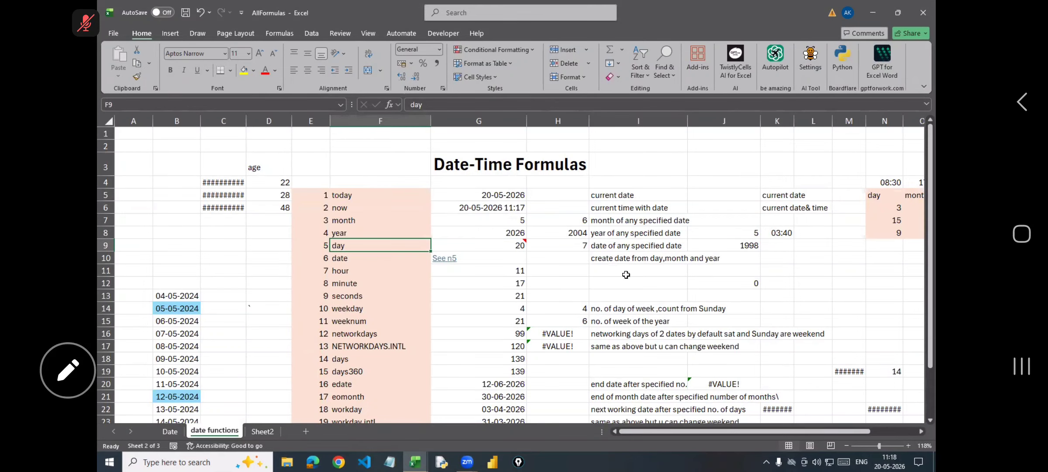
pyautogui.scroll(-4, 622, 276)
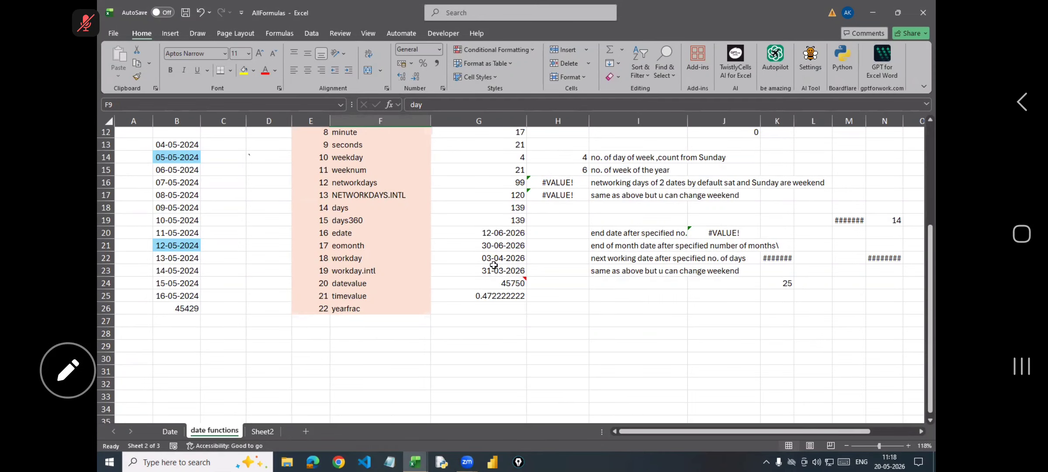
pyautogui.scroll(4, 612, 270)
pyautogui.click(601, 273)
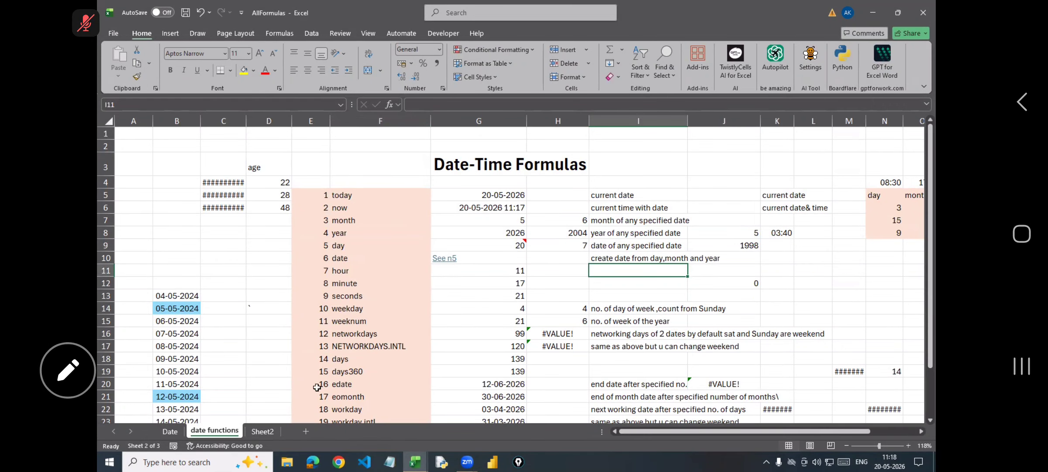
# Step: Rename the Date sheet to Formula
pyautogui.click(170, 431)
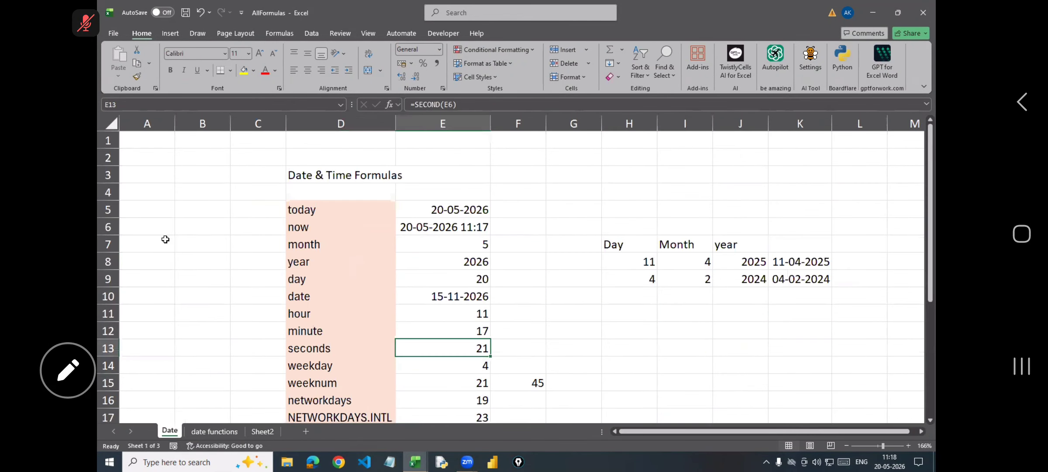
pyautogui.doubleClick(168, 431)
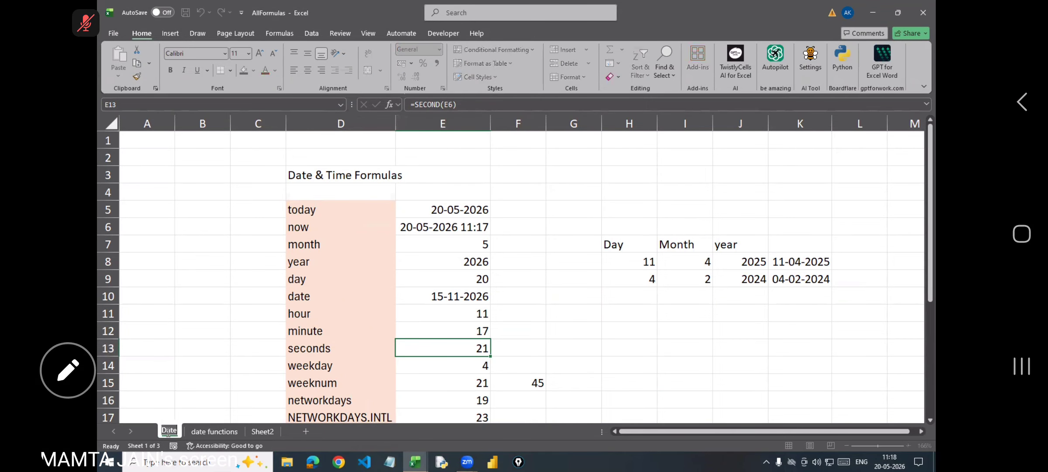
pyautogui.write('F')
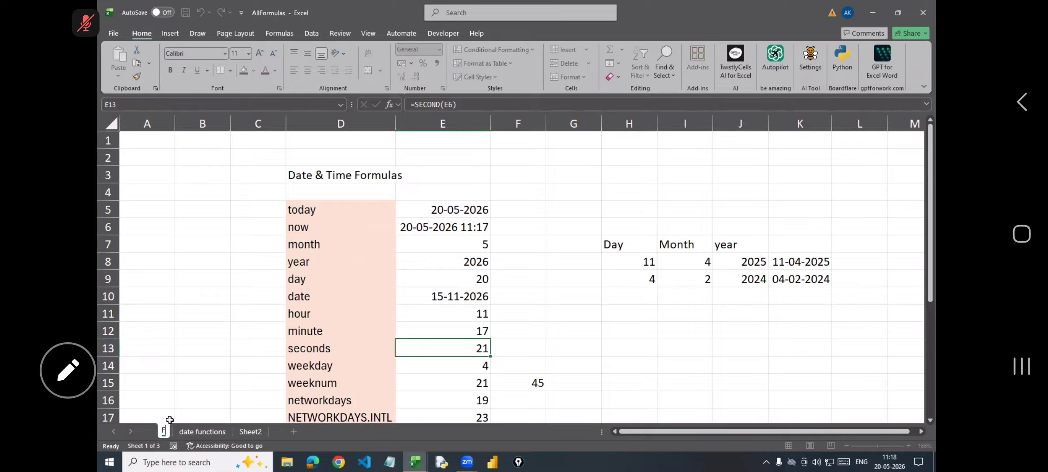
pyautogui.write('ormu')
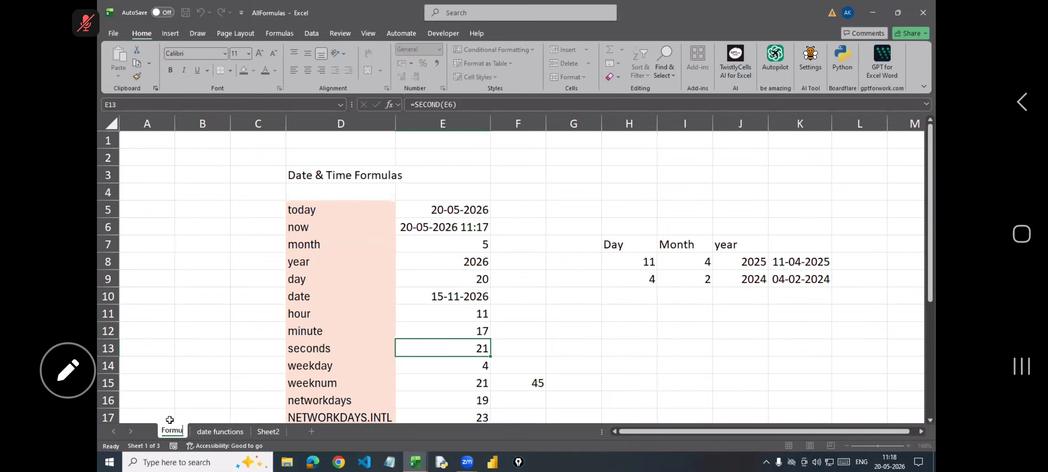
pyautogui.write('la')
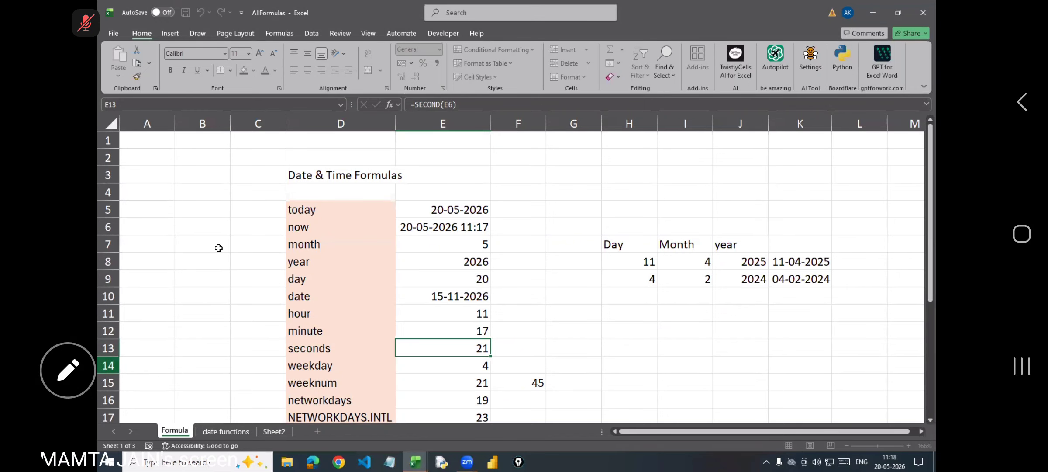
pyautogui.press('Return')
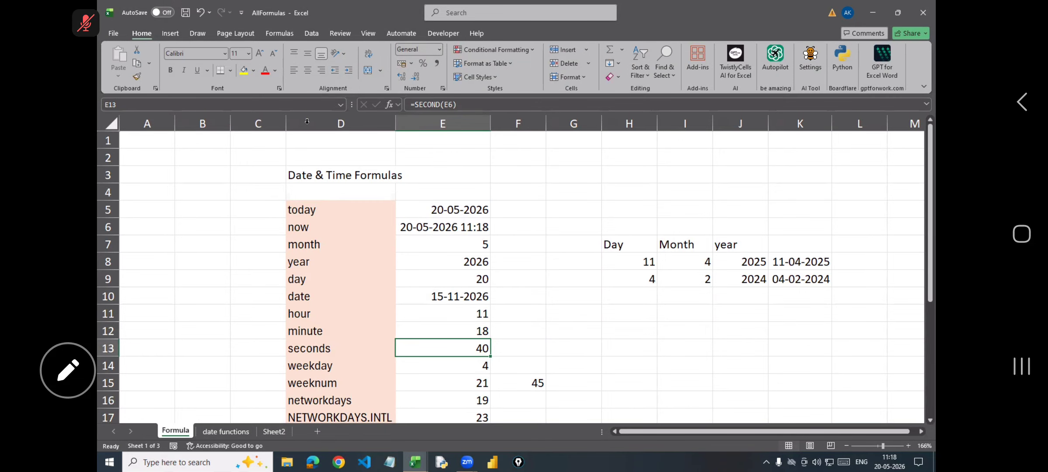
pyautogui.moveTo(341, 124); pyautogui.dragTo(437, 123)
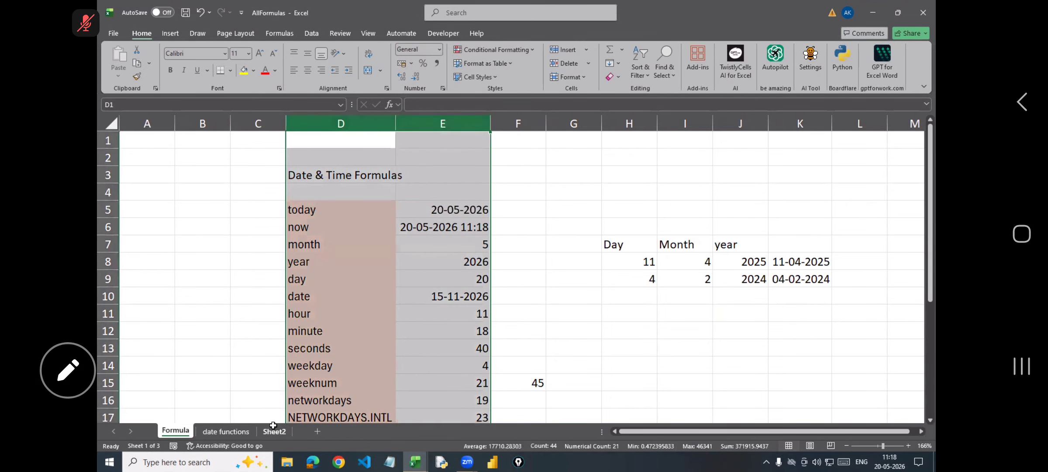
pyautogui.click(629, 175)
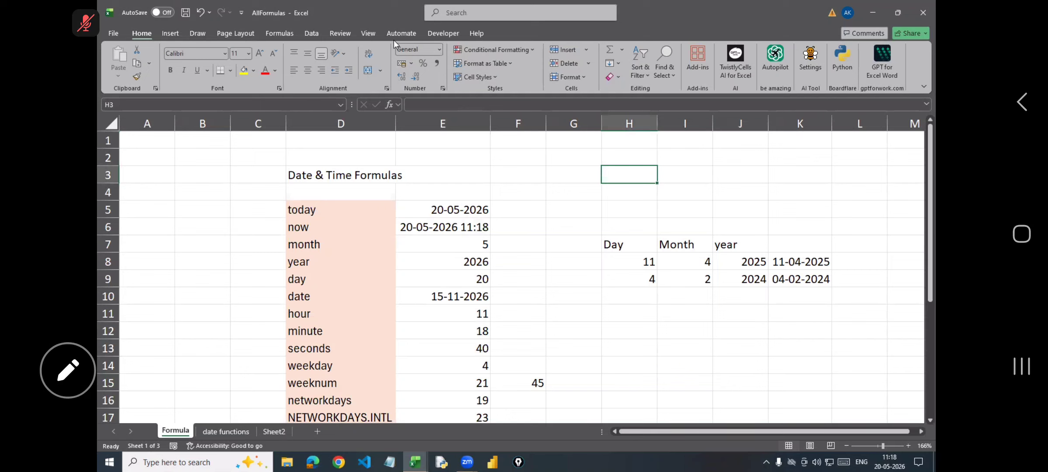
# Step: Show the Formulas commands and outline the Defined Names, Formula Auditing and Calculation groups together with an on-screen annotation rectangle
pyautogui.click(279, 34)
pyautogui.click(518, 462)
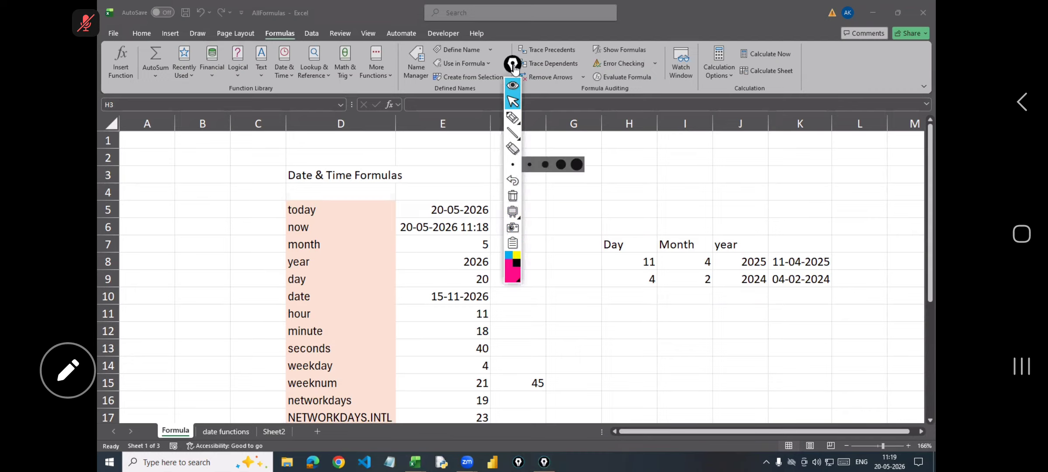
pyautogui.moveTo(513, 65); pyautogui.dragTo(725, 141)
pyautogui.moveTo(731, 215)
pyautogui.click(725, 210)
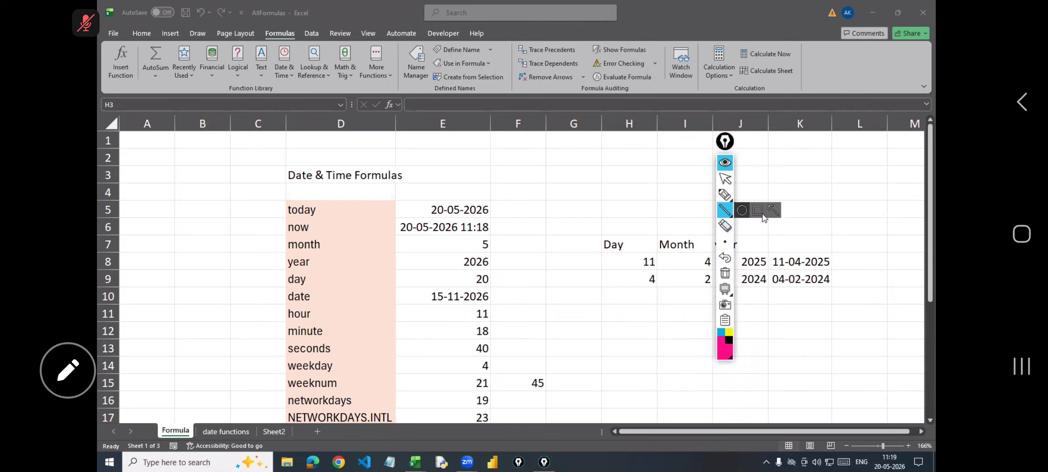
pyautogui.click(758, 210)
pyautogui.moveTo(397, 40)
pyautogui.mouseDown()
pyautogui.moveTo(408, 80)
pyautogui.moveTo(793, 92)
pyautogui.moveTo(764, 92)
pyautogui.mouseUp()
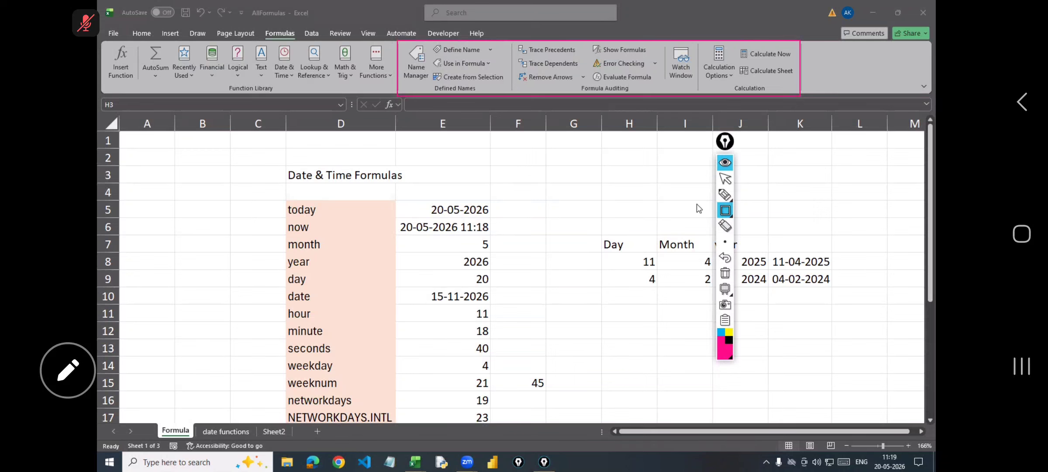
pyautogui.click(725, 179)
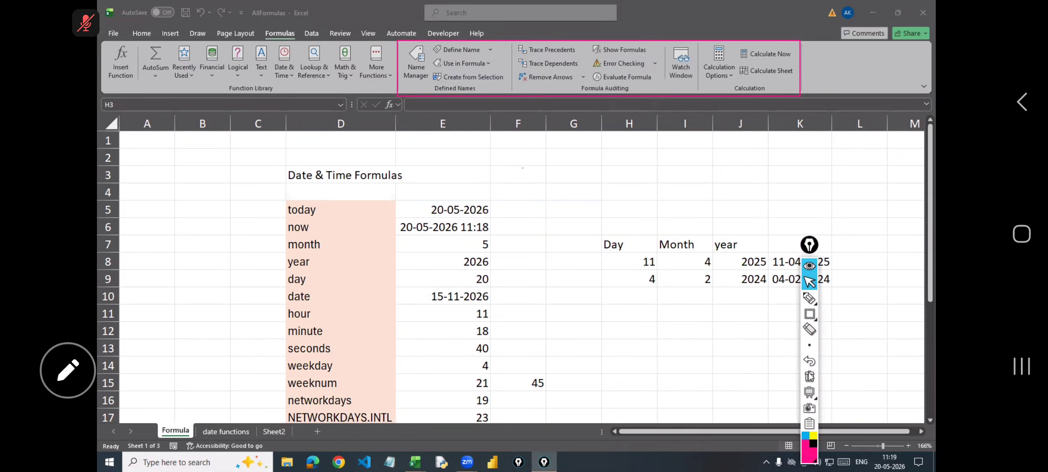
# Step: Outline the Defined Names group on its own with a second annotation rectangle
pyautogui.click(810, 318)
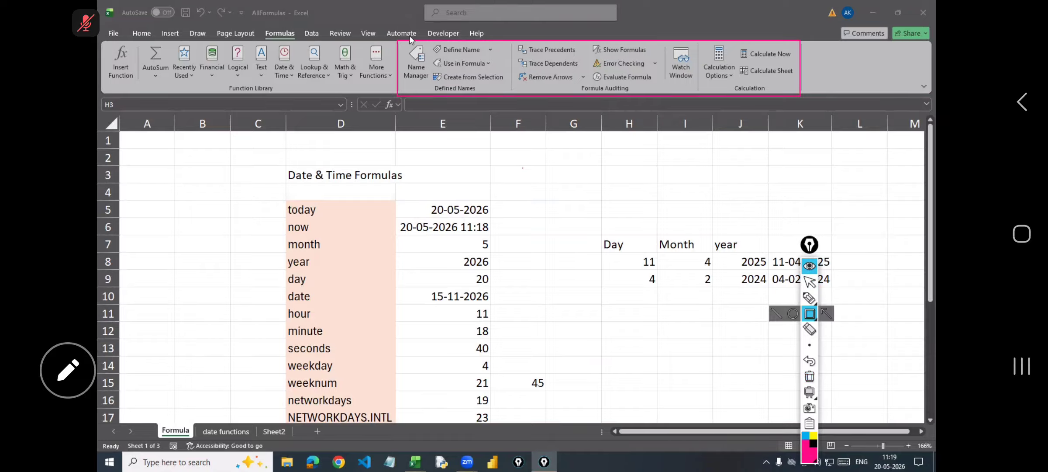
pyautogui.moveTo(397, 40)
pyautogui.mouseDown()
pyautogui.moveTo(439, 69)
pyautogui.moveTo(513, 94)
pyautogui.mouseUp()
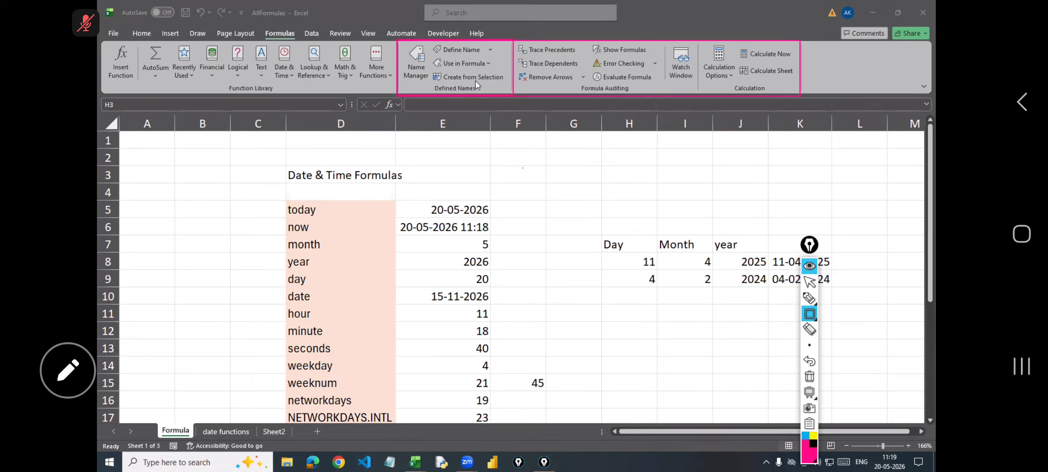
pyautogui.click(808, 282)
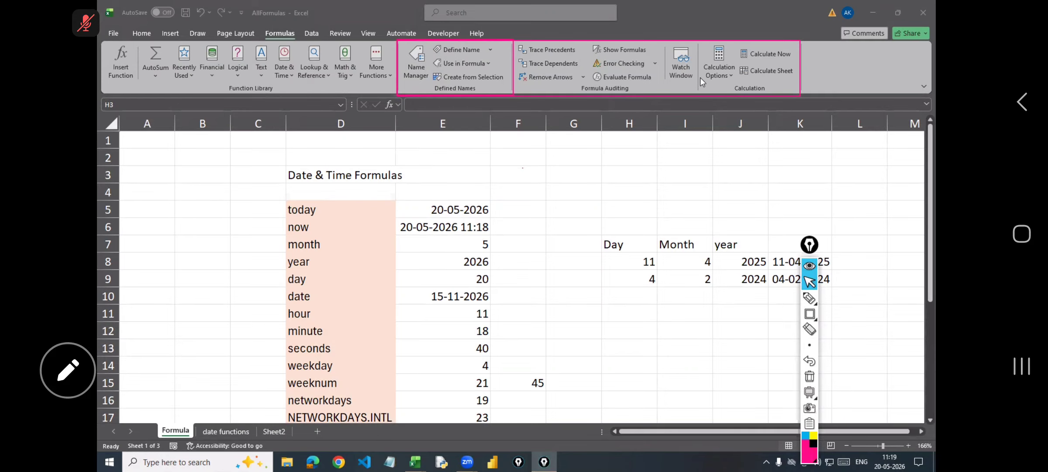
# Step: Enter 23, 55, 88 and 77 in cells E5 to E8 of Sheet2
pyautogui.click(472, 210)
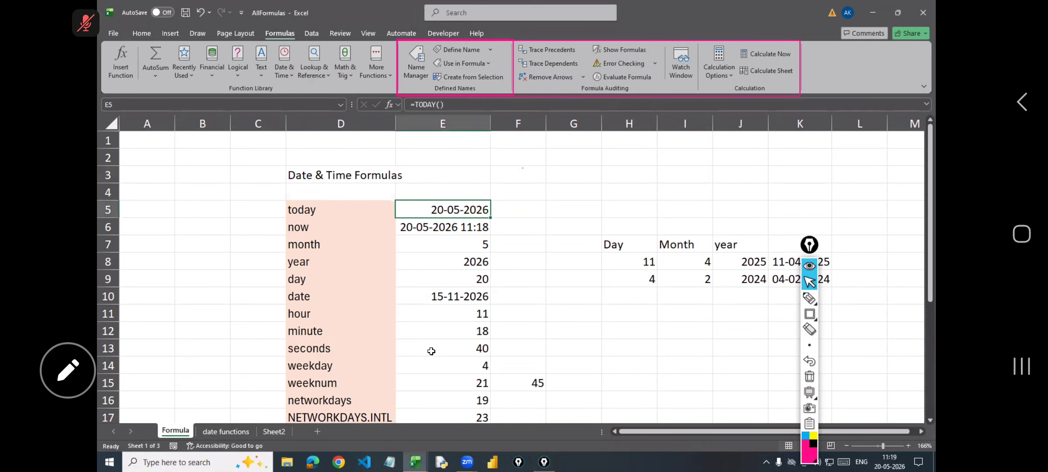
pyautogui.click(226, 431)
pyautogui.click(283, 432)
pyautogui.click(268, 173)
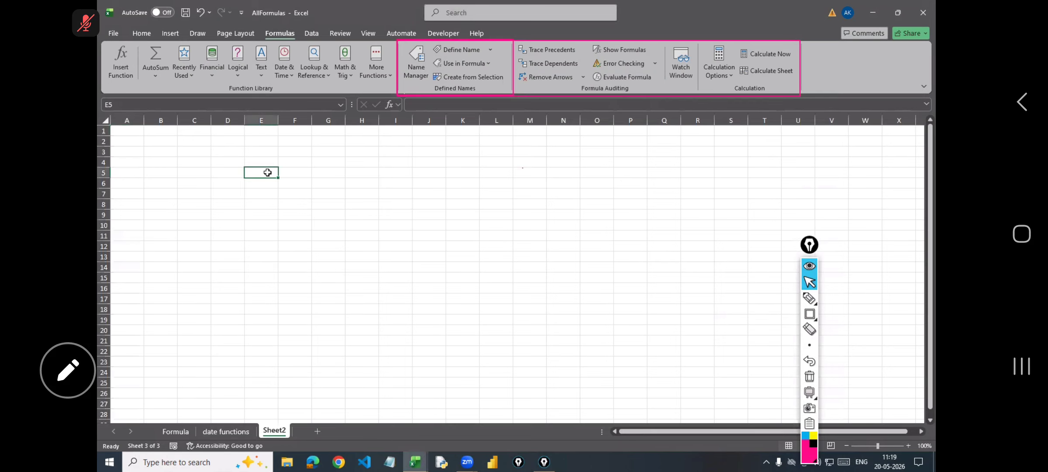
pyautogui.write('25')
pyautogui.press('Return')
pyautogui.write('55')
pyautogui.press('Return')
pyautogui.press('Return')
pyautogui.write('77')
pyautogui.press('Return')
pyautogui.press('Up')
pyautogui.press('Up')
pyautogui.write('88')
pyautogui.press('Return')
pyautogui.click(387, 162)
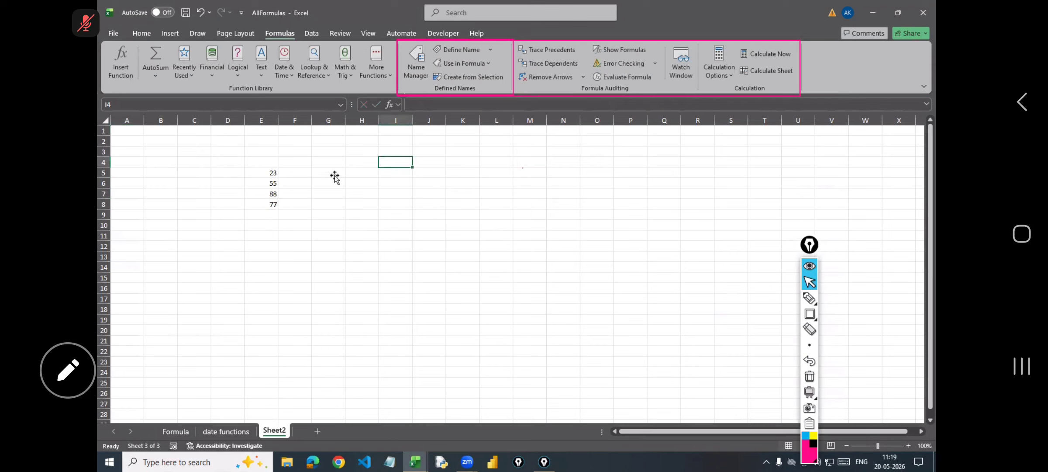
# Step: Add a SUM formula in cell E9 that totals the four numbers in E5:E8
pyautogui.click(270, 215)
pyautogui.write('=sum(')
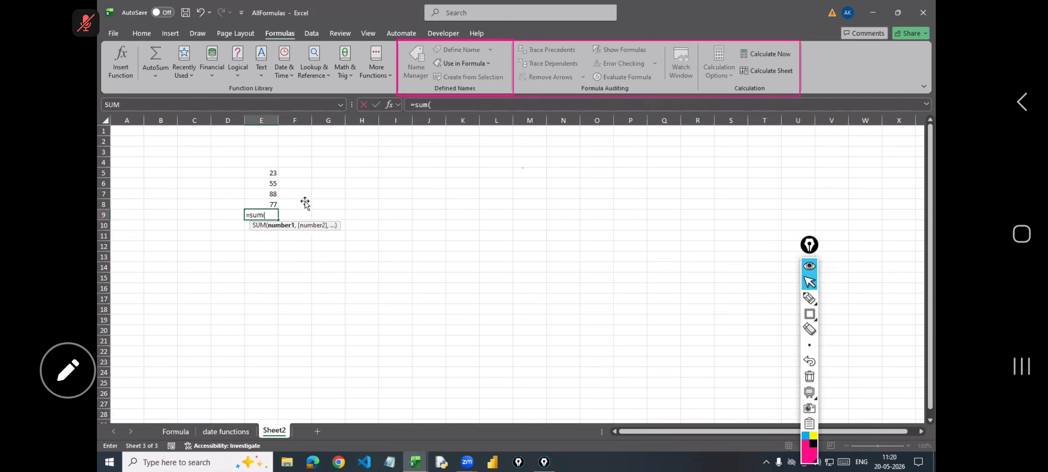
pyautogui.moveTo(273, 172); pyautogui.dragTo(272, 202)
pyautogui.press('Return')
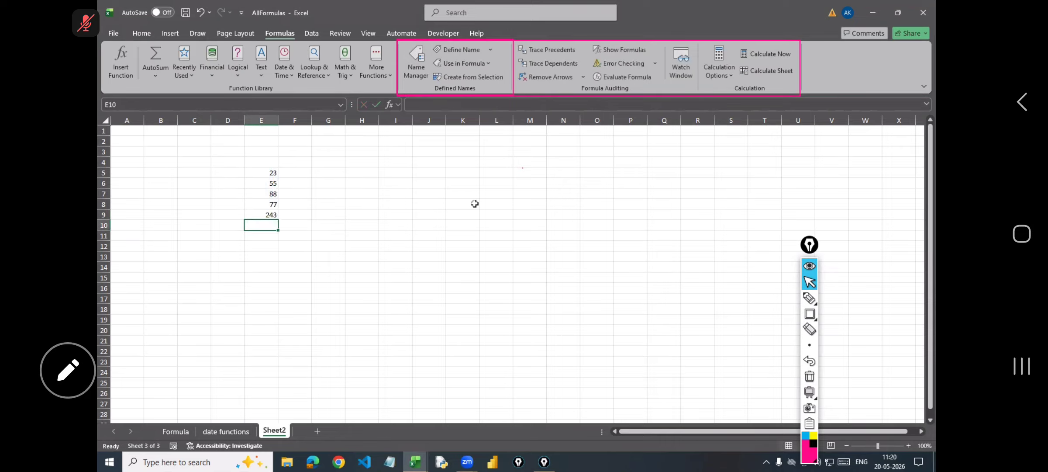
# Step: Enter the formula =SUM(E6:E7) in cell M10
pyautogui.click(520, 227)
pyautogui.write('=')
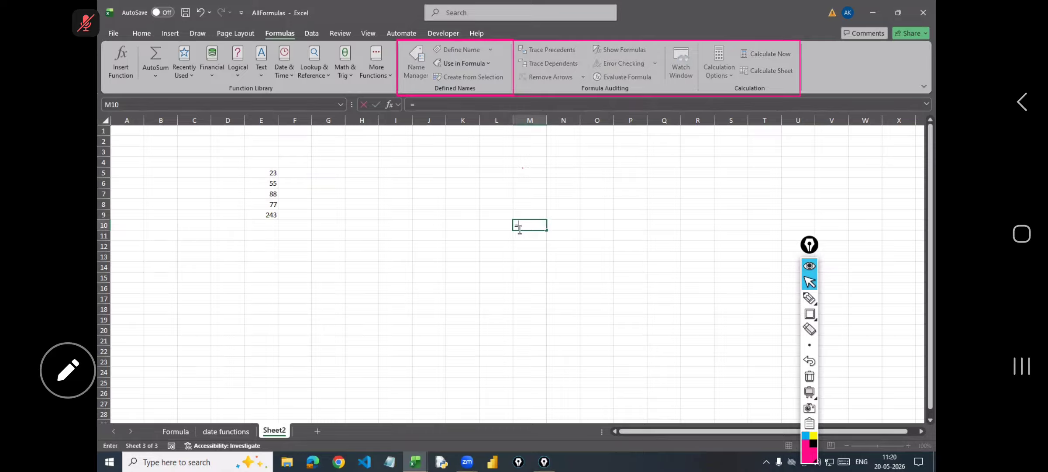
pyautogui.write('sum')
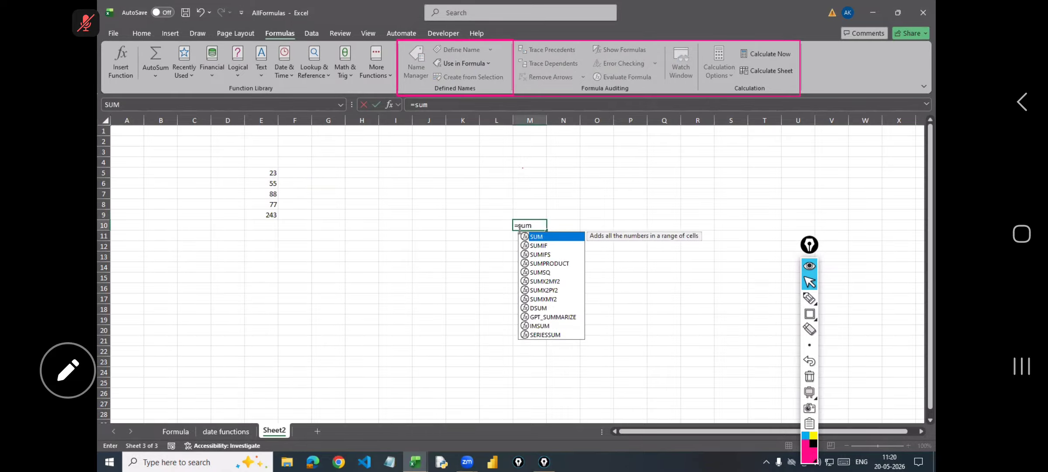
pyautogui.write('(')
pyautogui.moveTo(271, 183); pyautogui.dragTo(271, 189)
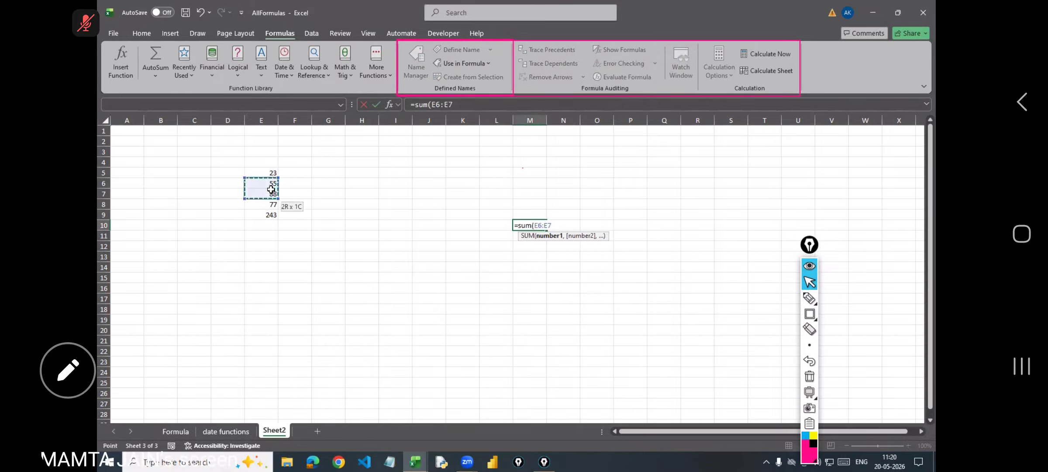
pyautogui.press('Return')
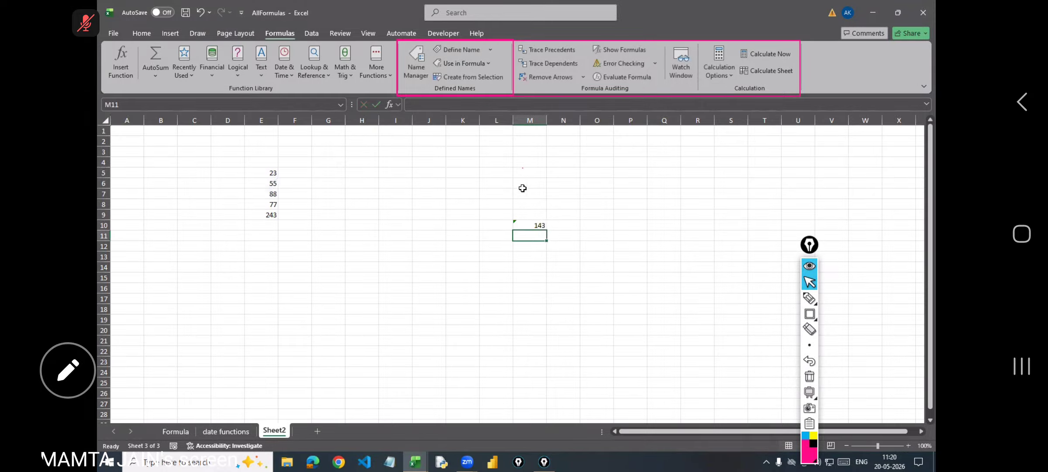
# Step: Trace the precedents of the SUM formula in cell M10
pyautogui.moveTo(879, 445); pyautogui.dragTo(883, 445)
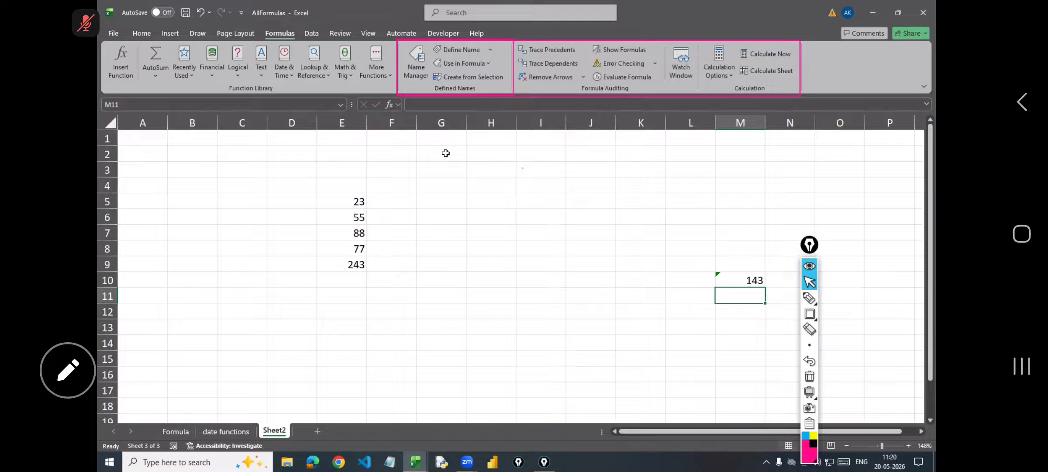
pyautogui.click(740, 258)
pyautogui.click(739, 280)
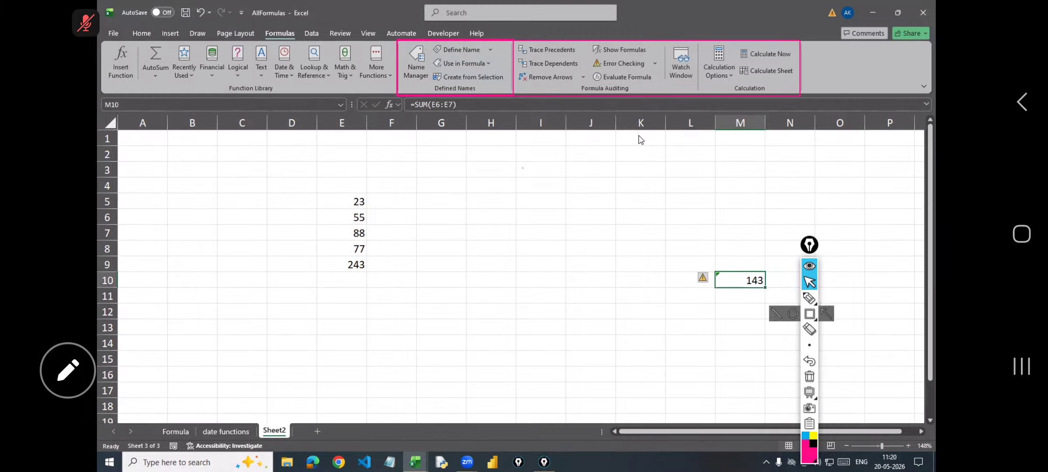
pyautogui.click(569, 51)
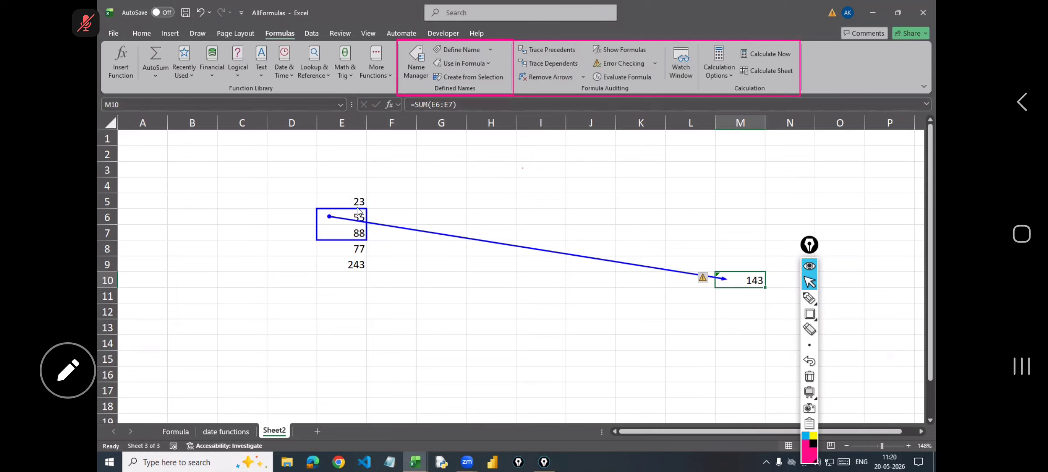
pyautogui.click(390, 295)
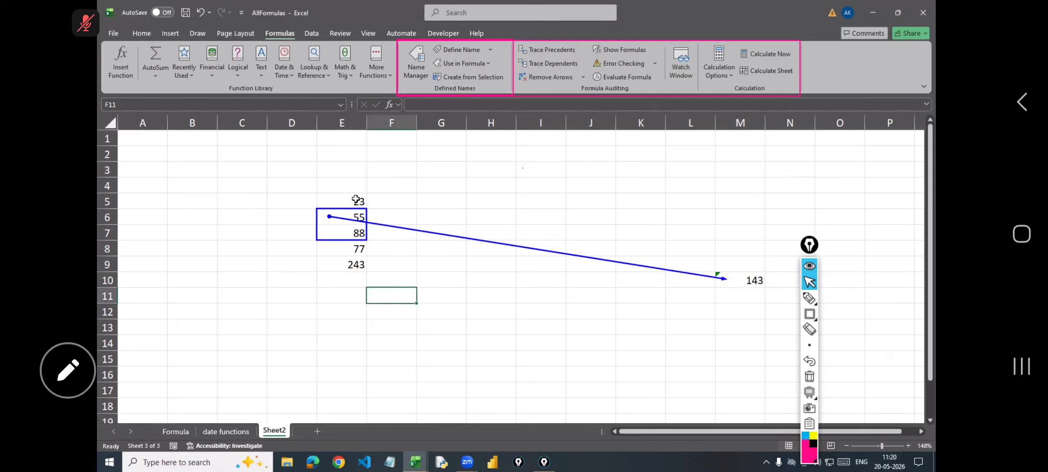
# Step: Trace the dependents of cell E5, and clear all tracer arrows from Sheet2
pyautogui.click(354, 251)
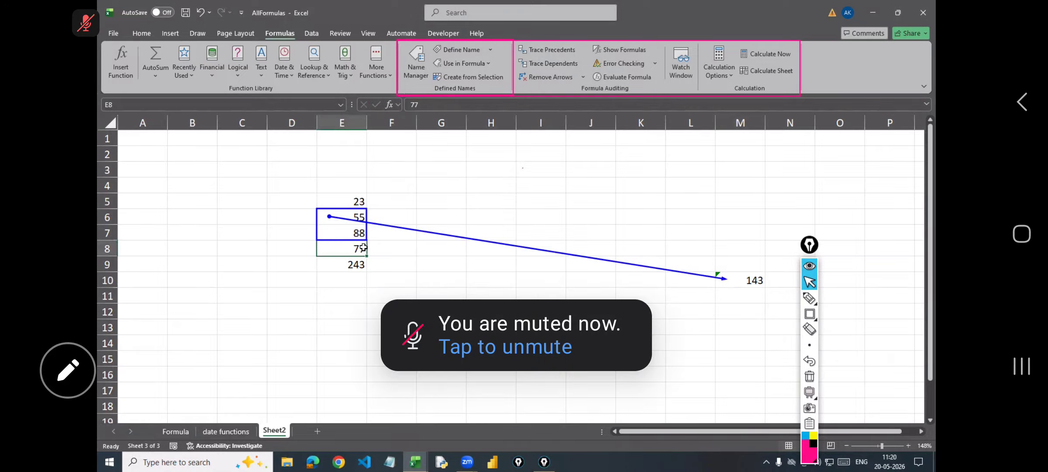
pyautogui.click(354, 200)
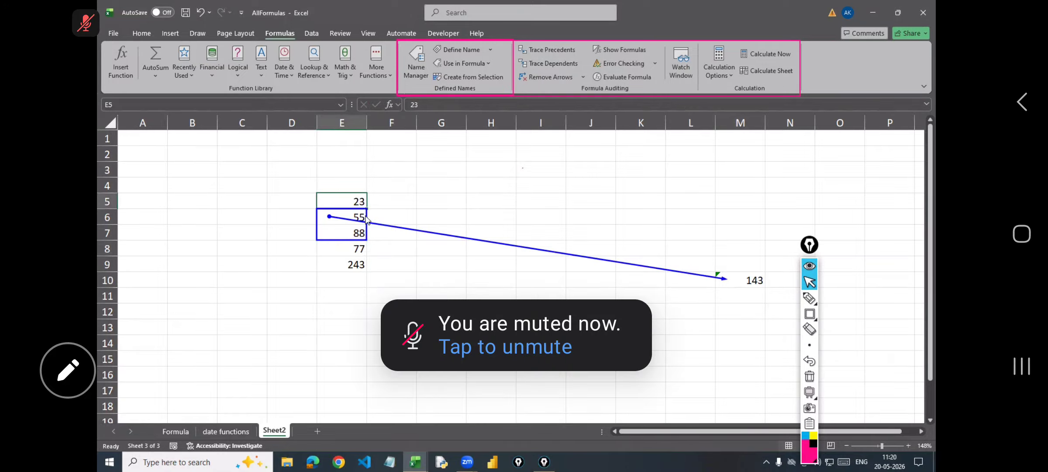
pyautogui.click(550, 64)
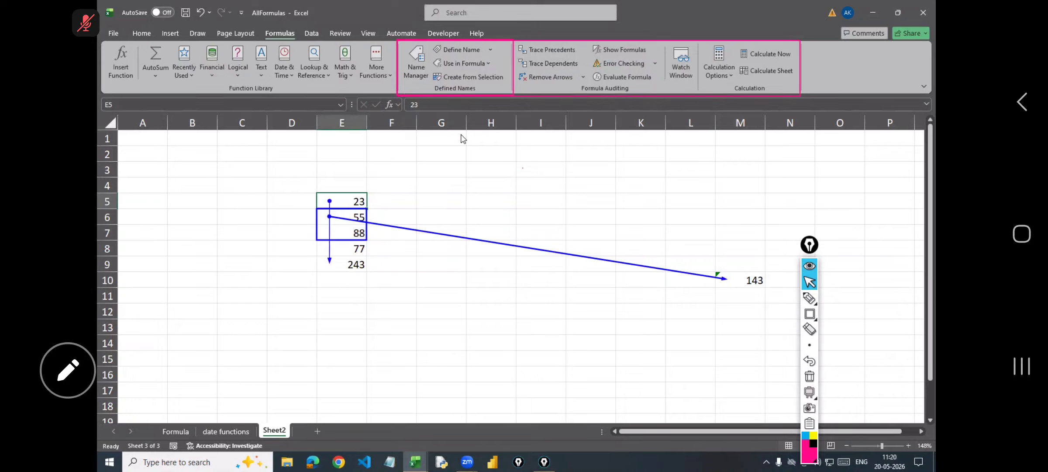
pyautogui.click(546, 77)
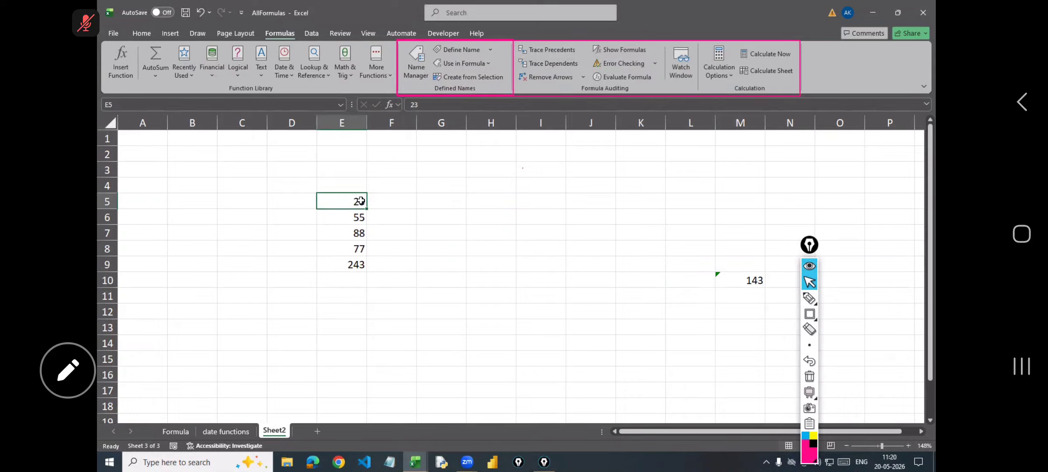
# Step: Trace the dependents of cell E5 again, clear those arrows, and trace the dependents of cell E6
pyautogui.click(567, 63)
pyautogui.click(362, 235)
pyautogui.click(548, 78)
pyautogui.click(359, 218)
pyautogui.click(553, 64)
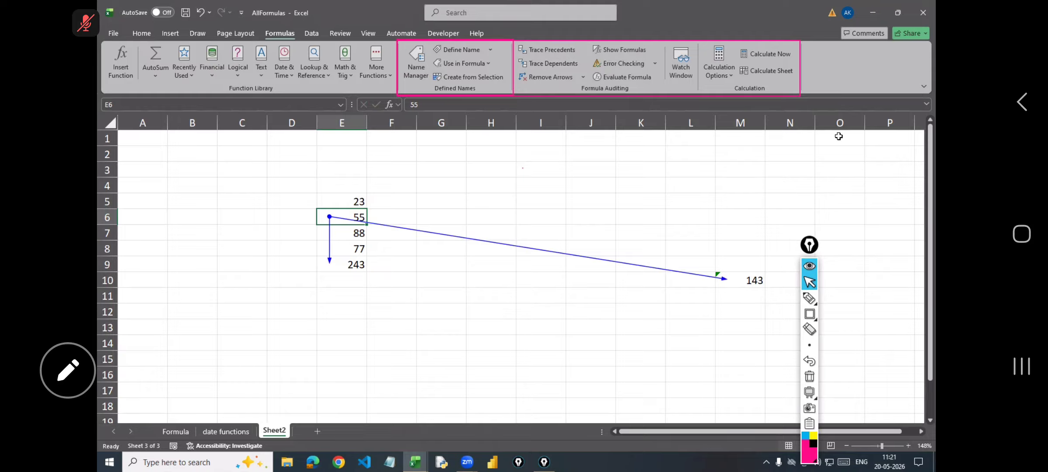
# Step: Circle the Formula Auditing group label with the annotation pen, and erase all pen markings from the screen
pyautogui.click(809, 298)
pyautogui.moveTo(569, 80); pyautogui.dragTo(626, 77)
pyautogui.moveTo(582, 107); pyautogui.dragTo(588, 75)
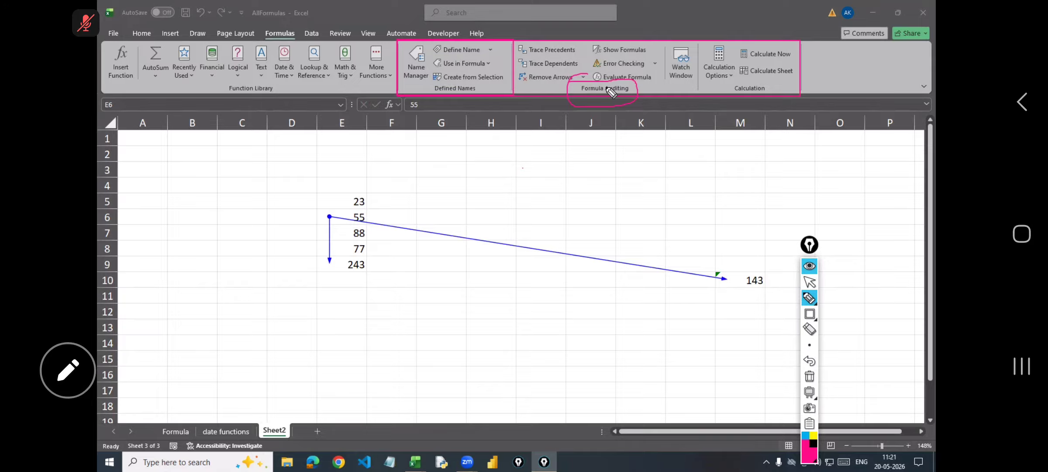
pyautogui.click(805, 366)
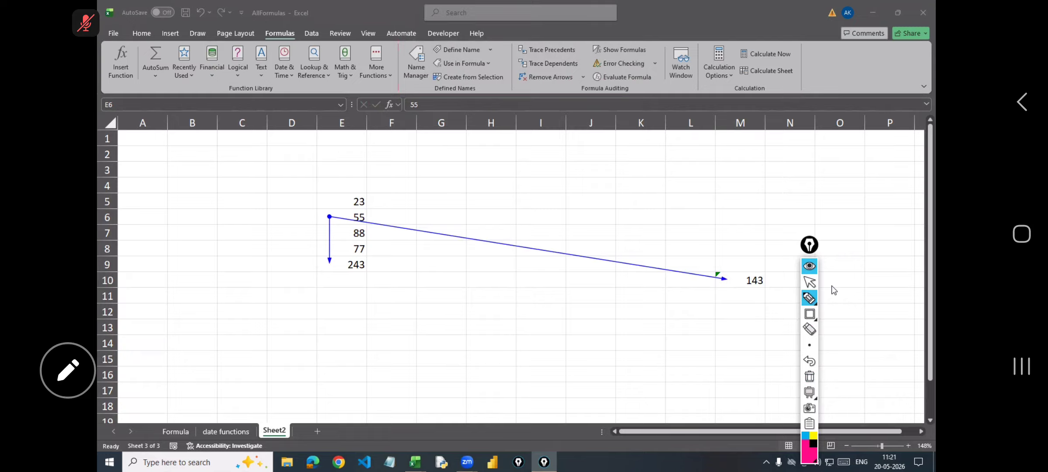
pyautogui.click(808, 284)
# Step: Remove the tracer arrows from Sheet2 and check the formula in cell M10
pyautogui.click(540, 78)
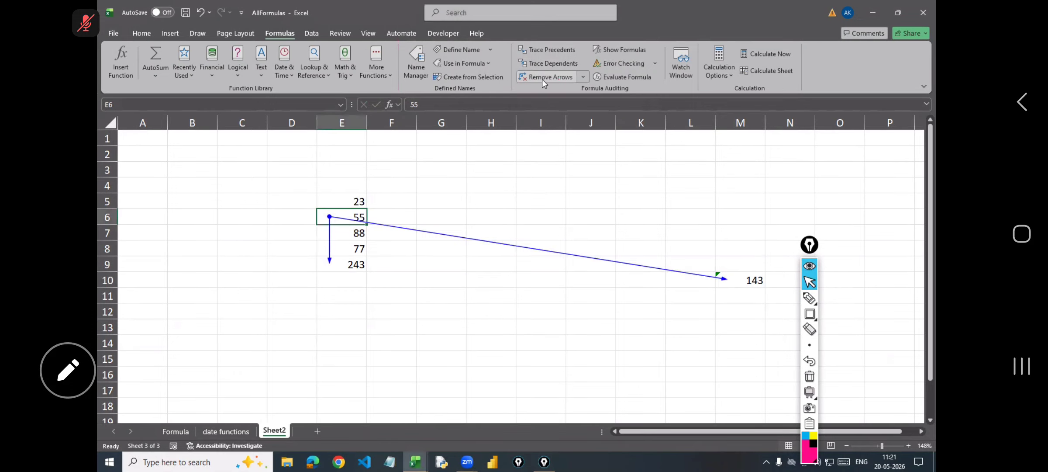
pyautogui.click(753, 279)
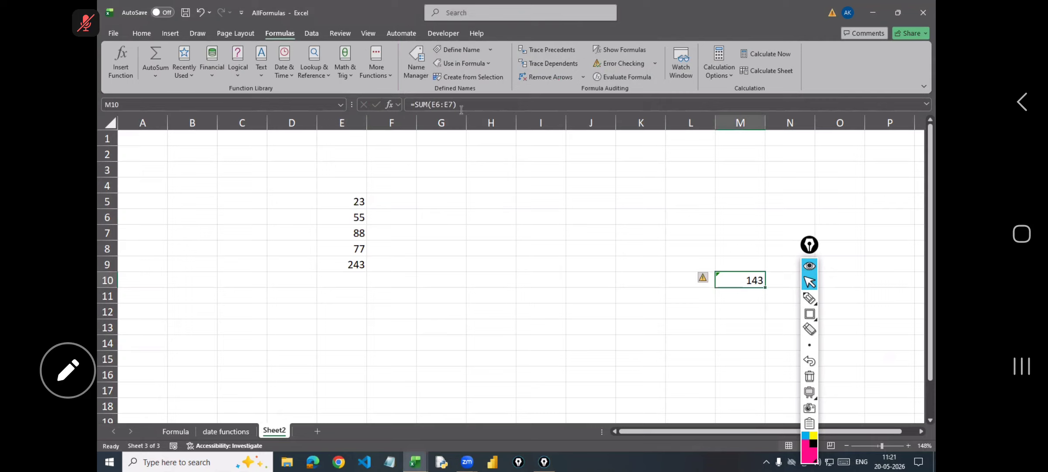
pyautogui.click(527, 184)
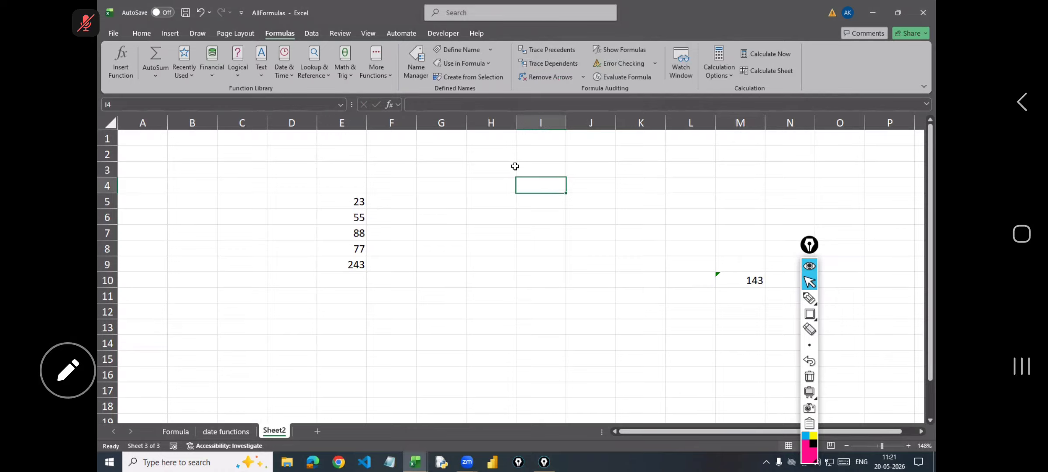
# Step: Enter the formula =MAX(E5:E8) in cell H6
pyautogui.click(470, 221)
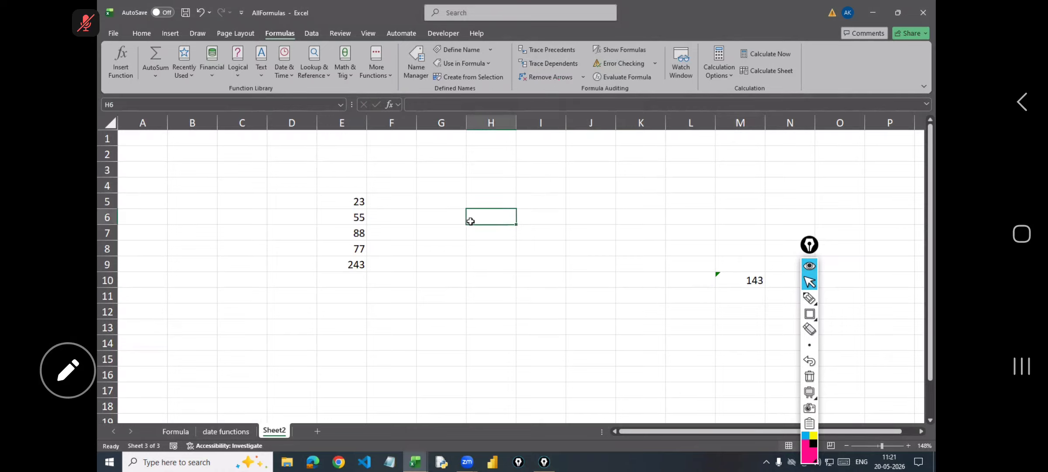
pyautogui.write('=')
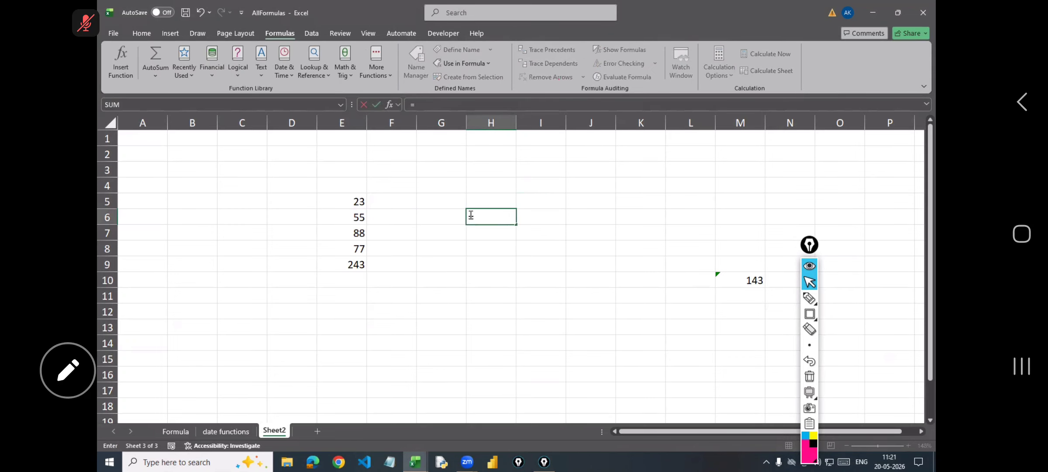
pyautogui.write('max(')
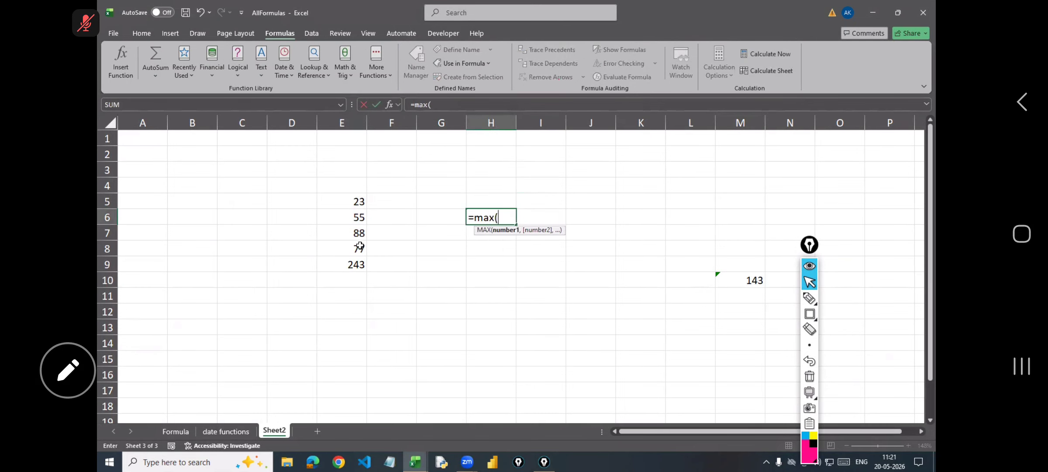
pyautogui.moveTo(359, 201); pyautogui.dragTo(359, 248)
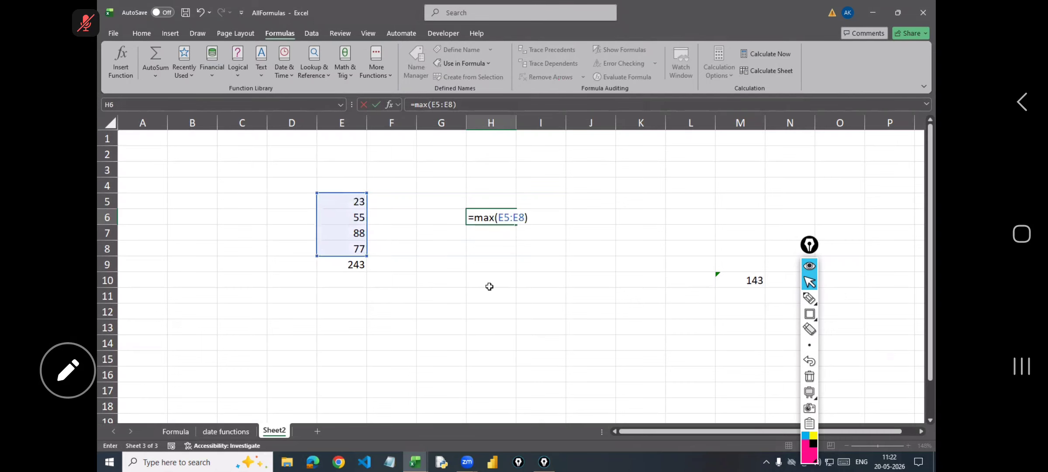
pyautogui.press('Return')
pyautogui.click(588, 219)
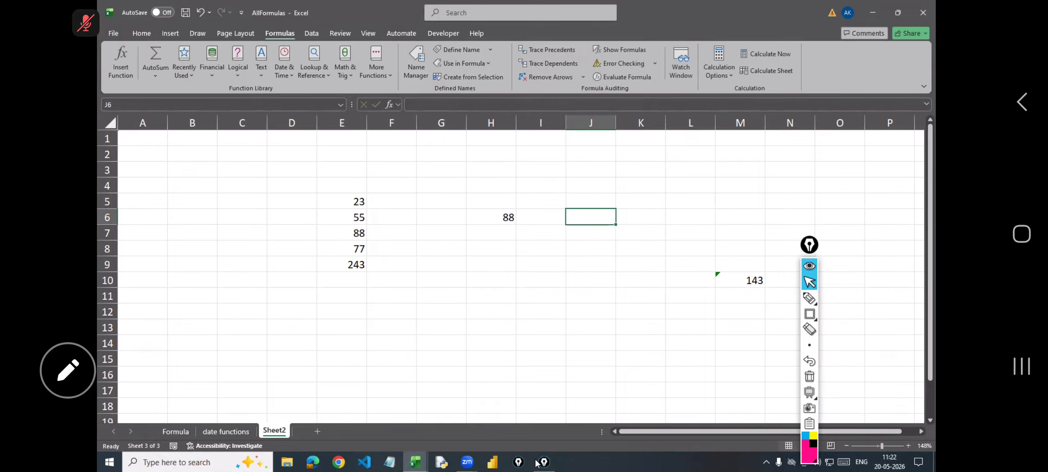
# Step: Show the formulas in Sheet2 instead of their results and review them across to cell M10
pyautogui.moveTo(537, 463)
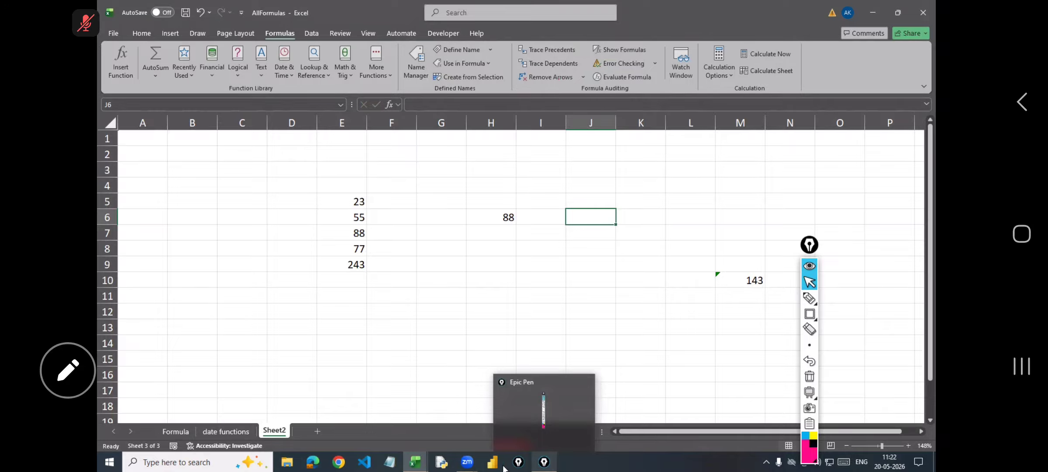
pyautogui.click(627, 53)
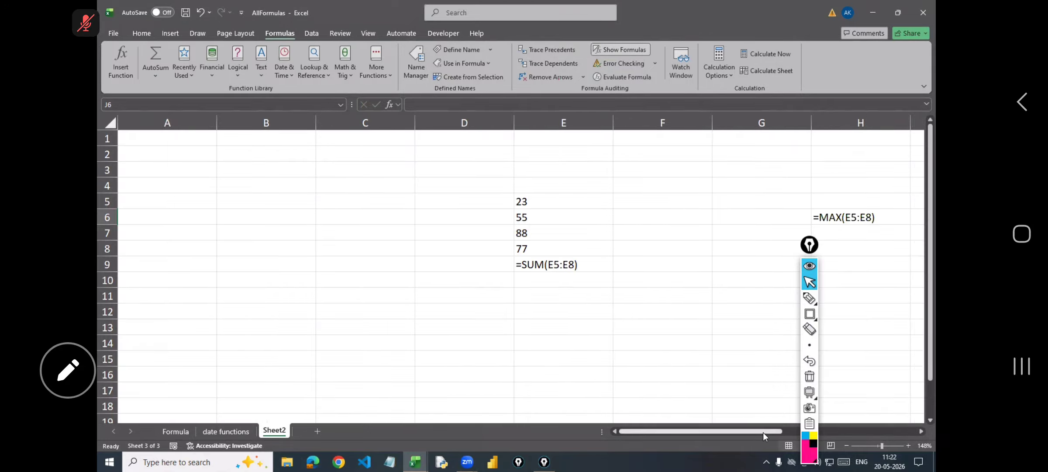
pyautogui.moveTo(762, 431); pyautogui.dragTo(810, 434)
pyautogui.rightClick(811, 435)
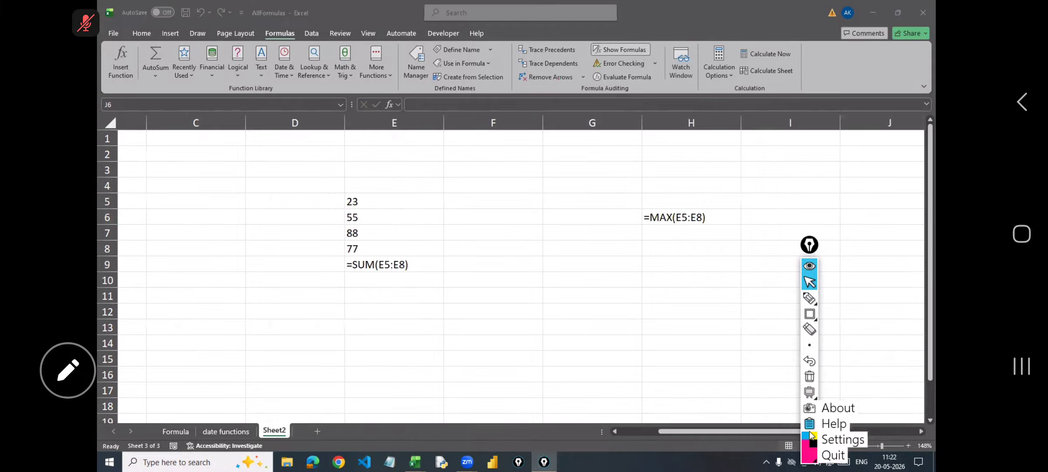
pyautogui.moveTo(790, 429); pyautogui.dragTo(759, 429)
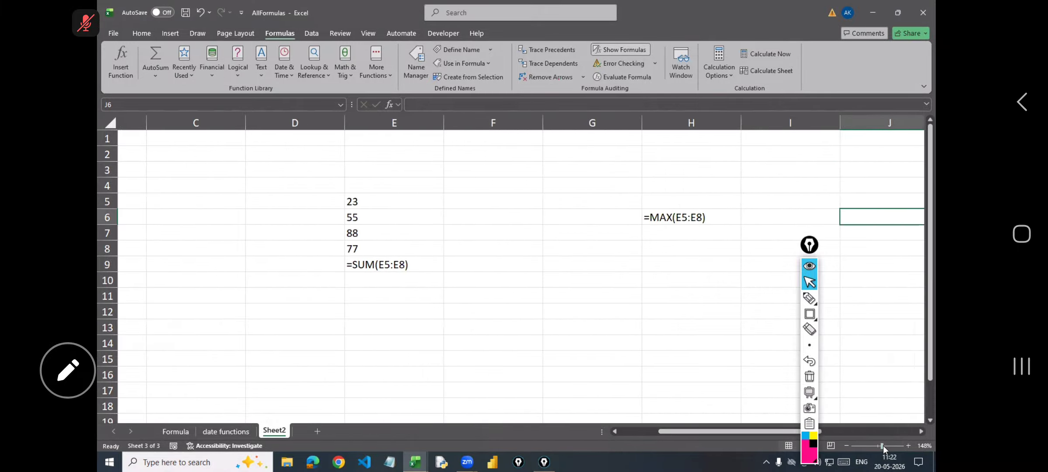
pyautogui.moveTo(879, 446); pyautogui.dragTo(877, 446)
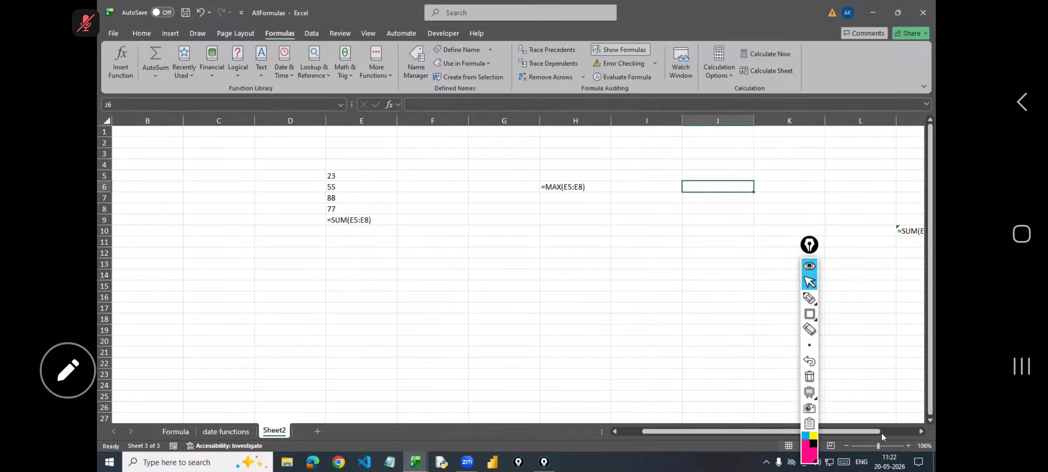
pyautogui.hscroll(2, 424, 198)
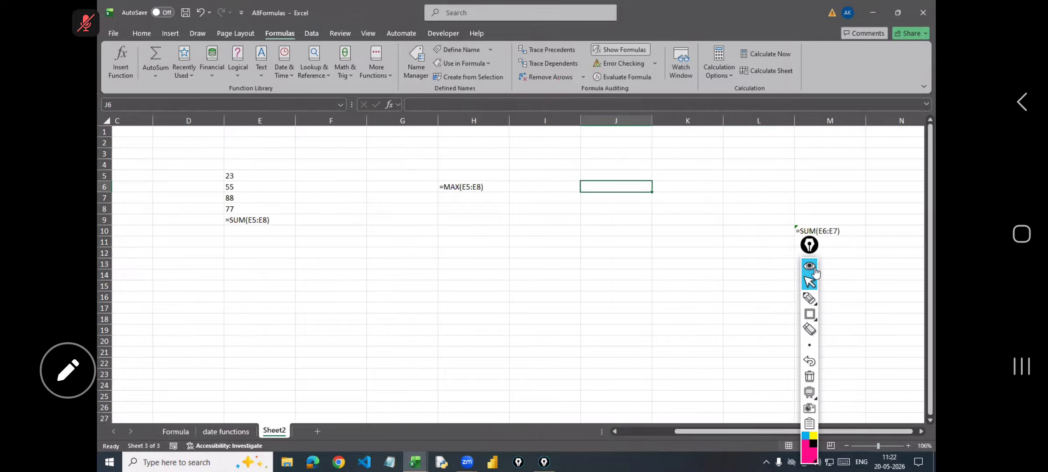
# Step: Move the annotation toolbar clear of column M and switch the sheet back to showing formula results
pyautogui.moveTo(810, 245); pyautogui.dragTo(895, 261)
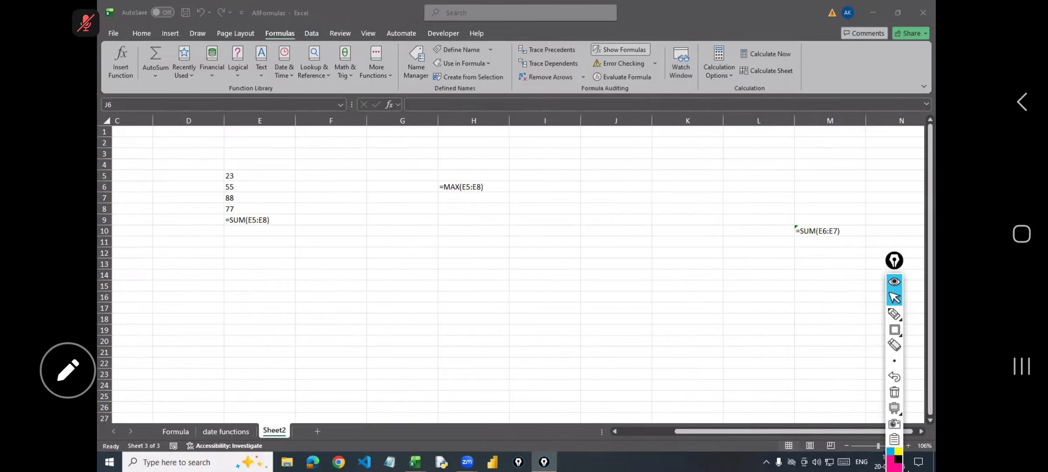
pyautogui.click(626, 48)
pyautogui.click(627, 48)
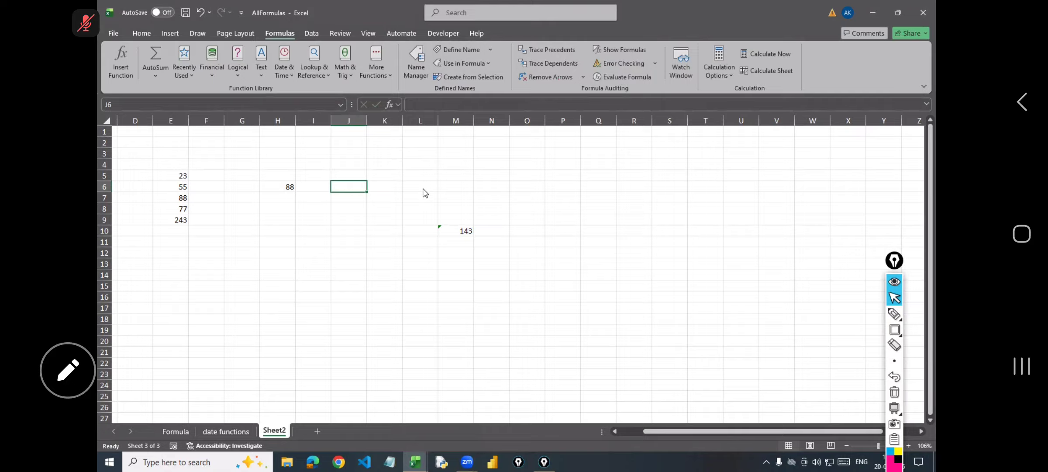
# Step: Enter the divide-by-zero formula =56/0 in cell L4
pyautogui.click(429, 169)
pyautogui.write('=56/0')
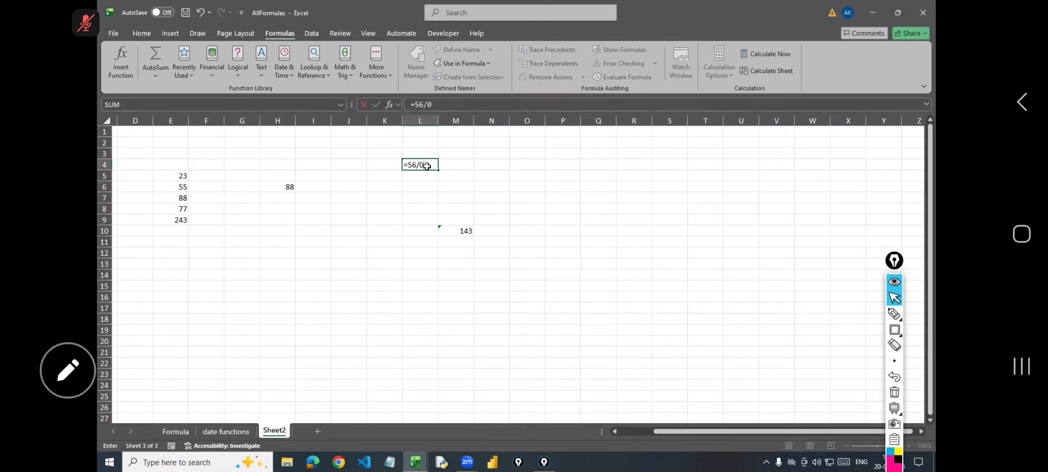
pyautogui.press('Return')
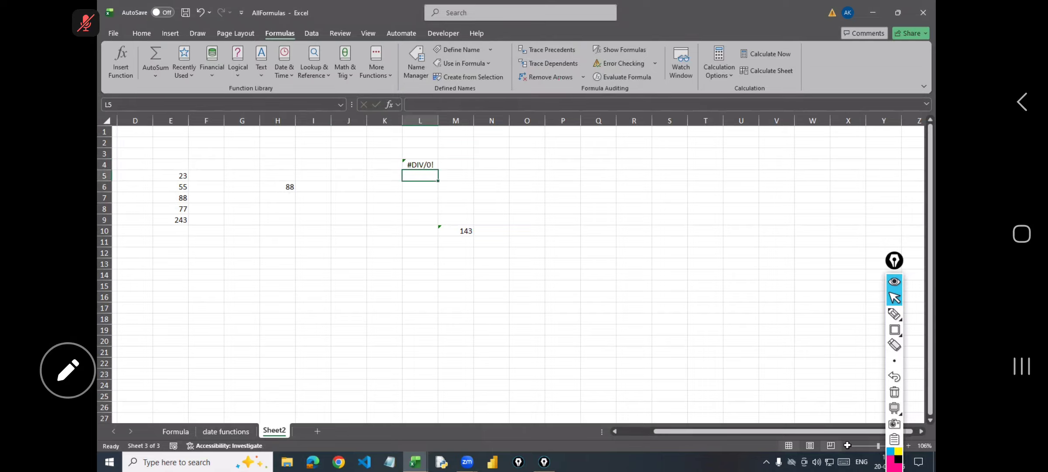
pyautogui.click(882, 445)
pyautogui.click(377, 192)
pyautogui.press('Up')
# Step: Enter the formula =Total(343,4565) in cell N4
pyautogui.click(504, 162)
pyautogui.write('=total')
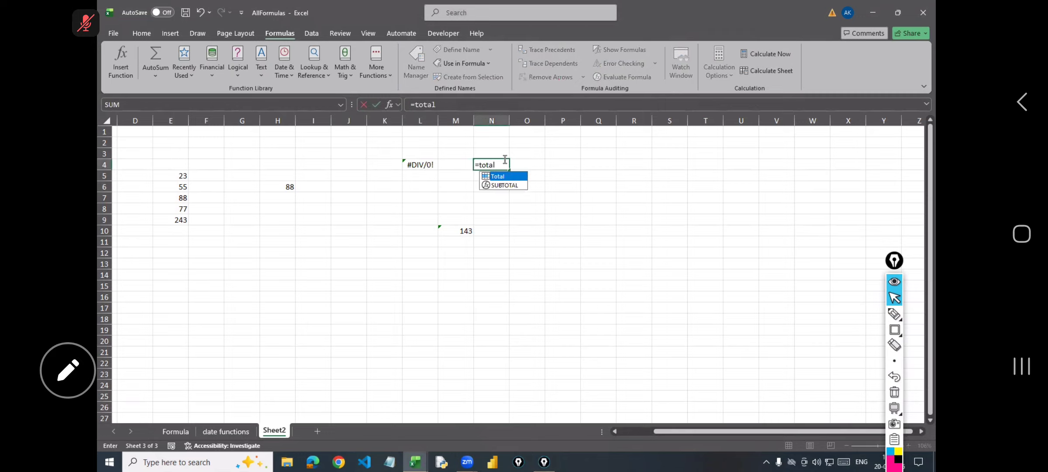
pyautogui.write('(343,4565')
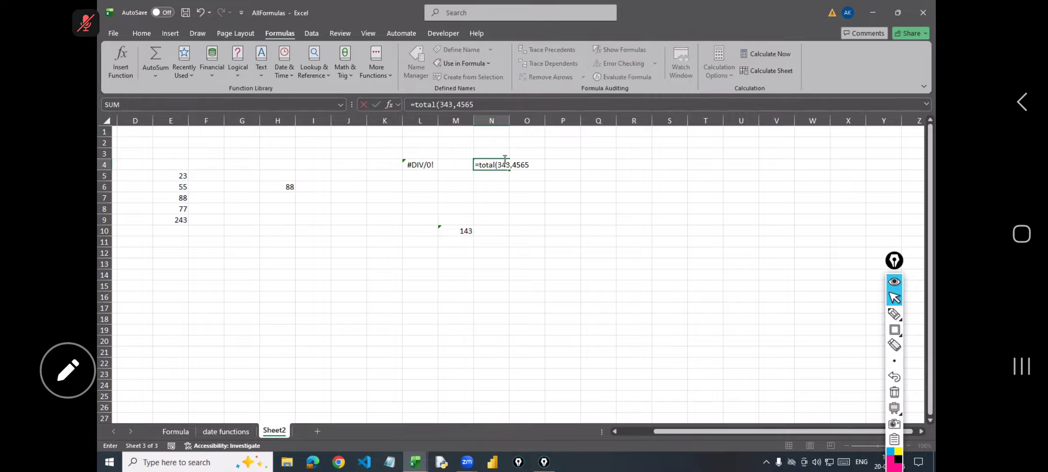
pyautogui.press('Return')
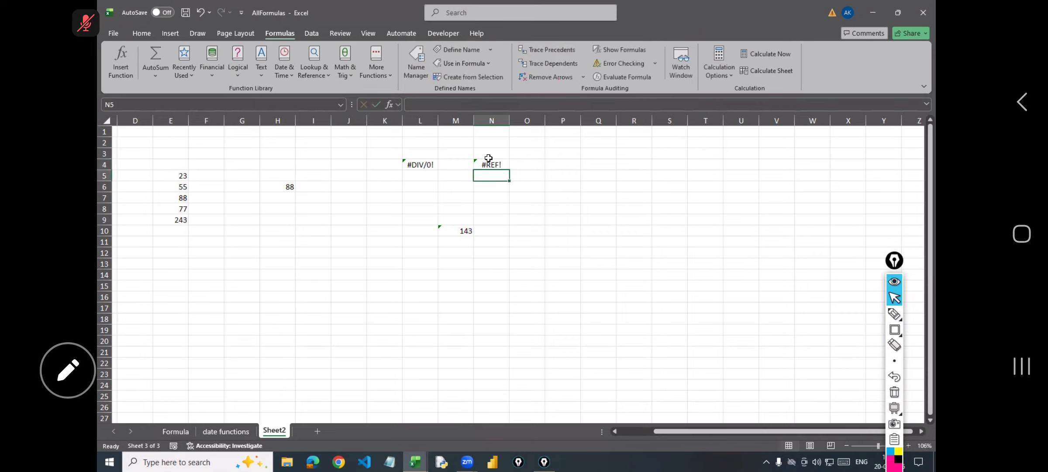
pyautogui.click(487, 166)
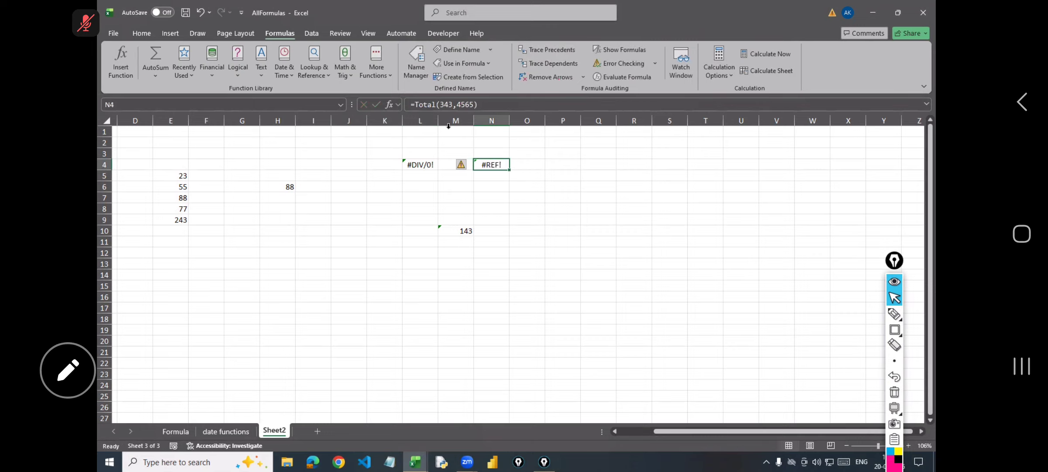
pyautogui.press('F2')
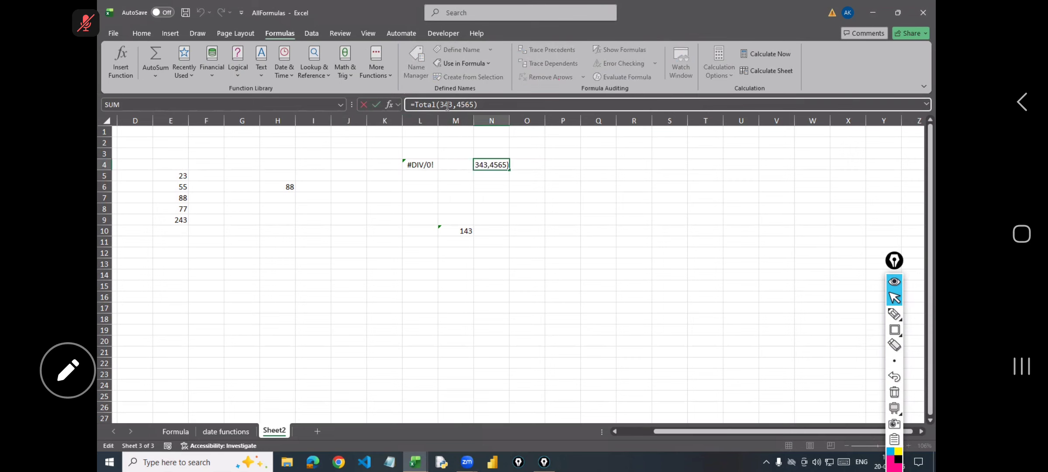
pyautogui.click(505, 198)
# Step: Change the formula in cell N4 to =Total(55,77,33)
pyautogui.click(491, 164)
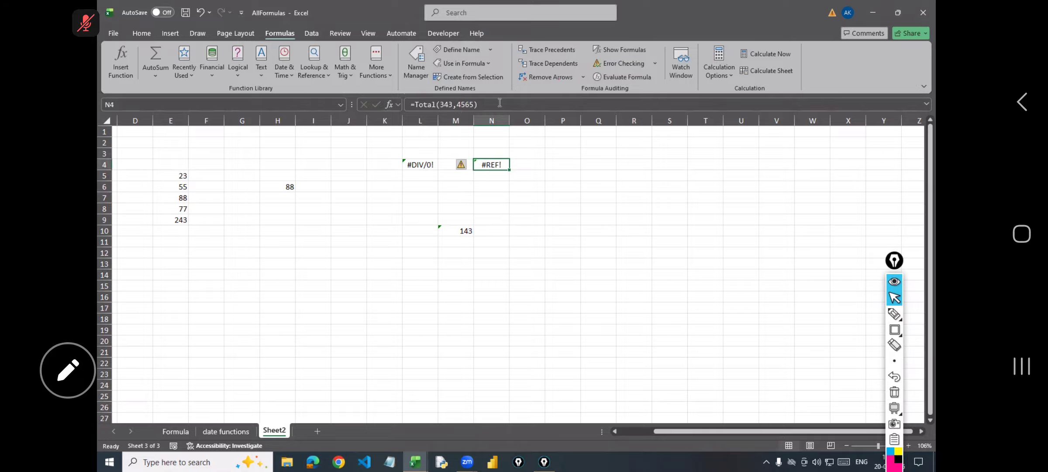
pyautogui.click(459, 104)
pyautogui.press('Delete')
pyautogui.press('Delete')
pyautogui.press('Delete')
pyautogui.press('Delete')
pyautogui.press('Delete')
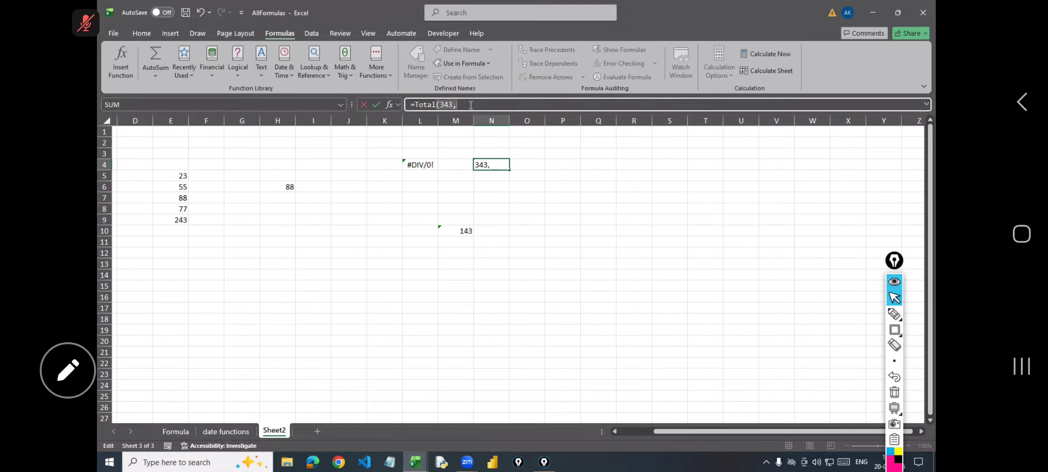
pyautogui.press('BackSpace')
pyautogui.press('BackSpace')
pyautogui.press('BackSpace')
pyautogui.press('BackSpace')
pyautogui.press('BackSpace')
pyautogui.write('(55,')
pyautogui.press('Return')
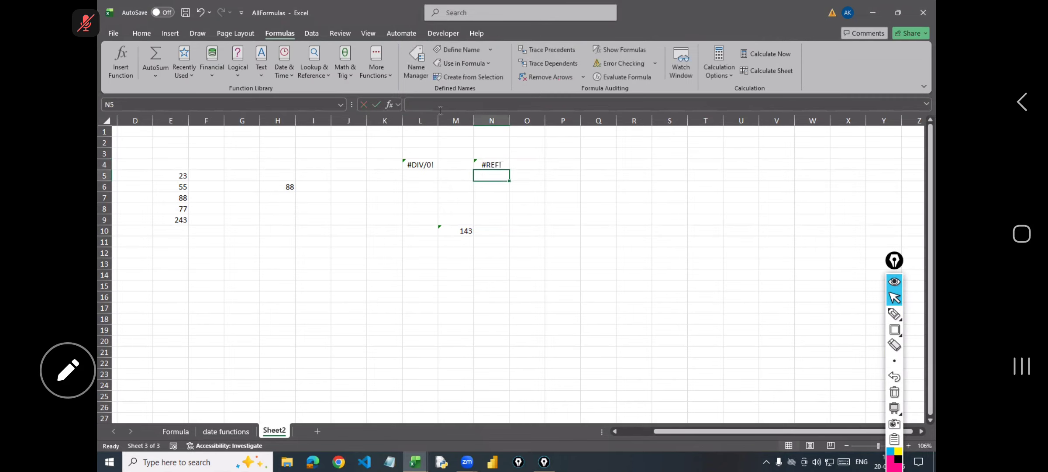
pyautogui.press('Up')
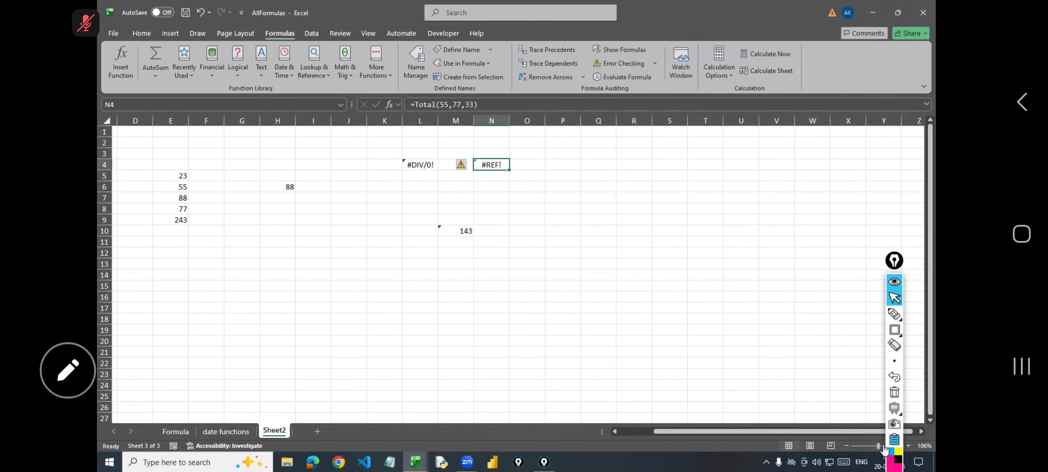
pyautogui.click(893, 441)
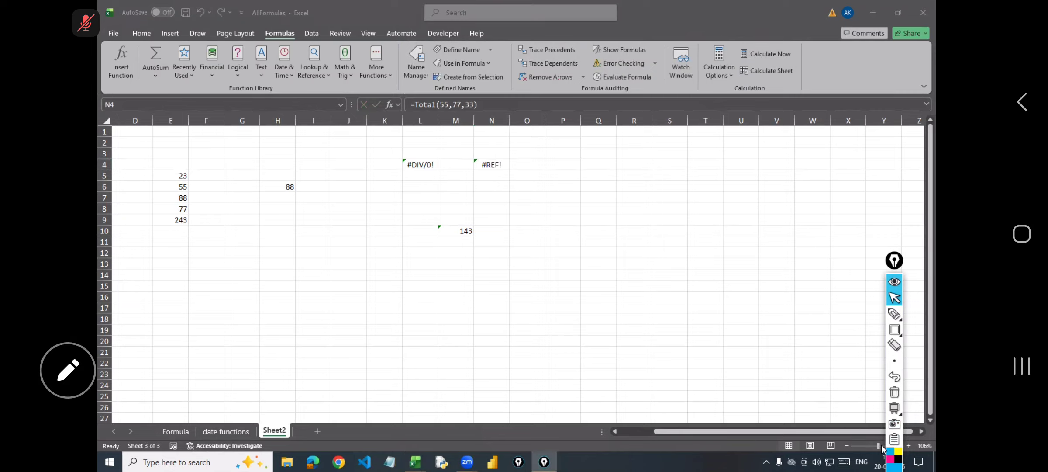
# Step: Move the annotation toolbar aside, run Error Checking on cell N4, and reposition its dialog near the faulty cell
pyautogui.moveTo(895, 261); pyautogui.dragTo(933, 151)
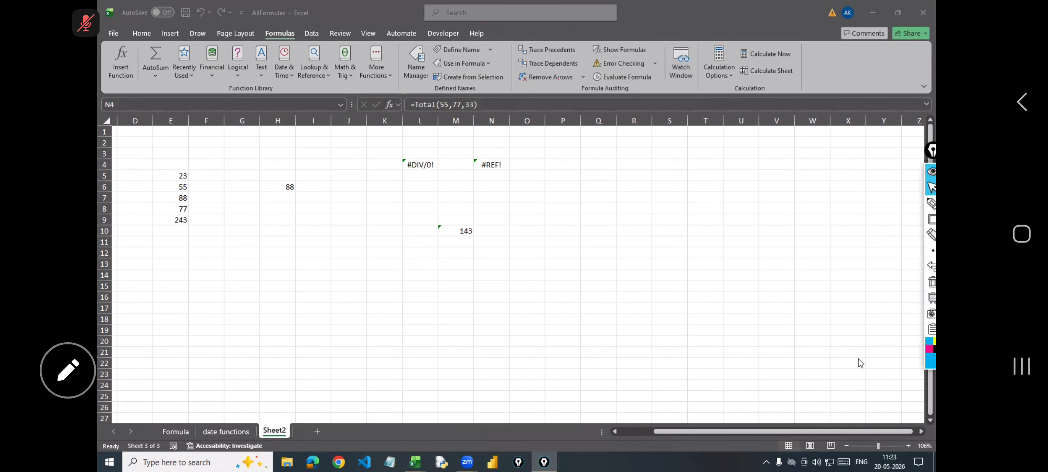
pyautogui.click(869, 430)
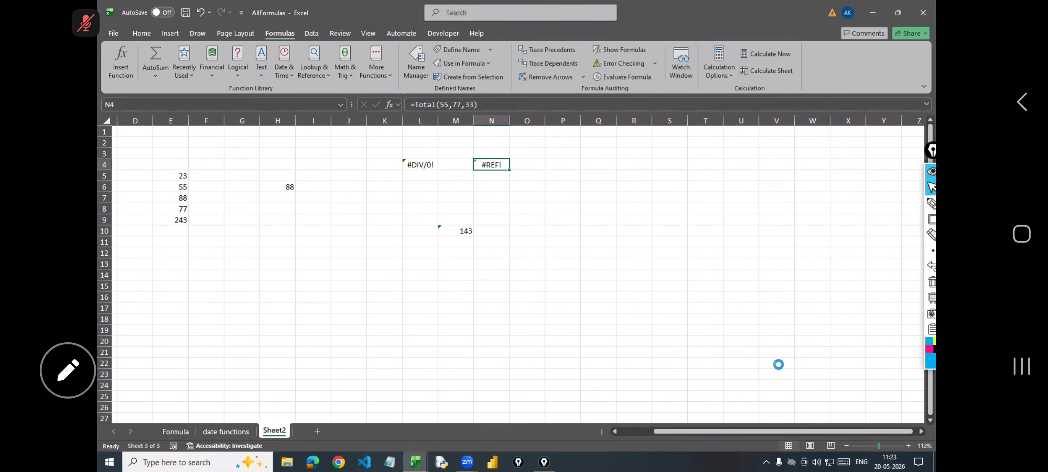
pyautogui.scroll(2, 823, 378)
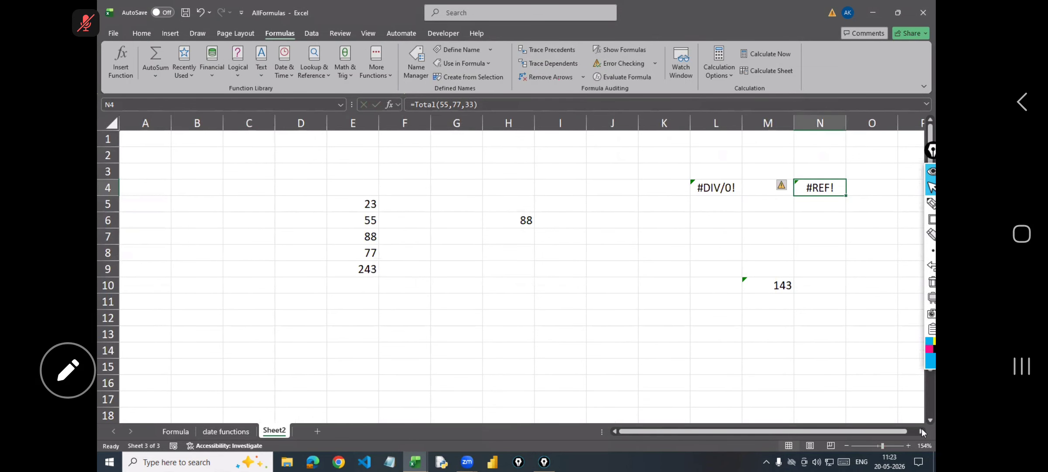
pyautogui.hscroll(3, 791, 288)
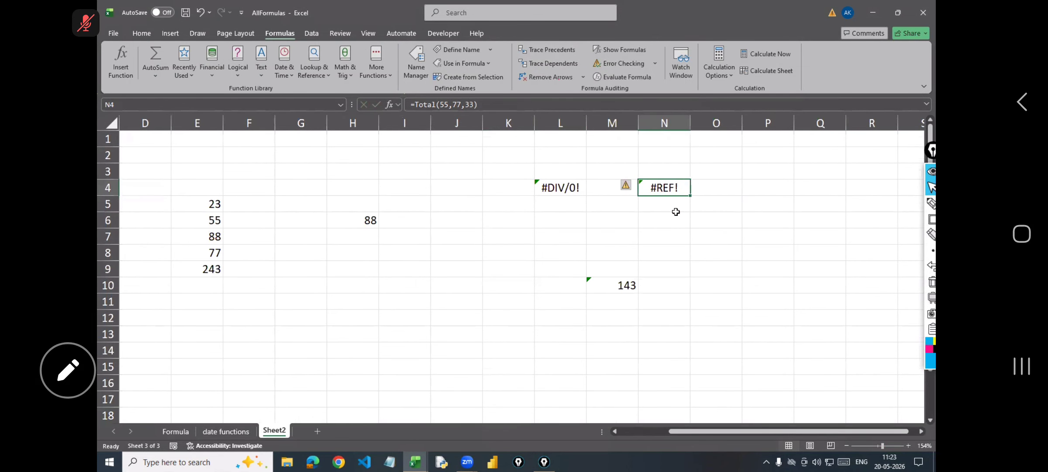
pyautogui.click(666, 223)
pyautogui.click(654, 181)
pyautogui.click(636, 62)
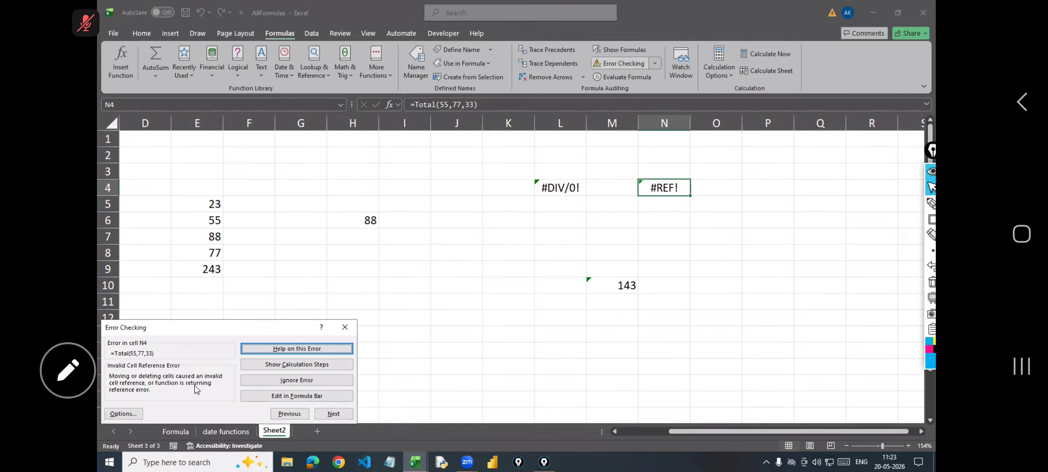
pyautogui.moveTo(236, 331); pyautogui.dragTo(501, 186)
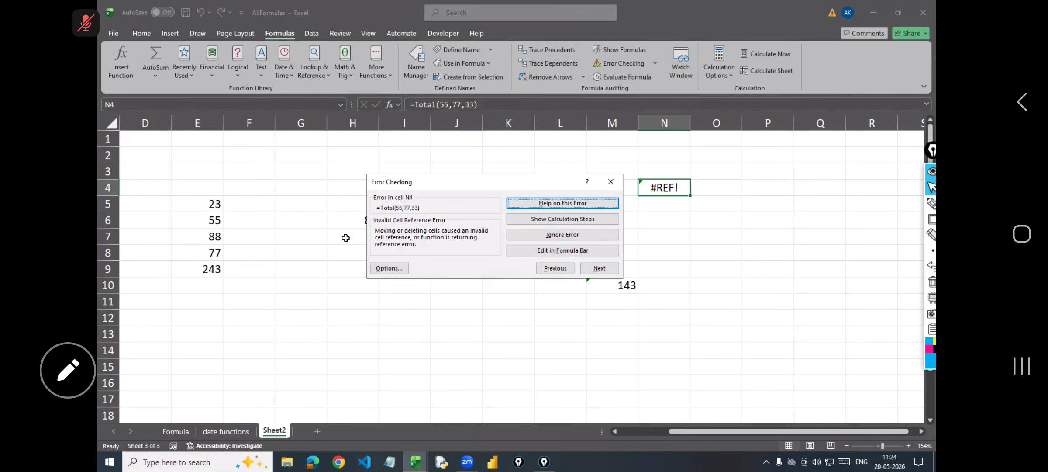
# Step: Open the online help for the #REF! error, return to the AllFormulas workbook, and resume error checking
pyautogui.click(598, 208)
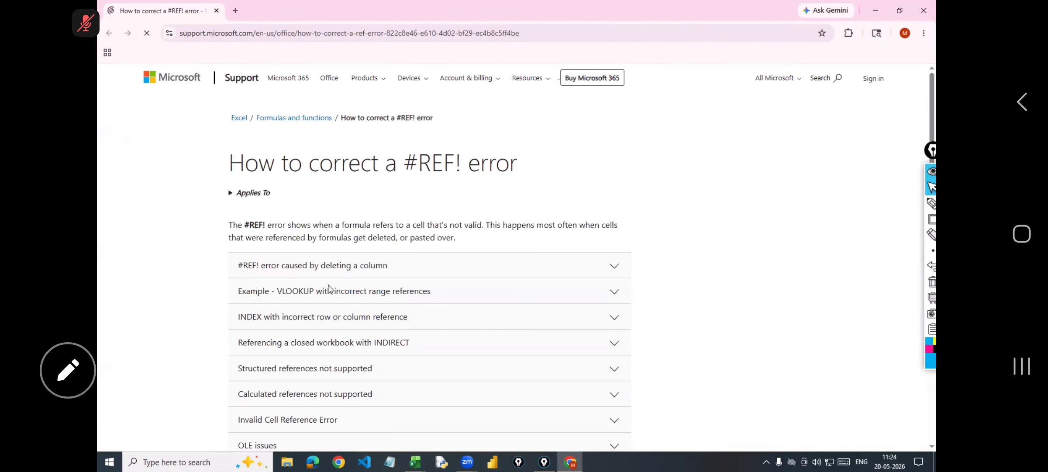
pyautogui.click(415, 464)
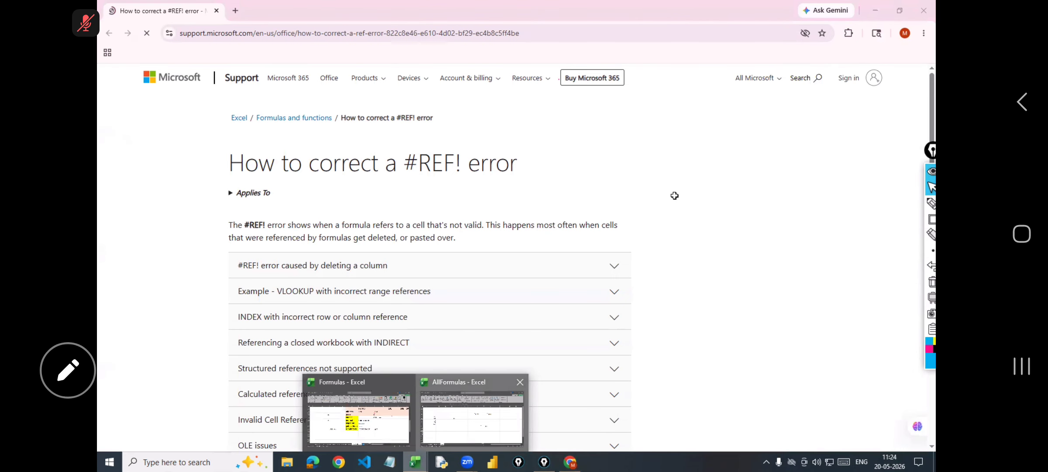
pyautogui.click(472, 418)
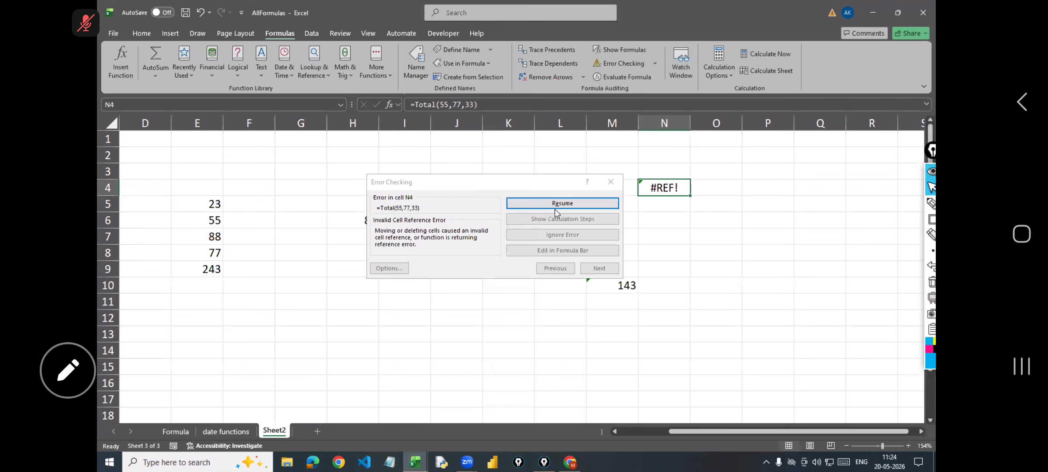
pyautogui.click(569, 219)
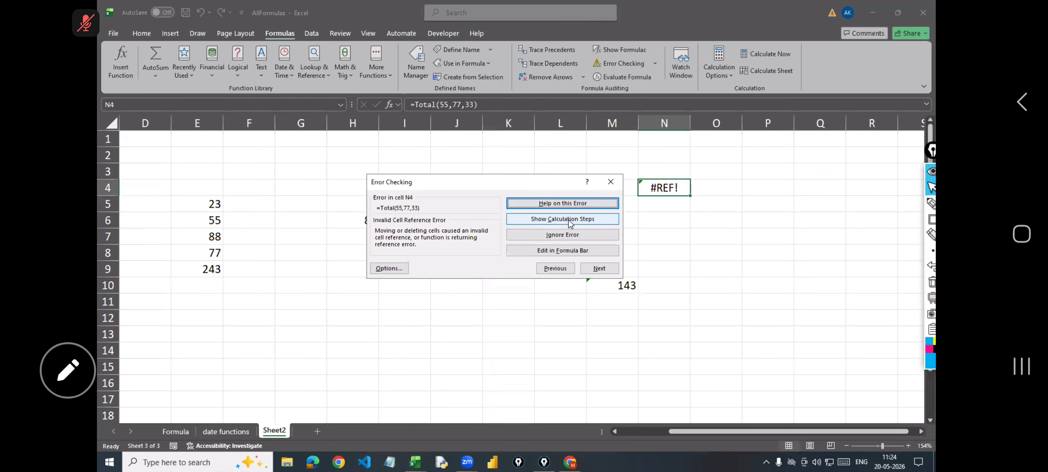
# Step: Show the calculation steps for the formula in N4 and move the Evaluate Formula dialog above the Error Checking dialog
pyautogui.click(569, 219)
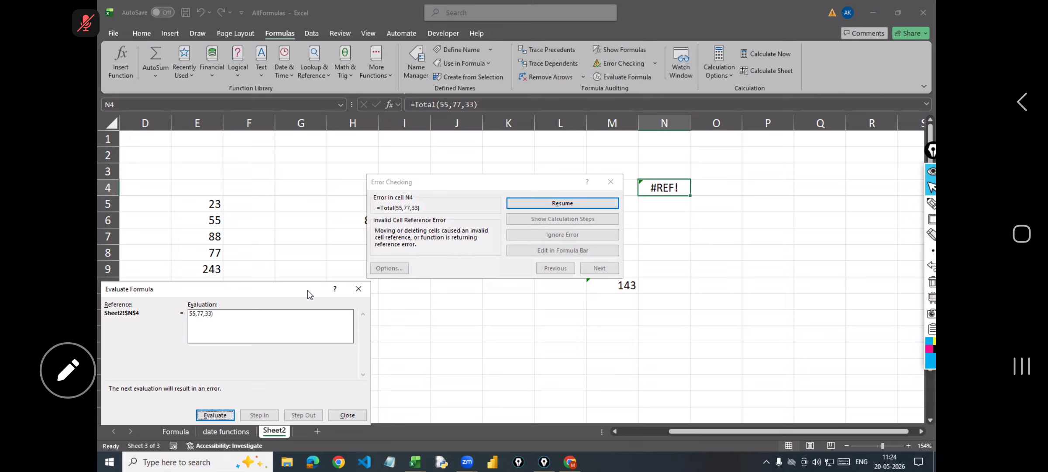
pyautogui.moveTo(542, 59); pyautogui.dragTo(544, 57)
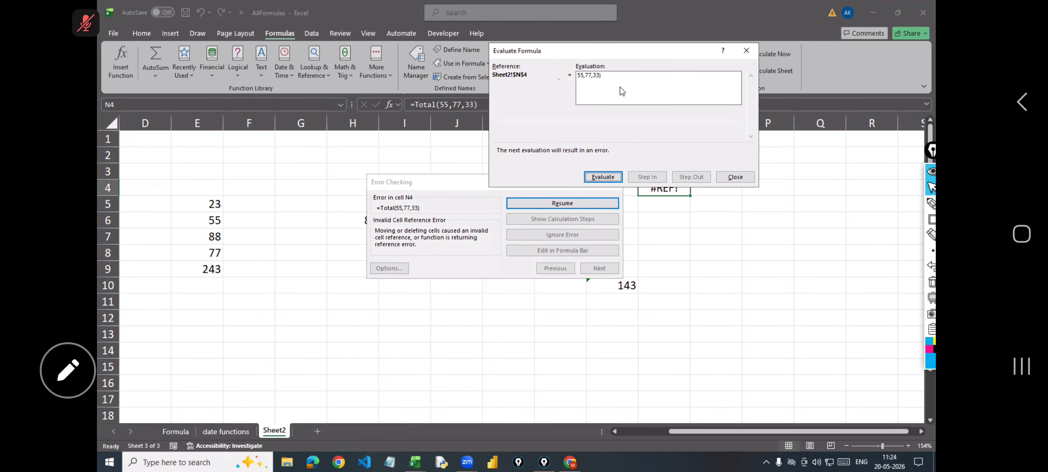
pyautogui.moveTo(516, 50); pyautogui.dragTo(532, 87)
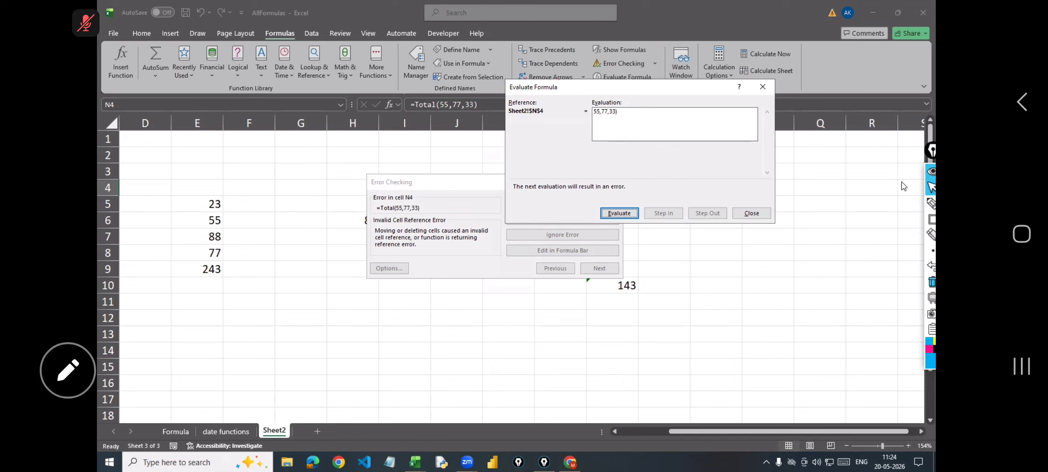
# Step: Circle the cell reference in the Evaluate Formula dialog with the annotation pen and switch back to the pointer
pyautogui.click(931, 203)
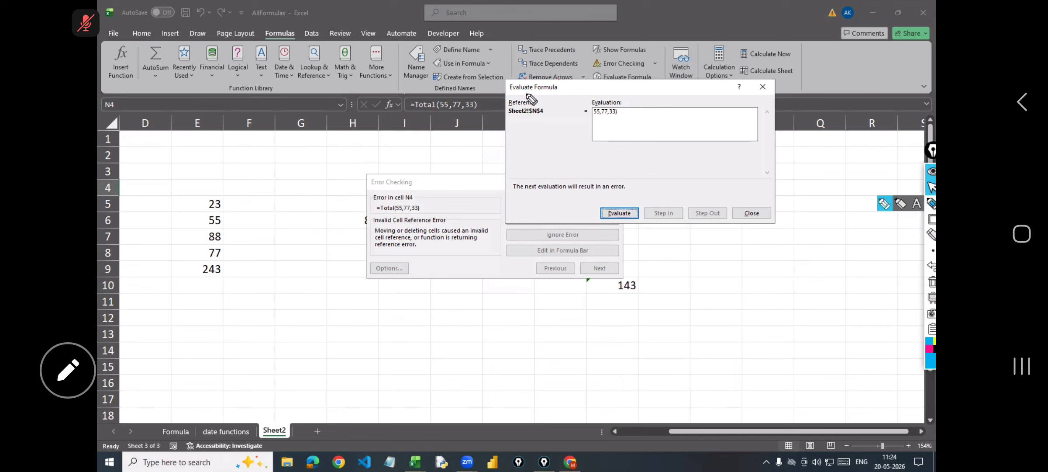
pyautogui.moveTo(530, 100); pyautogui.dragTo(567, 91)
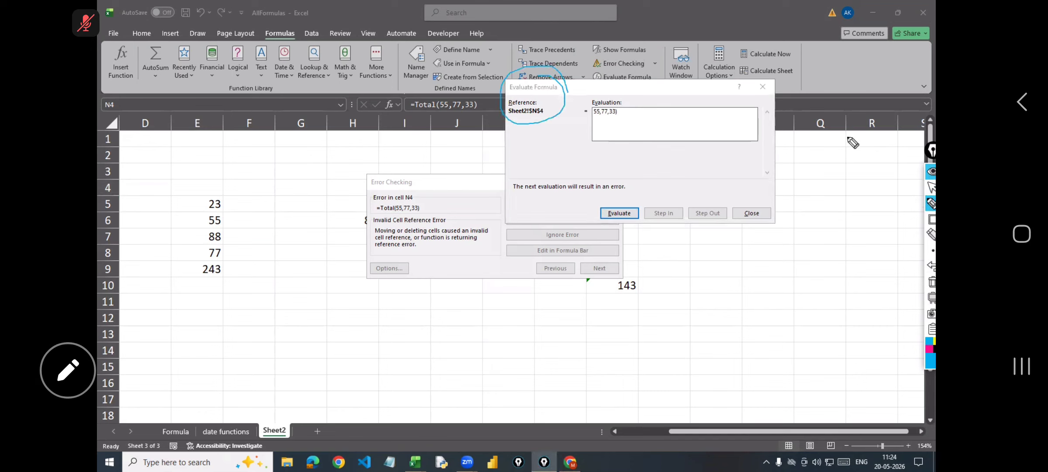
pyautogui.moveTo(836, 137); pyautogui.dragTo(927, 128)
pyautogui.click(931, 187)
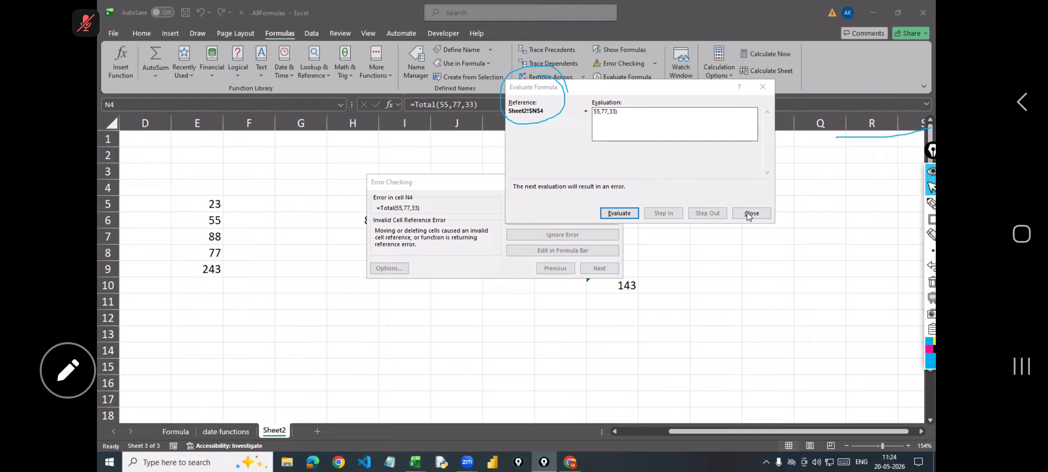
# Step: Reopen the calculation steps for N4, evaluate the formula, and close both the evaluation and error checking dialogs
pyautogui.click(750, 213)
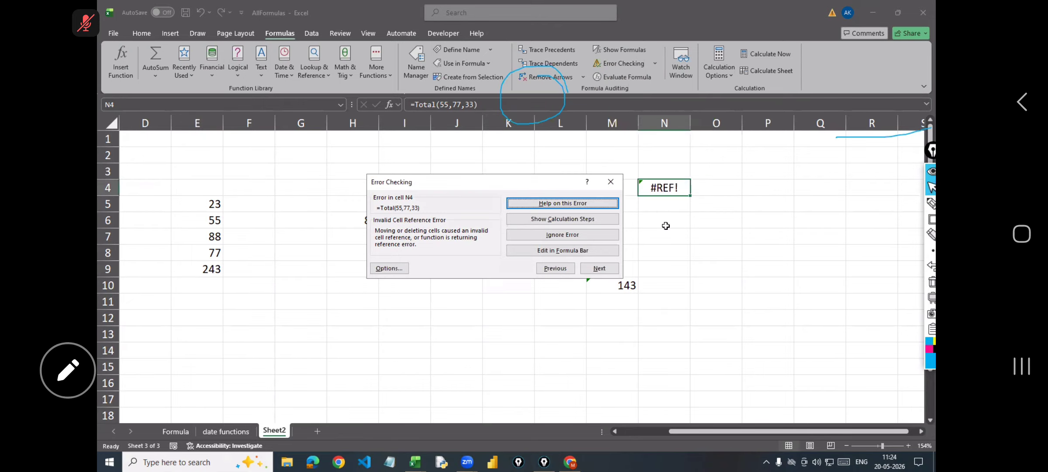
pyautogui.click(544, 223)
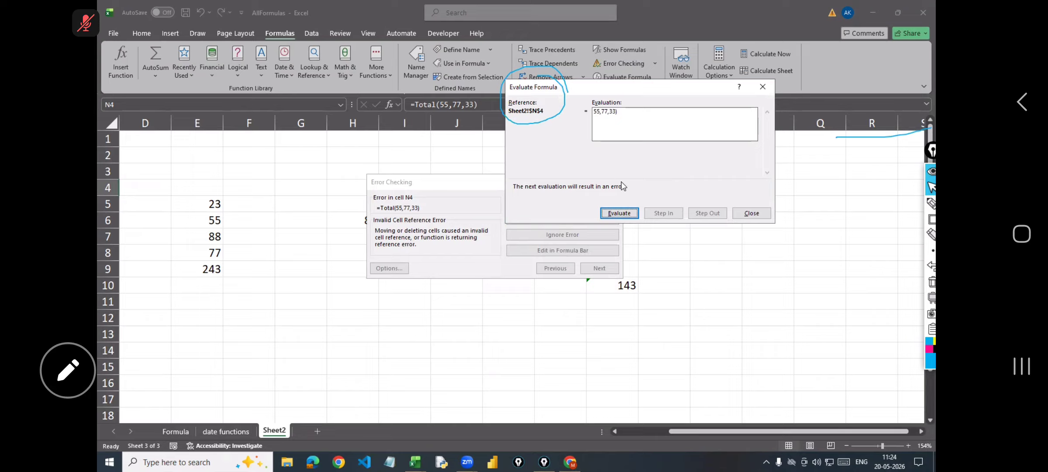
pyautogui.click(627, 213)
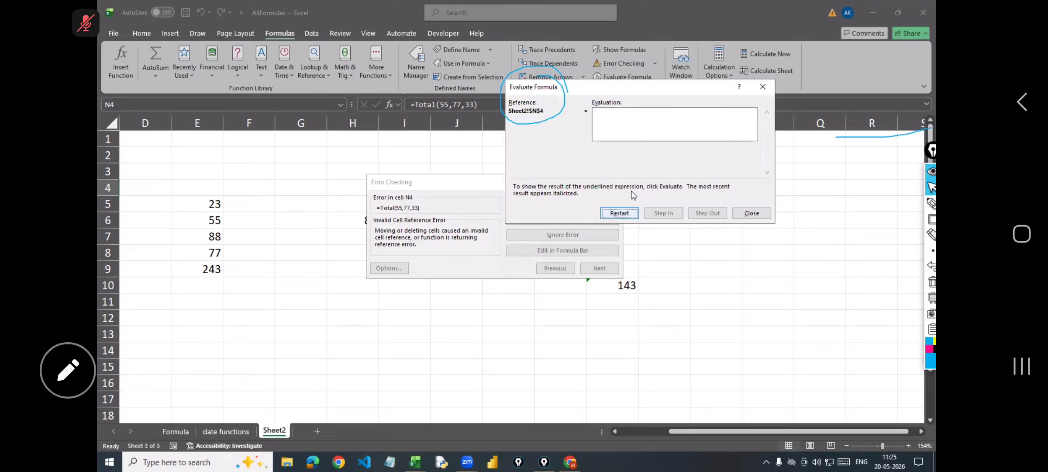
pyautogui.click(762, 216)
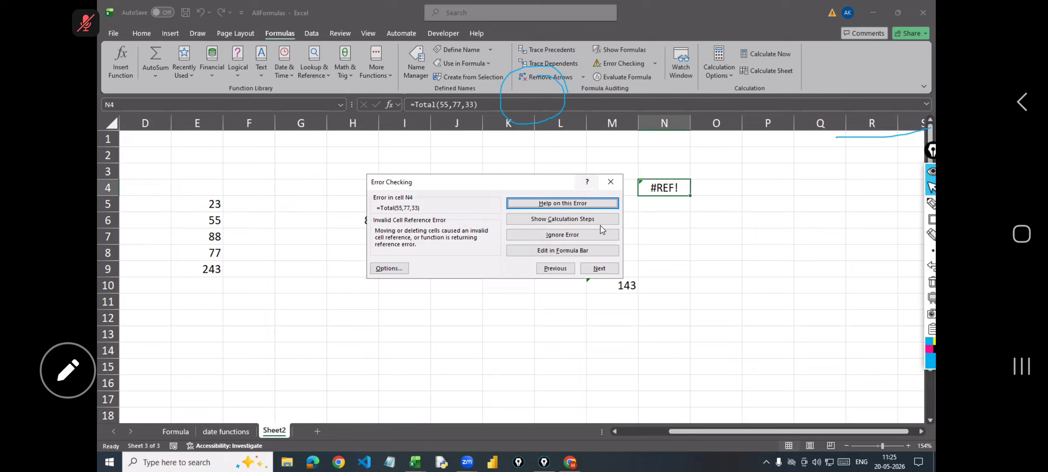
pyautogui.click(610, 182)
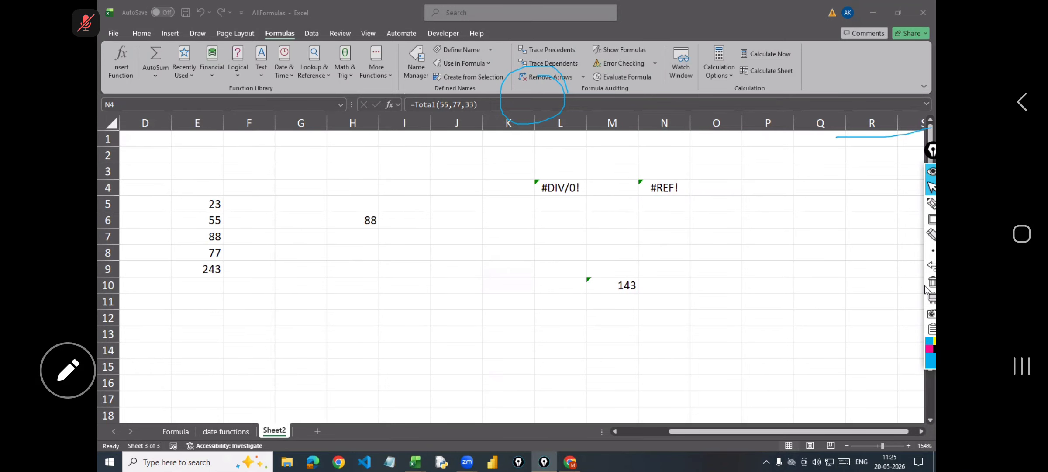
# Step: Move the annotation toolbar over column Q and clear all pen marks from the screen
pyautogui.moveTo(931, 150); pyautogui.dragTo(813, 160)
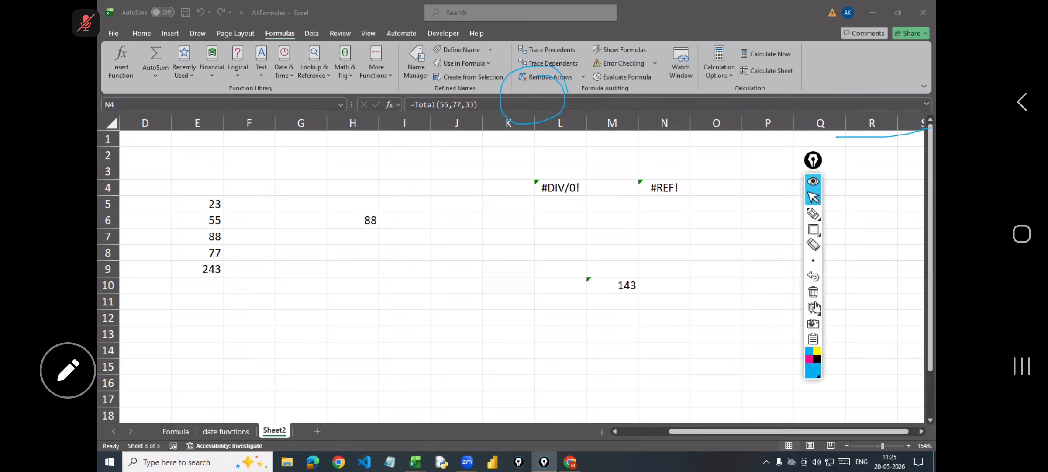
pyautogui.click(813, 292)
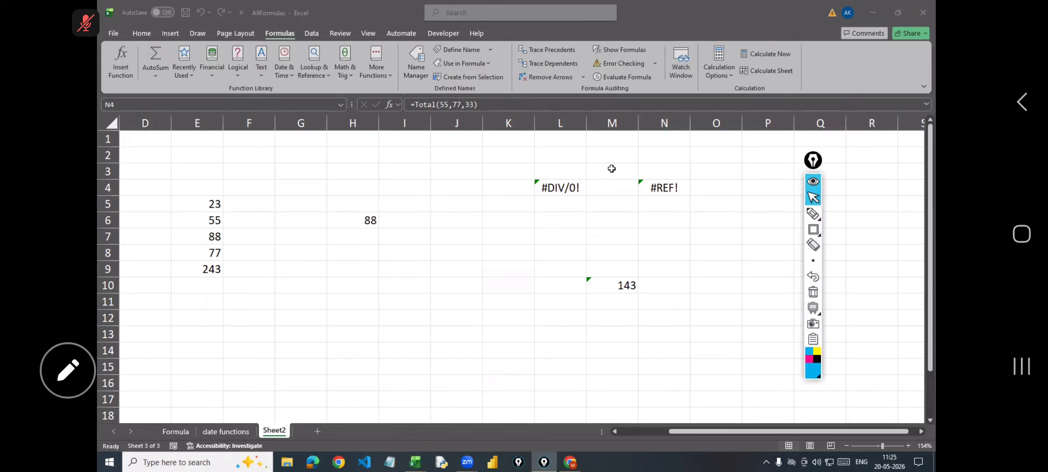
# Step: Evaluate the divide-by-zero formula in cell L4 with Evaluate Formula and close the dialog
pyautogui.click(549, 186)
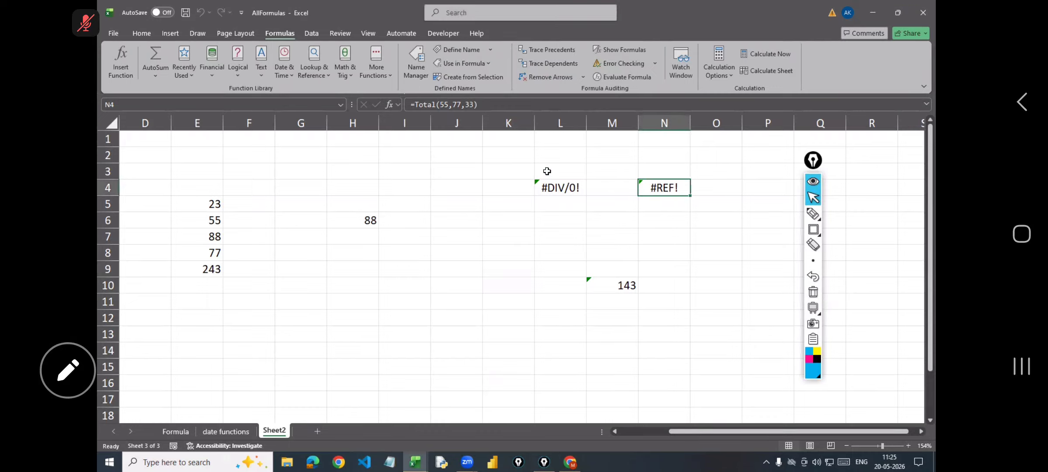
pyautogui.click(627, 79)
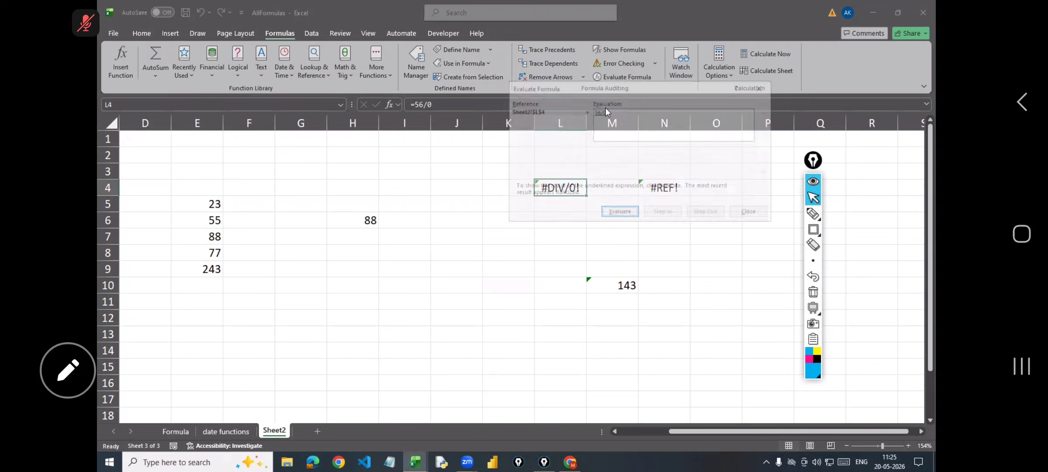
pyautogui.click(619, 213)
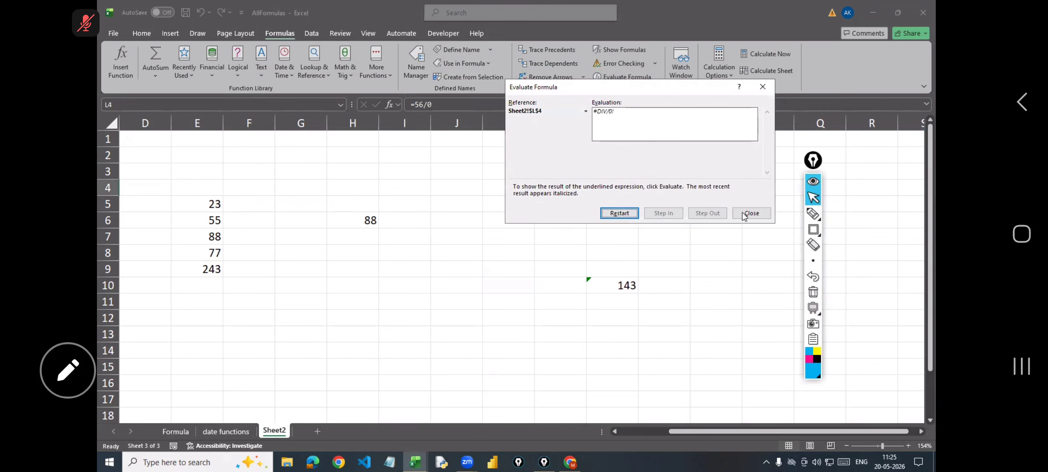
pyautogui.press('Escape')
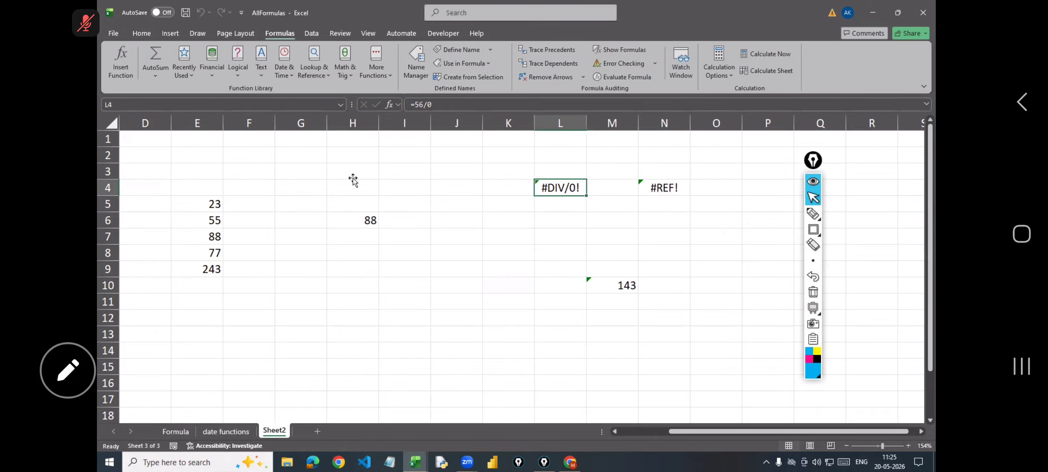
# Step: Enter the formula =454*343+67-44/3 in cell H3
pyautogui.click(353, 178)
pyautogui.write('=454')
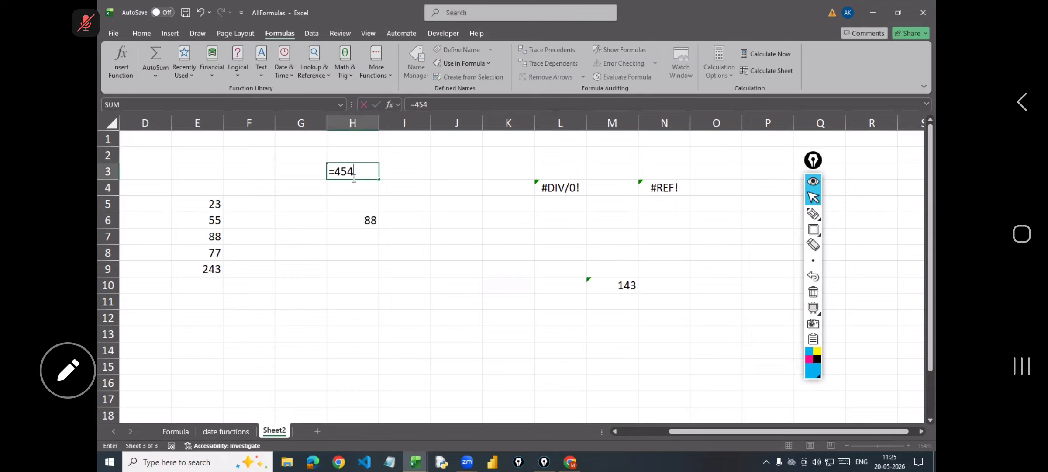
pyautogui.write('*343+67-44/')
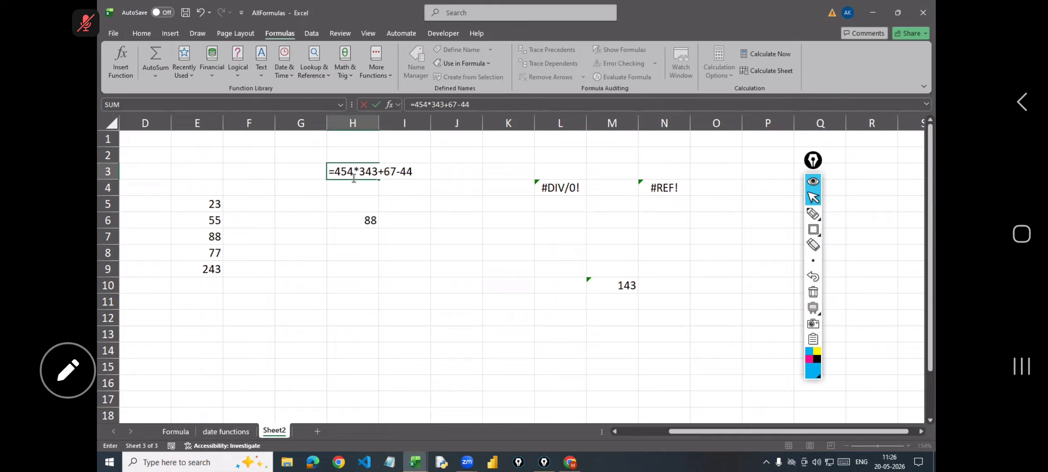
pyautogui.write('3')
pyautogui.press('Return')
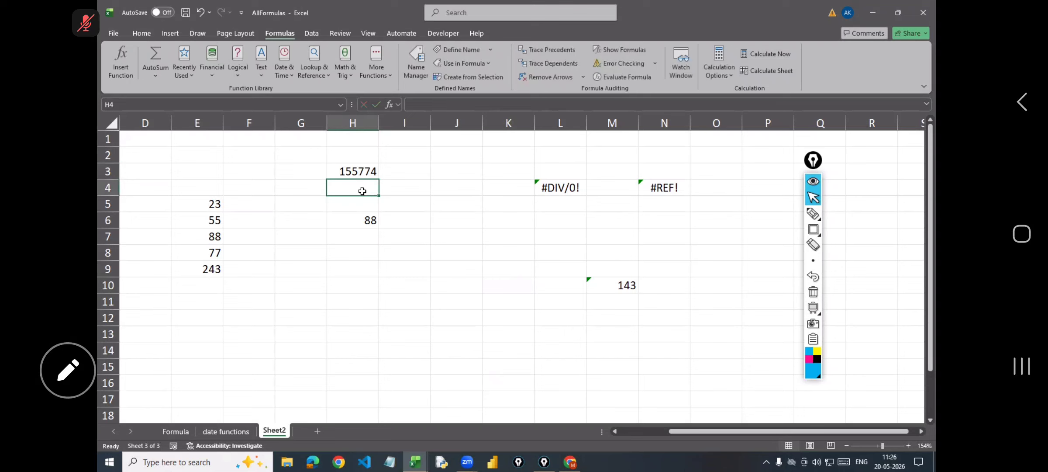
# Step: Evaluate the formula in cell H3 one operation at a time to its final result, close the dialog, and select cell N7
pyautogui.click(373, 171)
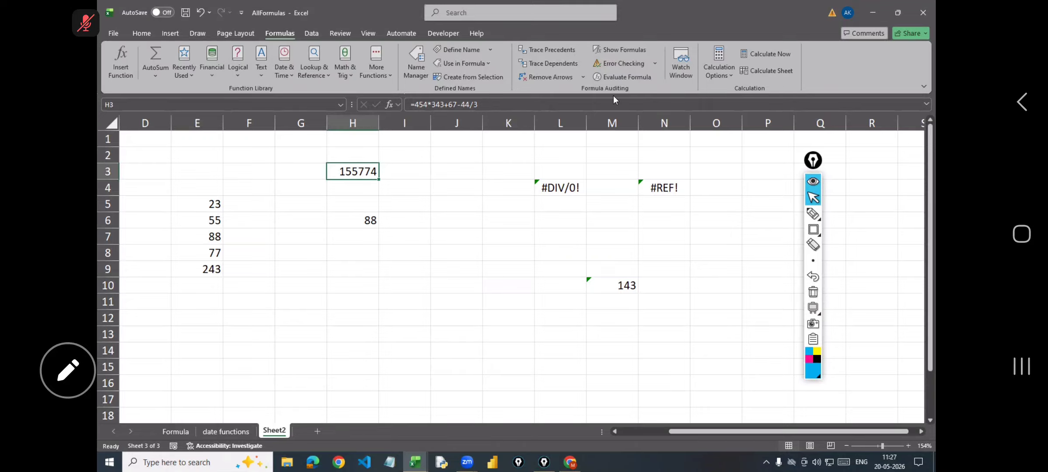
pyautogui.click(625, 77)
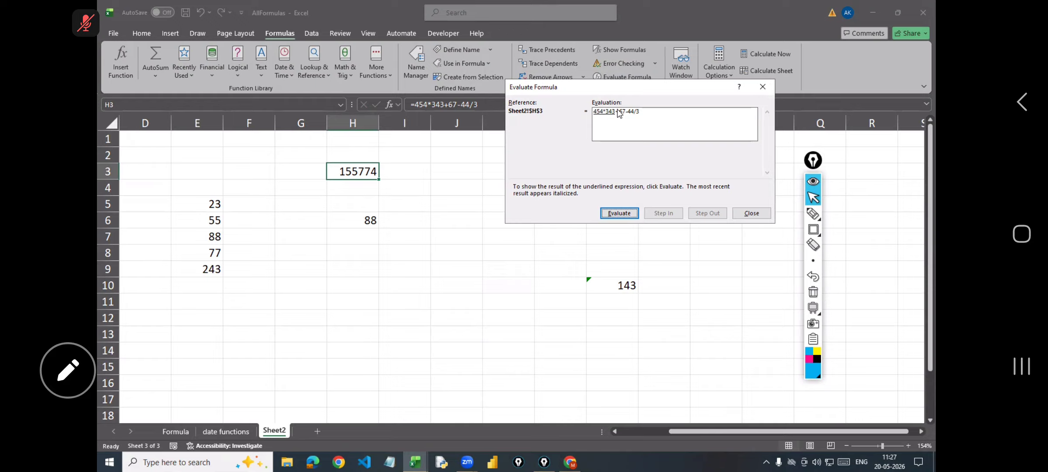
pyautogui.click(630, 213)
pyautogui.click(624, 213)
pyautogui.click(623, 213)
pyautogui.click(636, 213)
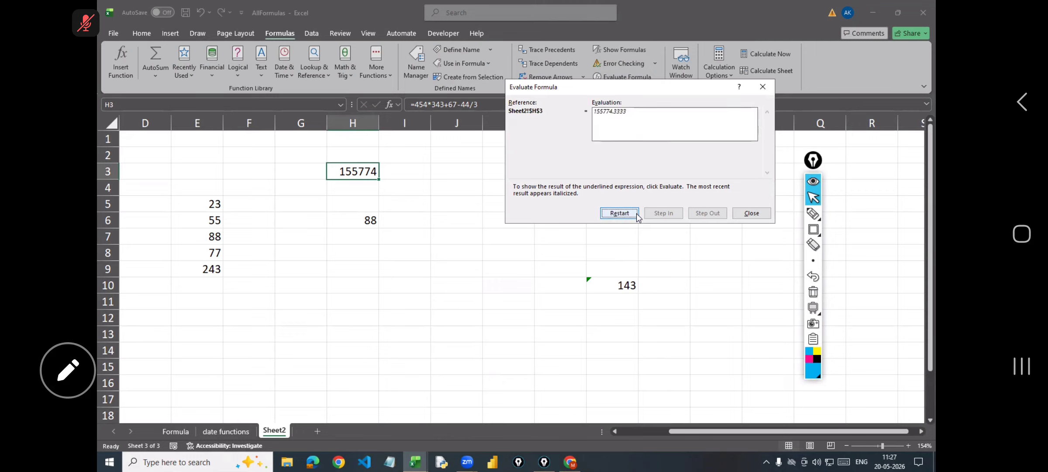
pyautogui.click(751, 213)
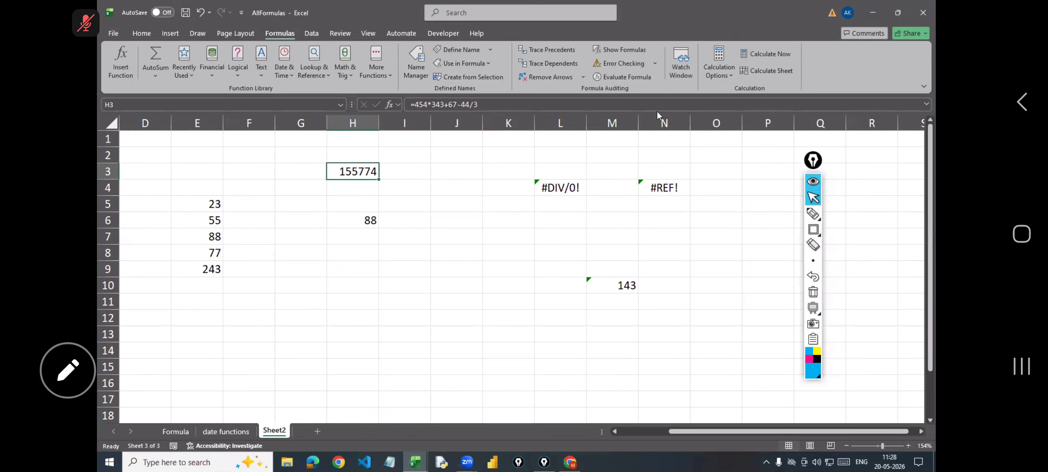
pyautogui.click(684, 235)
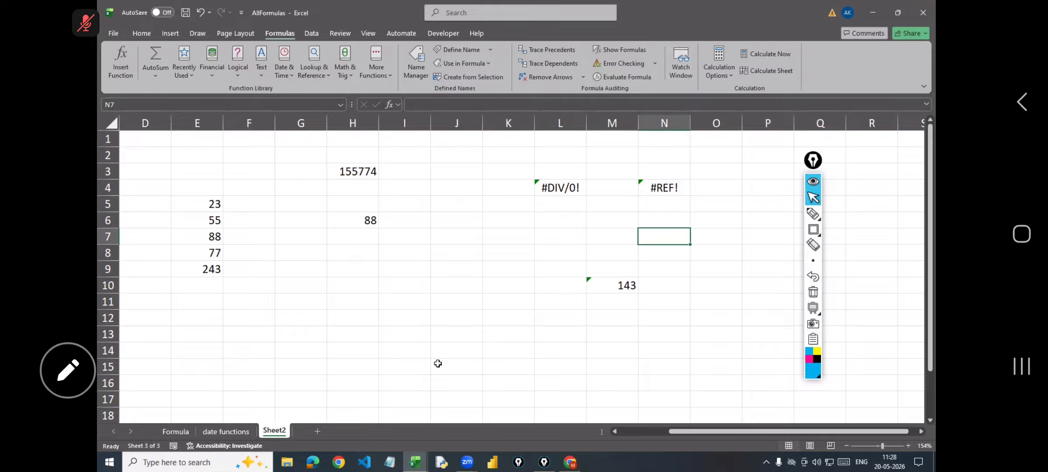
# Step: Enter the formula =SUM(E5:E8) in cell I16
pyautogui.click(407, 154)
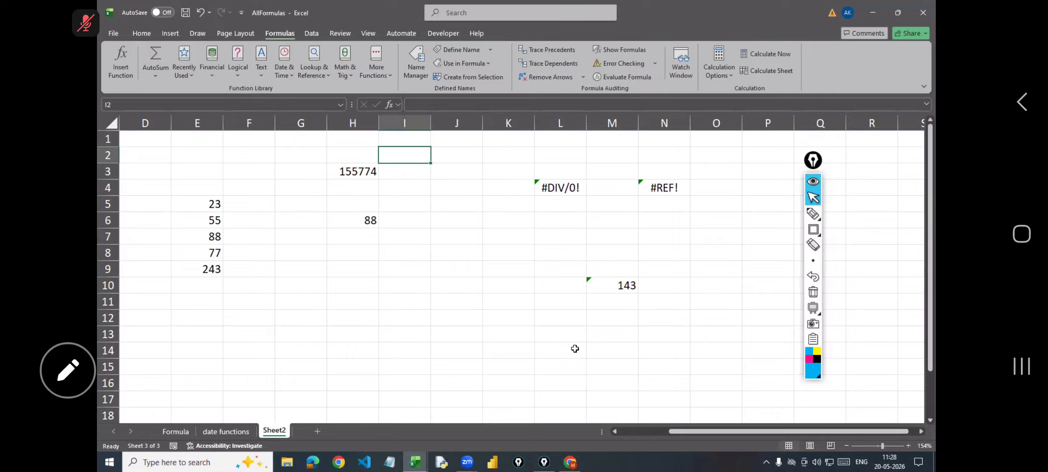
pyautogui.scroll(-5, 566, 316)
pyautogui.scroll(5, 481, 345)
pyautogui.click(397, 370)
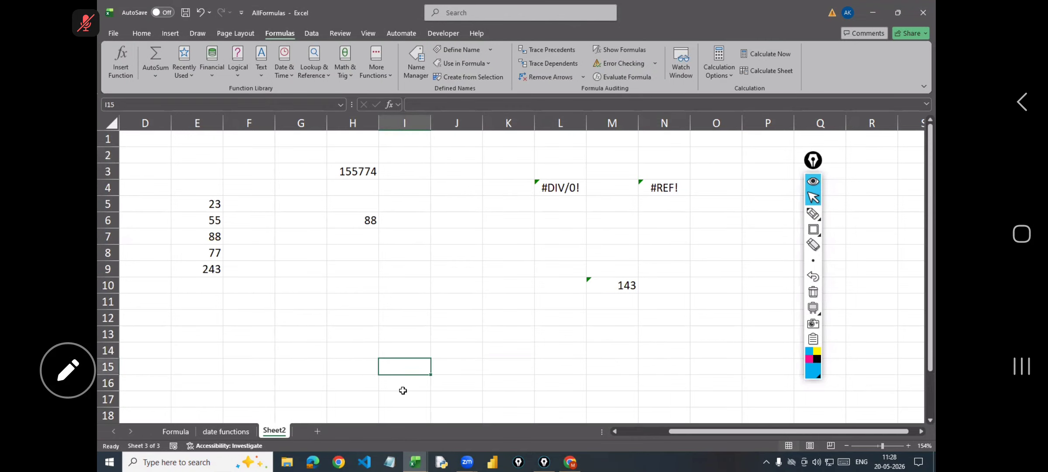
pyautogui.click(403, 390)
pyautogui.write('=')
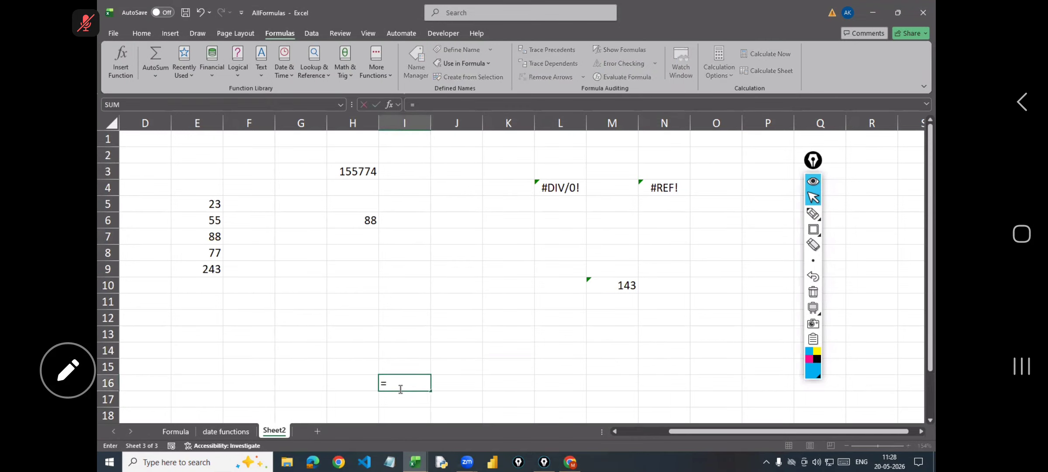
pyautogui.write('sum(')
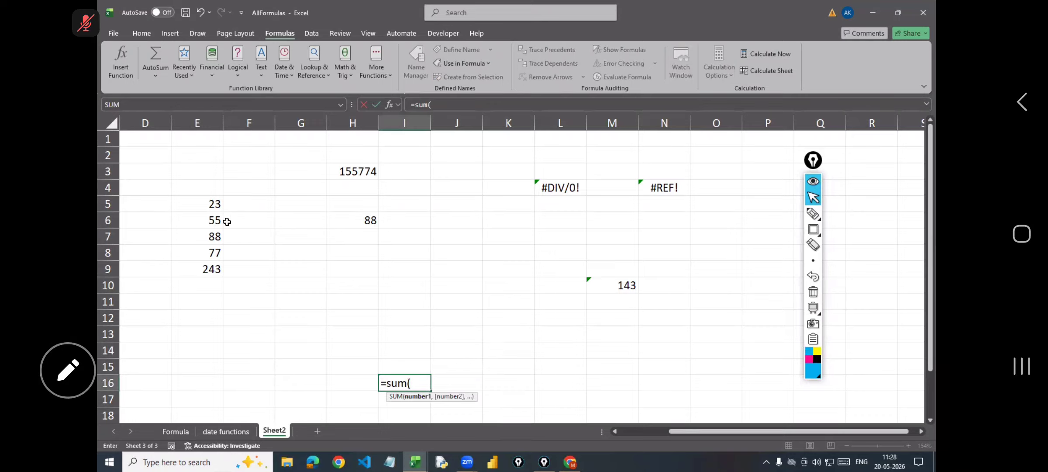
pyautogui.moveTo(215, 204); pyautogui.dragTo(219, 253)
pyautogui.write(')')
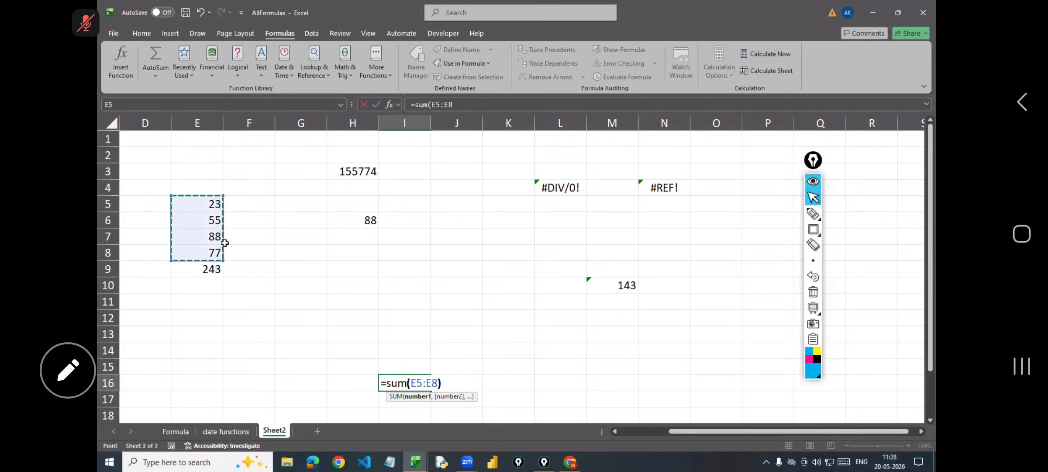
pyautogui.press('Return')
# Step: Trace the dependents of cell E6, follow the arrows across the sheet with the annotation toolbar moved aside, and remove the arrows
pyautogui.click(509, 220)
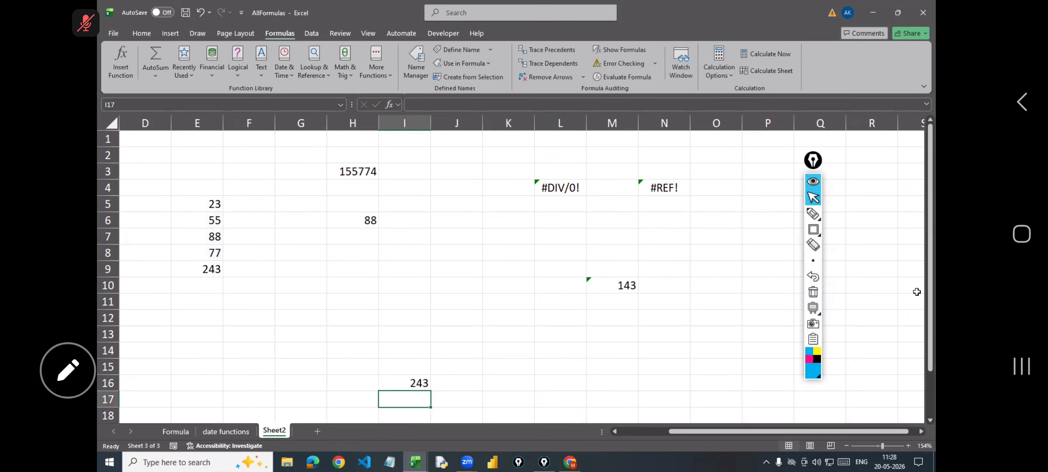
pyautogui.moveTo(882, 445); pyautogui.dragTo(886, 445)
pyautogui.scroll(1, 472, 235)
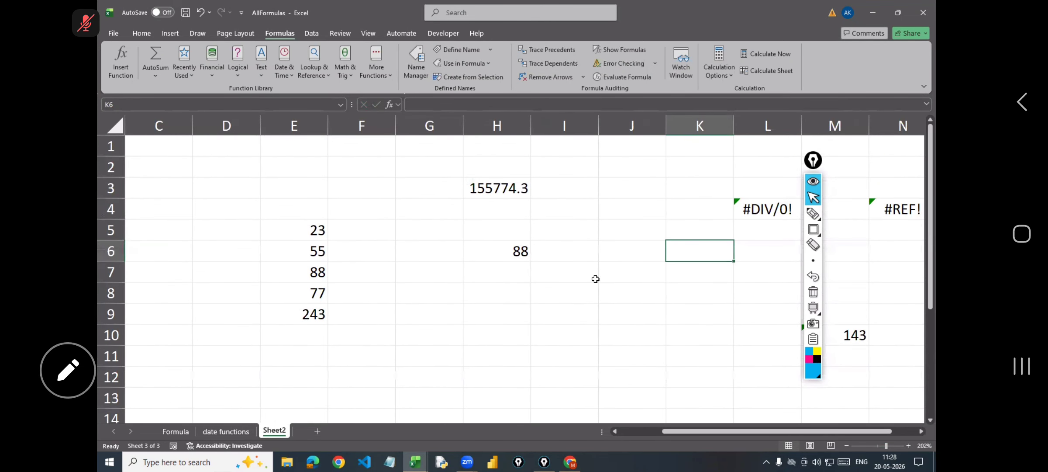
pyautogui.click(308, 254)
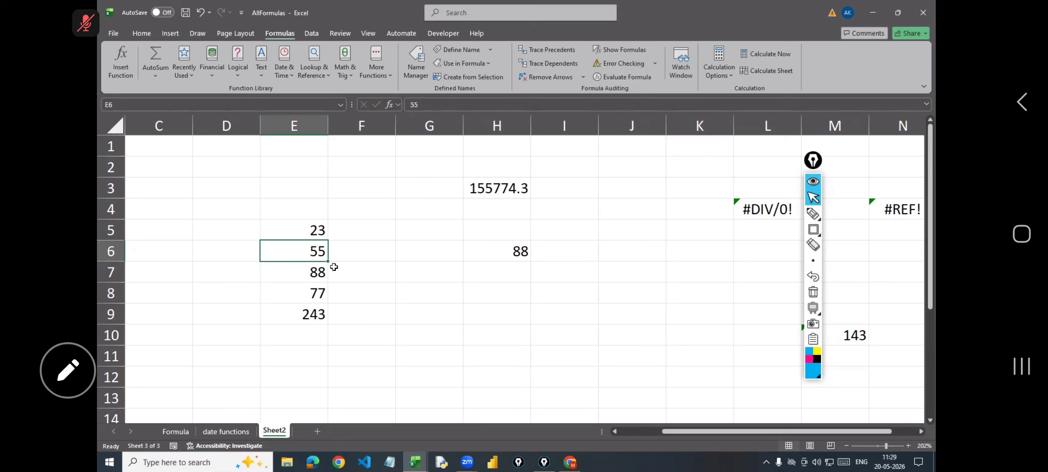
pyautogui.click(547, 64)
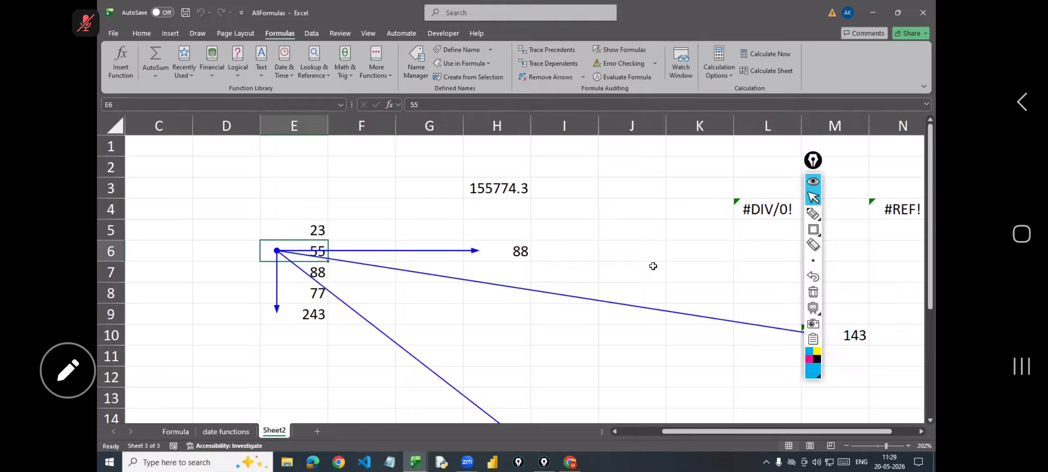
pyautogui.scroll(-1, 721, 218)
pyautogui.moveTo(816, 163); pyautogui.dragTo(869, 349)
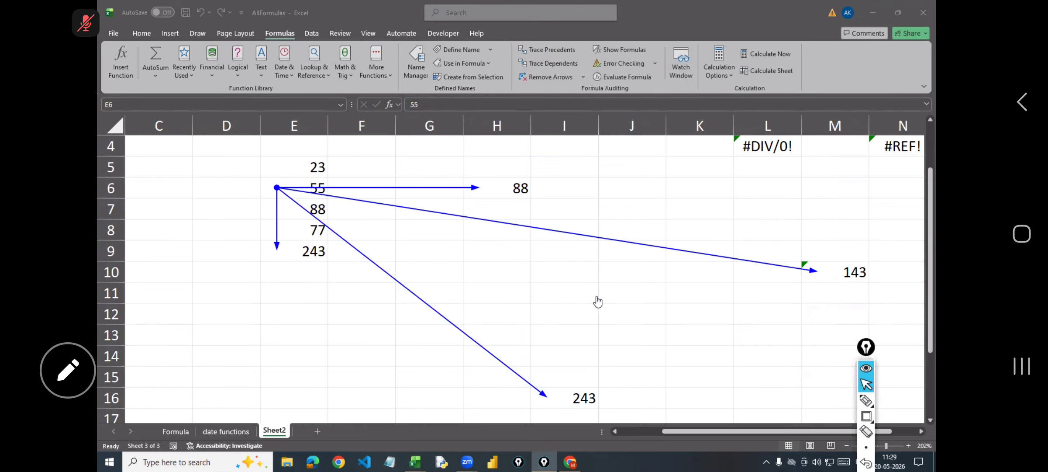
pyautogui.scroll(-4, 603, 297)
pyautogui.scroll(1, 600, 298)
pyautogui.scroll(4, 600, 299)
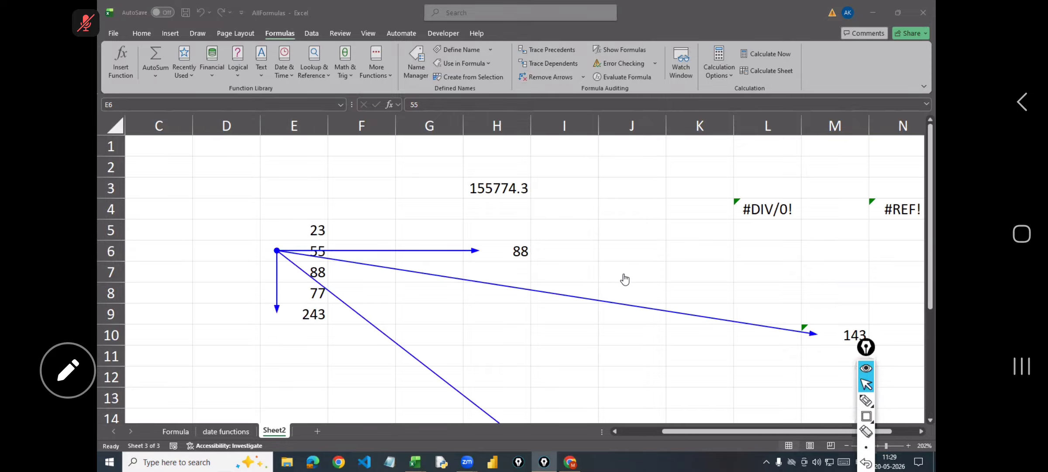
pyautogui.click(552, 77)
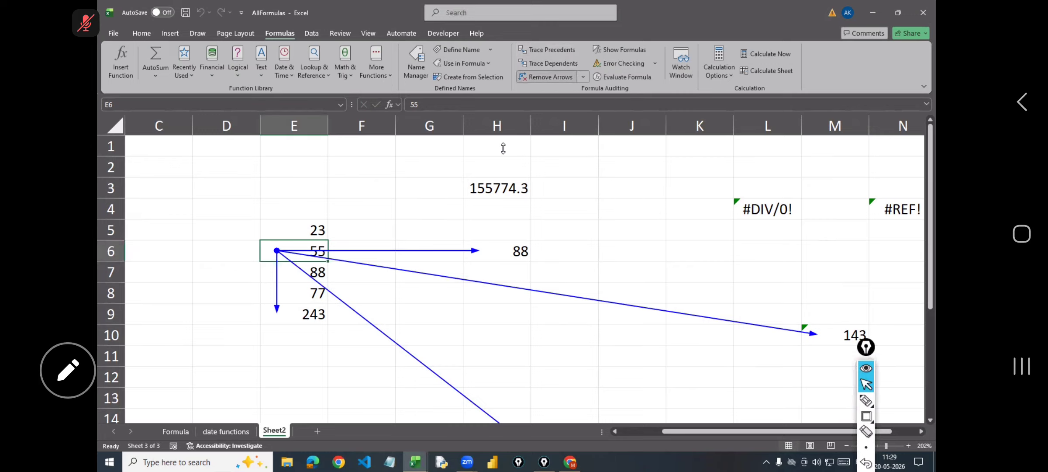
# Step: Set cell E6 to 90 and check the dependent formulas in cells H6, E9, M10 and I16
pyautogui.click(319, 287)
pyautogui.click(311, 254)
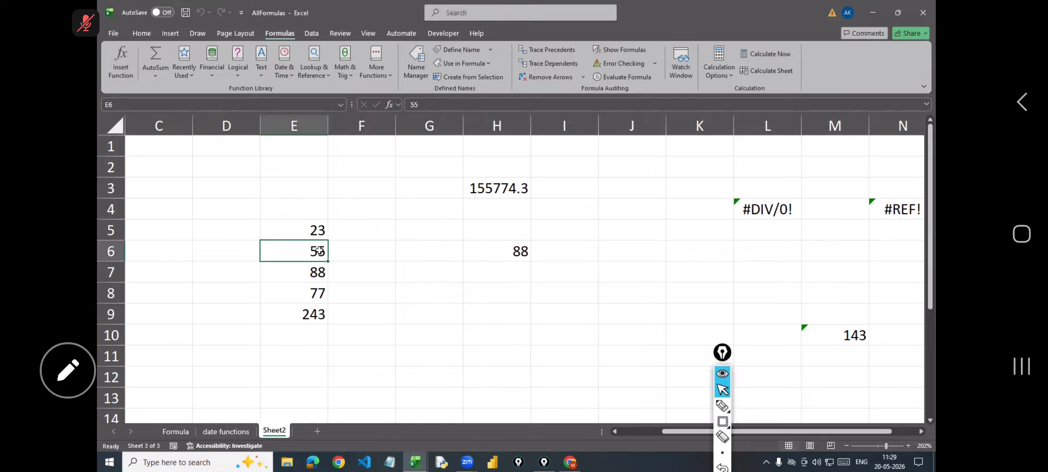
pyautogui.write('9')
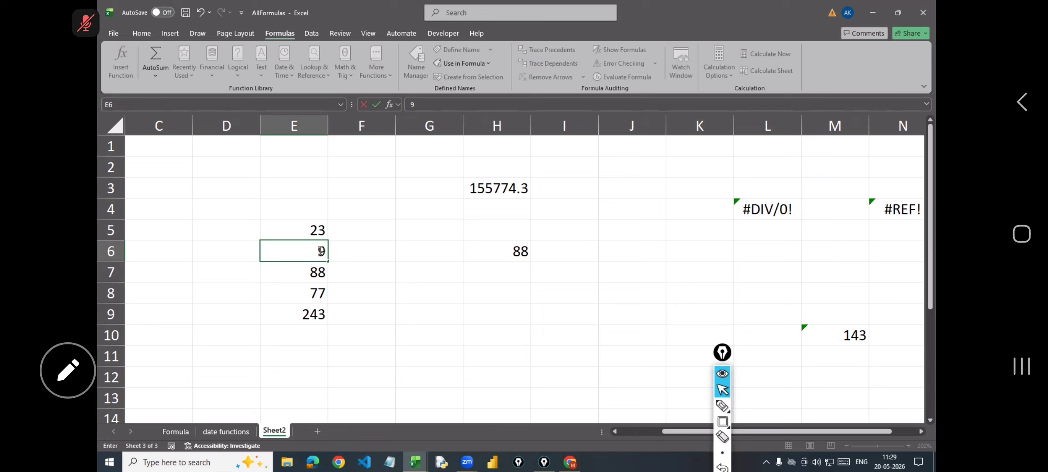
pyautogui.write('0')
pyautogui.scroll(-4, 540, 269)
pyautogui.scroll(3, 598, 263)
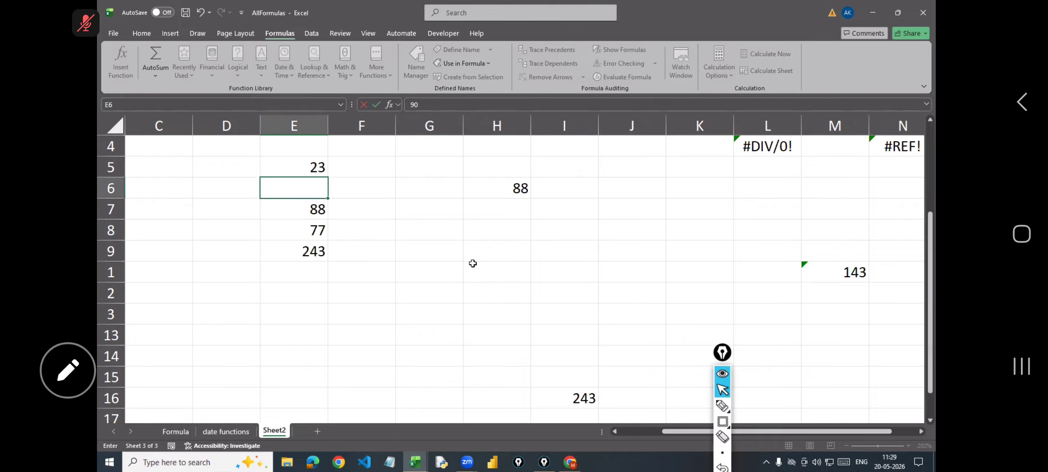
pyautogui.scroll(1, 473, 263)
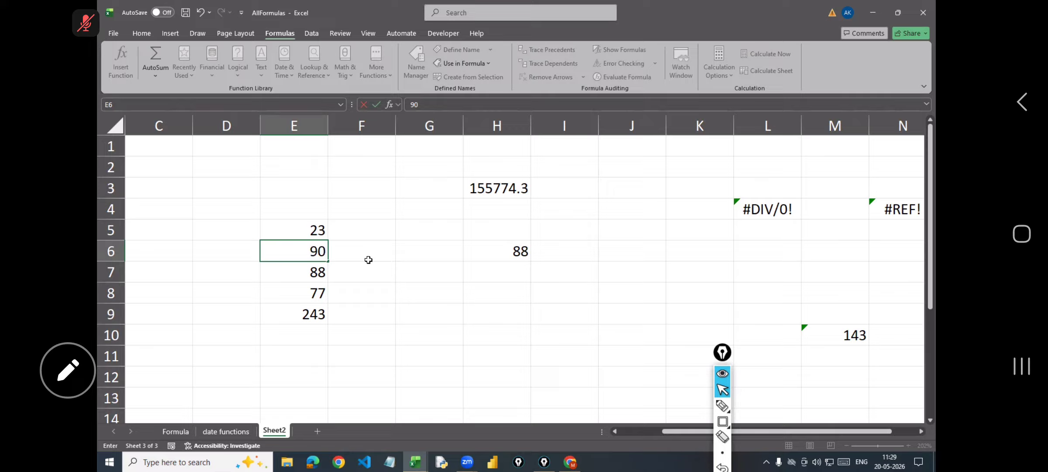
pyautogui.press('Return')
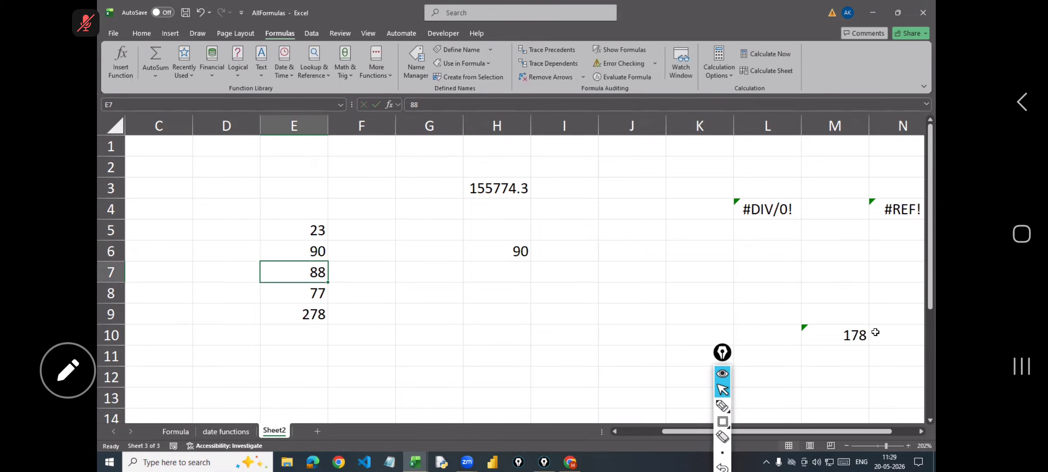
pyautogui.scroll(-2, 739, 378)
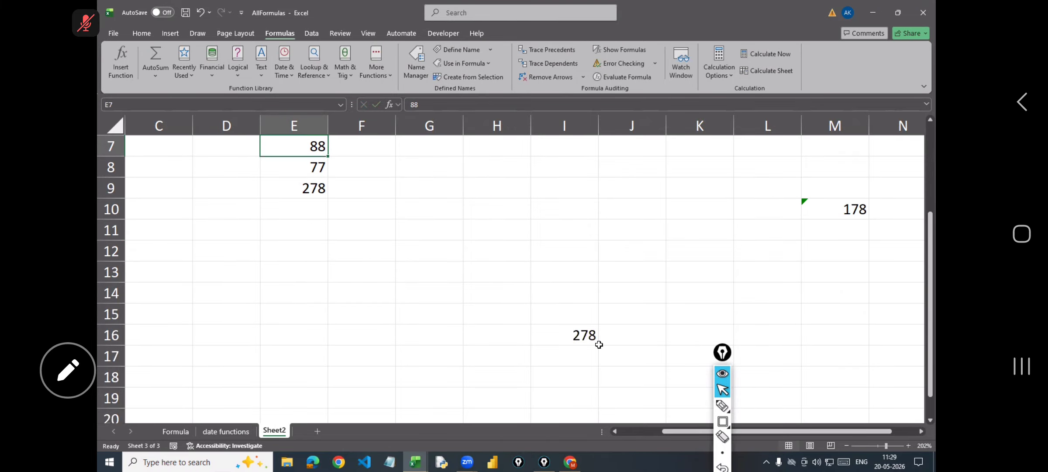
pyautogui.scroll(2, 366, 275)
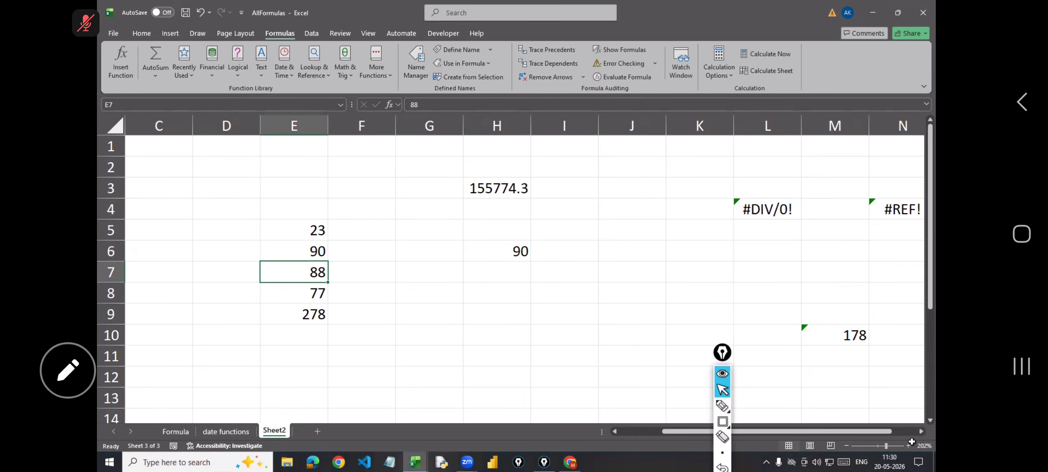
# Step: Open the Watch Window and delete the existing watch on cell I19
pyautogui.moveTo(886, 447); pyautogui.dragTo(870, 446)
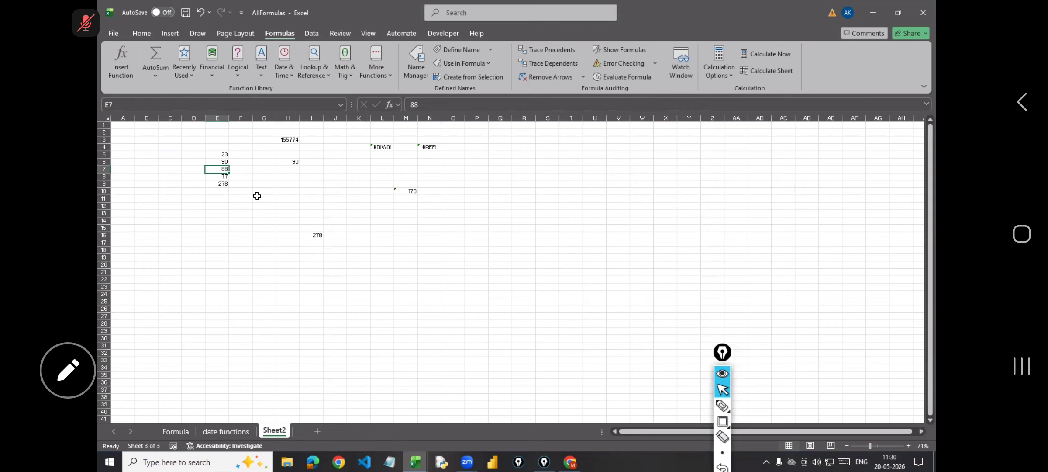
pyautogui.moveTo(722, 405)
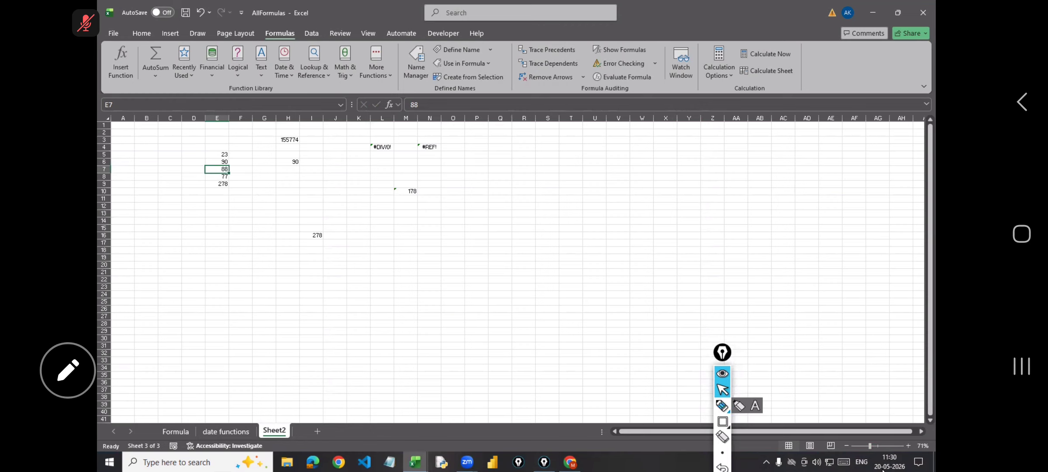
pyautogui.click(873, 446)
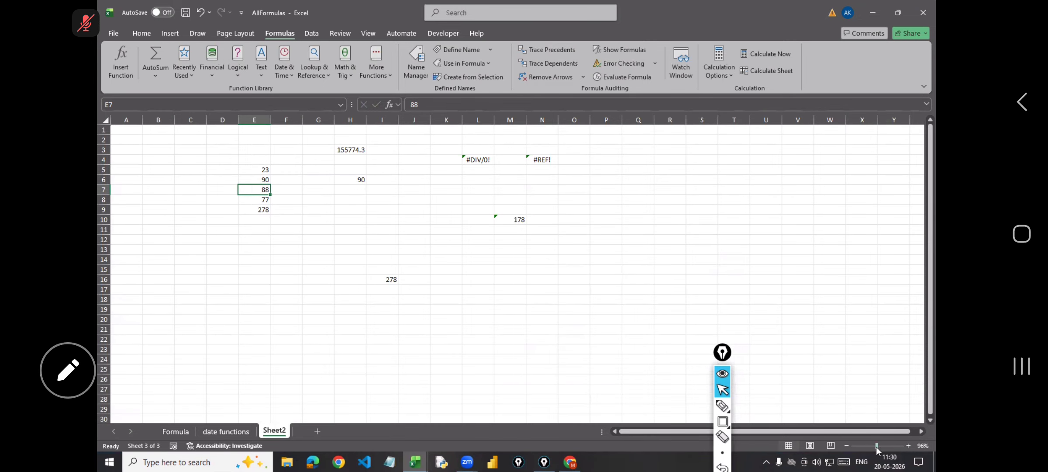
pyautogui.click(881, 446)
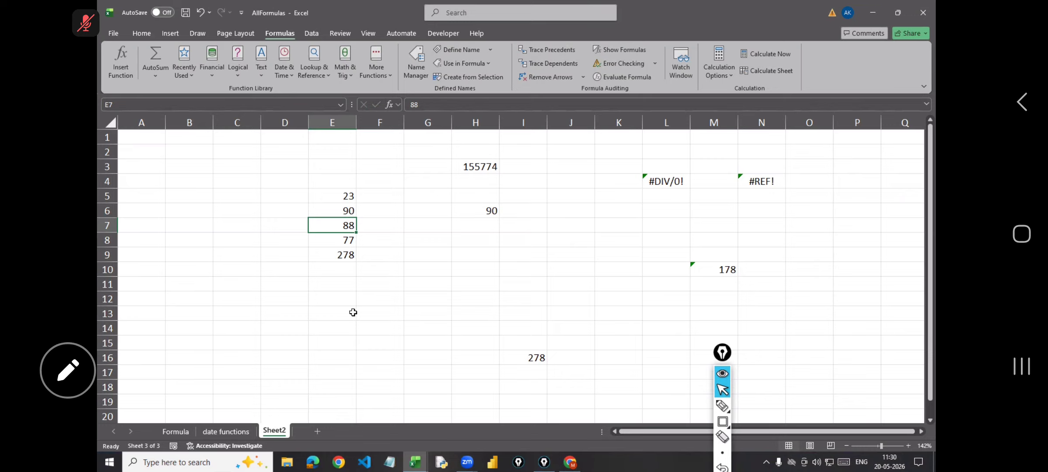
pyautogui.click(683, 75)
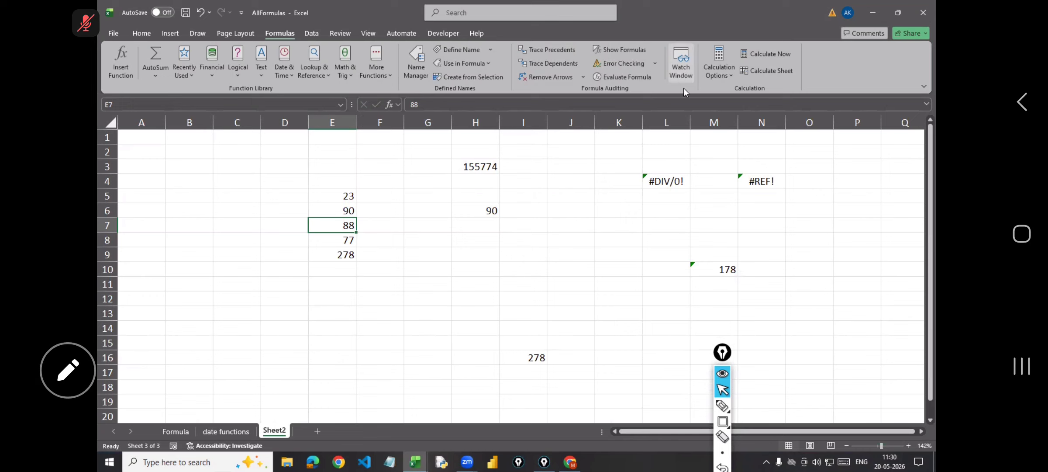
pyautogui.moveTo(588, 214); pyautogui.dragTo(627, 188)
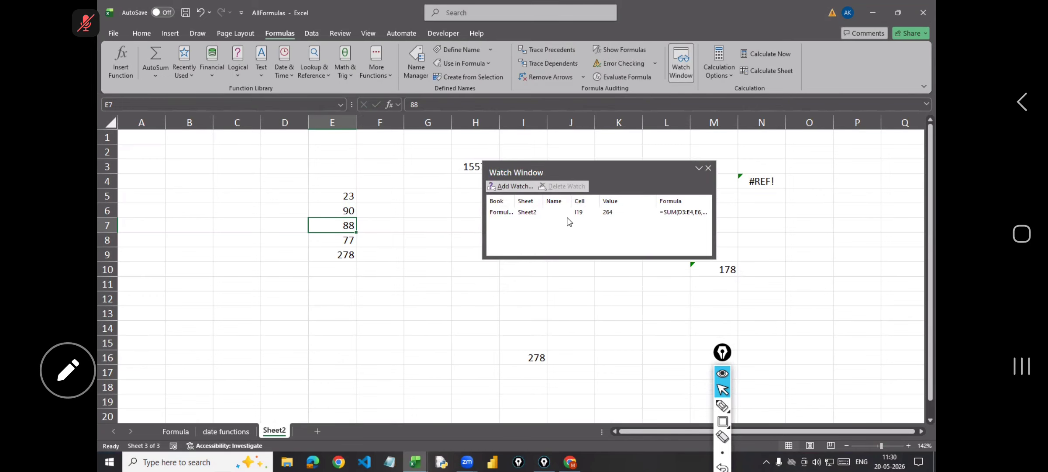
pyautogui.click(541, 214)
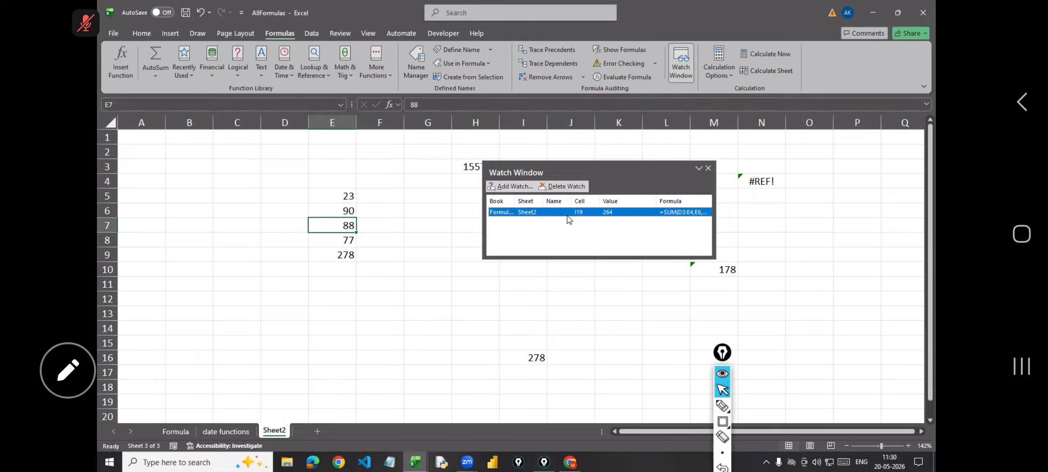
pyautogui.click(554, 188)
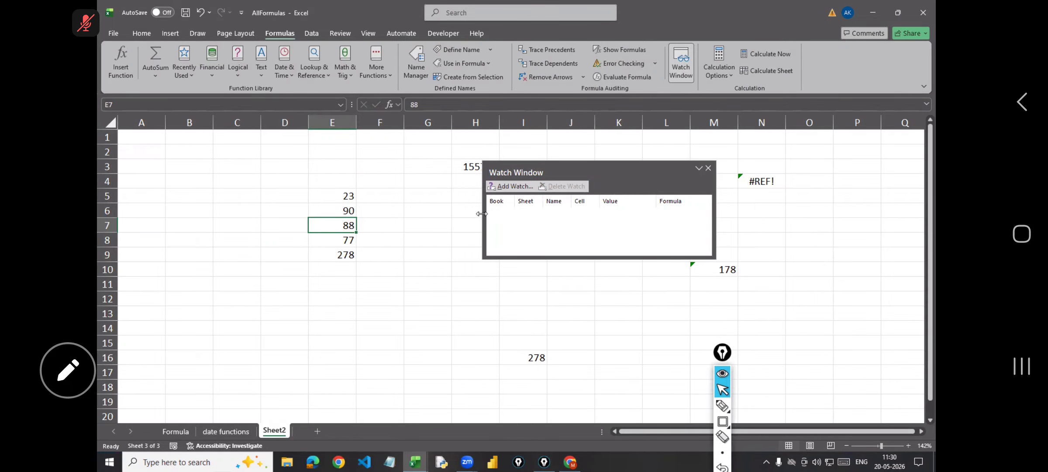
# Step: Add watches for the SUM formulas in cells I16 and M10 of Sheet2
pyautogui.click(515, 186)
pyautogui.click(524, 358)
pyautogui.click(658, 169)
pyautogui.click(508, 188)
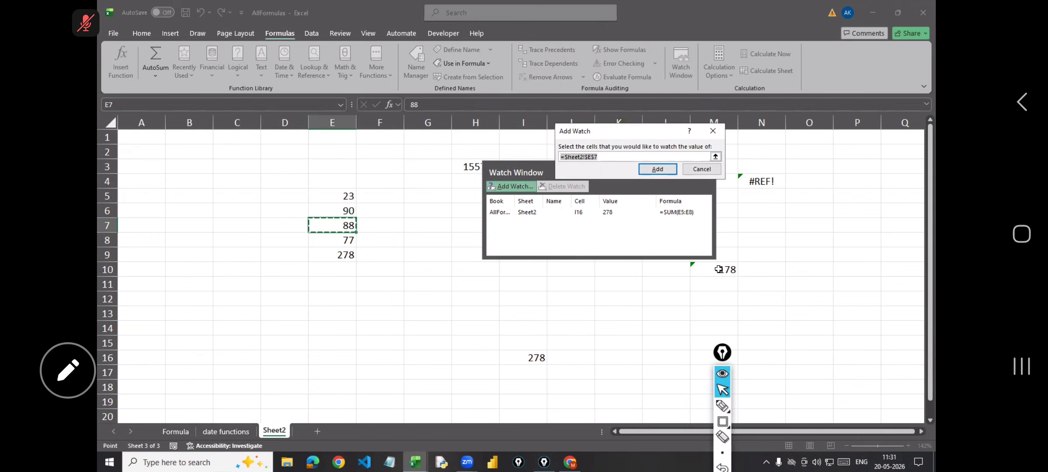
pyautogui.click(658, 169)
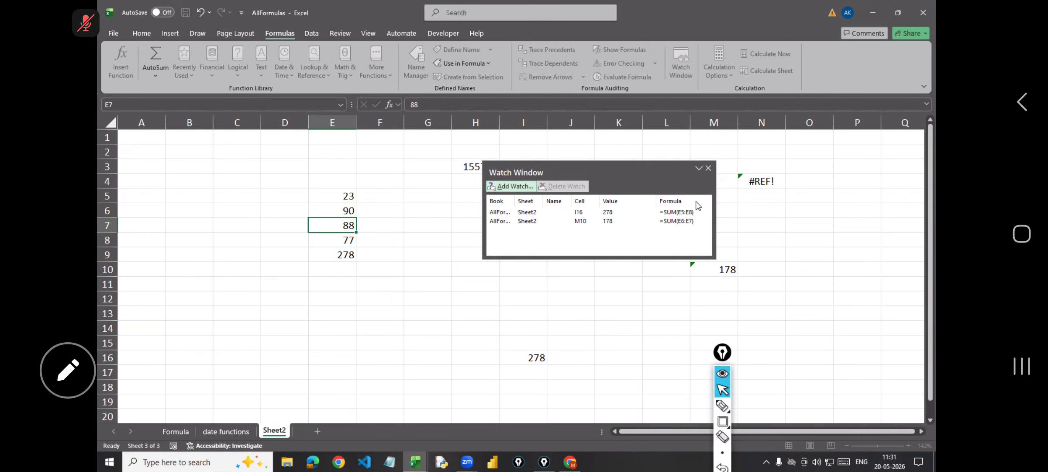
# Step: Enlarge the Watch Window slightly and reposition it so that the values in column H are uncovered
pyautogui.moveTo(636, 171); pyautogui.dragTo(605, 152)
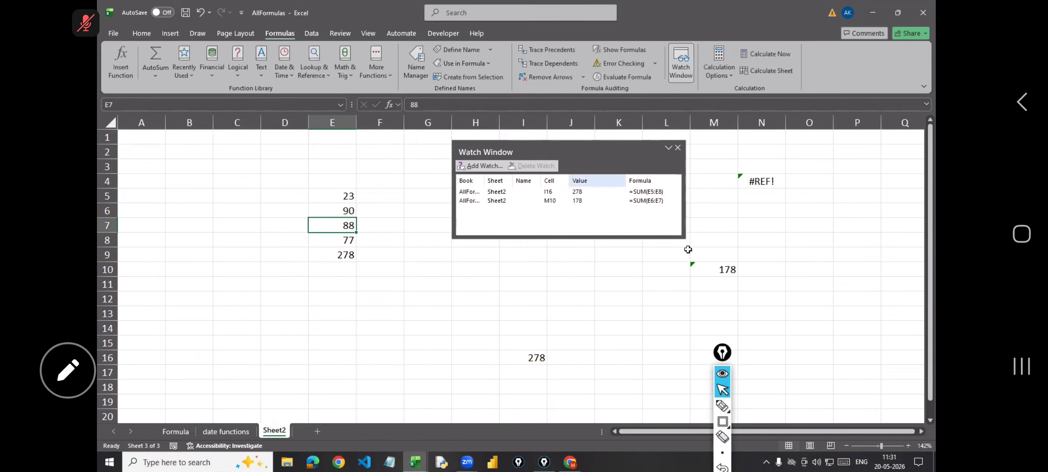
pyautogui.moveTo(684, 240); pyautogui.dragTo(698, 260)
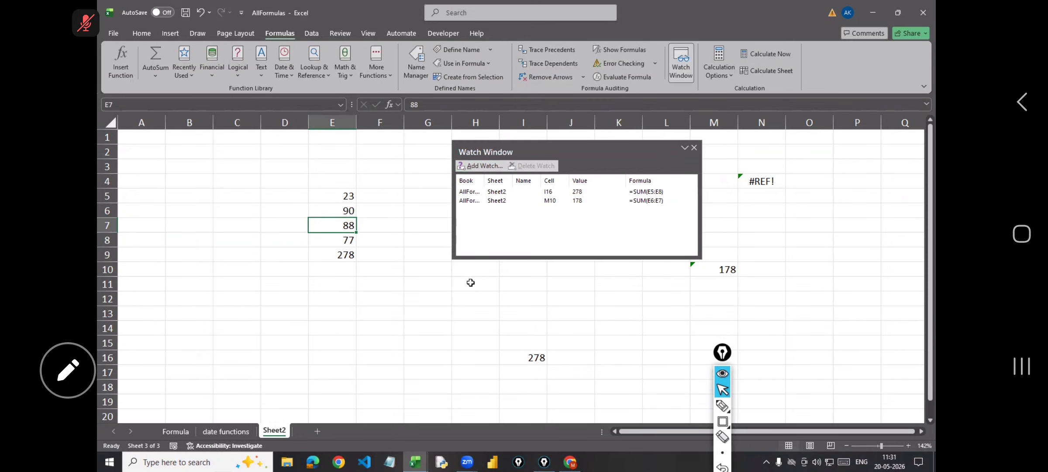
pyautogui.click(187, 438)
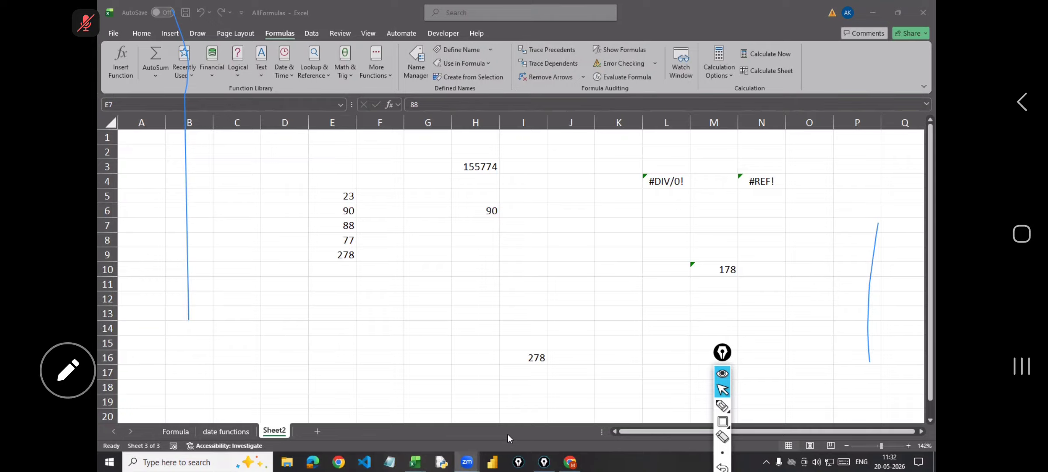
pyautogui.click(392, 240)
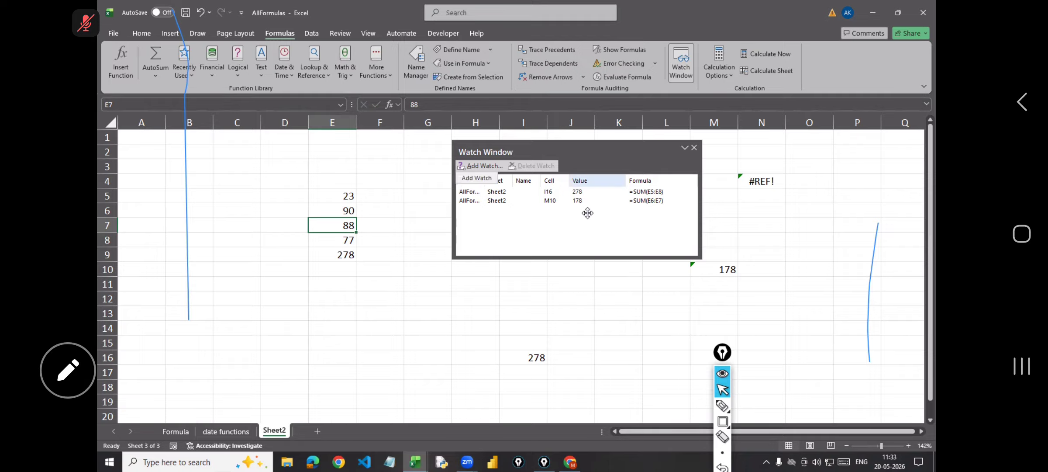
pyautogui.moveTo(611, 151); pyautogui.dragTo(702, 125)
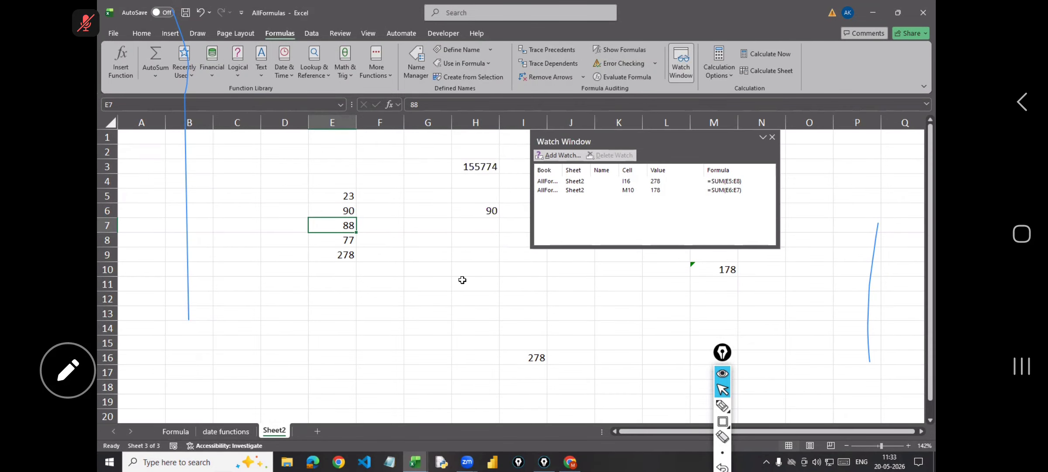
pyautogui.click(894, 446)
pyautogui.scroll(2, 342, 263)
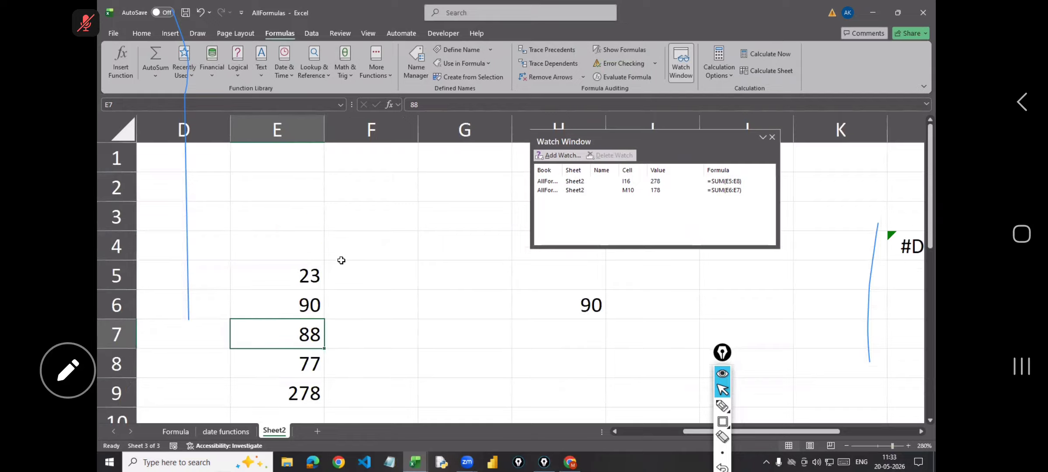
# Step: Set cell E6 to 77 and move the Watch Window lower over the sheet
pyautogui.click(311, 317)
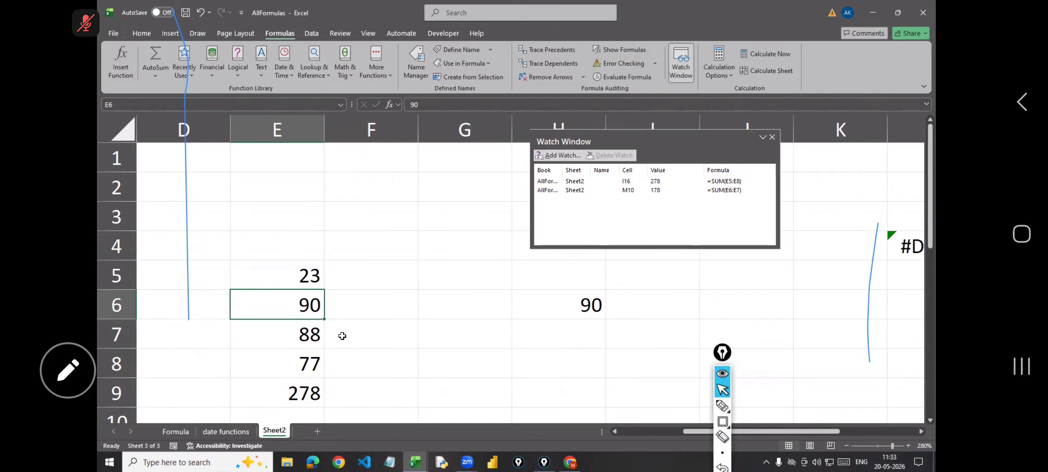
pyautogui.write('77')
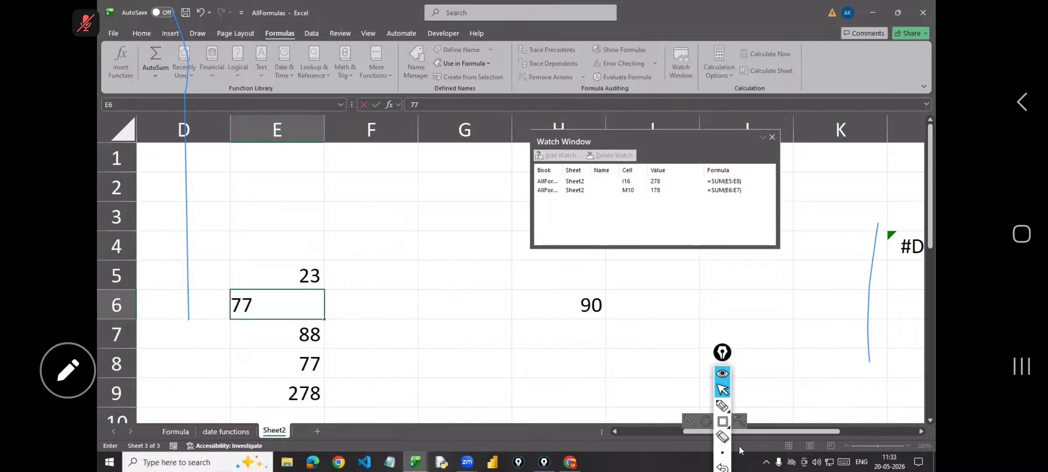
pyautogui.moveTo(718, 407)
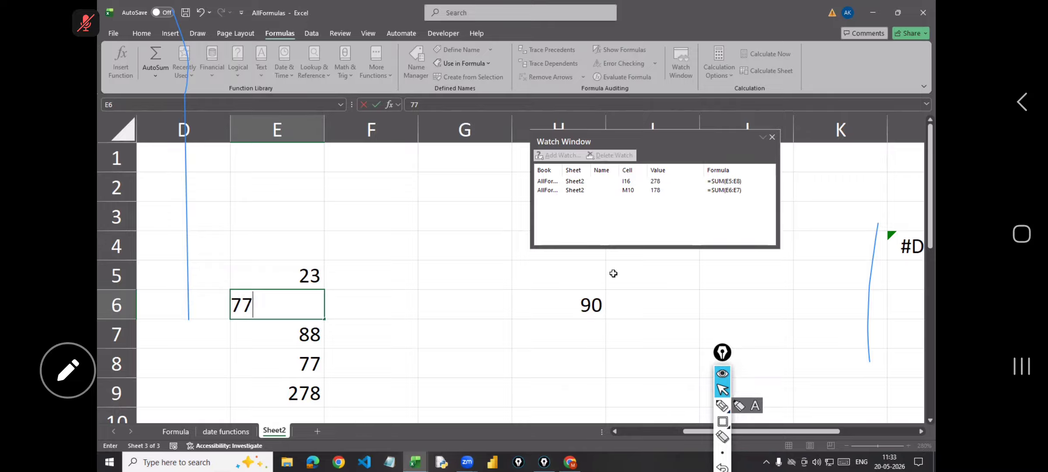
pyautogui.press('Return')
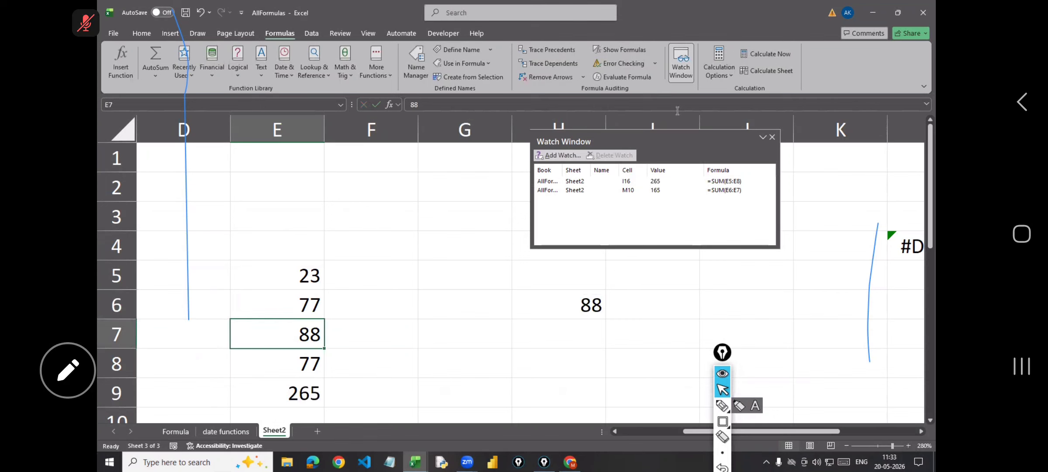
pyautogui.moveTo(563, 208); pyautogui.dragTo(435, 393)
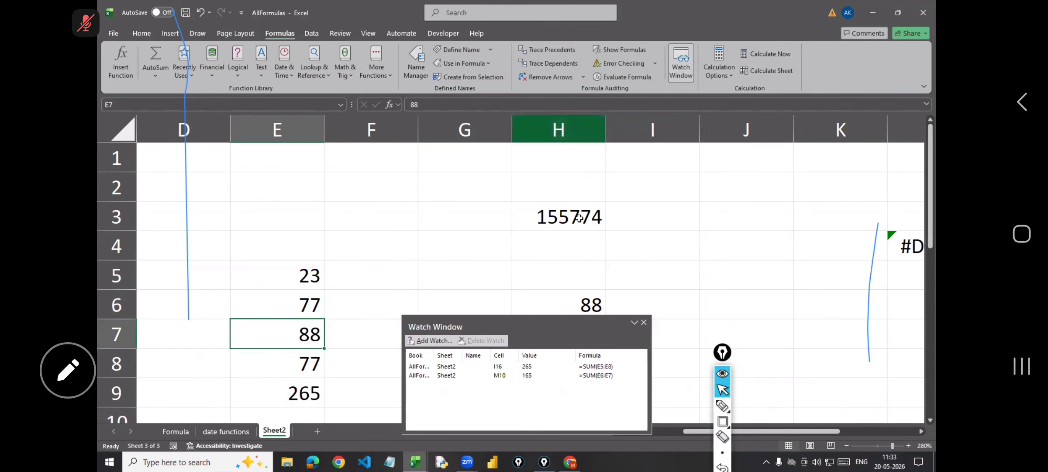
pyautogui.moveTo(547, 330); pyautogui.dragTo(643, 226)
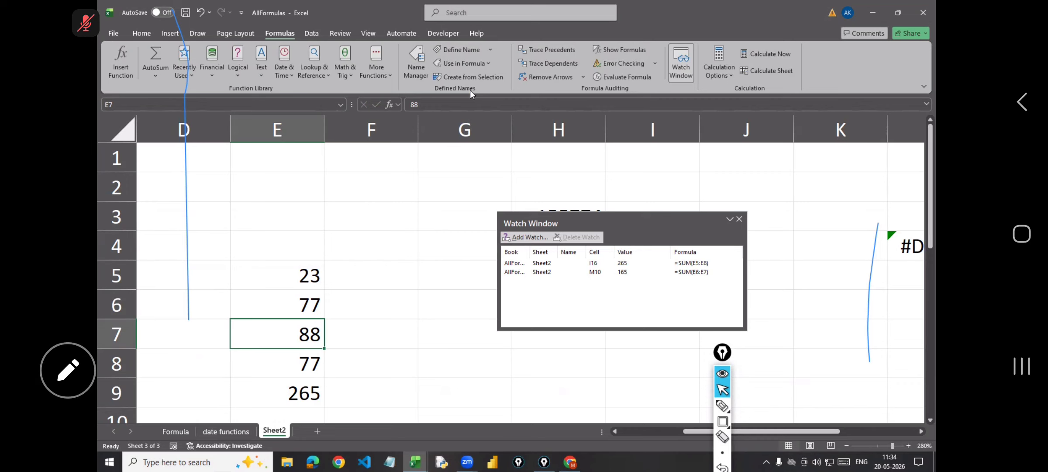
# Step: View the available calculation modes and close the Watch Window
pyautogui.click(782, 180)
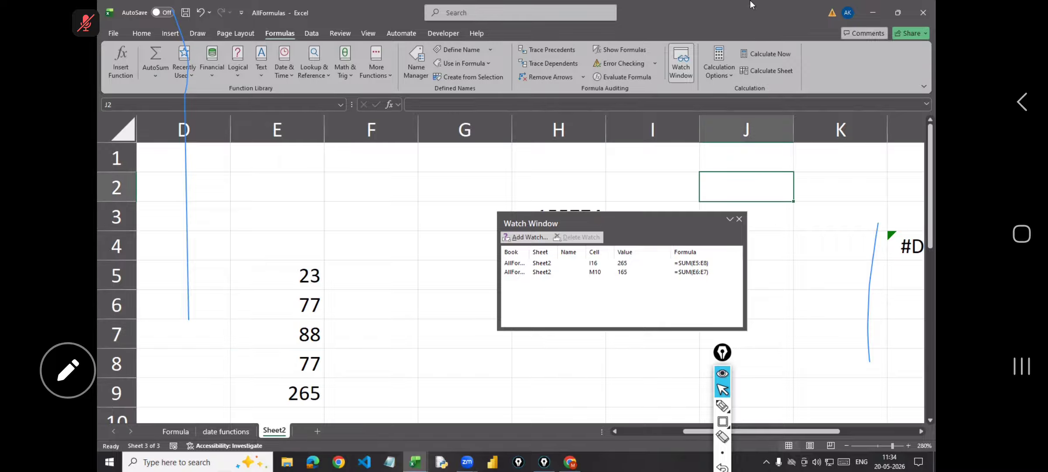
pyautogui.click(729, 77)
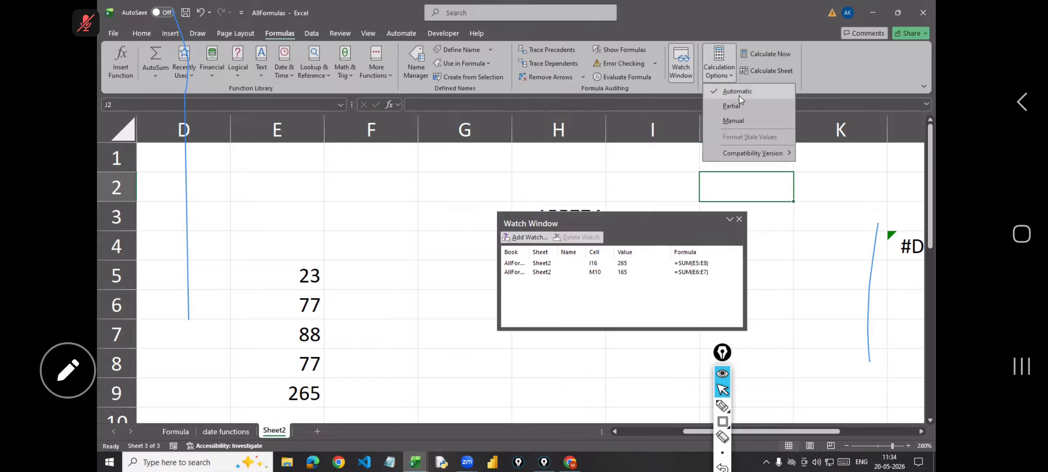
pyautogui.click(738, 220)
pyautogui.click(739, 219)
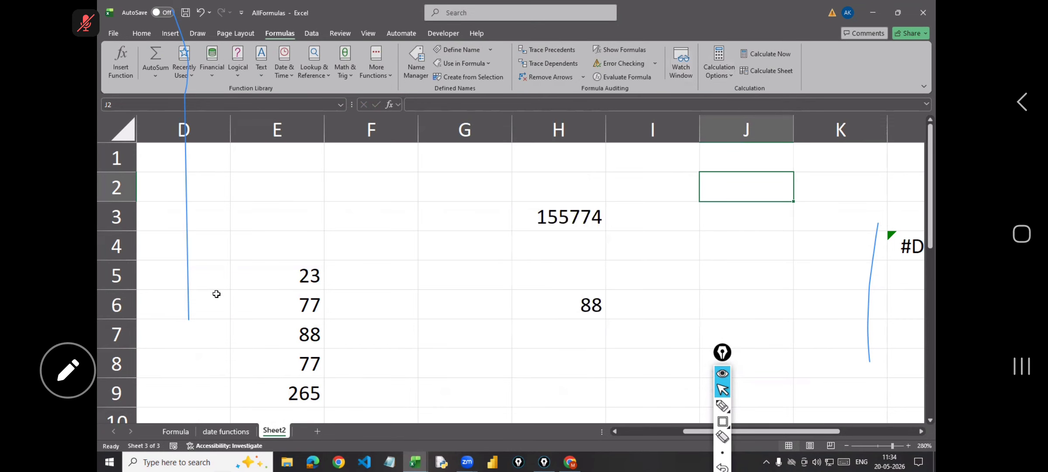
# Step: Set cell E6 to 80 while calculation is automatic
pyautogui.click(314, 305)
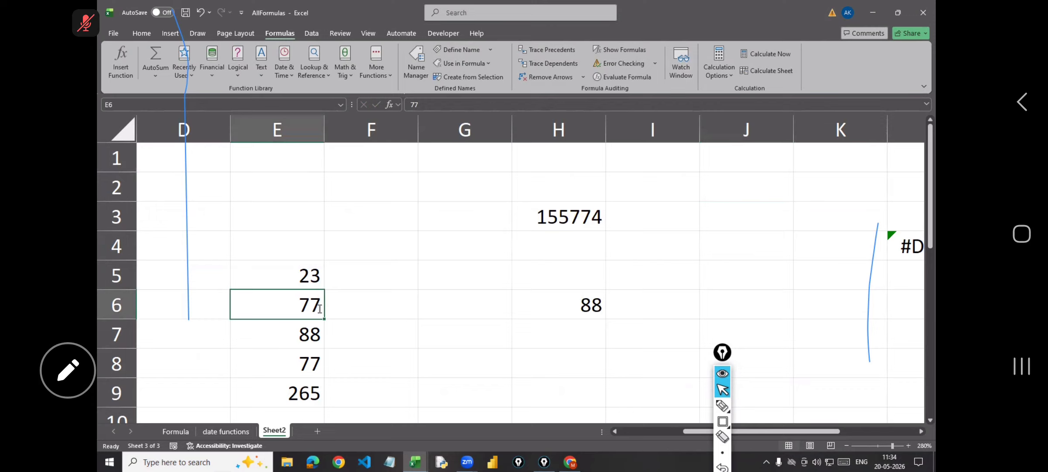
pyautogui.write('80')
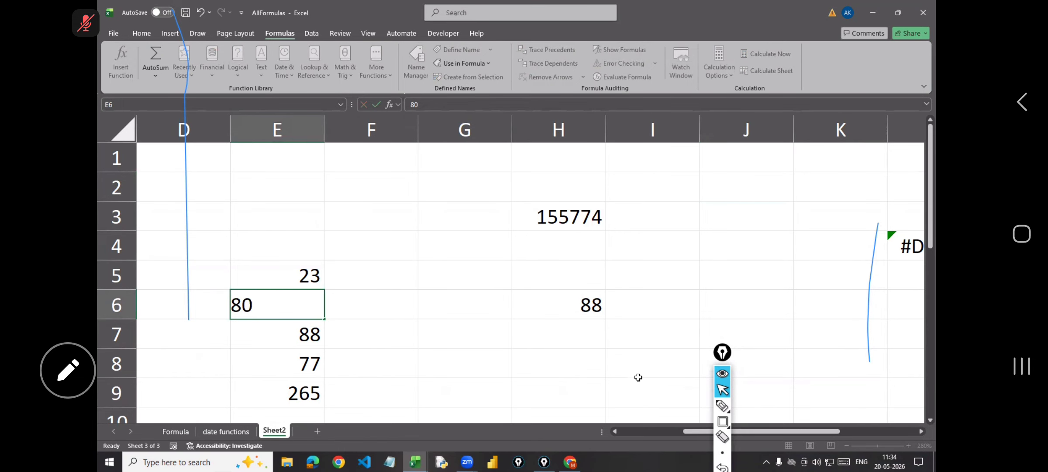
pyautogui.press('Return')
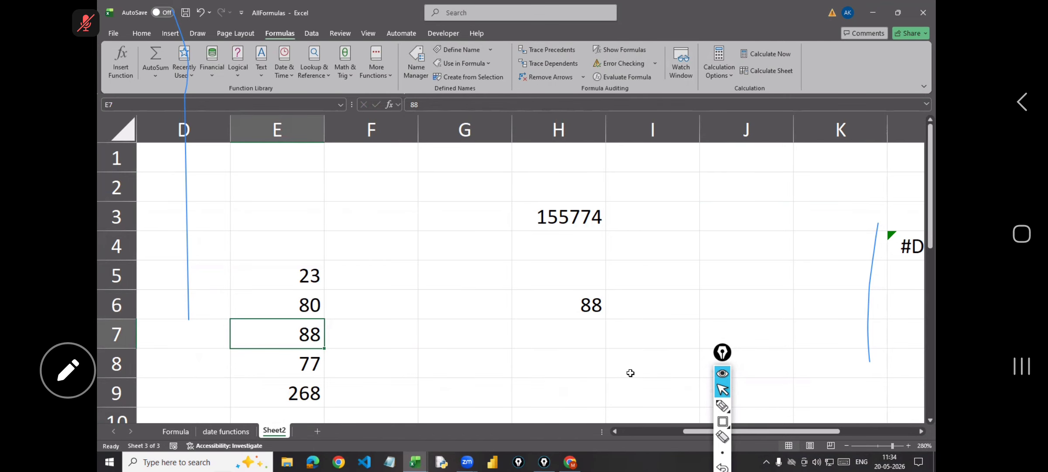
# Step: Switch the calculation mode to Manual and set cell E6 to 77
pyautogui.moveTo(891, 448); pyautogui.dragTo(884, 447)
pyautogui.click(724, 71)
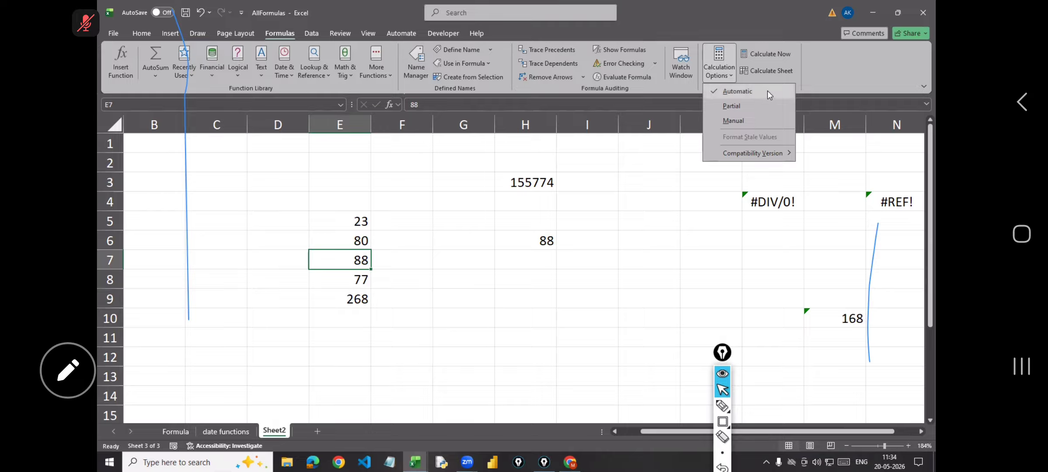
pyautogui.click(738, 121)
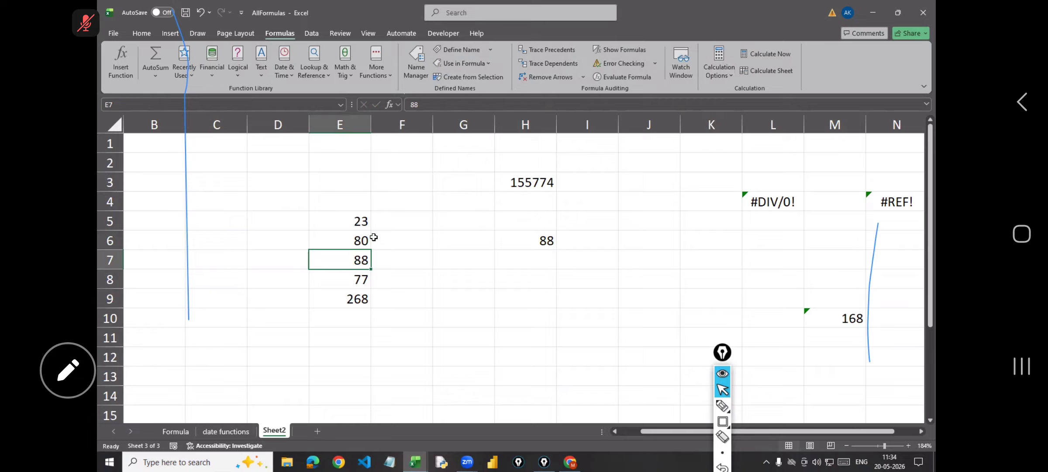
pyautogui.click(354, 241)
pyautogui.write('77')
pyautogui.press('Return')
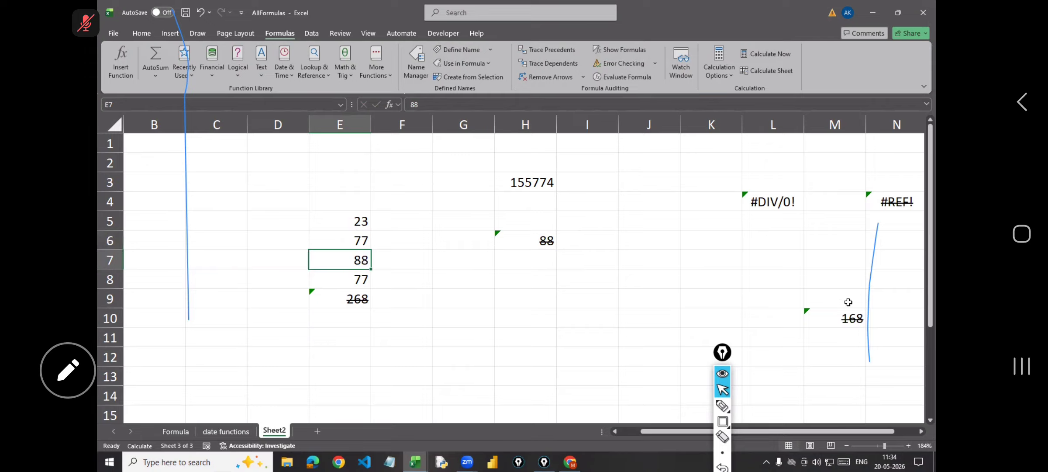
# Step: Circle the struck-through formula values in cells H6, E9 and M10 with the annotation pen
pyautogui.click(723, 407)
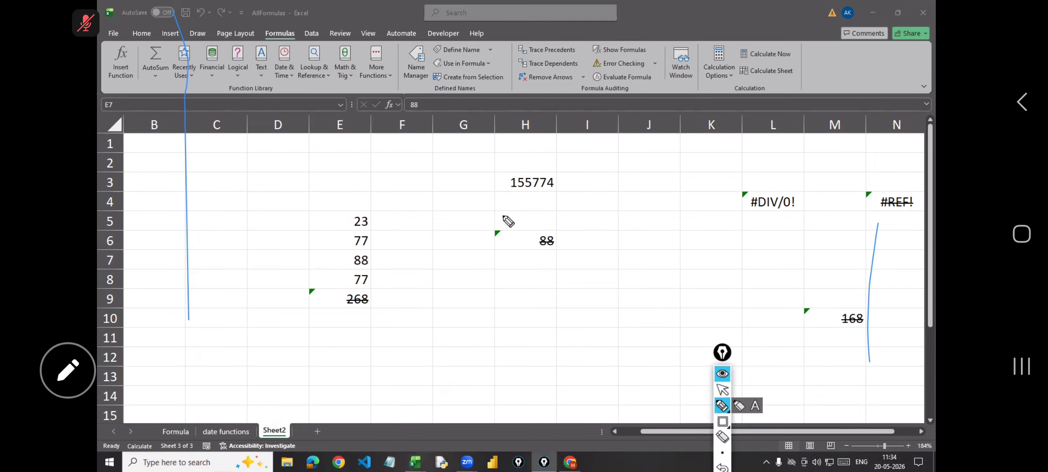
pyautogui.moveTo(550, 222)
pyautogui.mouseDown()
pyautogui.moveTo(527, 262)
pyautogui.moveTo(540, 217)
pyautogui.mouseUp()
pyautogui.moveTo(373, 291)
pyautogui.mouseDown()
pyautogui.moveTo(326, 299)
pyautogui.moveTo(373, 307)
pyautogui.mouseUp()
pyautogui.moveTo(819, 349); pyautogui.dragTo(868, 306)
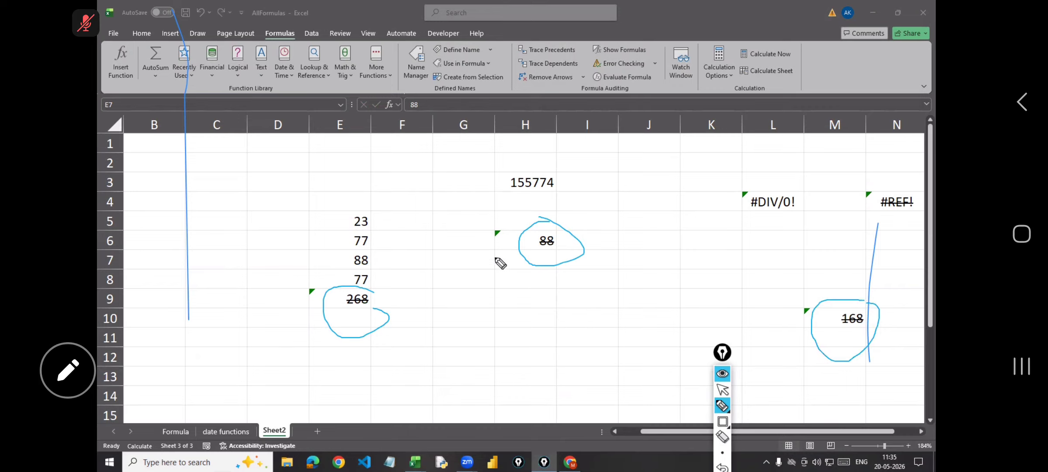
pyautogui.click(722, 388)
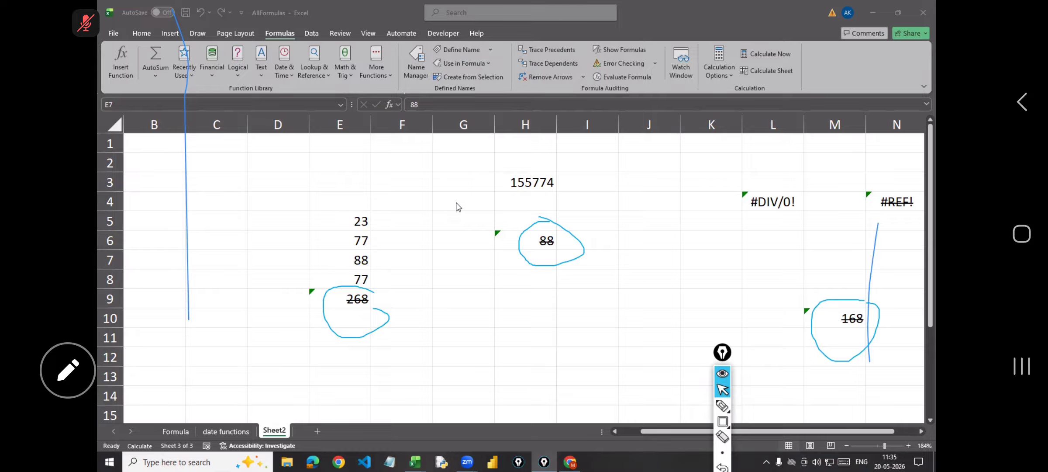
# Step: Read the error-check warning on the MAX formula in cell H6
pyautogui.click(505, 236)
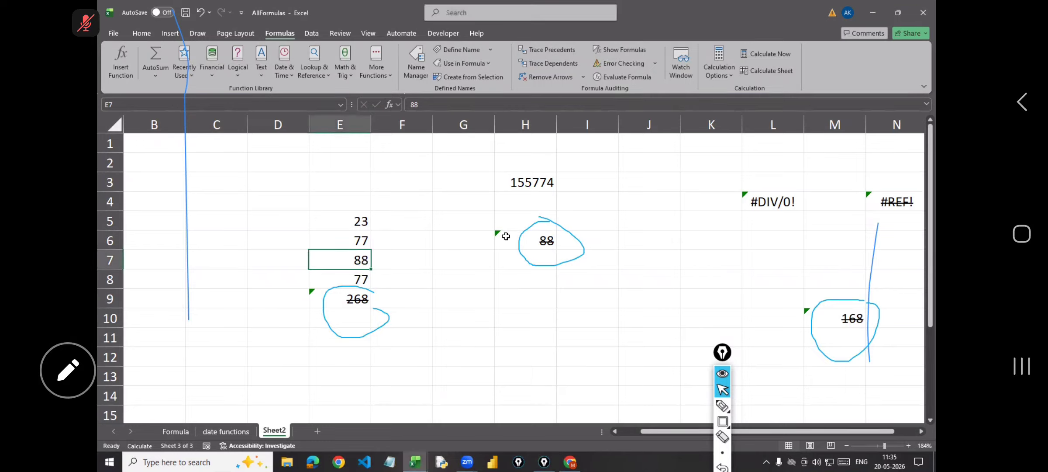
pyautogui.click(498, 236)
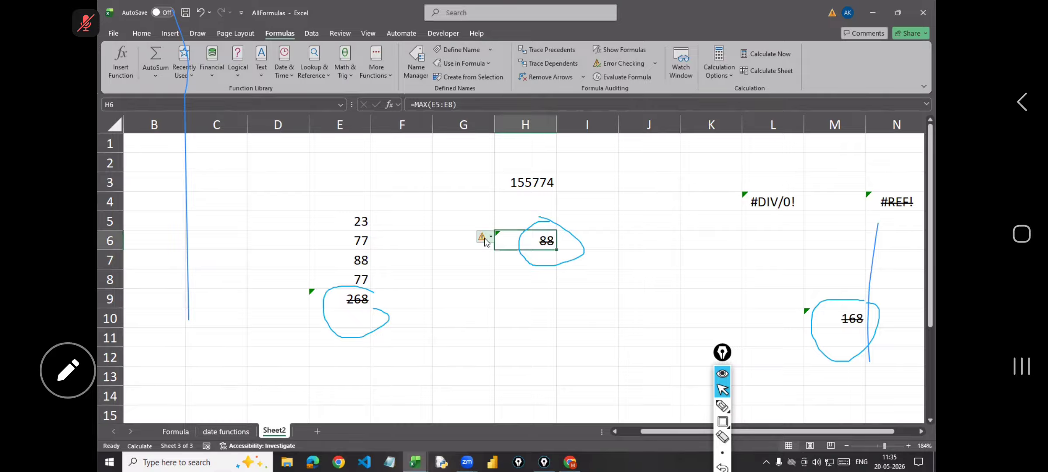
pyautogui.moveTo(485, 242)
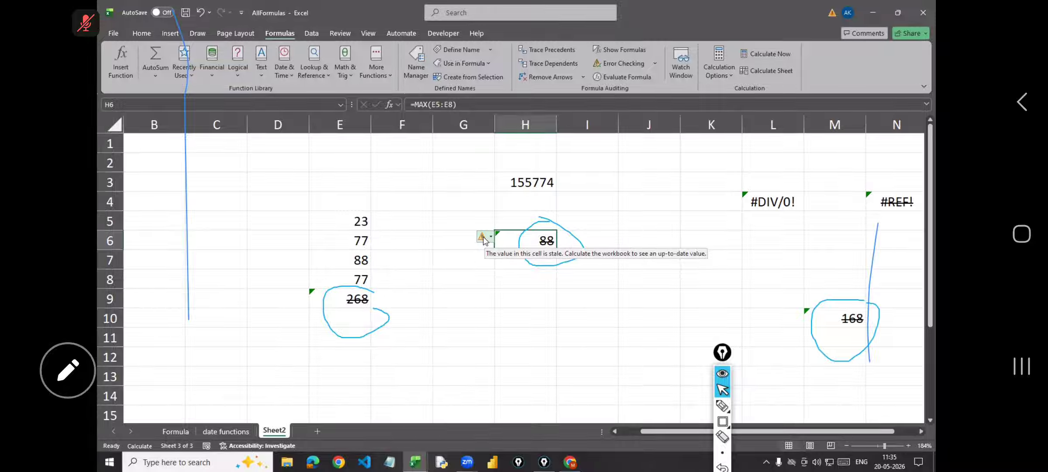
pyautogui.click(586, 205)
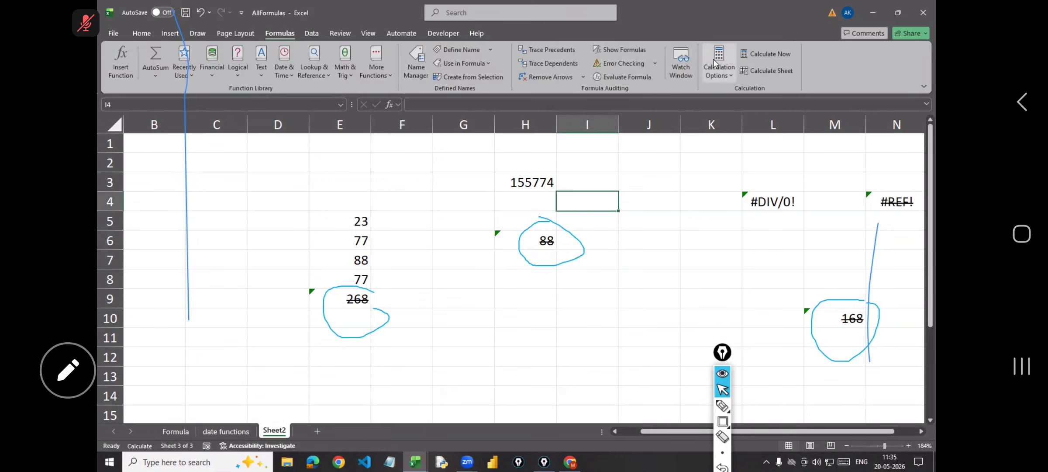
# Step: Set the calculation mode back to Automatic and recalculate the workbook and the active sheet
pyautogui.click(720, 69)
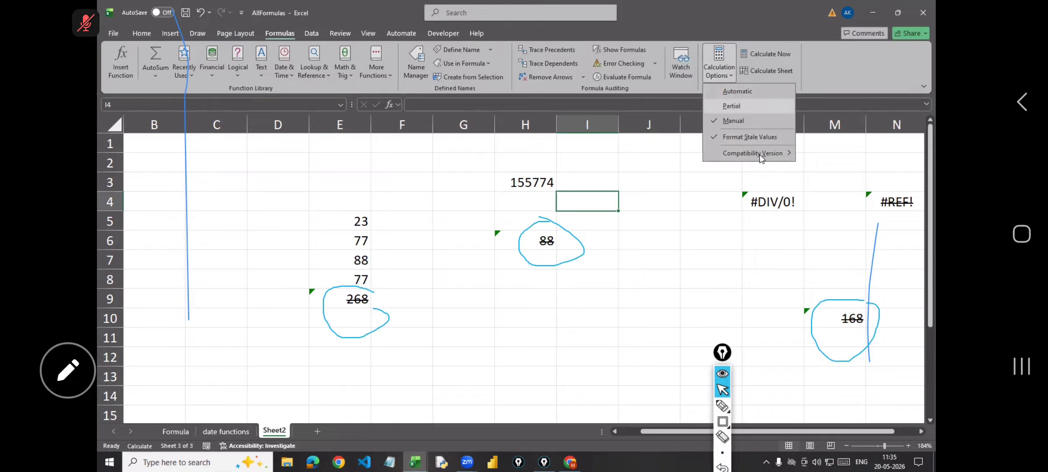
pyautogui.click(732, 91)
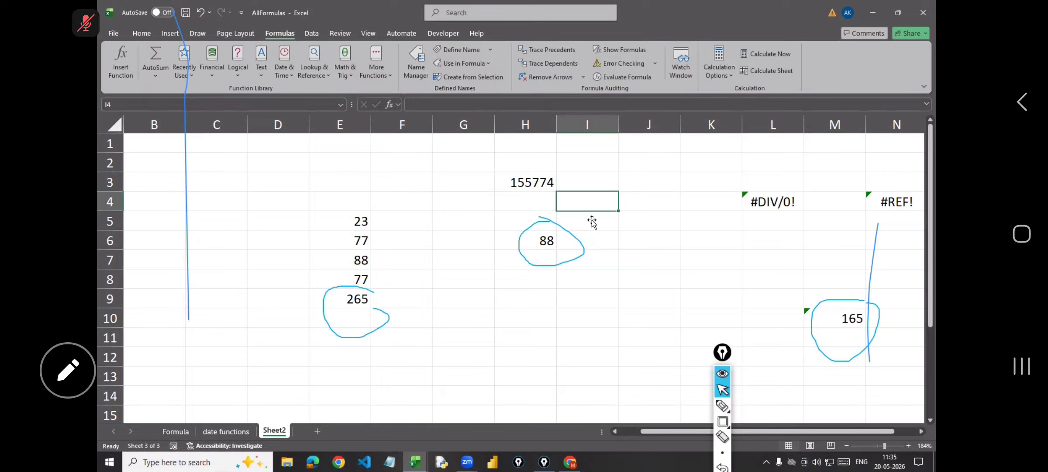
pyautogui.click(716, 74)
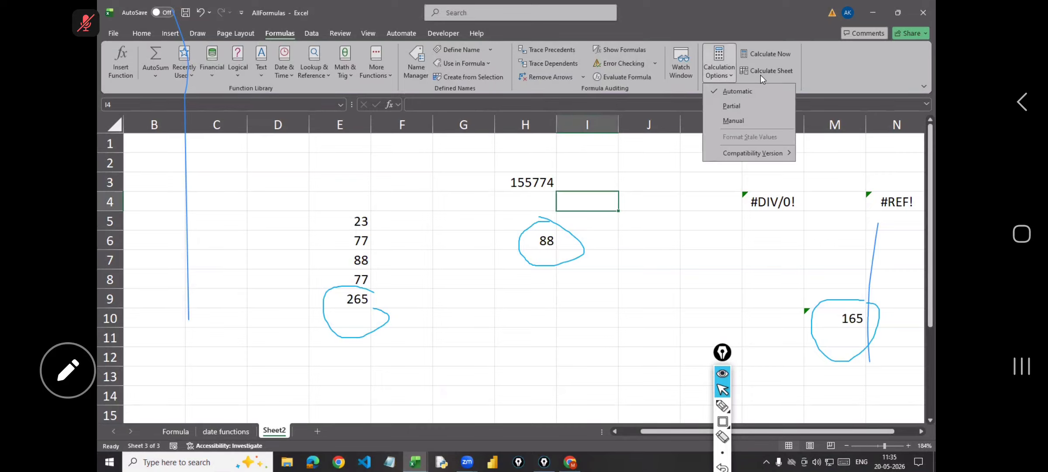
pyautogui.click(781, 51)
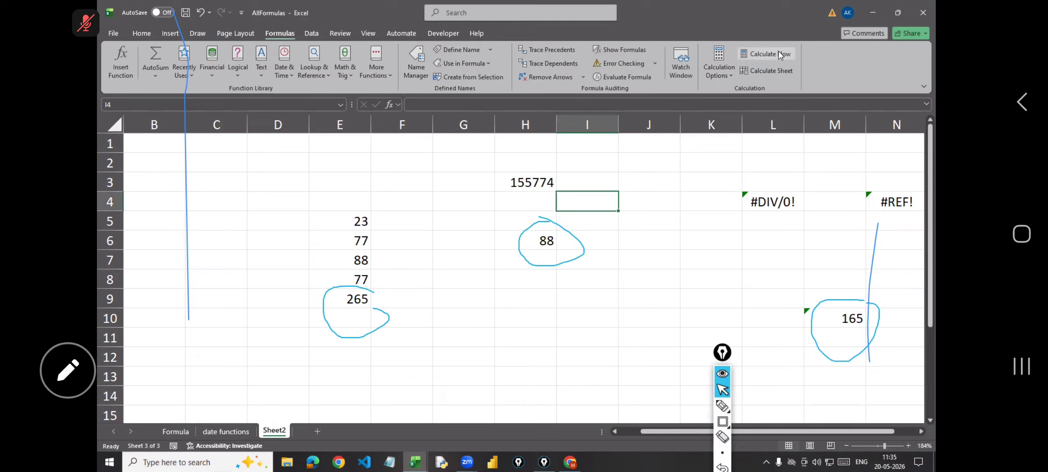
pyautogui.click(771, 71)
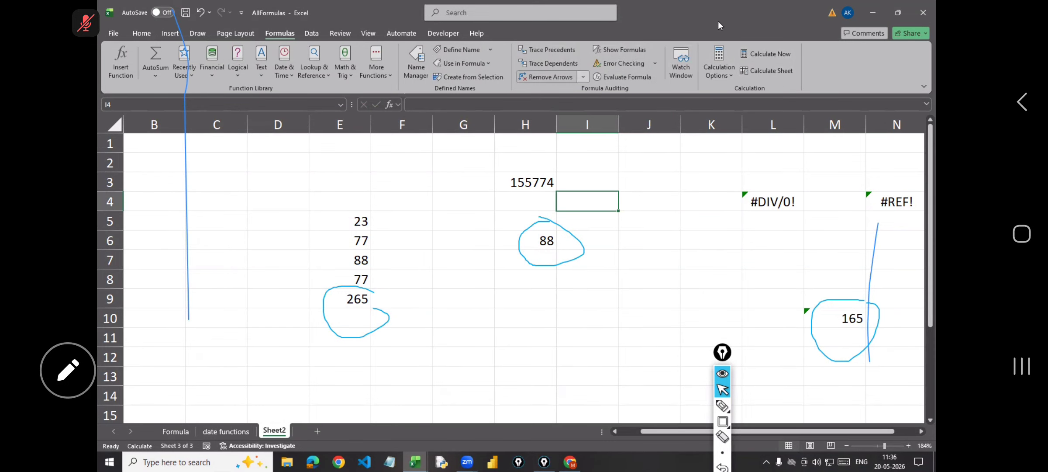
# Step: Frame the Defined Names group with an annotation rectangle
pyautogui.click(722, 422)
pyautogui.moveTo(400, 42)
pyautogui.mouseDown()
pyautogui.moveTo(454, 82)
pyautogui.moveTo(512, 95)
pyautogui.mouseUp()
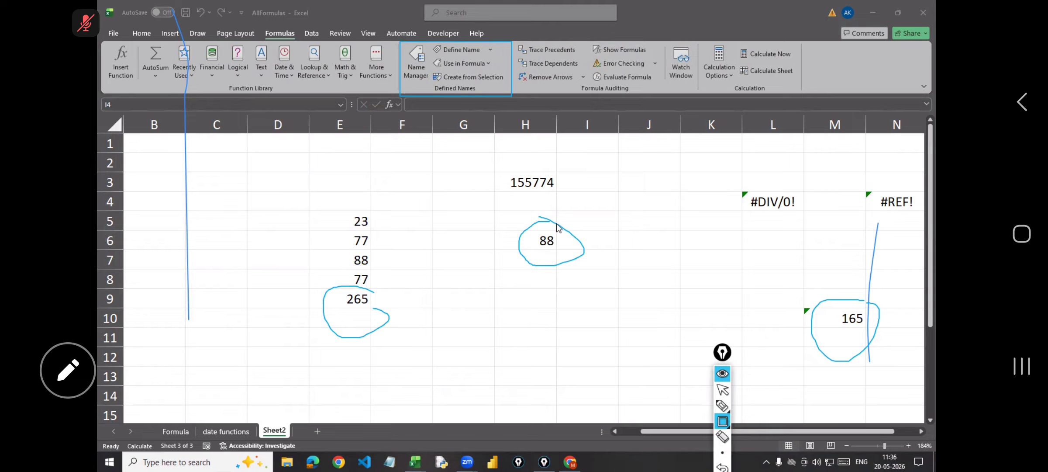
pyautogui.click(724, 388)
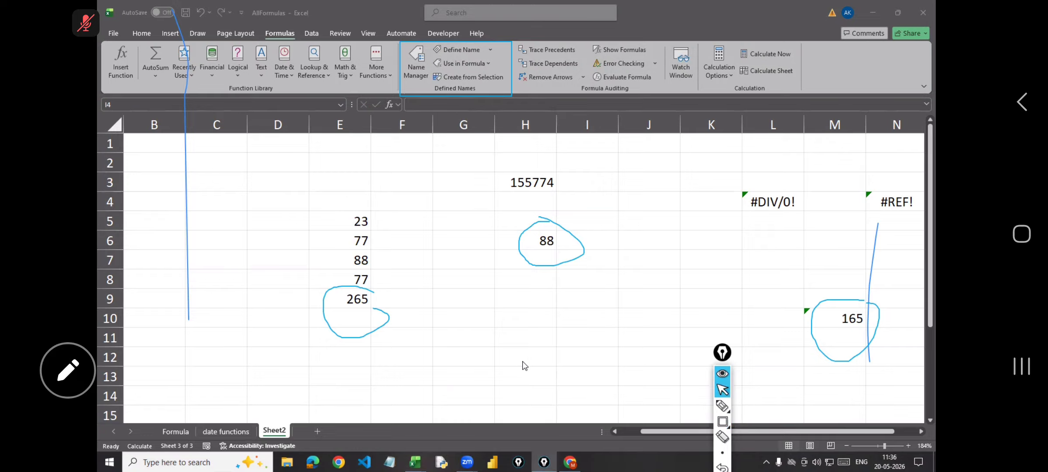
# Step: Rename Sheet2 as "Range Name Create"
pyautogui.click(283, 430)
pyautogui.doubleClick(281, 430)
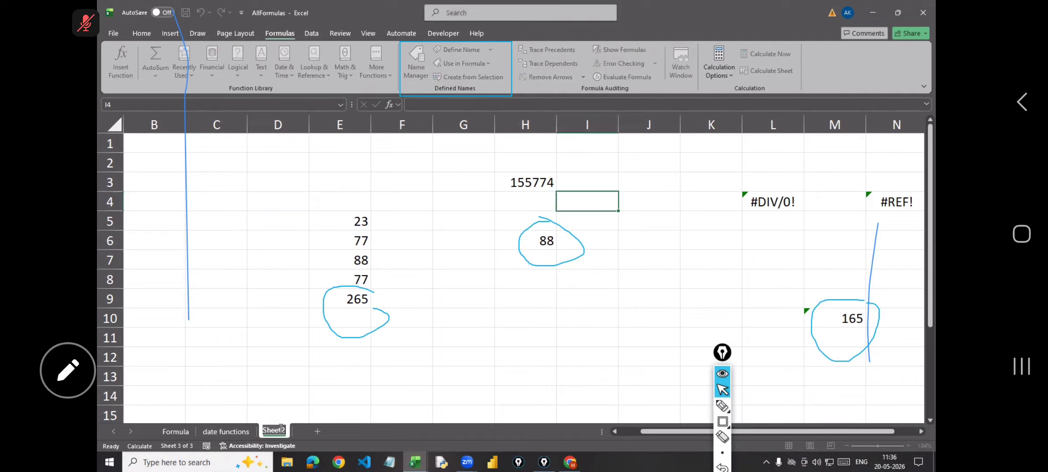
pyautogui.write('Range Name')
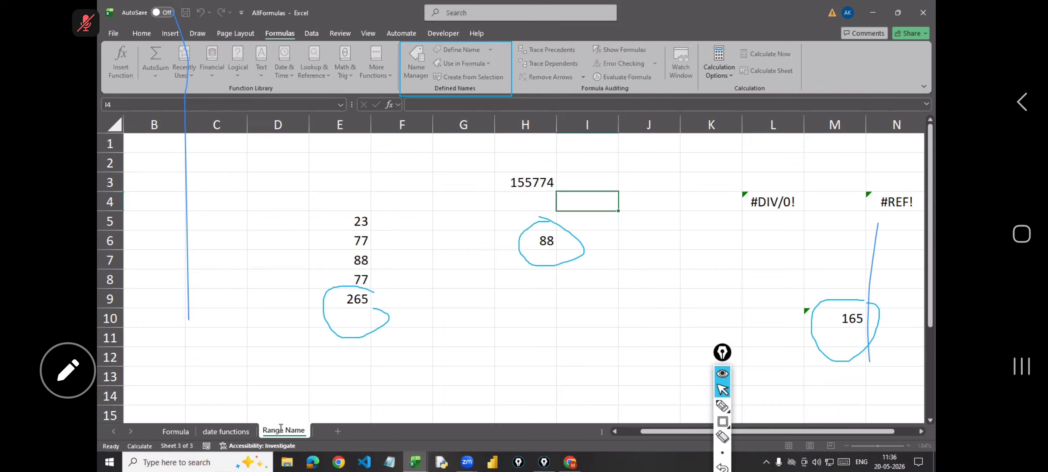
pyautogui.write(' Create')
pyautogui.press('Return')
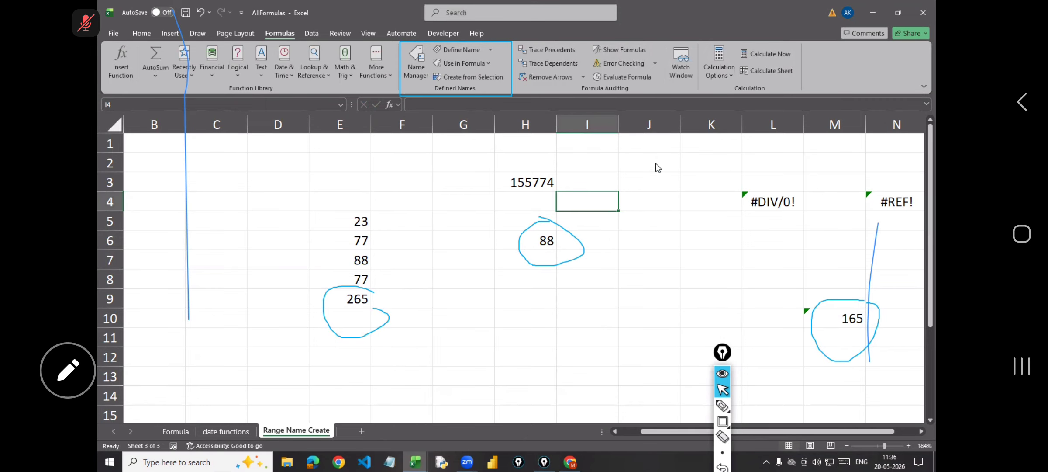
# Step: Reposition the annotation toolbar and clear the drawn circles and rectangle from the screen
pyautogui.click(355, 299)
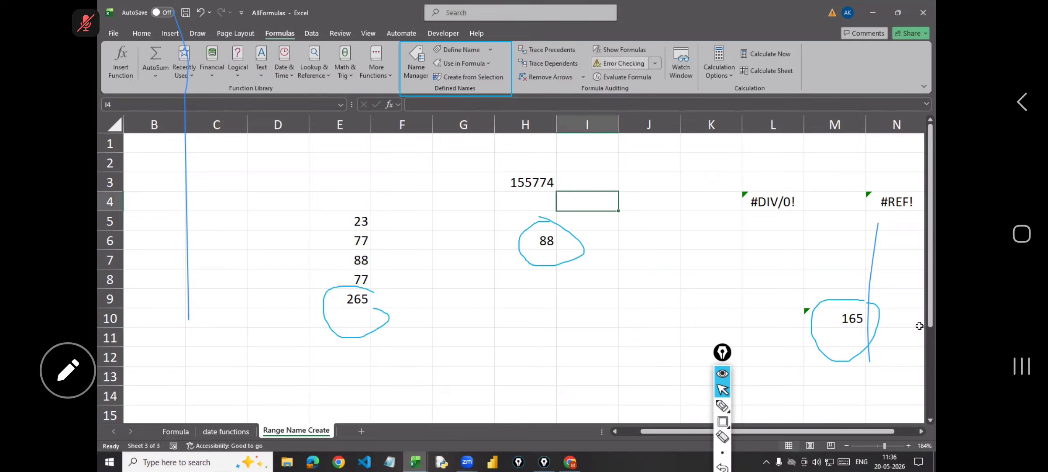
pyautogui.moveTo(723, 352); pyautogui.dragTo(824, 232)
pyautogui.click(824, 364)
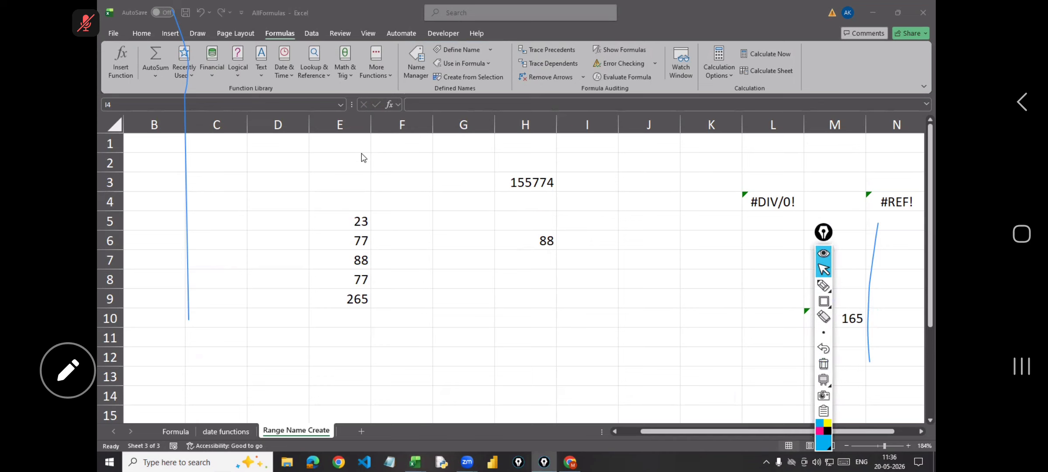
pyautogui.click(224, 134)
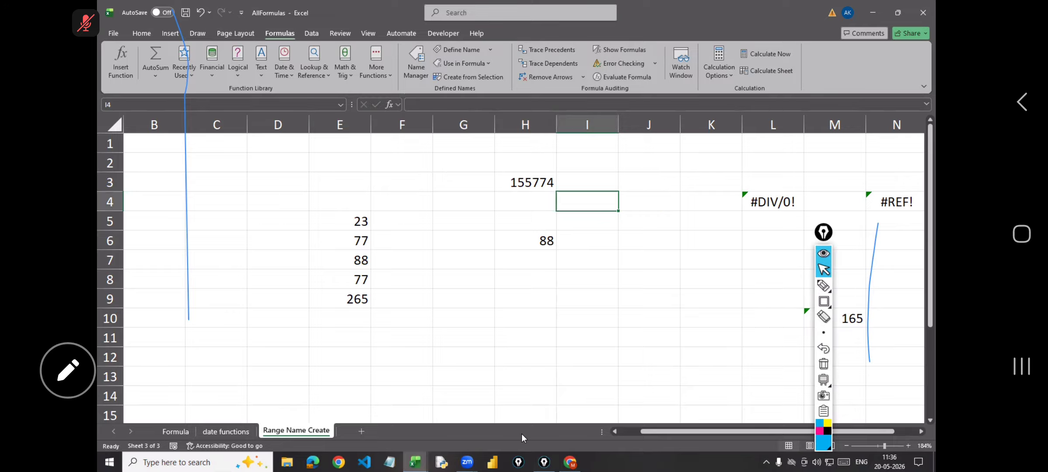
# Step: Switch to the Formulas workbook and copy the student marks table A1:G12 from its Formulas sheet
pyautogui.click(145, 225)
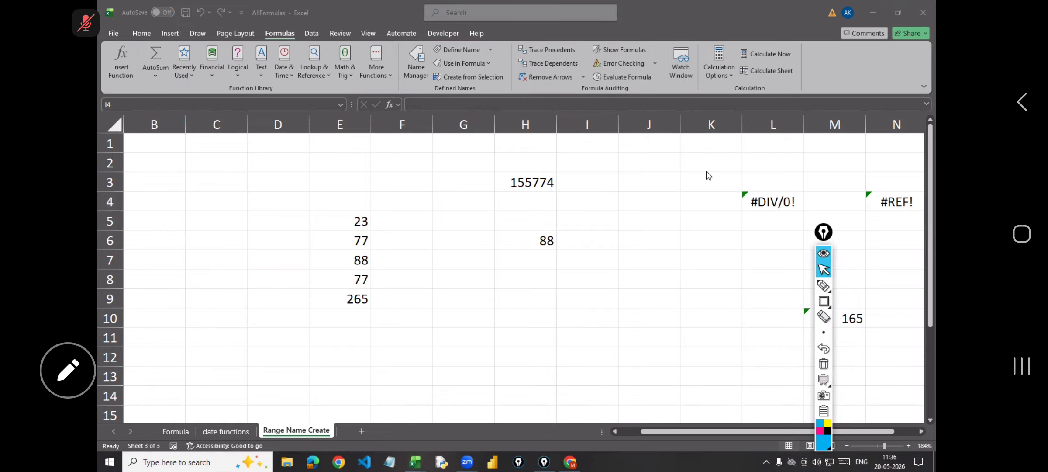
pyautogui.click(163, 334)
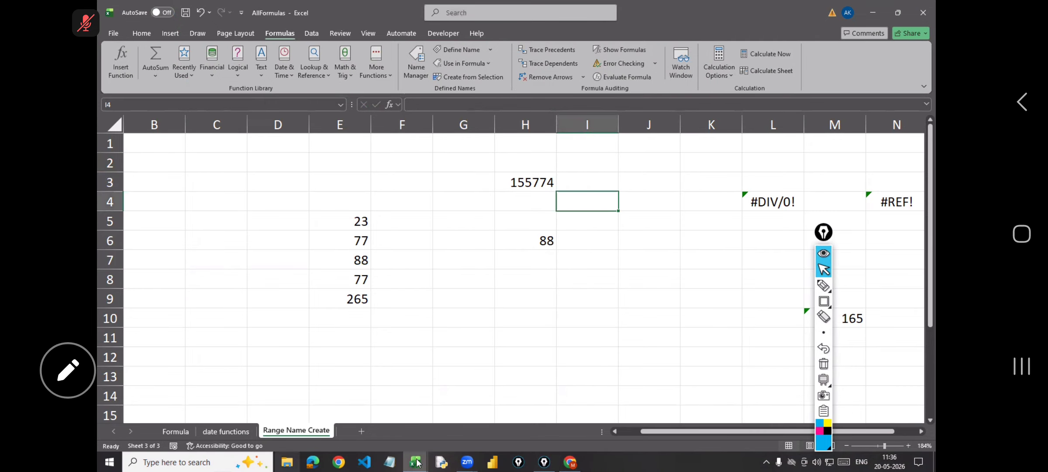
pyautogui.moveTo(418, 468)
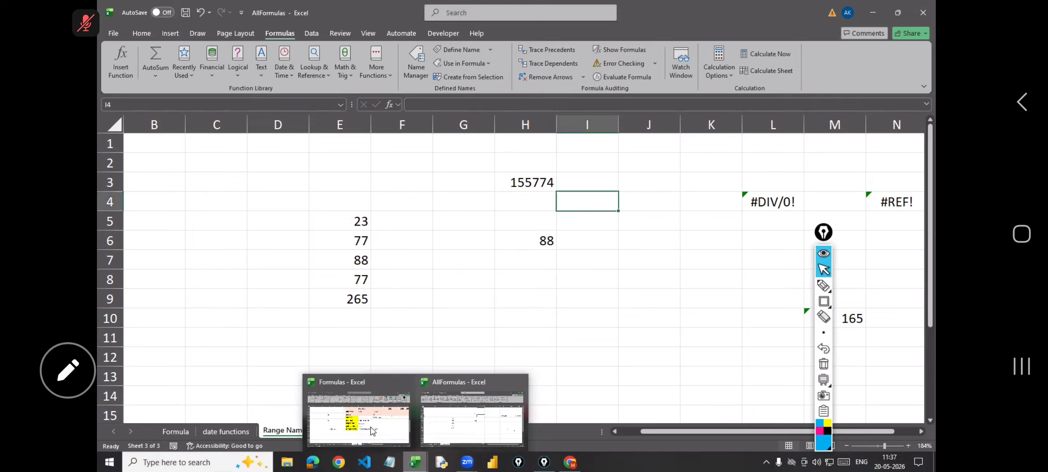
pyautogui.click(308, 372)
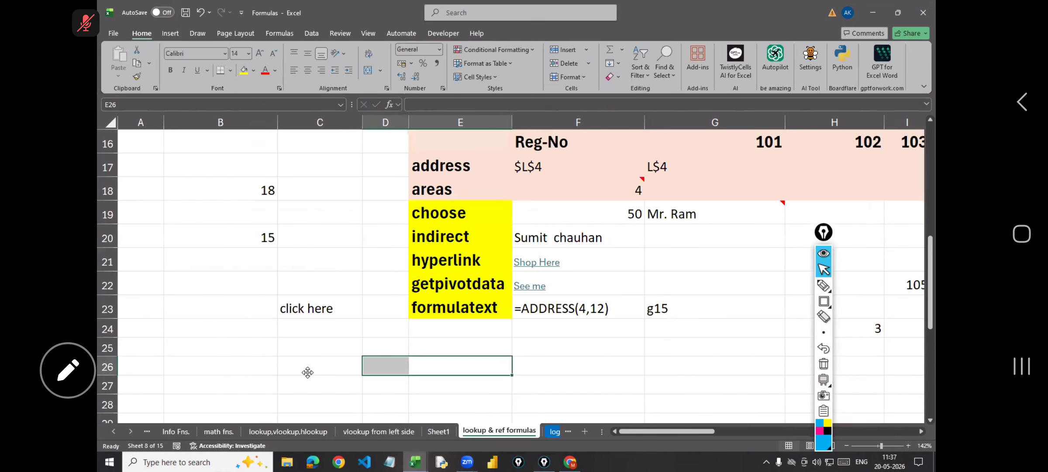
pyautogui.click(147, 433)
pyautogui.moveTo(136, 134); pyautogui.dragTo(438, 268)
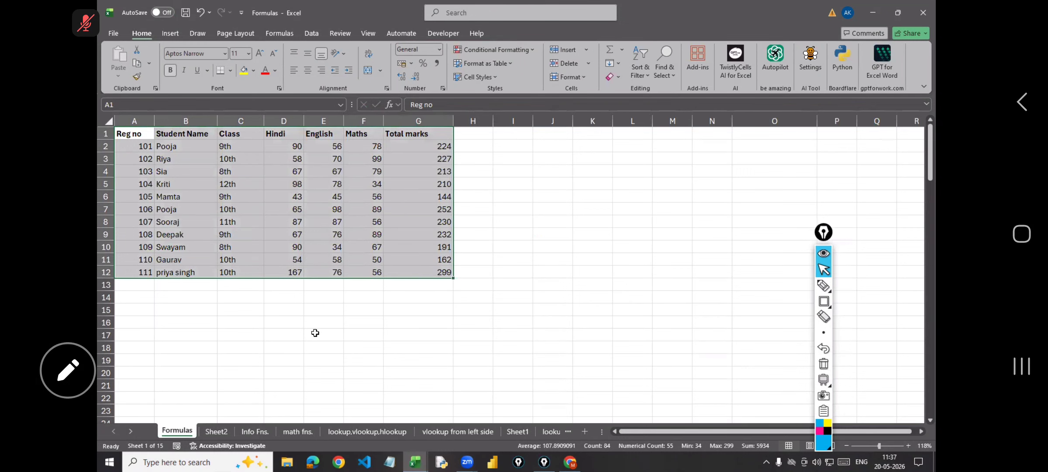
pyautogui.hotkey('ctrl', 'c')
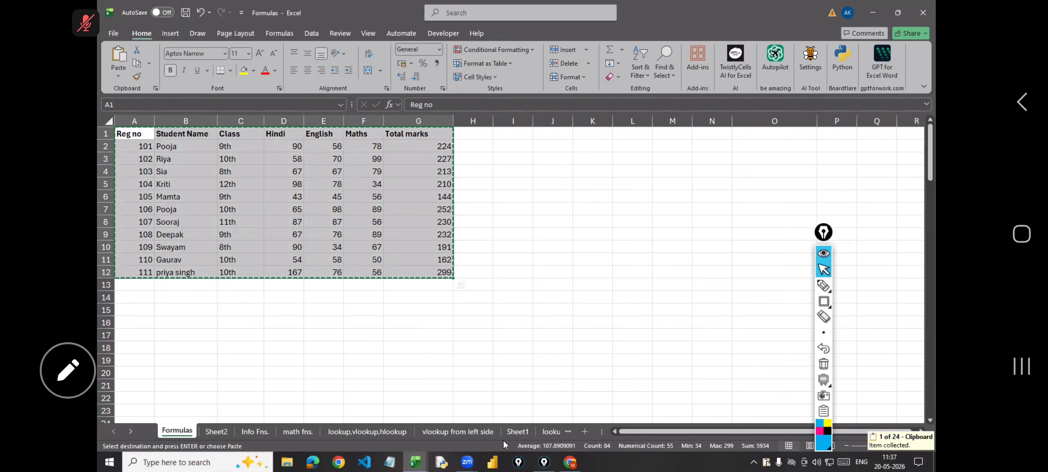
# Step: Paste the copied marks table at B1 of the Range Name Create sheet in the AllFormulas workbook
pyautogui.click(416, 461)
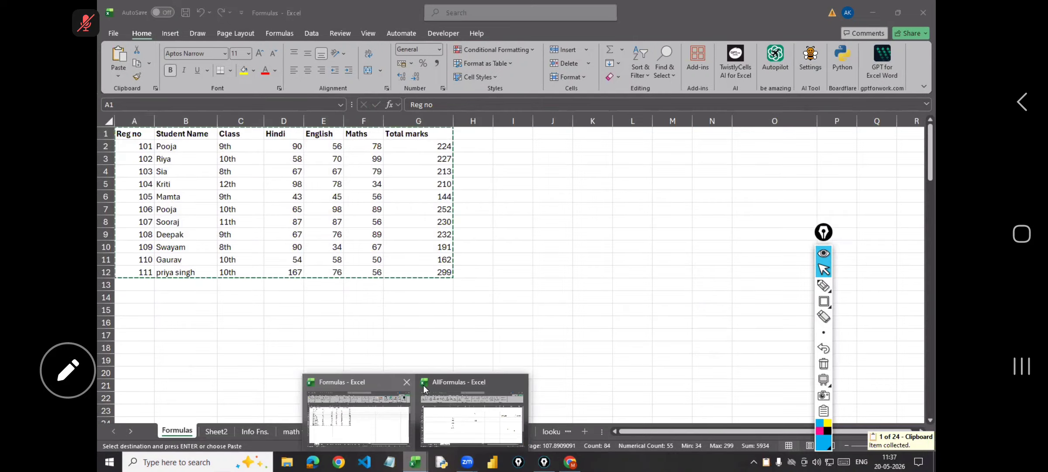
pyautogui.click(477, 435)
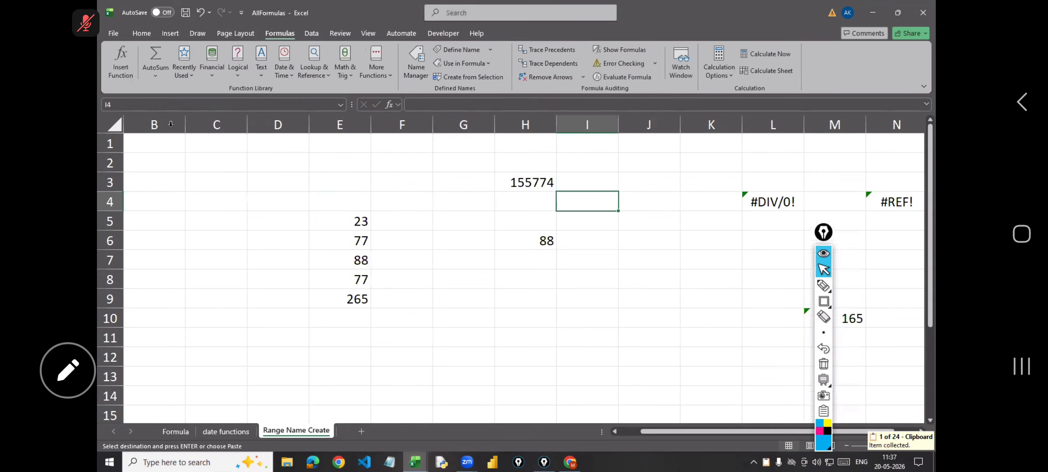
pyautogui.click(146, 143)
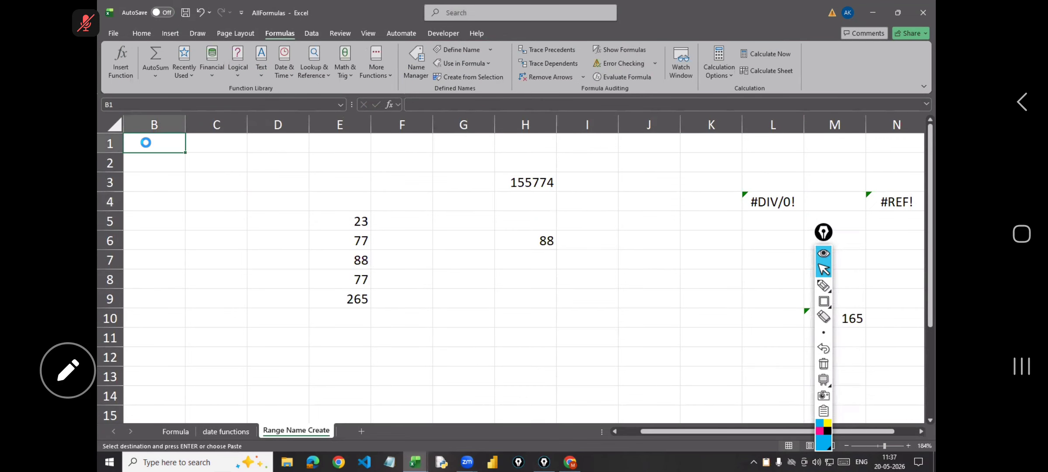
pyautogui.hotkey('ctrl', 'v')
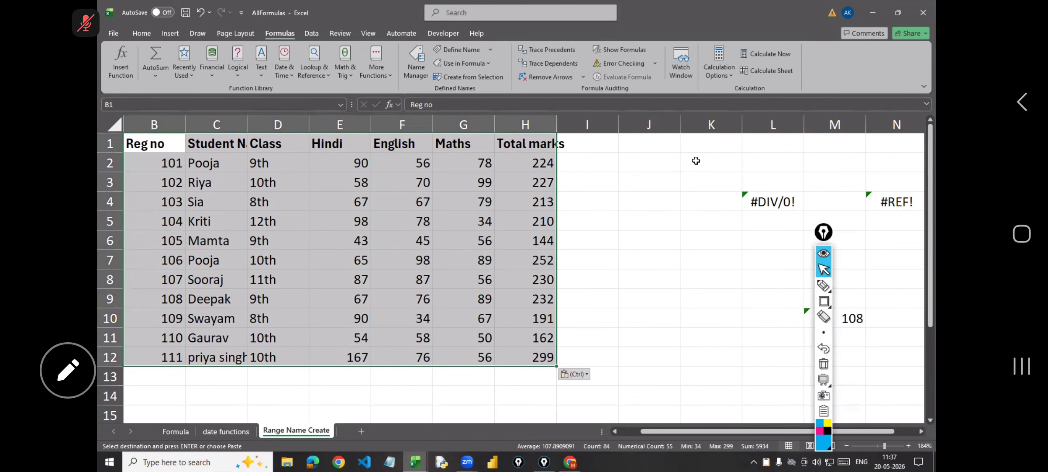
# Step: Delete the leftover error and number cells beside the pasted table, from column K onward
pyautogui.moveTo(649, 144); pyautogui.dragTo(934, 470)
pyautogui.press('Delete')
pyautogui.click(317, 303)
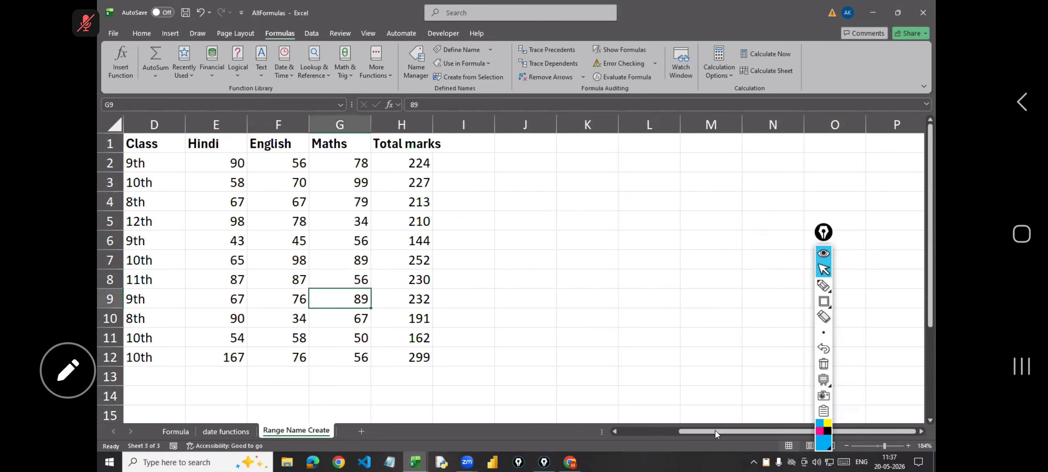
pyautogui.moveTo(716, 434); pyautogui.dragTo(577, 437)
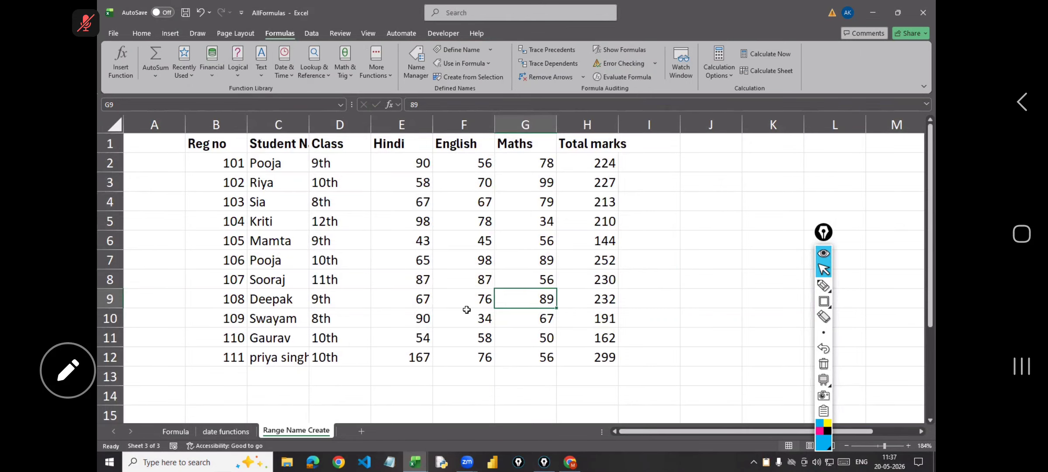
# Step: Total the Hindi marks E2:E12 in cell E13 with the AutoSum Sum function
pyautogui.scroll(-6, 467, 310)
pyautogui.click(412, 298)
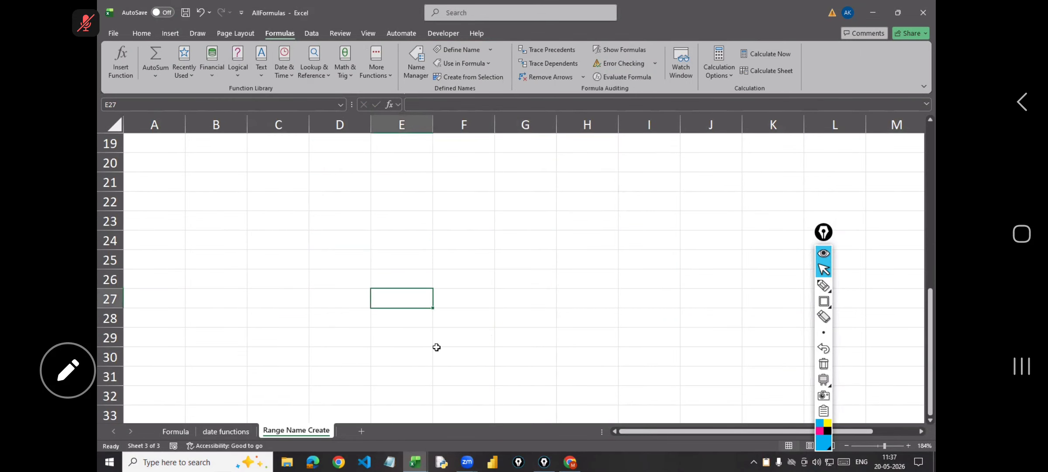
pyautogui.scroll(-2, 412, 295)
pyautogui.scroll(7, 493, 188)
pyautogui.scroll(-2, 445, 288)
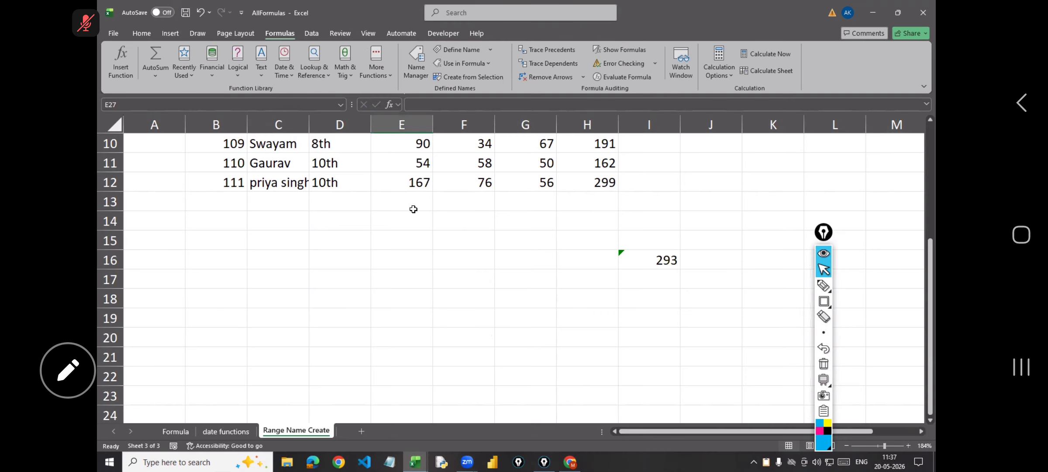
pyautogui.scroll(2, 413, 209)
pyautogui.click(418, 313)
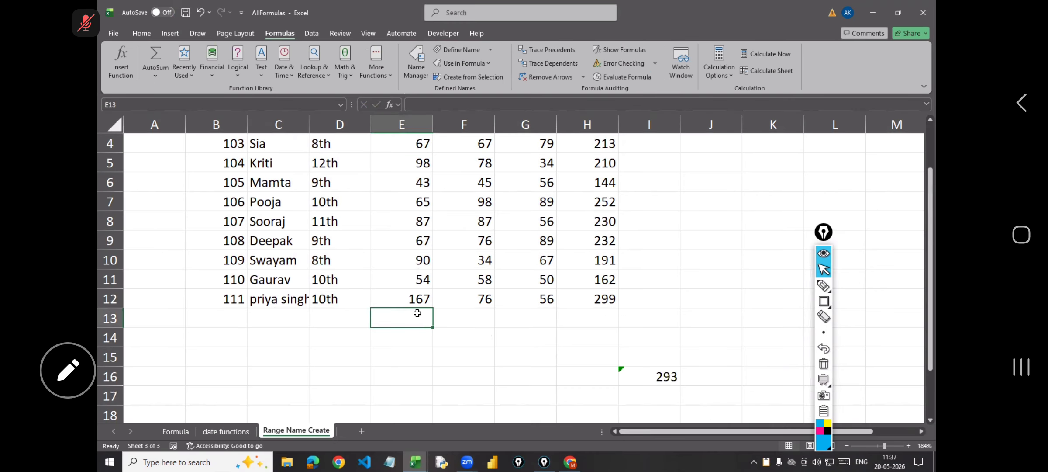
pyautogui.write('=')
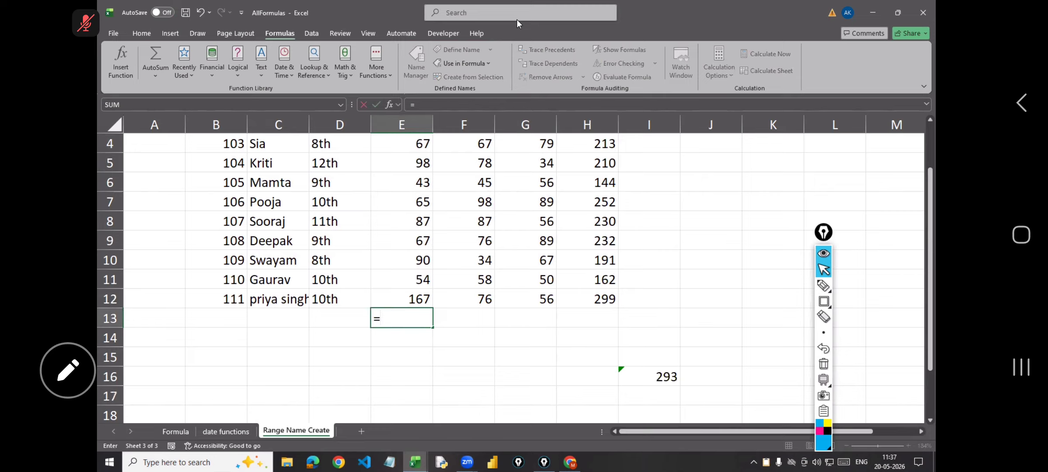
pyautogui.click(142, 33)
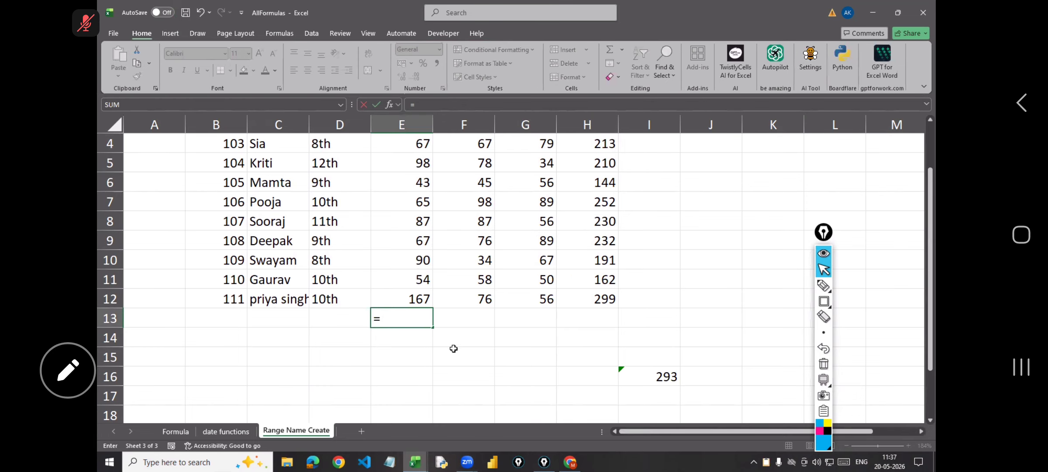
pyautogui.press('Escape')
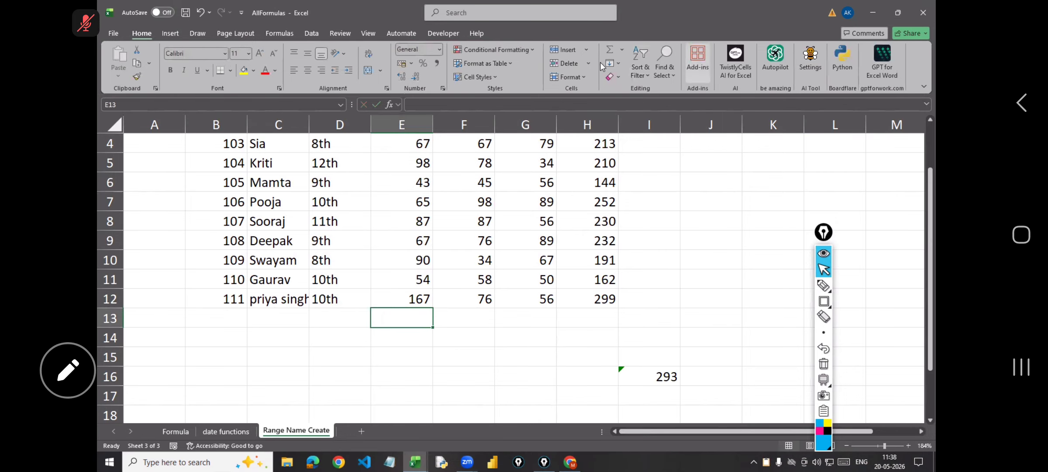
pyautogui.click(622, 49)
pyautogui.press('Return')
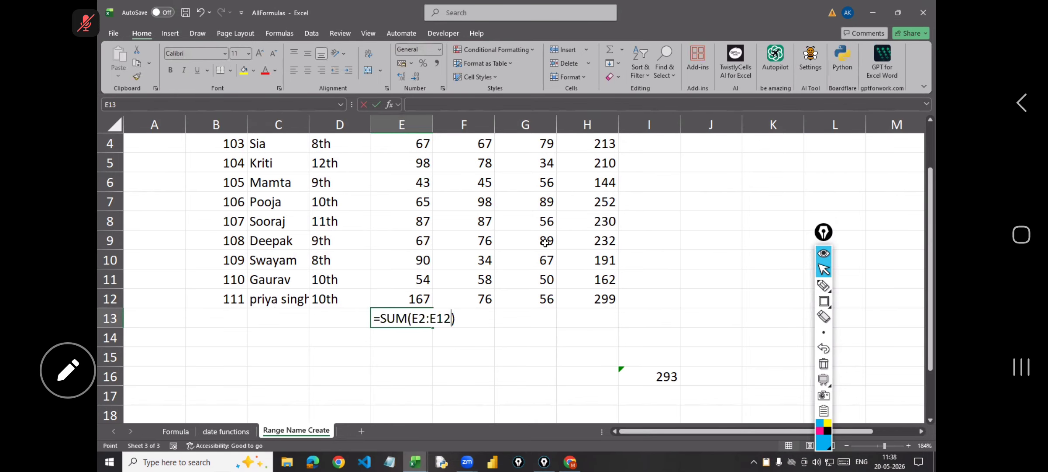
# Step: Insert the average of the English marks in F13 and the maximum of the Maths marks in G13
pyautogui.click(482, 325)
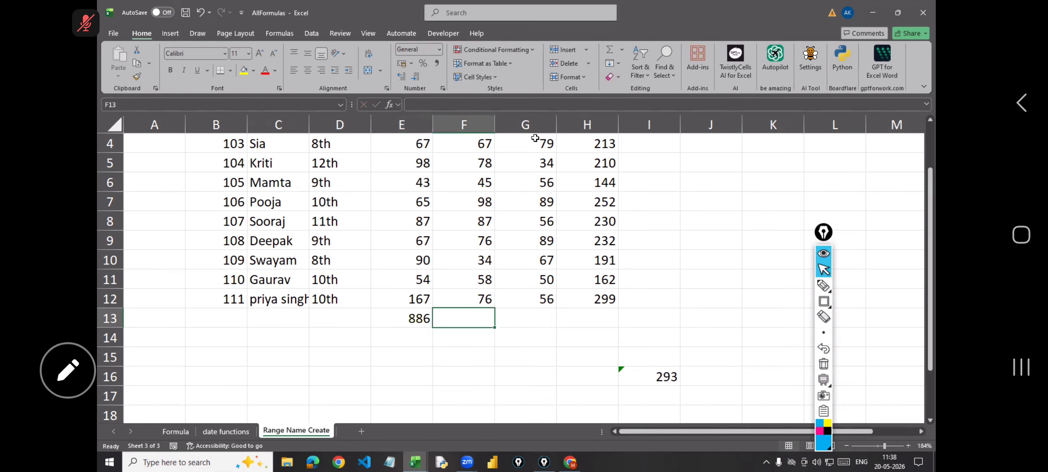
pyautogui.click(622, 49)
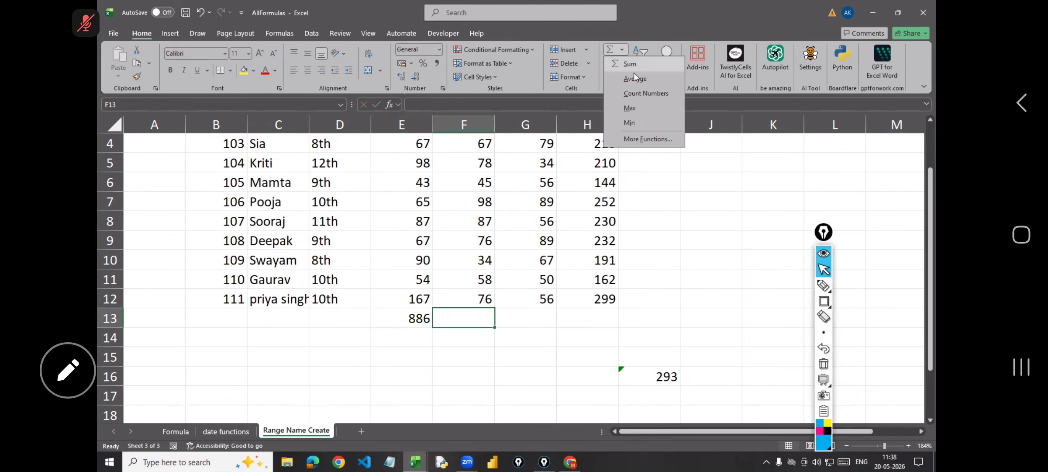
pyautogui.click(641, 78)
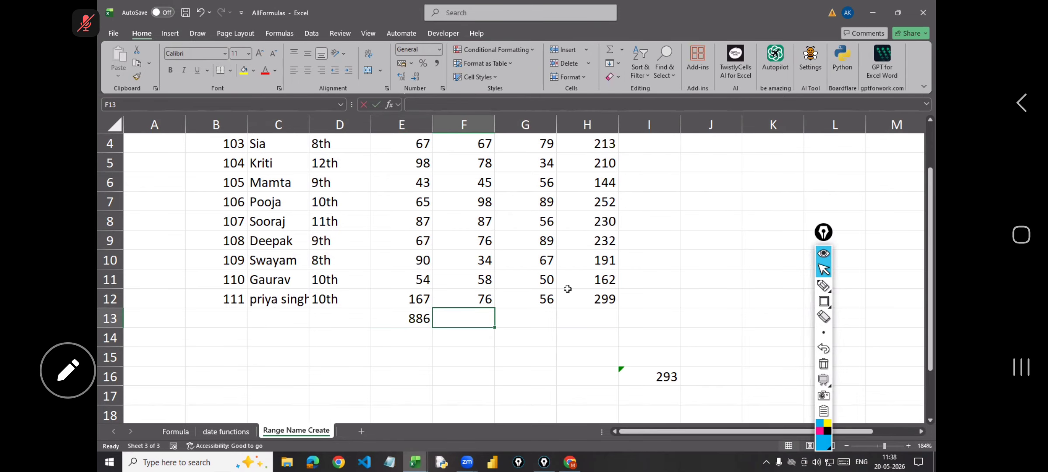
pyautogui.click(549, 313)
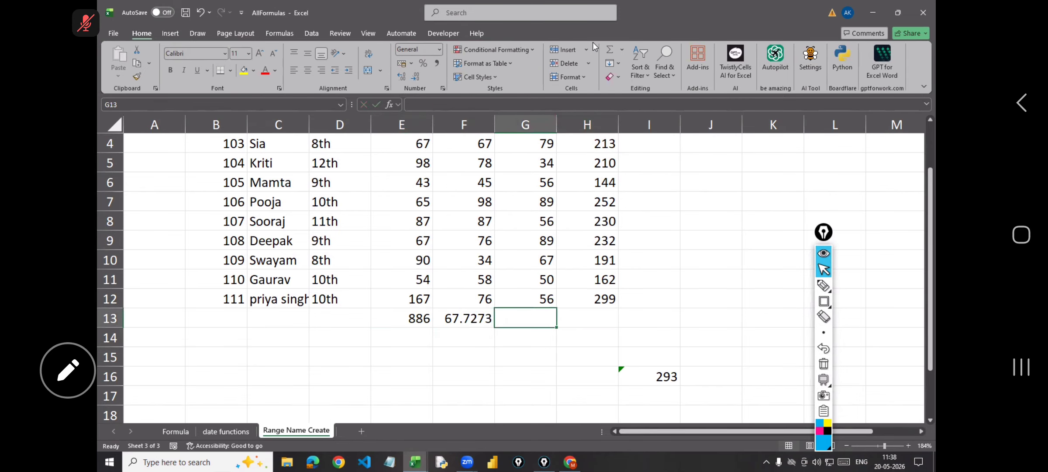
pyautogui.click(622, 49)
pyautogui.click(633, 145)
# Step: Insert the minimum of the total marks H2:H12 in cell H13 with the AutoSum Min function
pyautogui.click(602, 317)
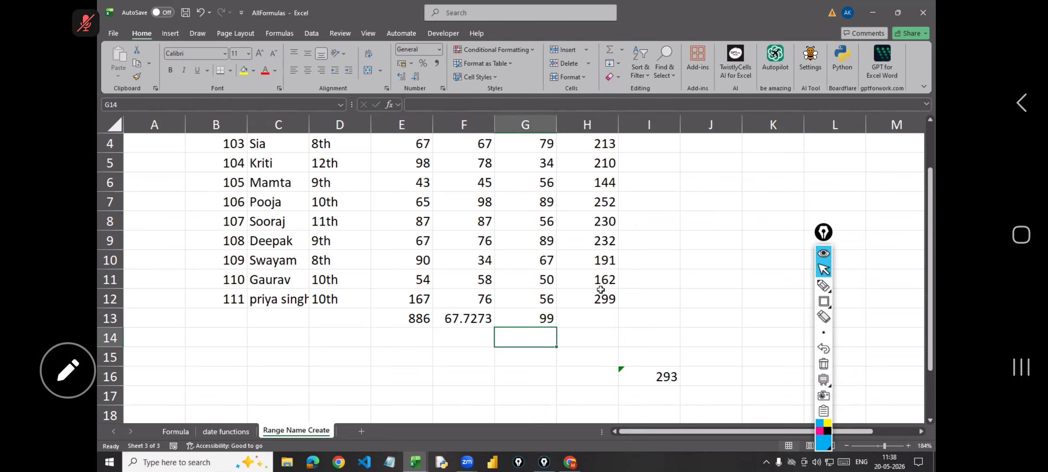
pyautogui.click(622, 49)
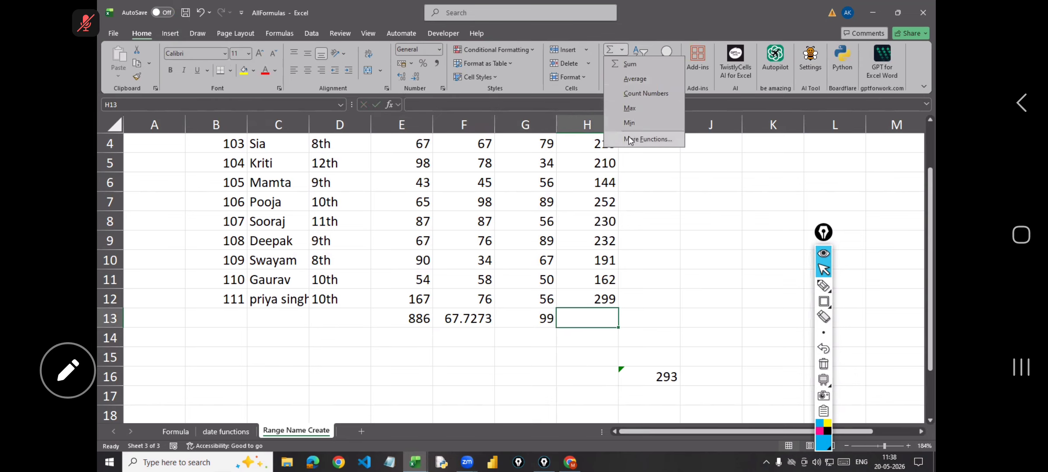
pyautogui.click(629, 124)
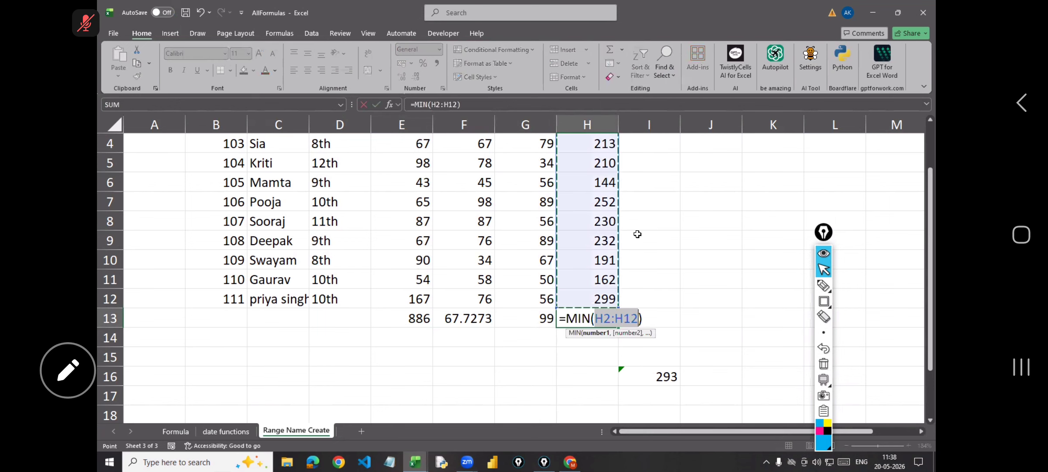
pyautogui.press('Return')
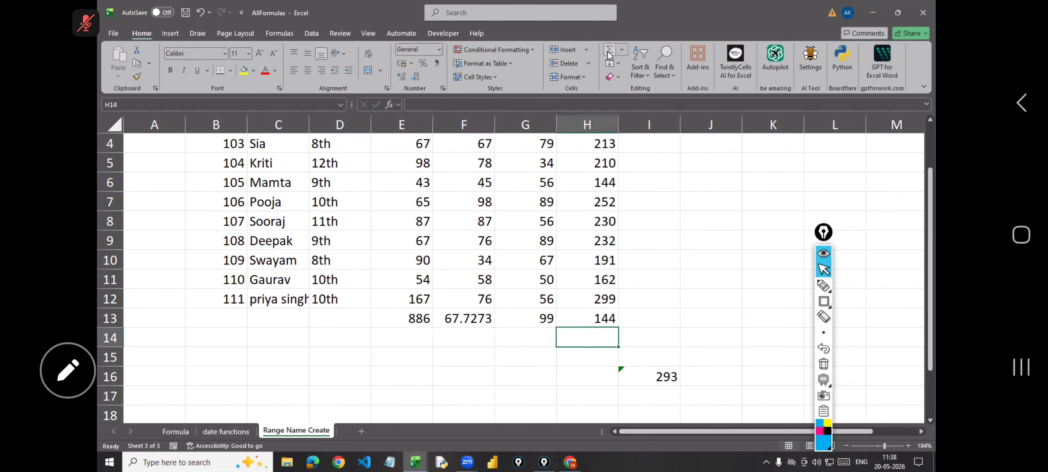
# Step: Clear the summary formulas in E13:H13 below the marks table
pyautogui.scroll(1, 578, 208)
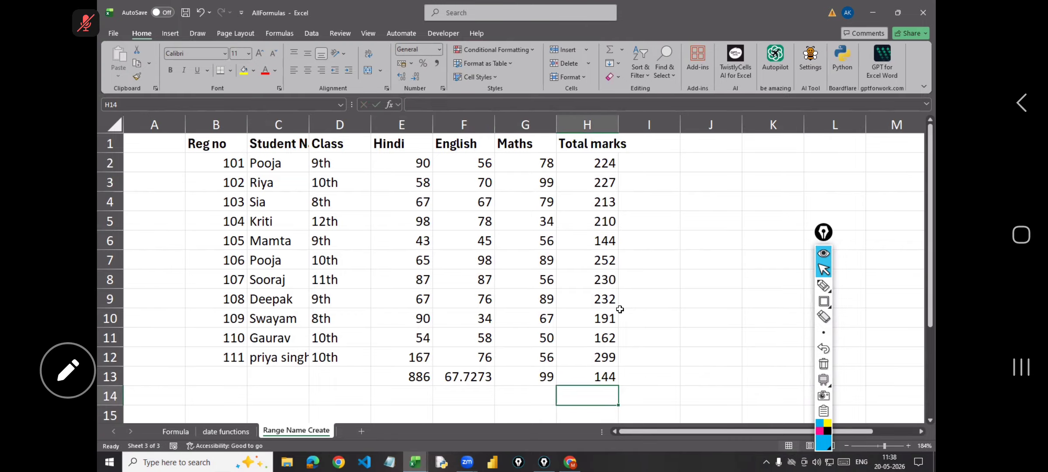
pyautogui.scroll(-5, 608, 274)
pyautogui.scroll(5, 524, 321)
pyautogui.moveTo(403, 374); pyautogui.dragTo(612, 373)
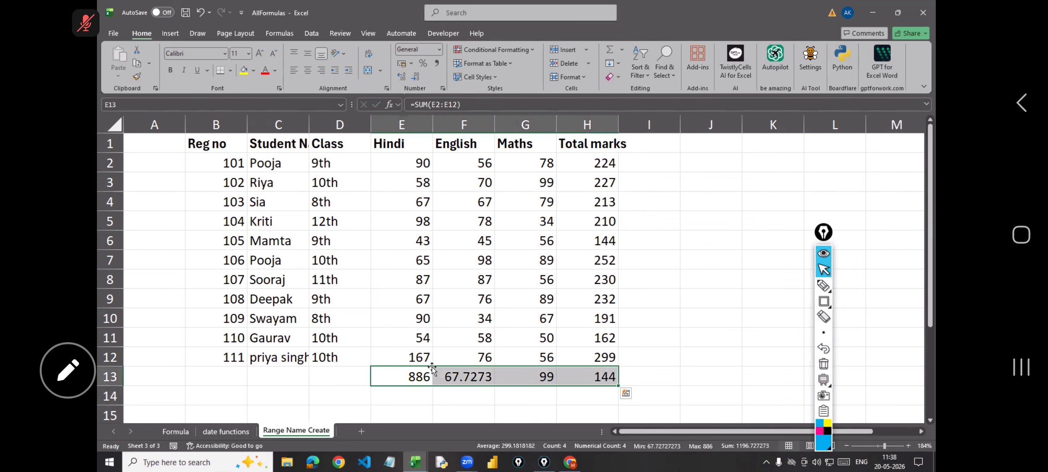
pyautogui.press('Delete')
# Step: Begin a SUM formula in E13 and try to pick the Hindi marks column as its range
pyautogui.click(413, 369)
pyautogui.write('=sum(')
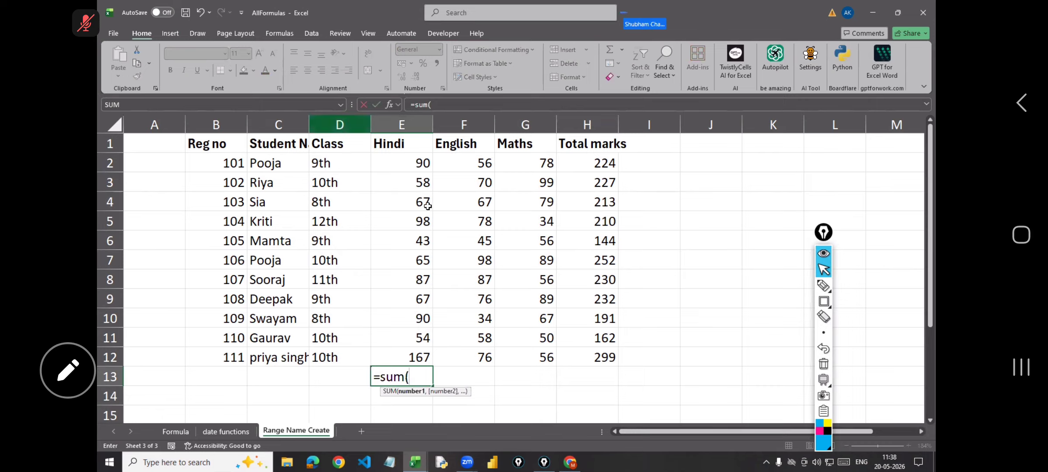
pyautogui.moveTo(420, 162); pyautogui.dragTo(422, 241)
pyautogui.moveTo(421, 284); pyautogui.dragTo(435, 118)
pyautogui.scroll(20, 464, 159)
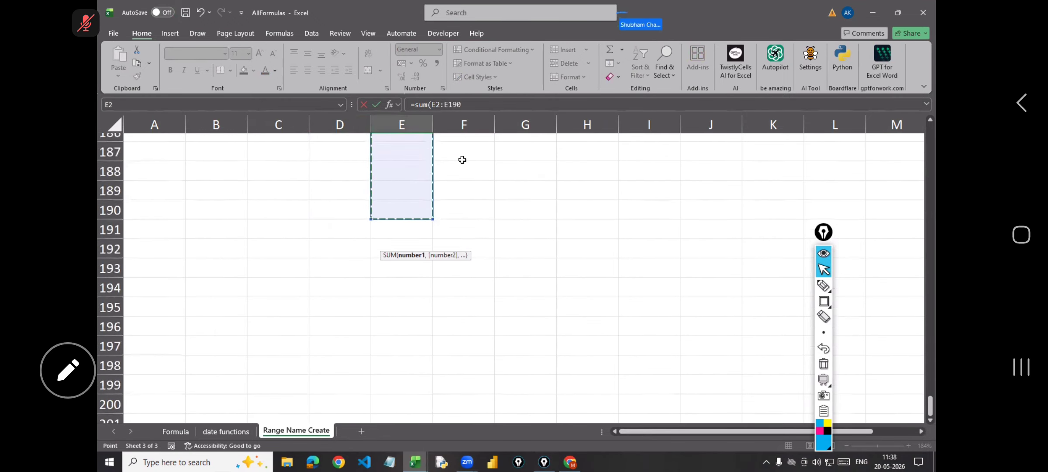
pyautogui.click(565, 207)
pyautogui.scroll(16, 473, 152)
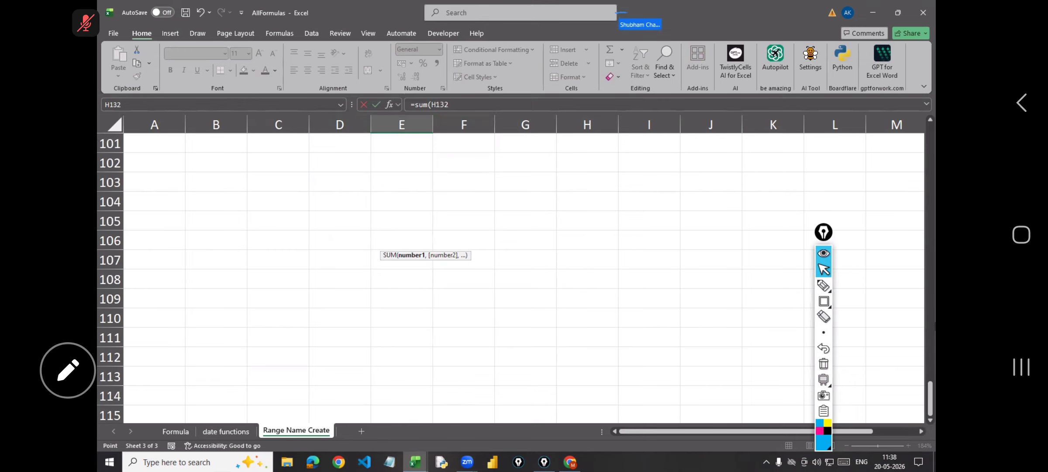
pyautogui.scroll(20, 474, 269)
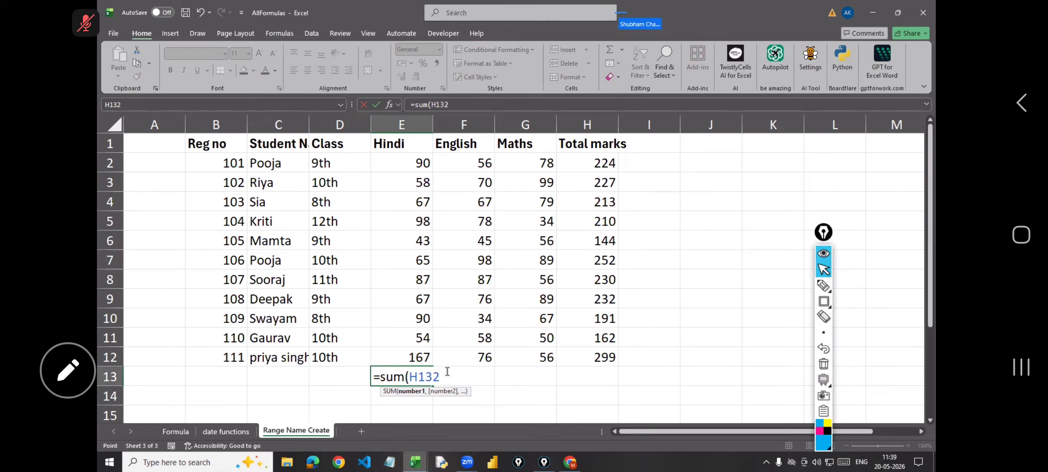
# Step: Replace the wrong reference in E13's SUM formula with the Hindi marks range E2:E12 and abandon the entry
pyautogui.press('BackSpace')
pyautogui.press('BackSpace')
pyautogui.press('BackSpace')
pyautogui.press('BackSpace')
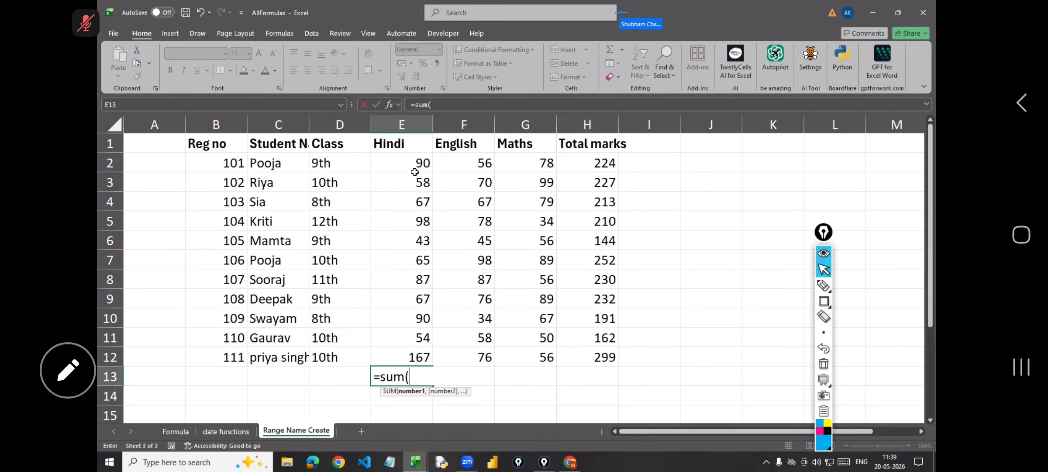
pyautogui.moveTo(402, 163); pyautogui.dragTo(404, 352)
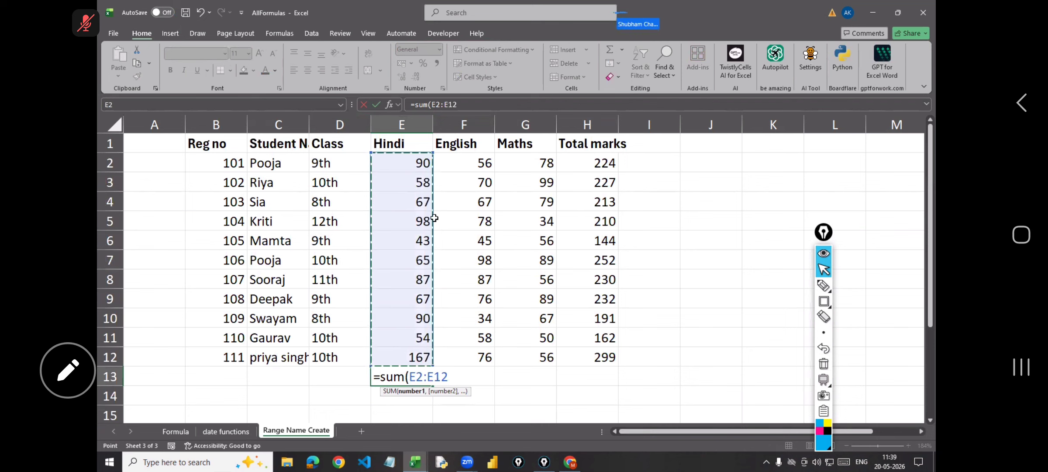
pyautogui.press('Escape')
pyautogui.moveTo(415, 169); pyautogui.dragTo(365, 320)
# Step: Total the Hindi marks in E13 with a SUM formula over E2:E12, and clear the cell again
pyautogui.click(403, 380)
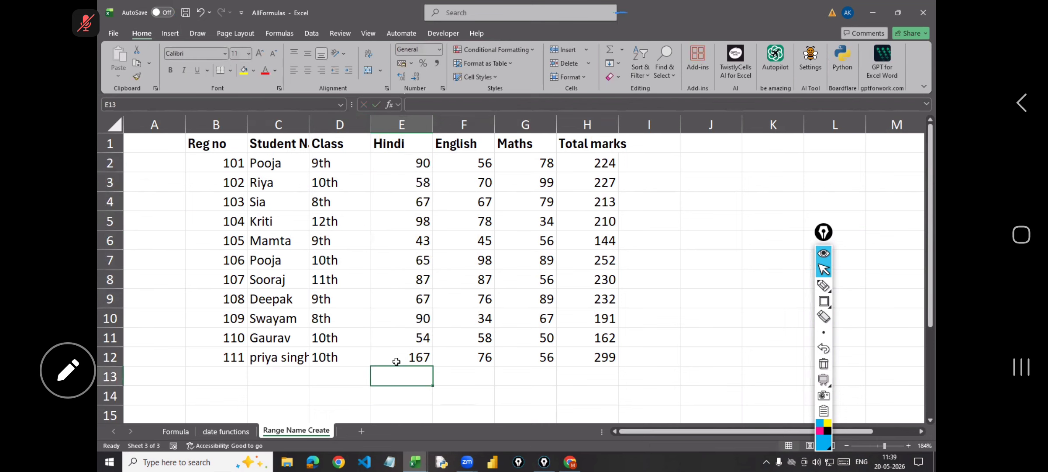
pyautogui.write('=sum(')
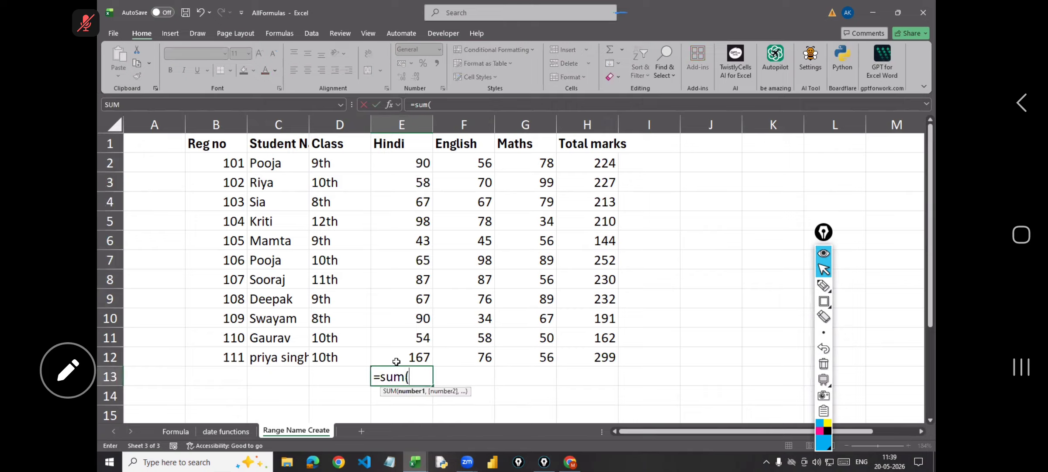
pyautogui.click(421, 160)
pyautogui.press('F8')
pyautogui.press('BackSpace')
pyautogui.press('BackSpace')
pyautogui.write('e12')
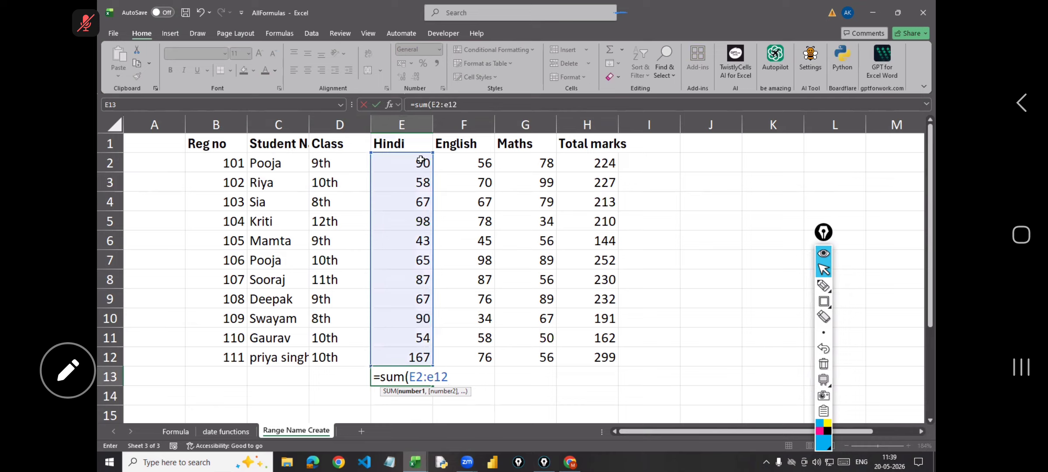
pyautogui.press('Return')
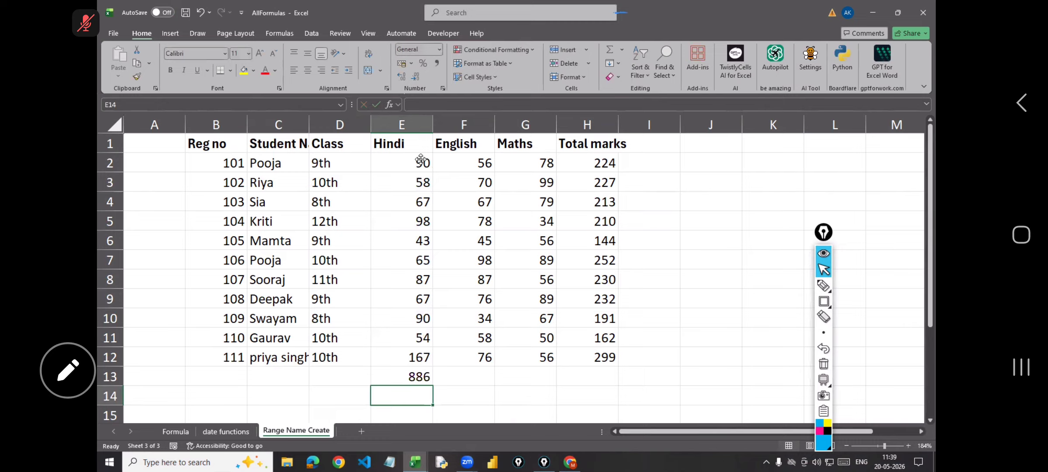
pyautogui.press('Up')
pyautogui.press('Delete')
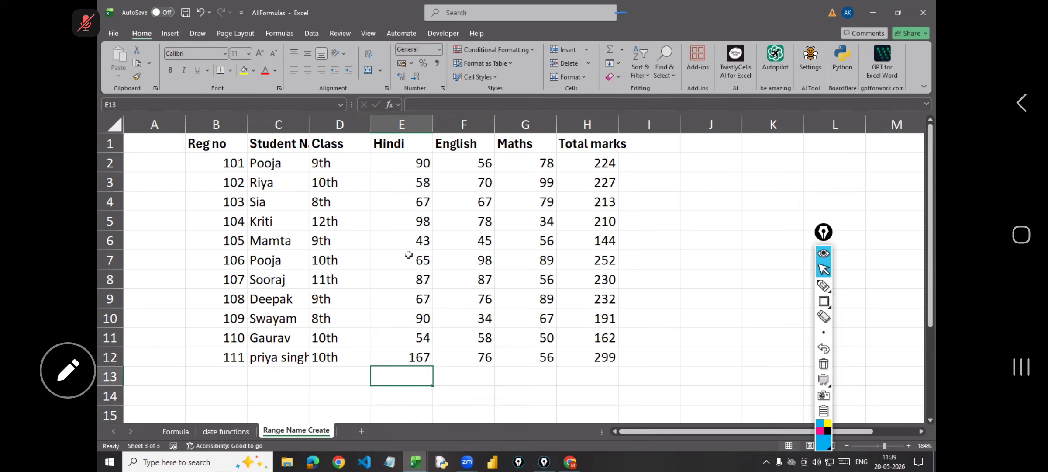
# Step: Select the Hindi marks E2:E12 and enter hello1 as the name for that range
pyautogui.moveTo(407, 163); pyautogui.dragTo(401, 353)
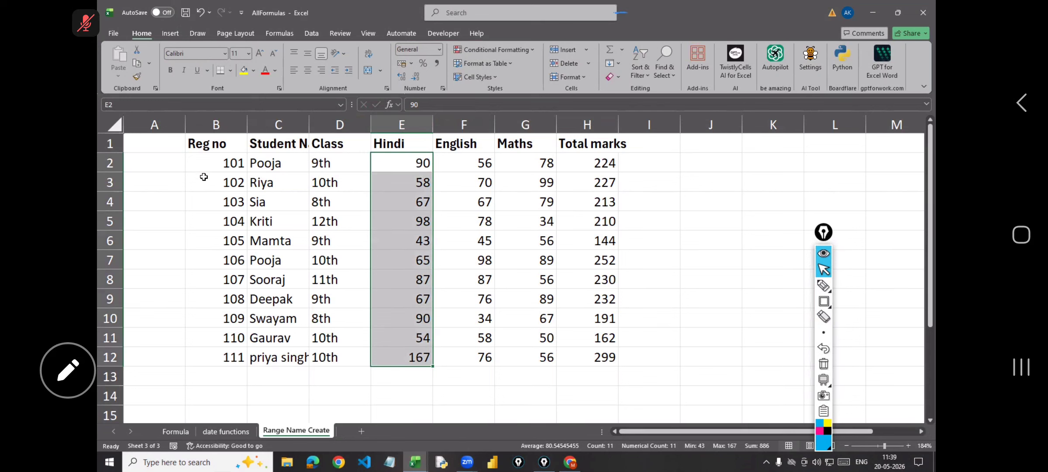
pyautogui.click(690, 265)
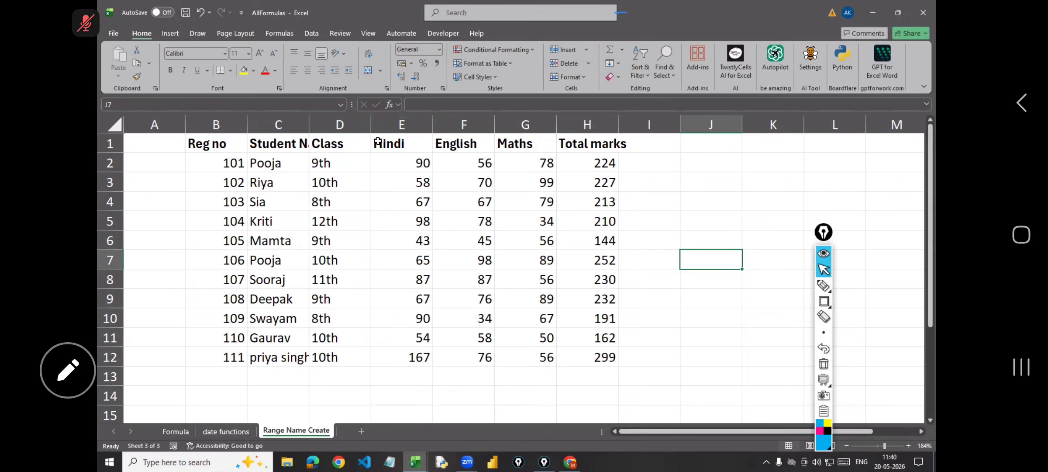
pyautogui.moveTo(420, 164); pyautogui.dragTo(411, 349)
pyautogui.click(117, 102)
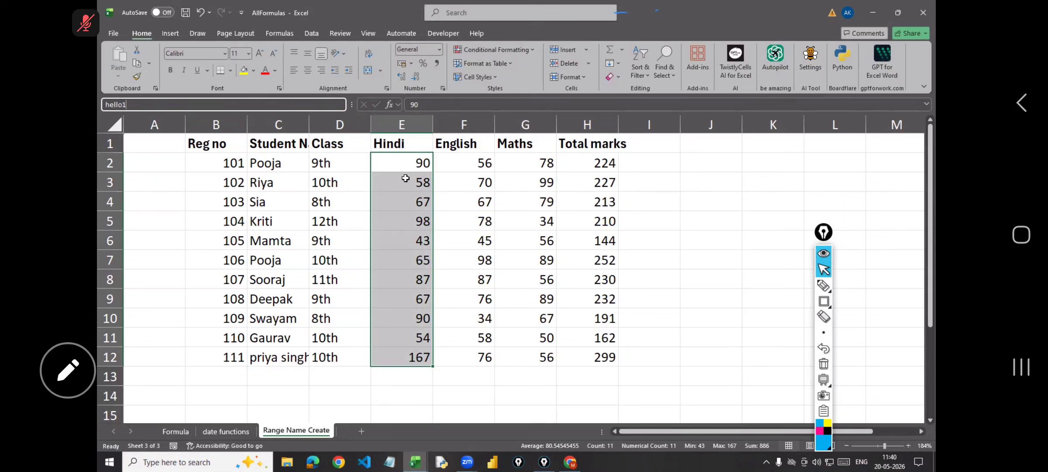
# Step: Name the Hindi marks range E2:E12 hello1 and total it in E13 with =sum(hello1)
pyautogui.press('Return')
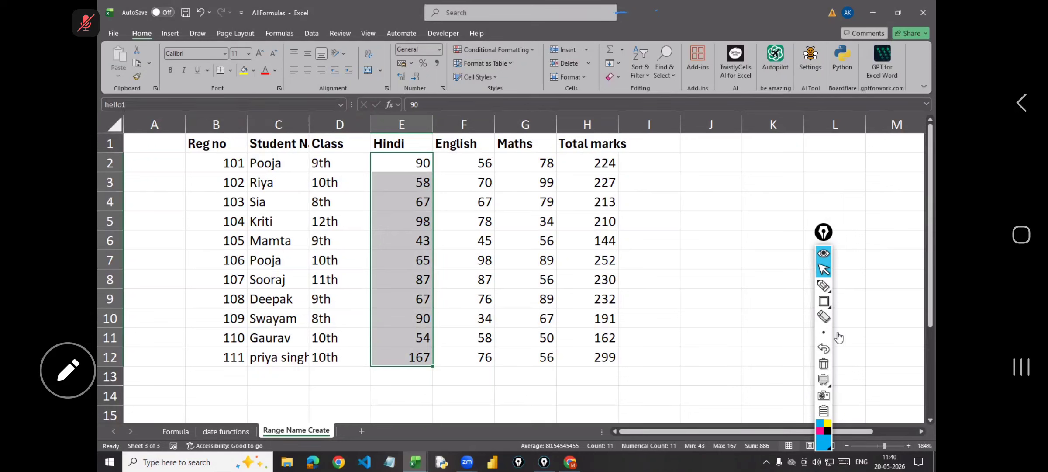
pyautogui.click(771, 286)
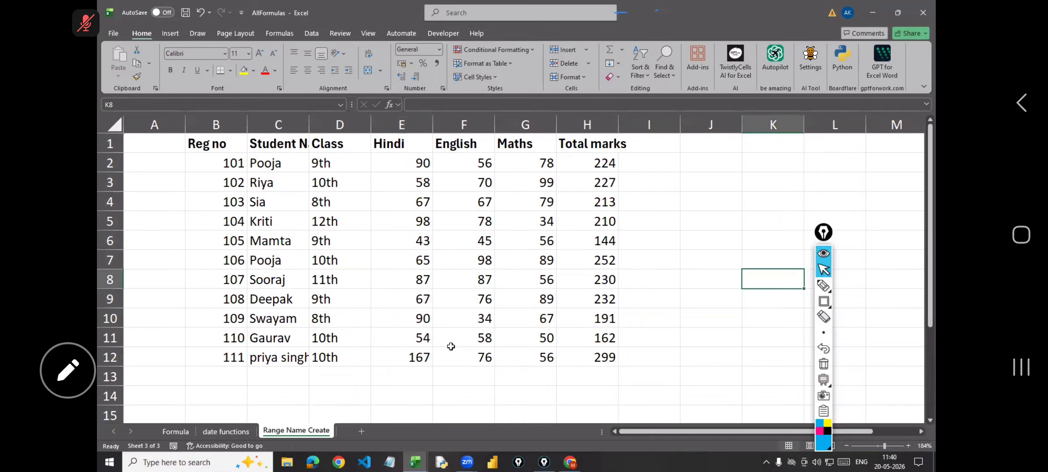
pyautogui.click(410, 370)
pyautogui.write('=sum(')
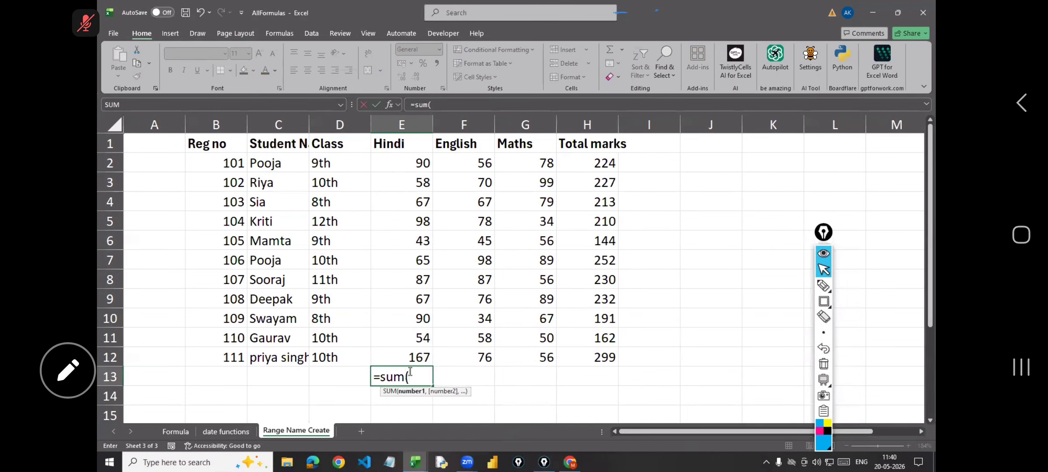
pyautogui.write('hello')
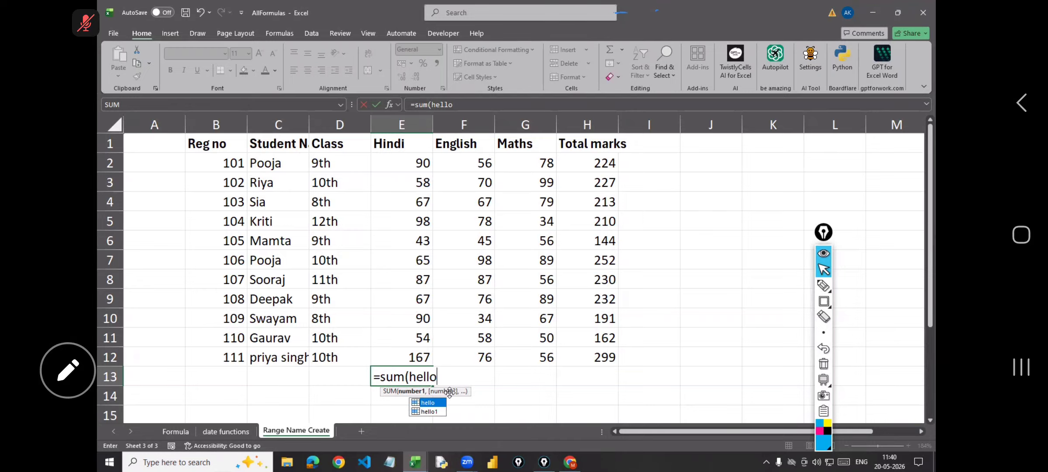
pyautogui.write('1')
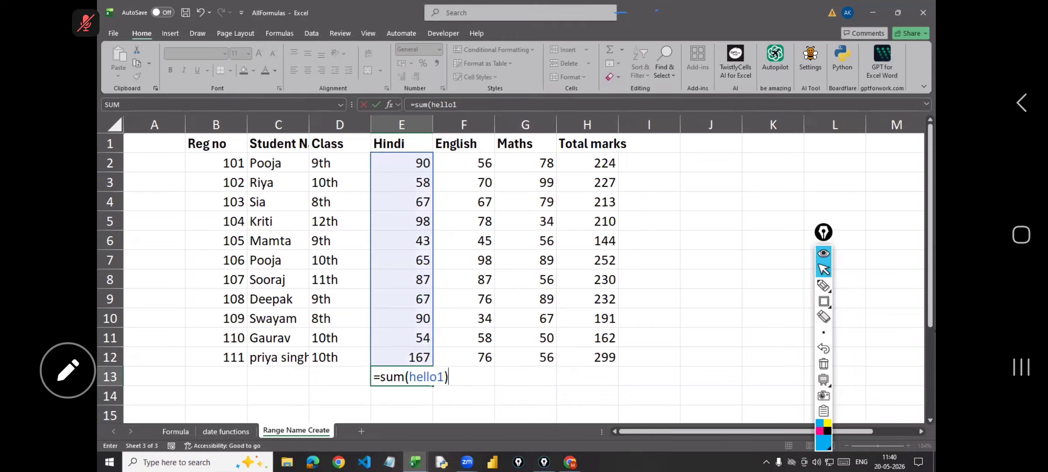
pyautogui.press('Return')
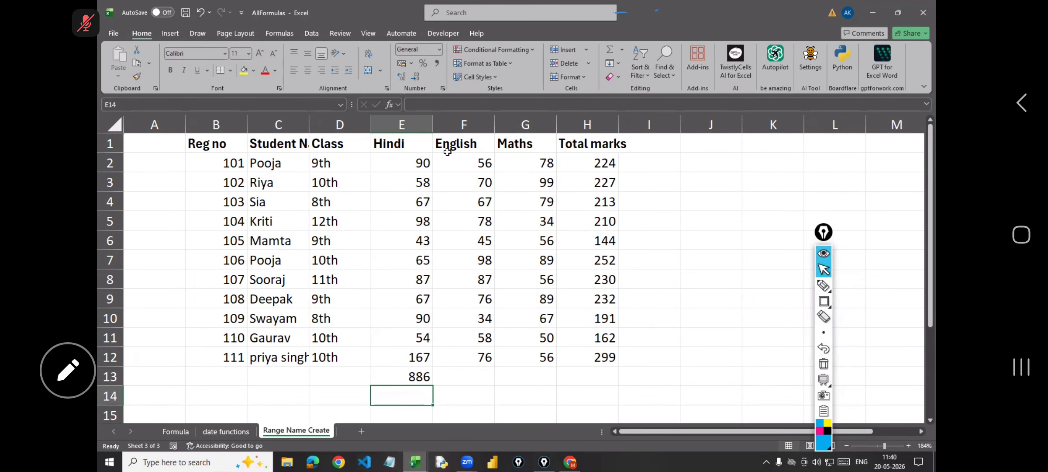
# Step: Enter =max(hello) in cell H13 of the Formula sheet, using the named range from the other sheet
pyautogui.click(226, 431)
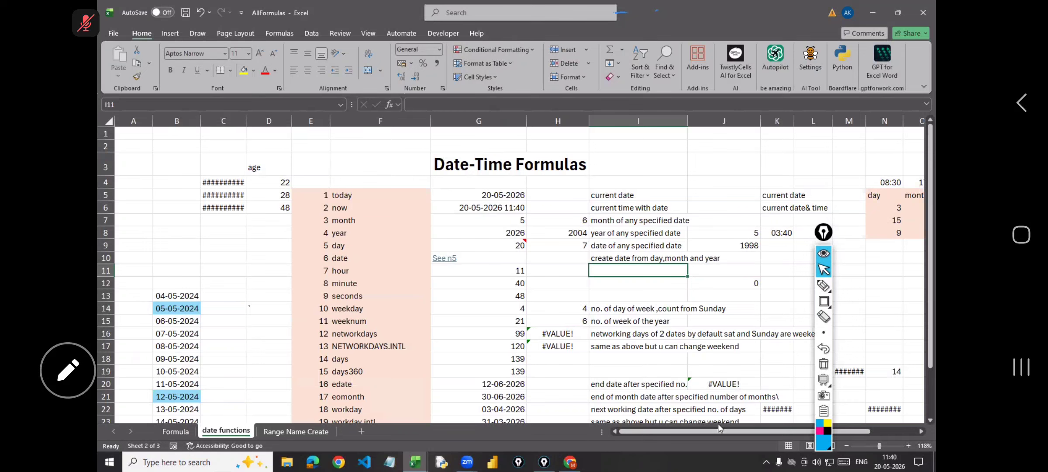
pyautogui.click(176, 430)
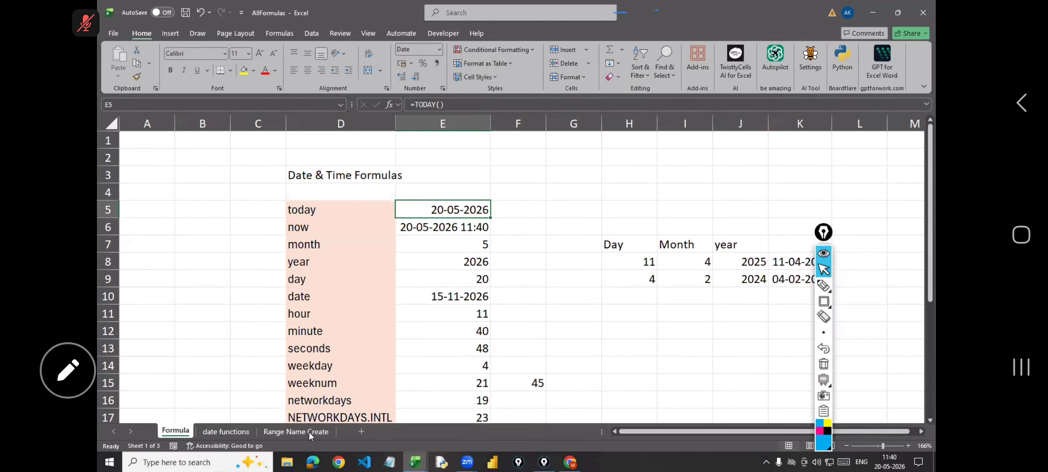
pyautogui.click(573, 366)
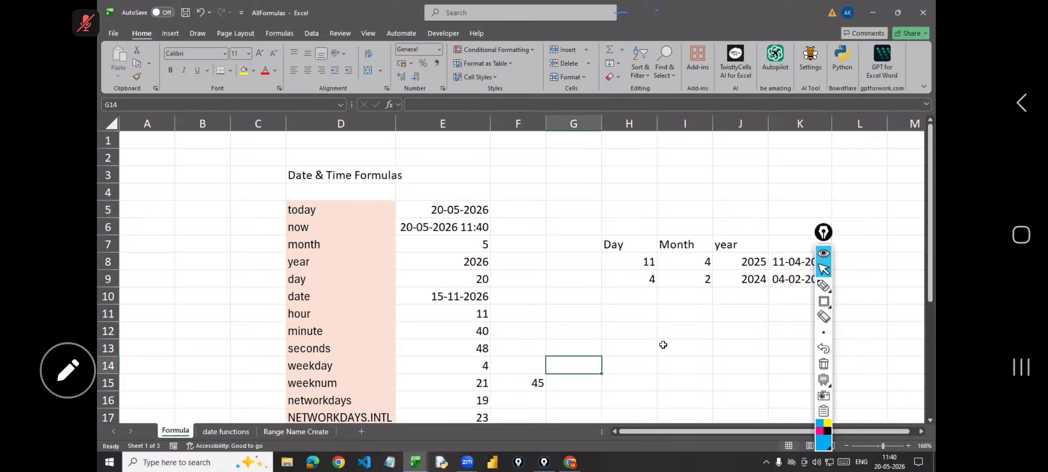
pyautogui.click(663, 345)
pyautogui.write('=max(')
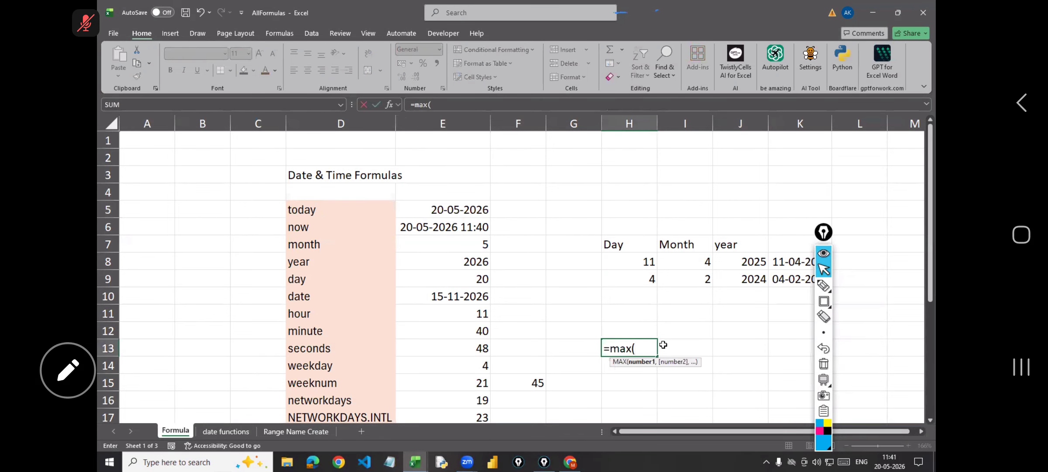
pyautogui.write('hello')
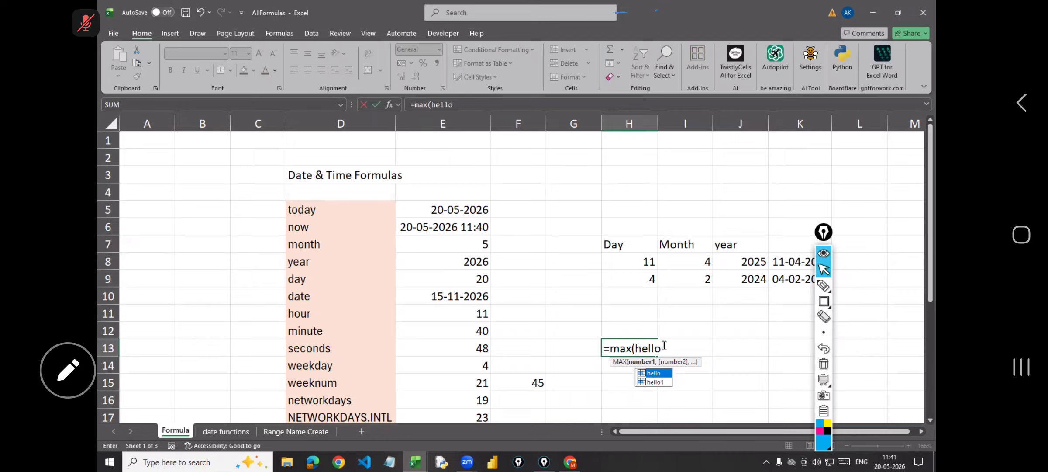
pyautogui.write(')')
pyautogui.press('Return')
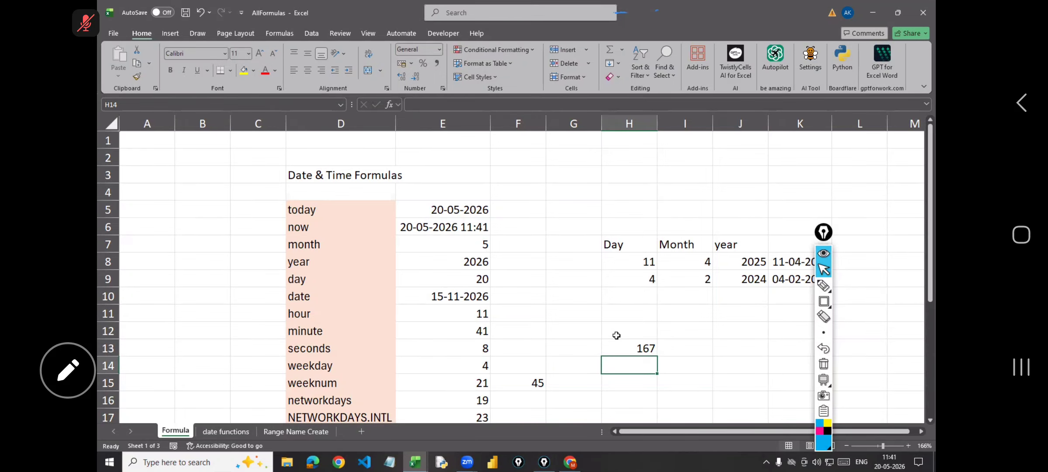
# Step: Go directly to cell X45 on the Range Name Create sheet by its address, and move the annotation toolbar aside
pyautogui.click(296, 431)
pyautogui.click(127, 104)
pyautogui.write('x45')
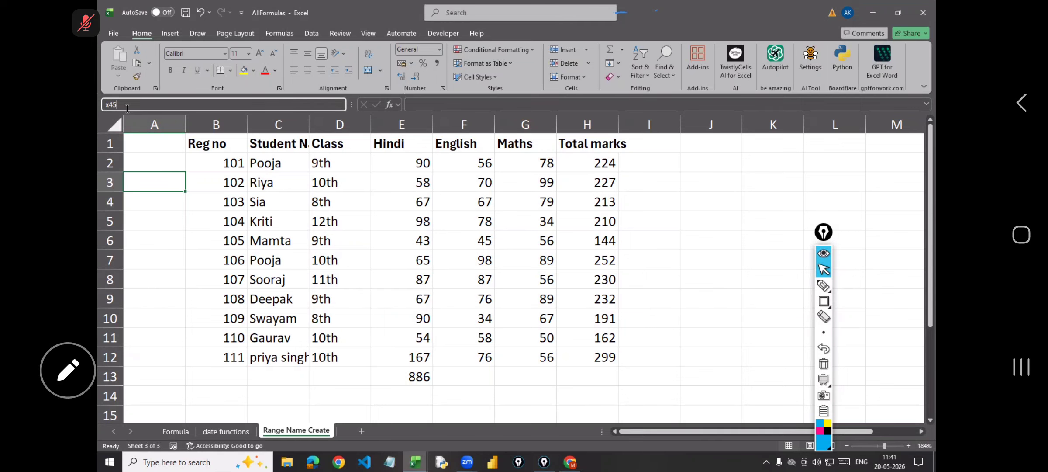
pyautogui.press('Return')
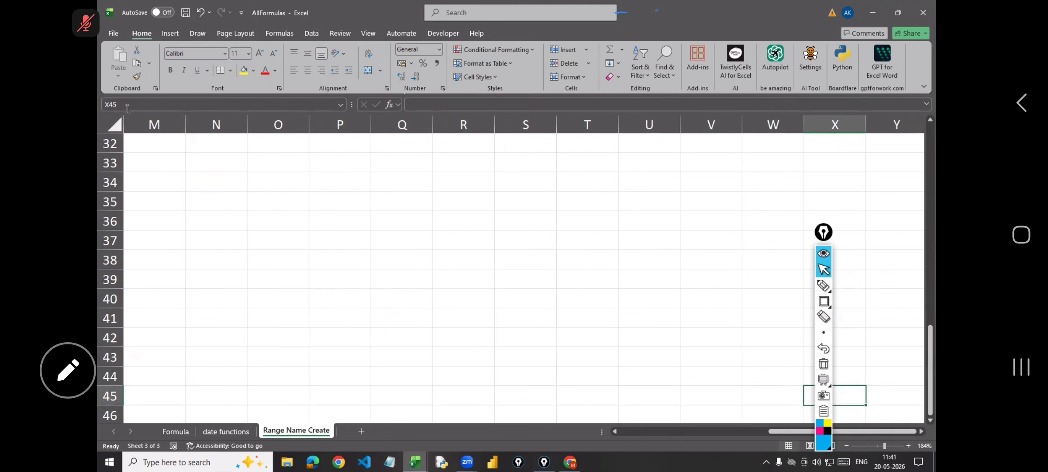
pyautogui.scroll(-2, 833, 223)
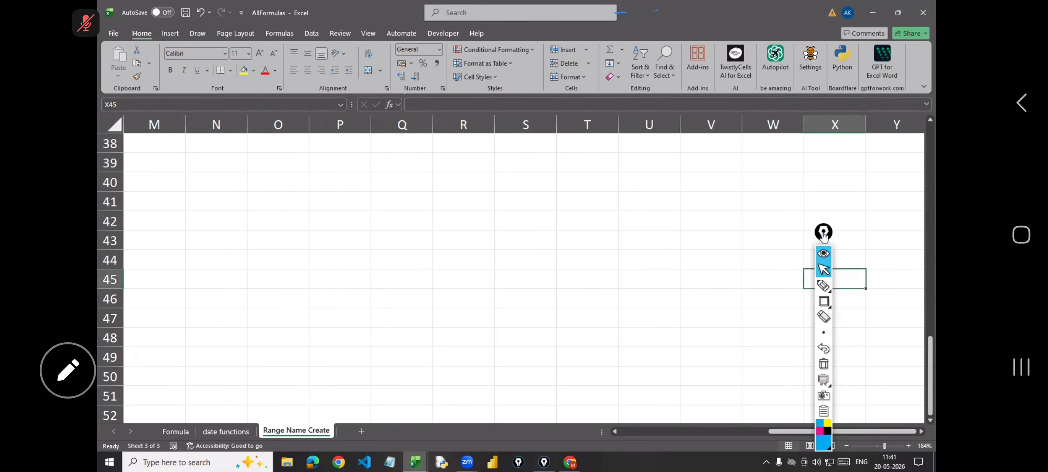
pyautogui.moveTo(824, 235); pyautogui.dragTo(912, 279)
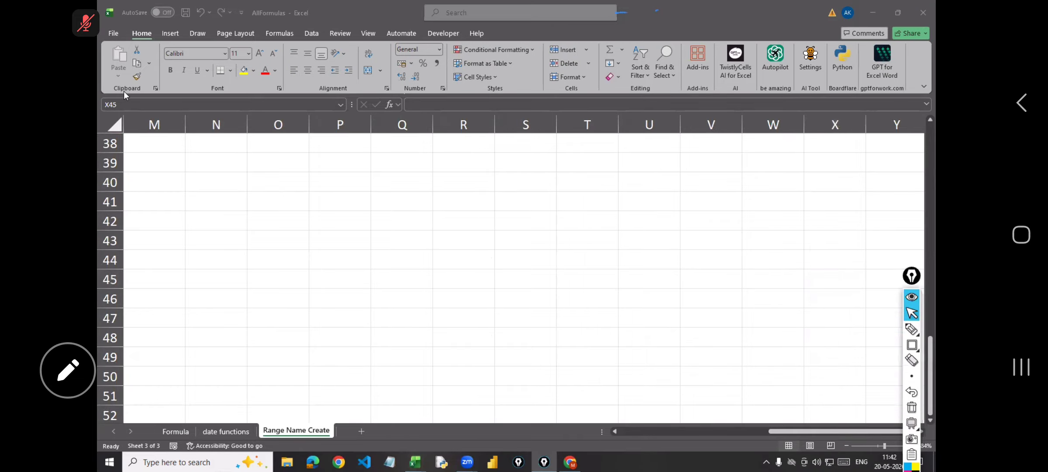
# Step: Go directly to cell D30 by its address and return to the start of the marks table
pyautogui.click(98, 105)
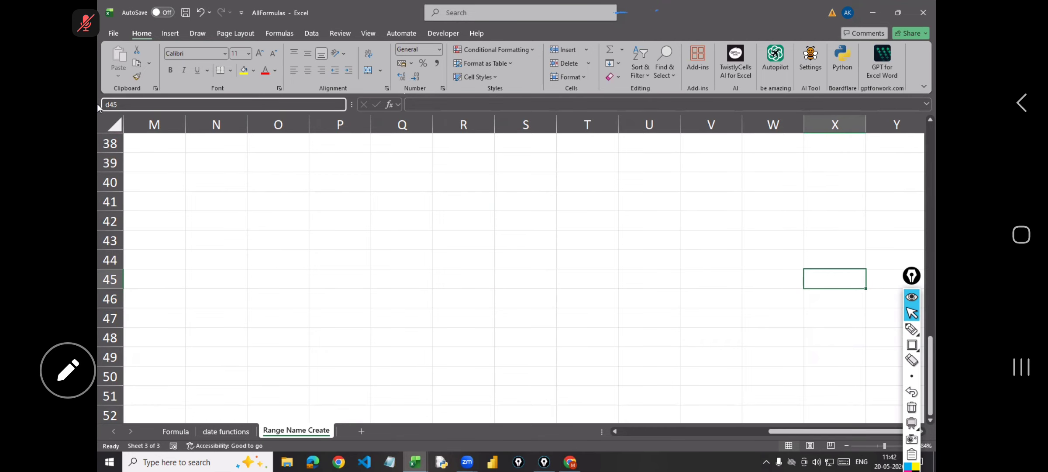
pyautogui.write('d30')
pyautogui.press('Return')
pyautogui.scroll(5, 262, 196)
pyautogui.scroll(5, 125, 145)
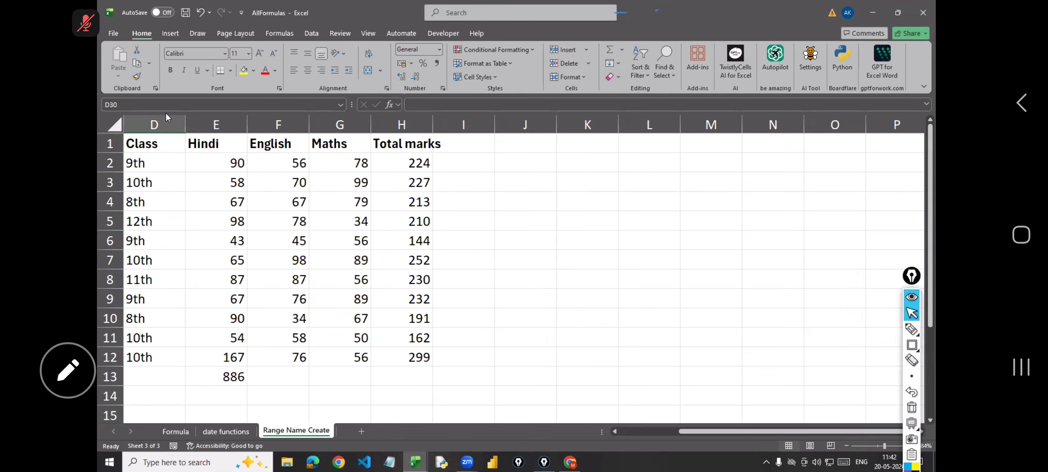
# Step: Assign the name formulaD30 to cell D30 of the Range Name Create sheet
pyautogui.click(121, 104)
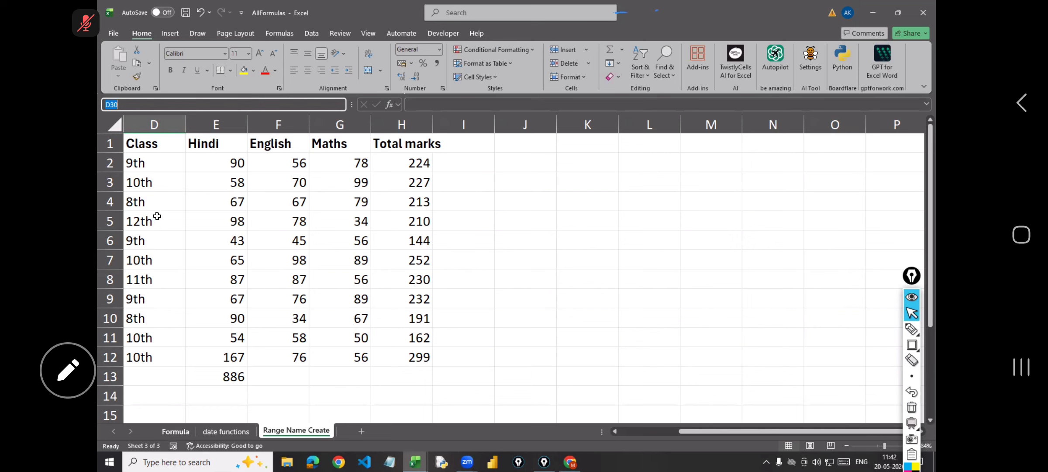
pyautogui.write('formula')
pyautogui.write('D30')
pyautogui.press('Return')
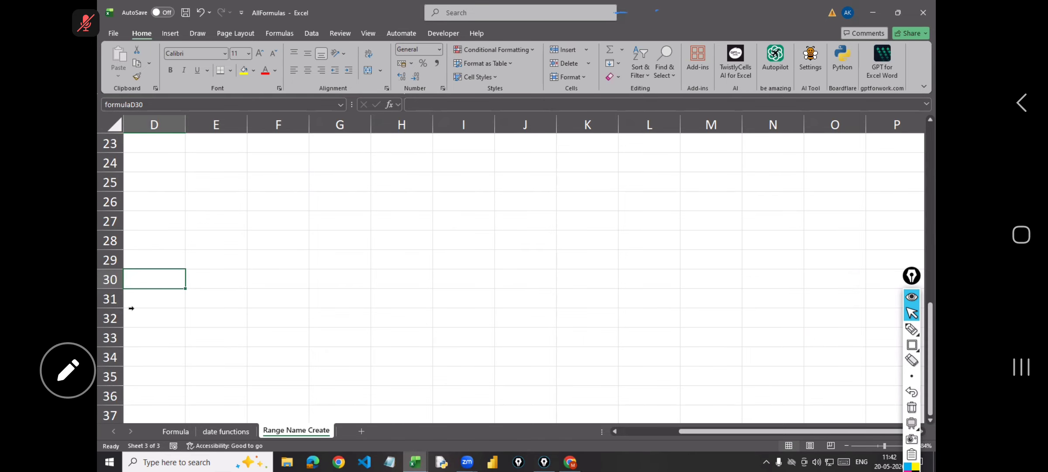
pyautogui.scroll(7, 168, 248)
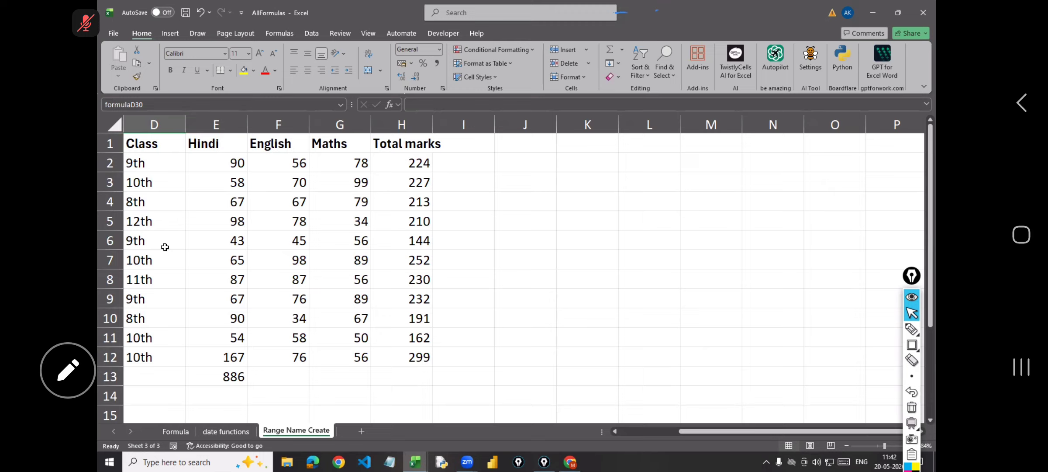
pyautogui.click(139, 105)
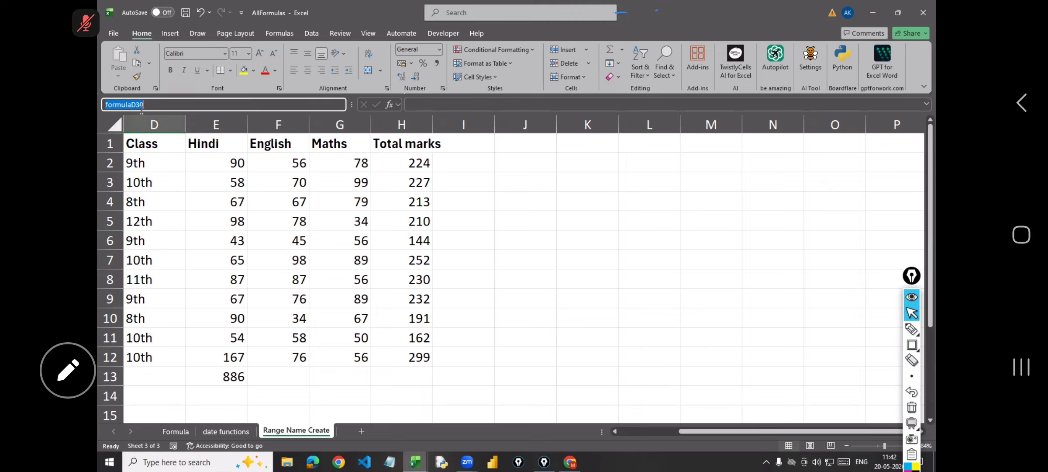
pyautogui.click(163, 127)
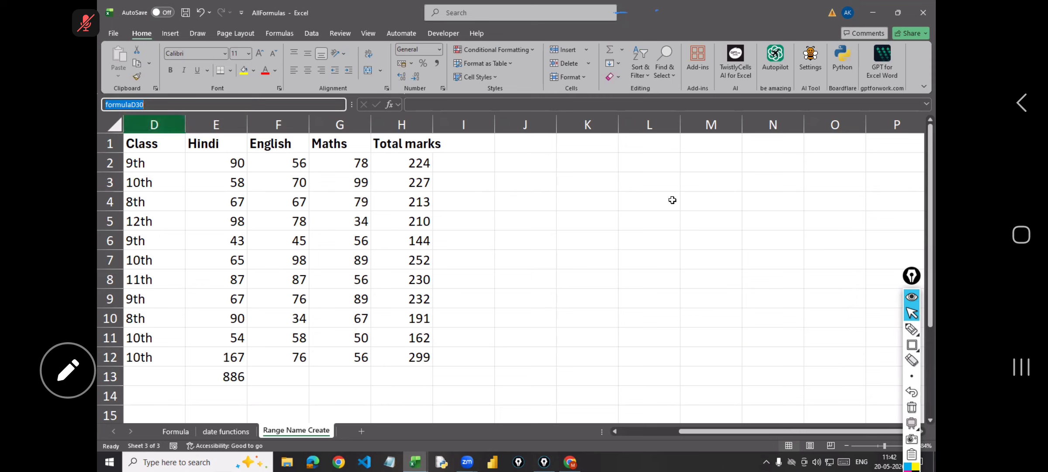
# Step: Handwrite the sheet-name-and-exclamation-mark reference syntax over the empty cells with the annotation pen, and clear the ink
pyautogui.click(912, 329)
pyautogui.moveTo(549, 288)
pyautogui.mouseDown()
pyautogui.moveTo(566, 253)
pyautogui.moveTo(595, 264)
pyautogui.moveTo(610, 250)
pyautogui.moveTo(660, 279)
pyautogui.mouseUp()
pyautogui.moveTo(651, 232); pyautogui.dragTo(657, 279)
pyautogui.moveTo(647, 262); pyautogui.dragTo(680, 250)
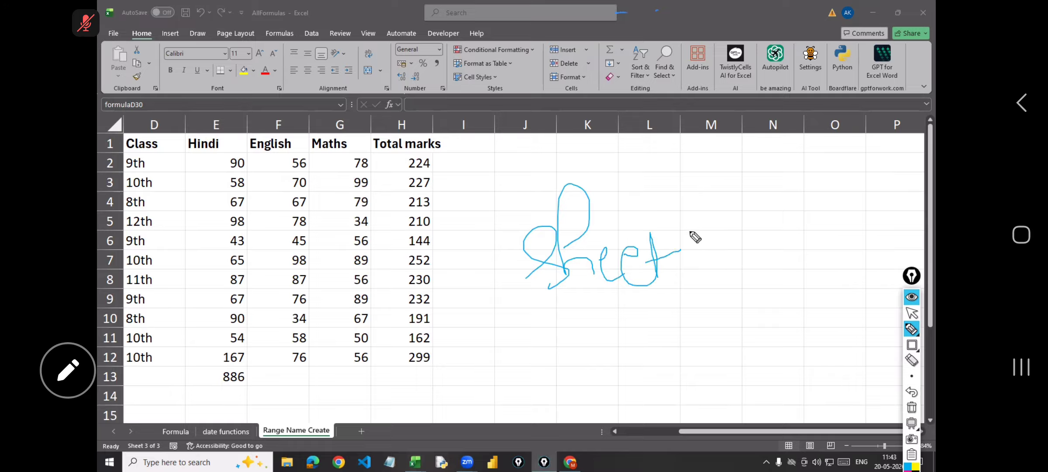
pyautogui.moveTo(698, 277)
pyautogui.mouseDown()
pyautogui.moveTo(756, 246)
pyautogui.moveTo(787, 245)
pyautogui.mouseUp()
pyautogui.moveTo(793, 189); pyautogui.dragTo(801, 229)
pyautogui.click(808, 252)
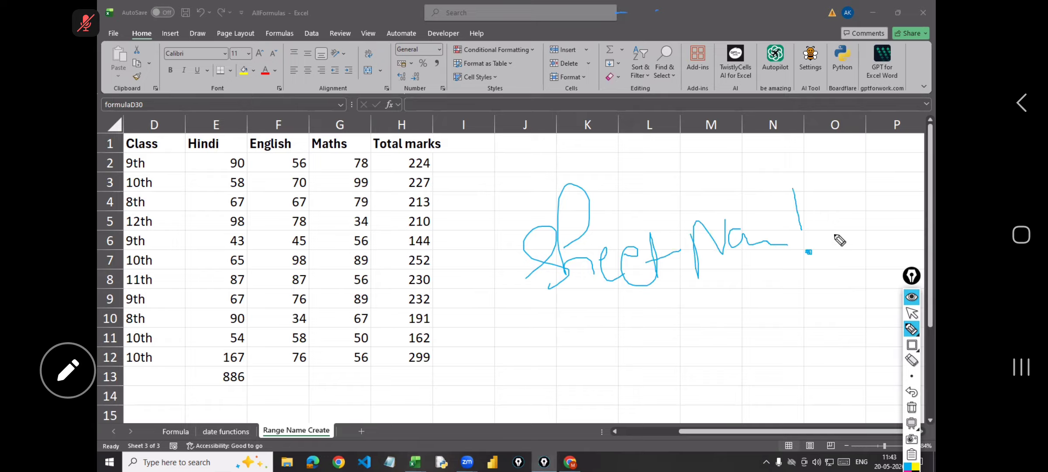
pyautogui.moveTo(827, 203)
pyautogui.mouseDown()
pyautogui.moveTo(832, 232)
pyautogui.moveTo(884, 210)
pyautogui.moveTo(931, 219)
pyautogui.mouseUp()
pyautogui.click(912, 408)
# Step: Handwrite the example reference formula!D30 over the empty cells, clear the ink and return to the normal pointer
pyautogui.moveTo(488, 219)
pyautogui.mouseDown()
pyautogui.moveTo(480, 298)
pyautogui.moveTo(489, 264)
pyautogui.moveTo(561, 264)
pyautogui.moveTo(614, 192)
pyautogui.moveTo(671, 240)
pyautogui.mouseUp()
pyautogui.moveTo(682, 182)
pyautogui.mouseDown()
pyautogui.moveTo(699, 253)
pyautogui.moveTo(733, 234)
pyautogui.mouseUp()
pyautogui.moveTo(731, 186); pyautogui.dragTo(738, 245)
pyautogui.moveTo(755, 194)
pyautogui.mouseDown()
pyautogui.moveTo(756, 242)
pyautogui.moveTo(800, 230)
pyautogui.mouseUp()
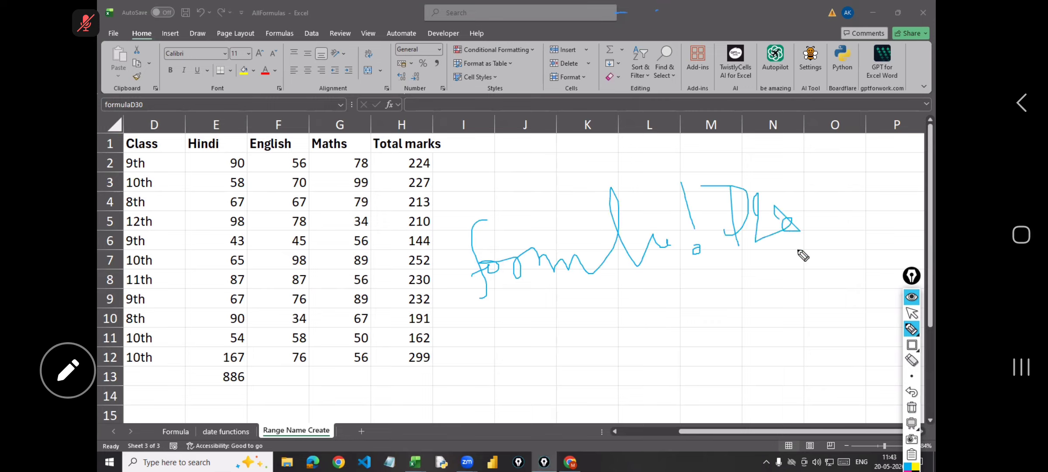
pyautogui.click(913, 410)
pyautogui.click(912, 315)
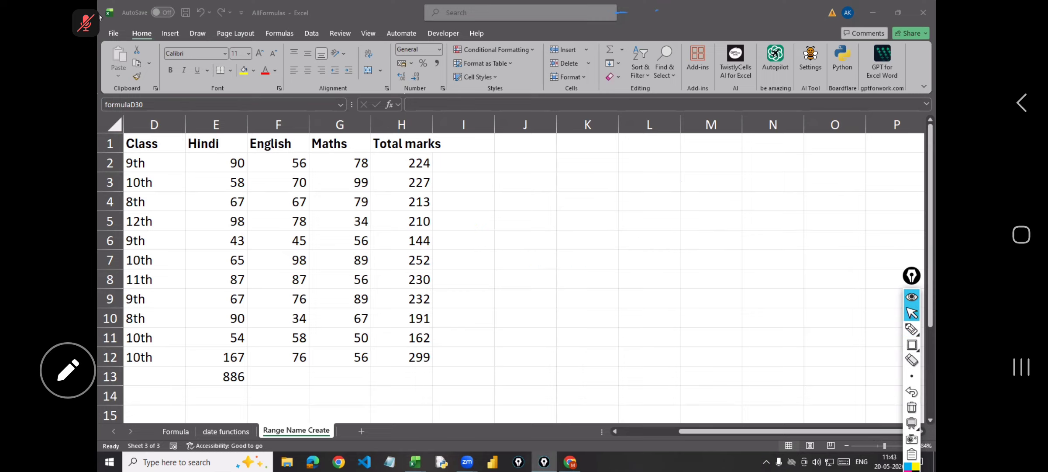
# Step: Open the recent workbook Excel_Basics and update its external links
pyautogui.click(114, 35)
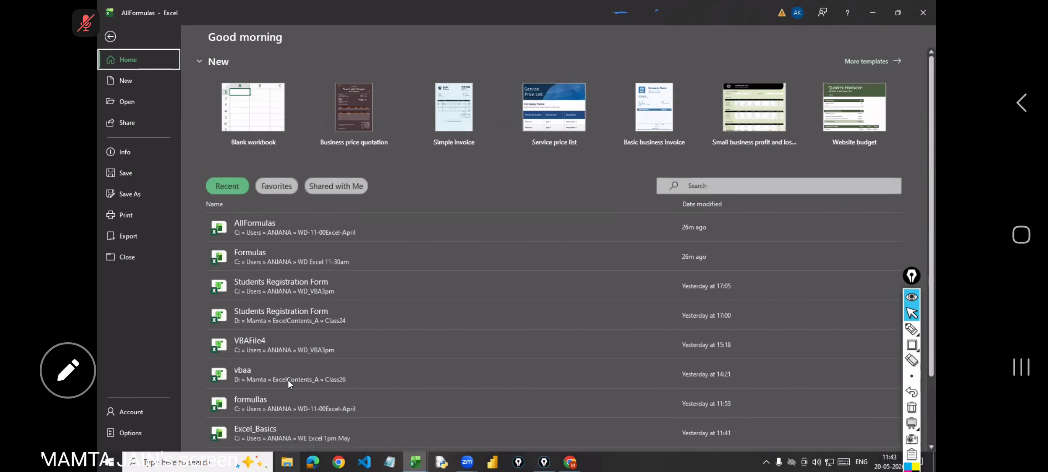
pyautogui.scroll(-3, 288, 381)
pyautogui.click(289, 346)
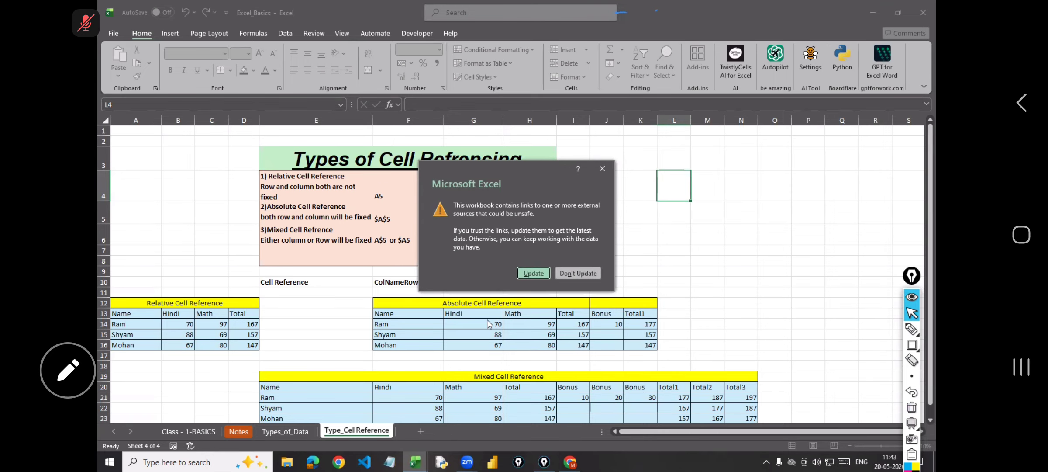
pyautogui.click(542, 272)
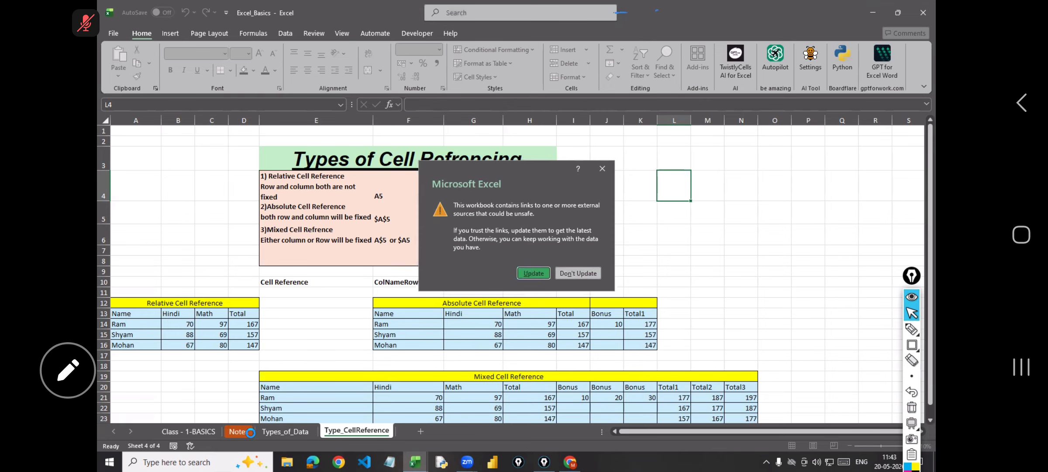
# Step: Find the note about going to a particular cell of another sheet in the Notes sheet and select it
pyautogui.click(240, 430)
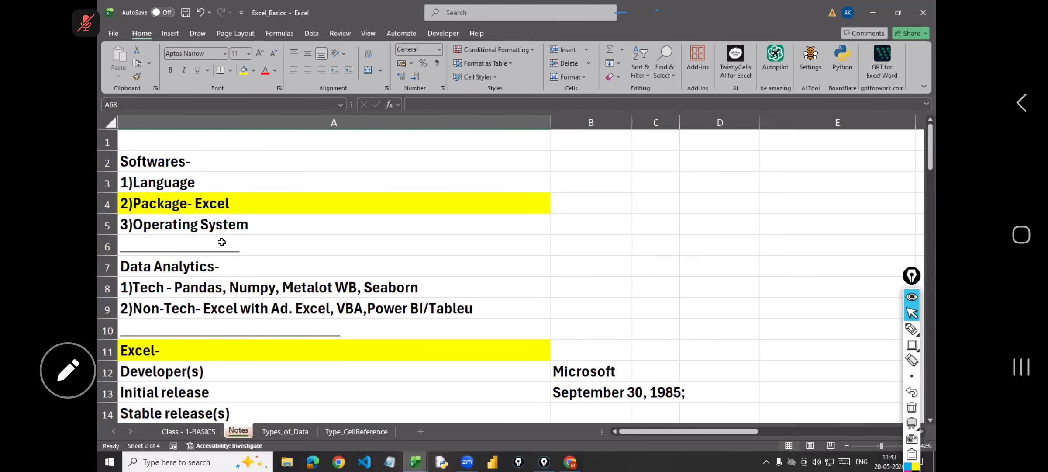
pyautogui.scroll(-4, 222, 242)
pyautogui.scroll(-5, 222, 253)
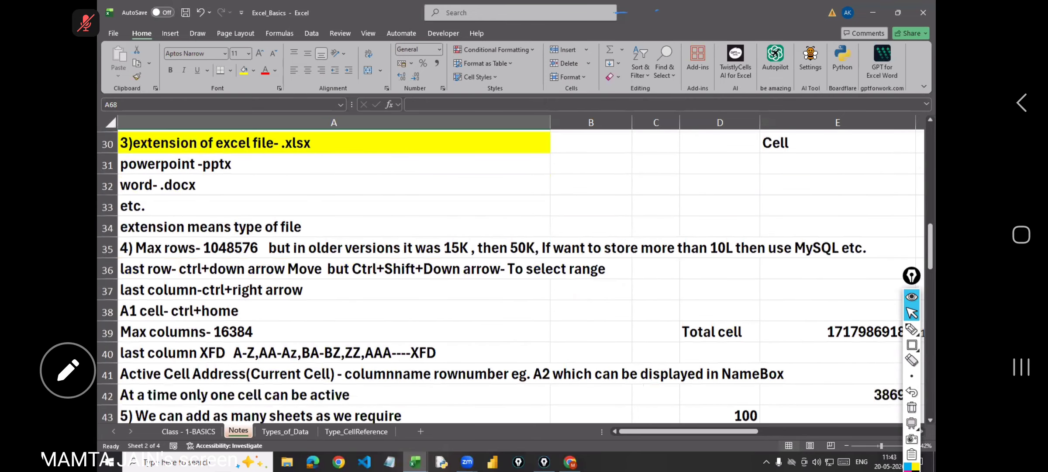
pyautogui.scroll(-7, 219, 224)
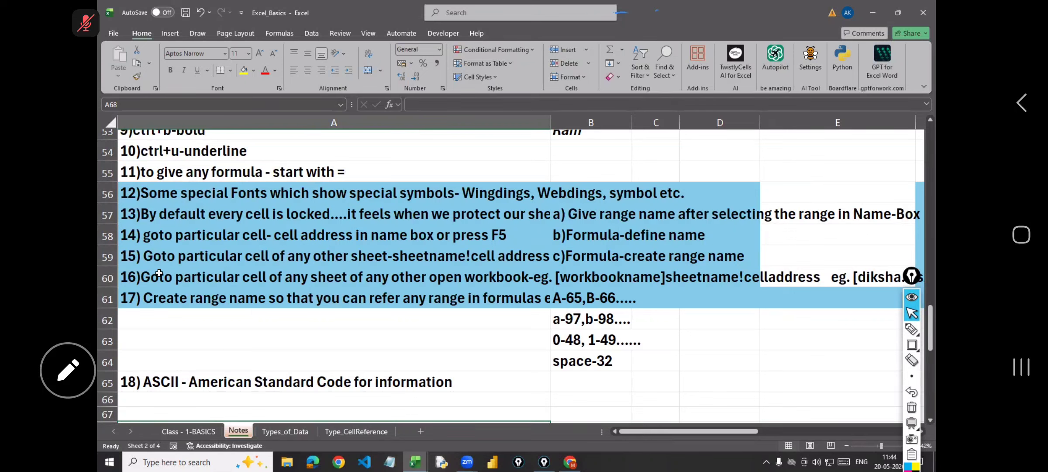
pyautogui.click(149, 256)
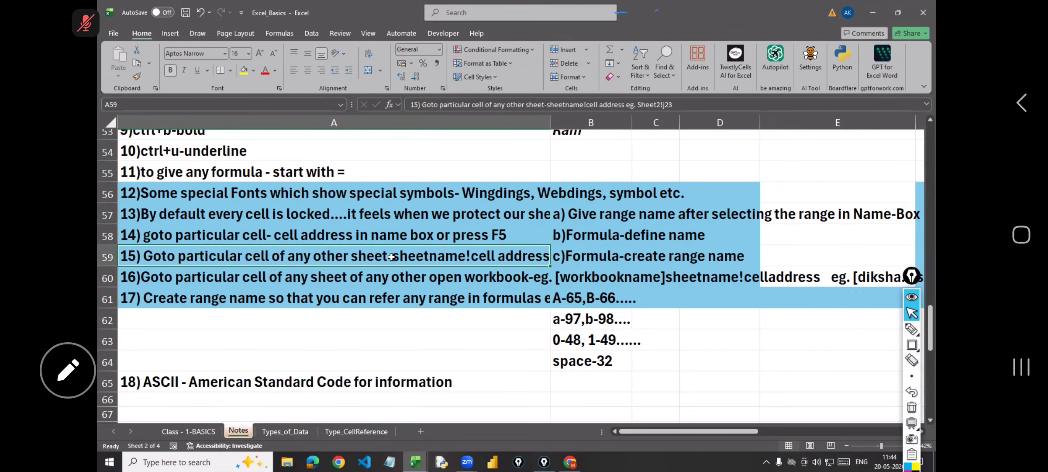
# Step: Widen columns A and B of the Notes sheet so the long notes are readable
pyautogui.click(589, 118)
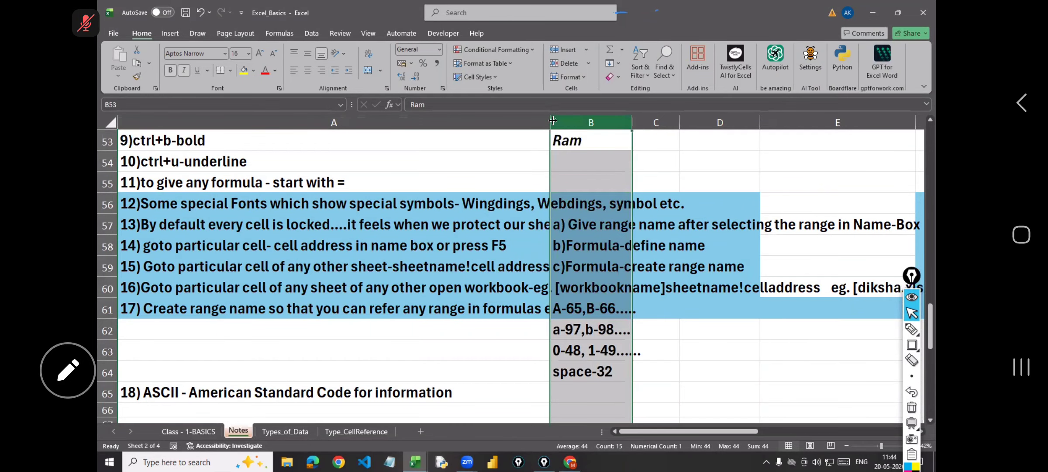
pyautogui.moveTo(756, 138); pyautogui.dragTo(779, 142)
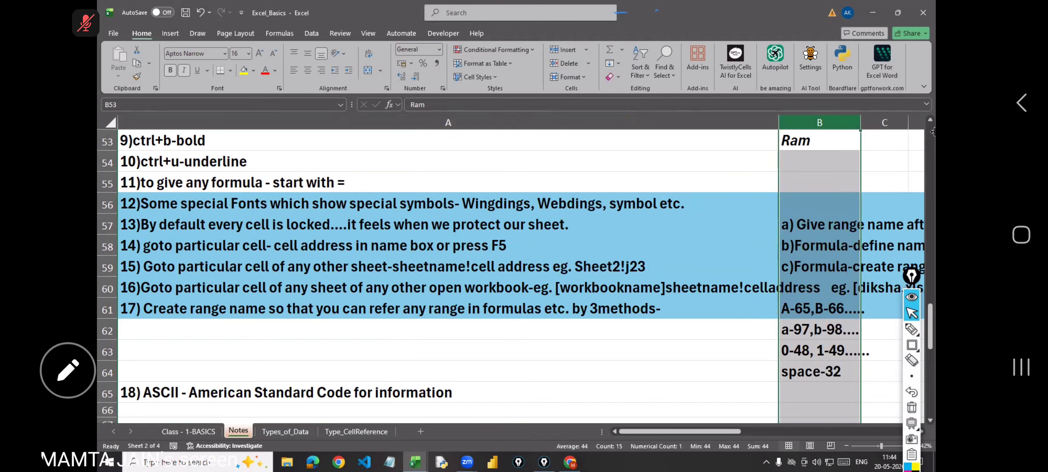
pyautogui.moveTo(860, 124); pyautogui.dragTo(864, 125)
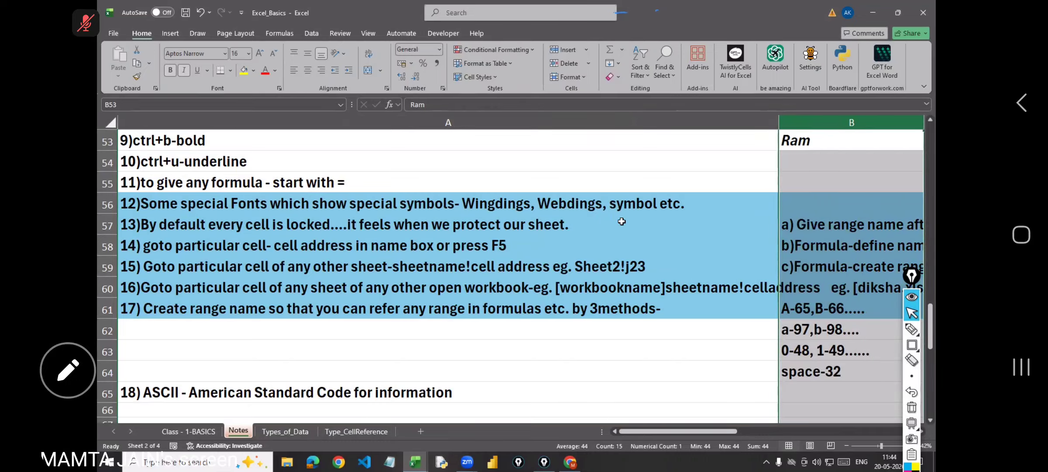
pyautogui.click(450, 266)
# Step: Switch to the Formulas workbook and select cell D21 on Sheet2
pyautogui.click(415, 462)
pyautogui.click(363, 415)
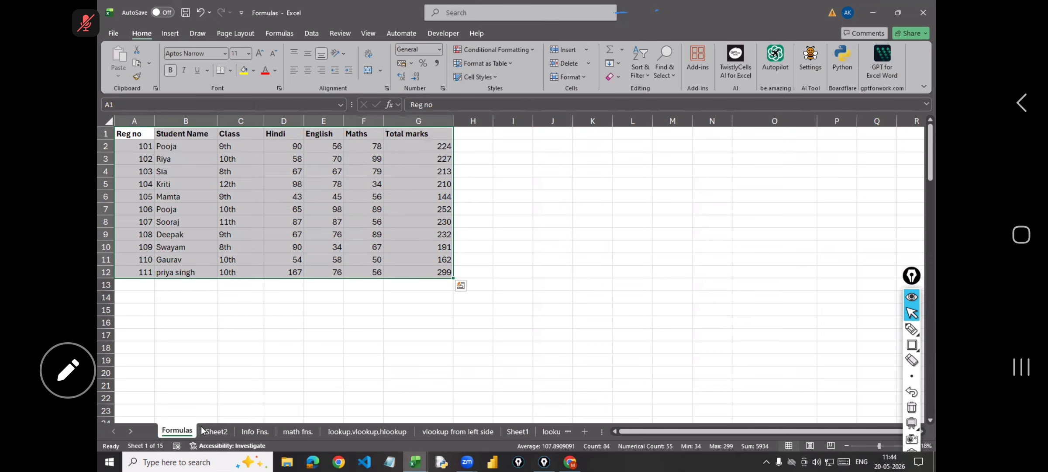
pyautogui.click(215, 433)
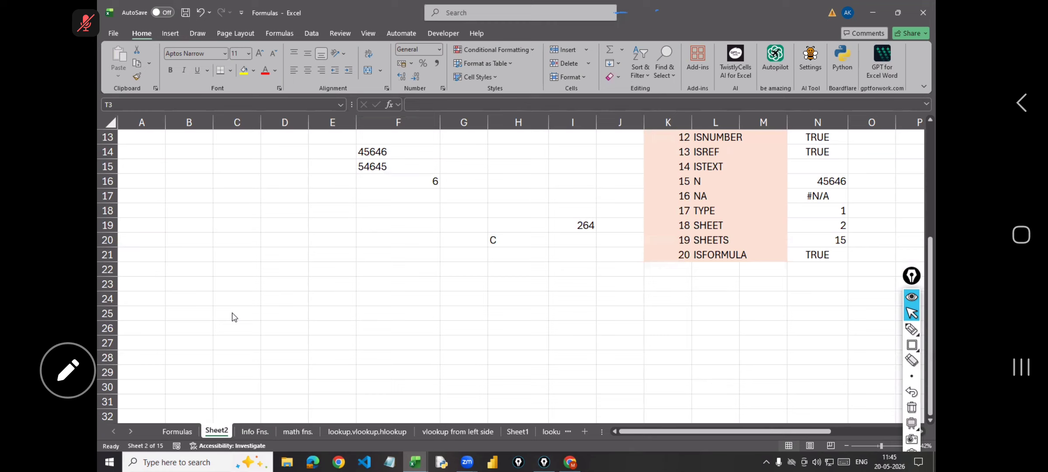
pyautogui.click(415, 462)
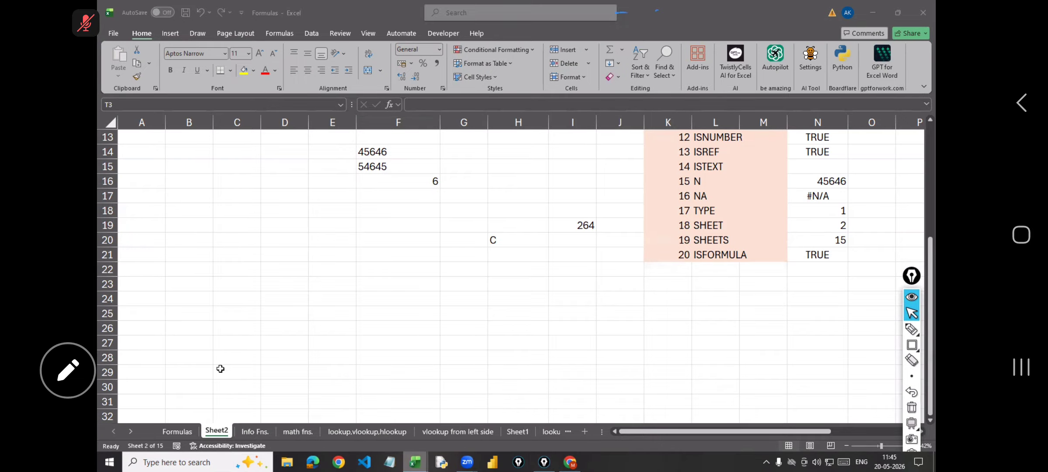
pyautogui.click(271, 258)
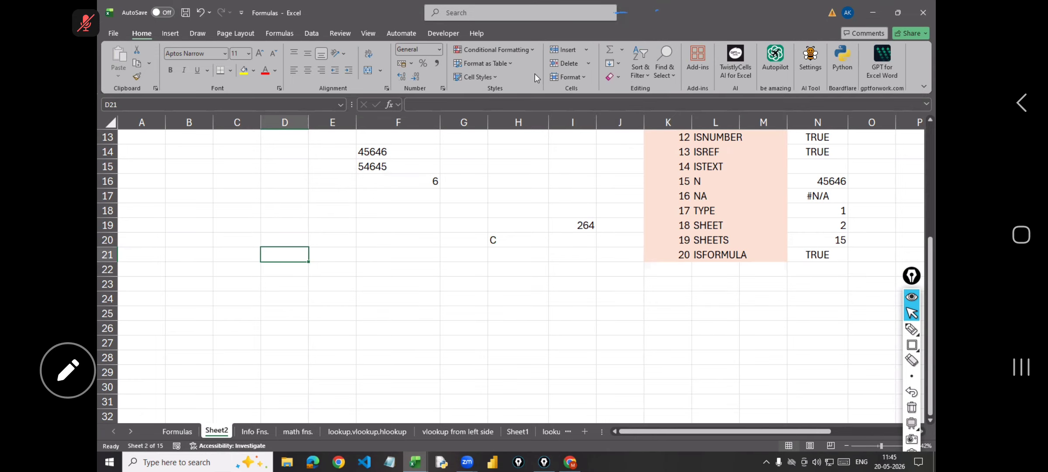
# Step: Return to the AllFormulas workbook and start a reference to the other workbook with [formulas in the Name Box
pyautogui.click(421, 464)
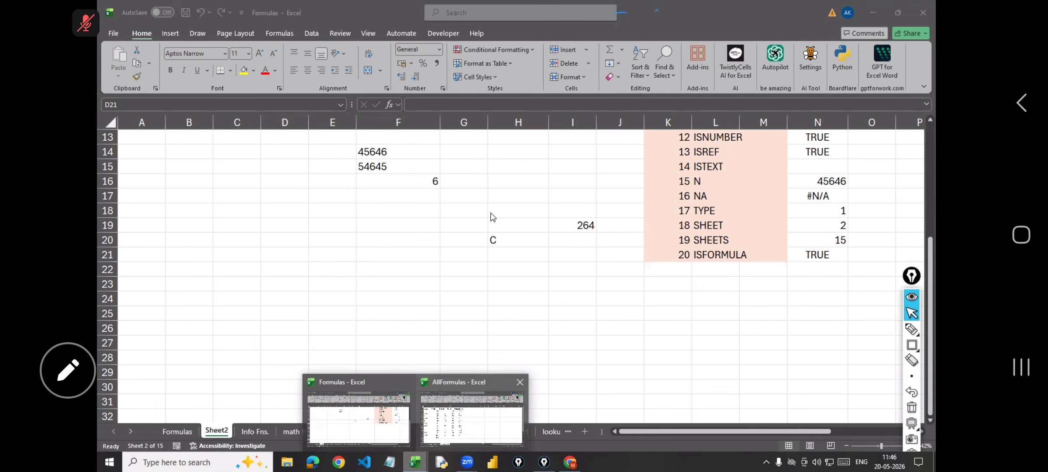
pyautogui.click(456, 413)
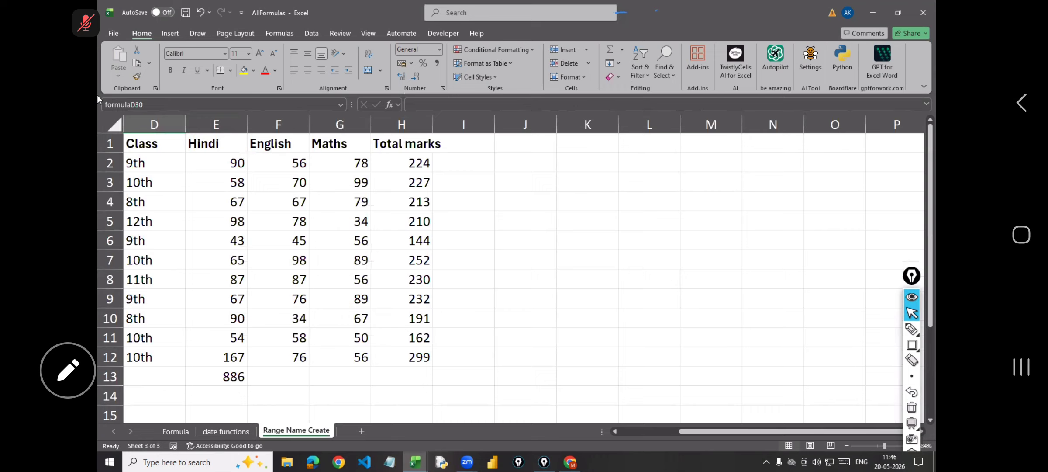
pyautogui.click(112, 104)
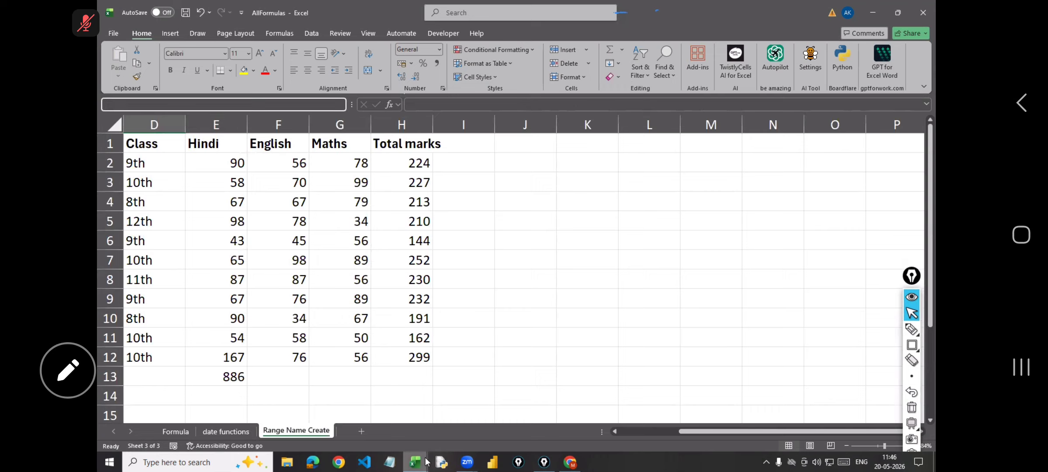
pyautogui.moveTo(415, 462)
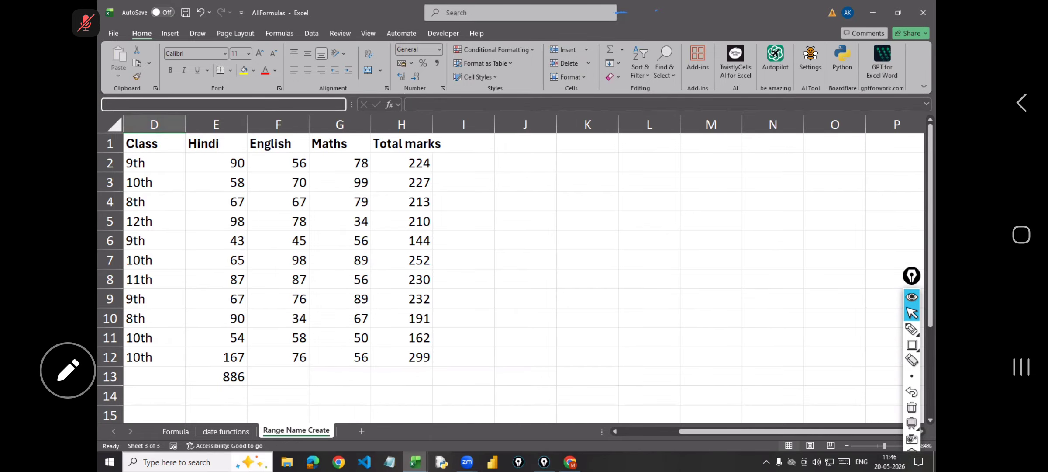
pyautogui.write('[formulas')
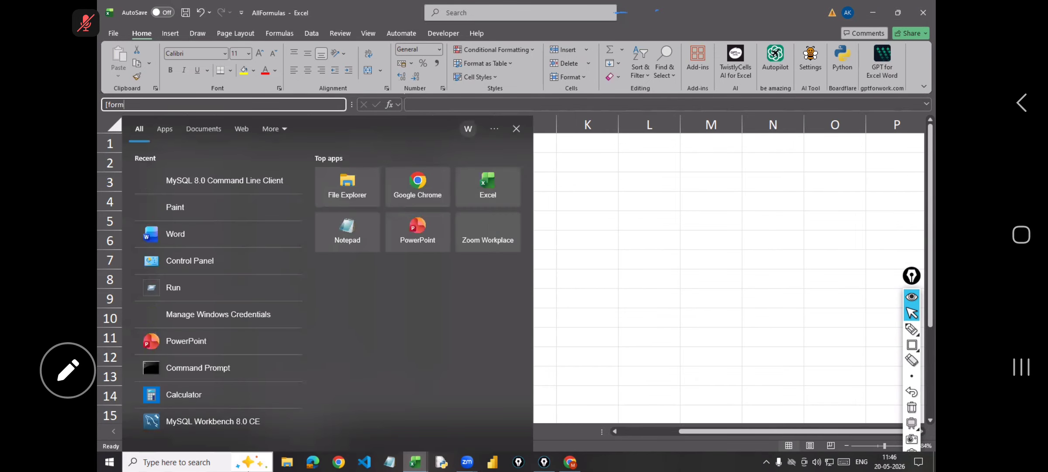
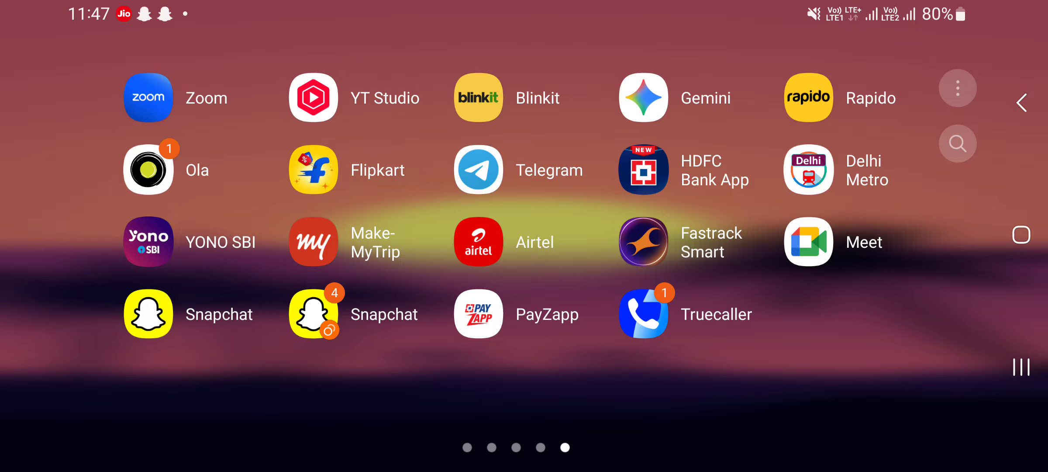
pyautogui.click(1022, 103)
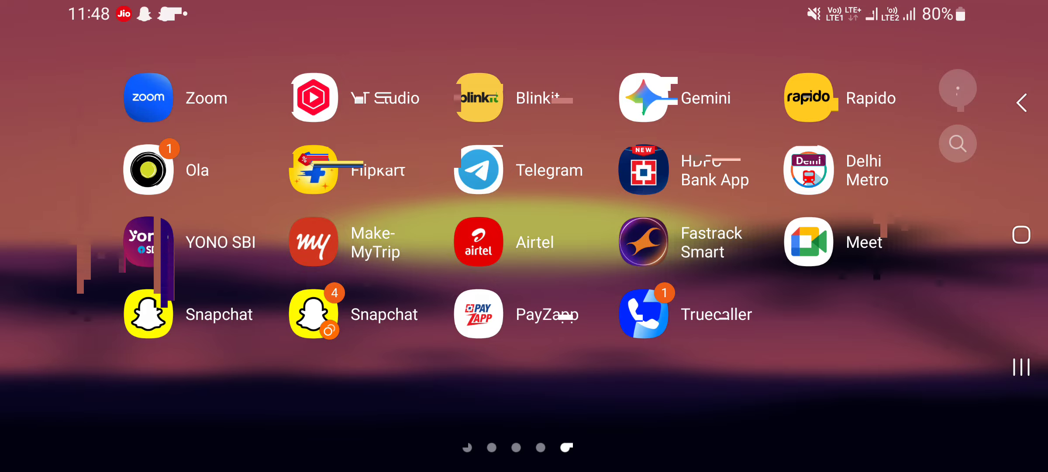
pyautogui.moveTo(524, 4); pyautogui.dragTo(524, 262)
pyautogui.scroll(-4, 524, 279)
pyautogui.click(524, 265)
pyautogui.press('Delete')
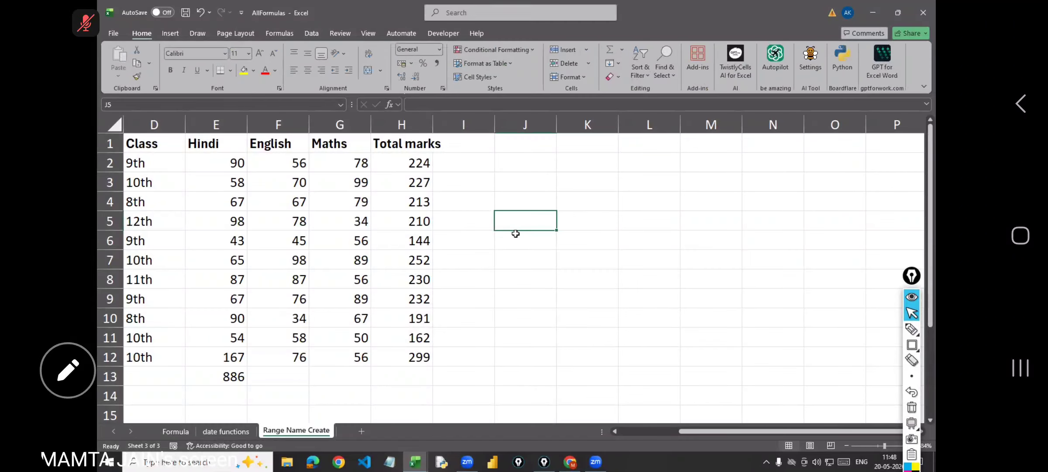
# Step: Undo the last changes to restore the reference text in J5 and the rectangle, and delete the enlarged picture of the text
pyautogui.hotkey('ctrl', 'z')
pyautogui.hotkey('ctrl', 'z')
pyautogui.hotkey('ctrl', 'z')
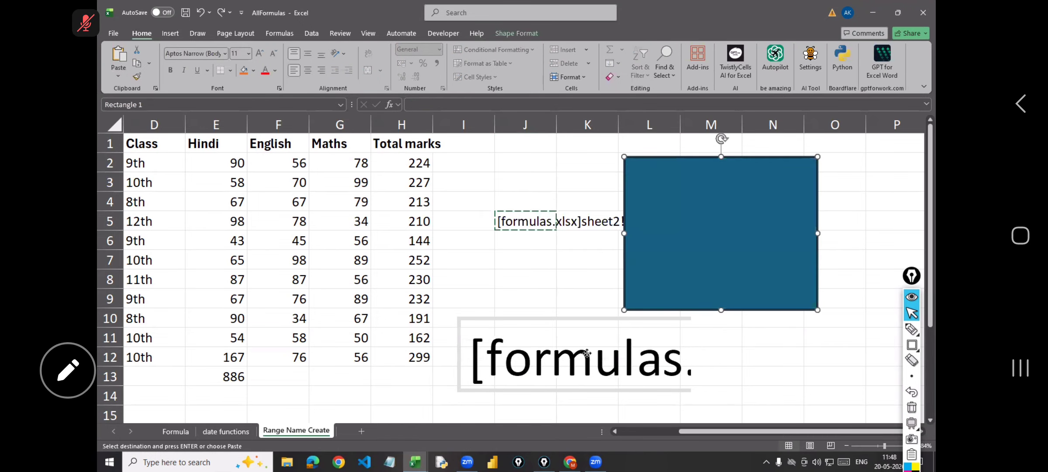
pyautogui.click(590, 331)
pyautogui.press('Delete')
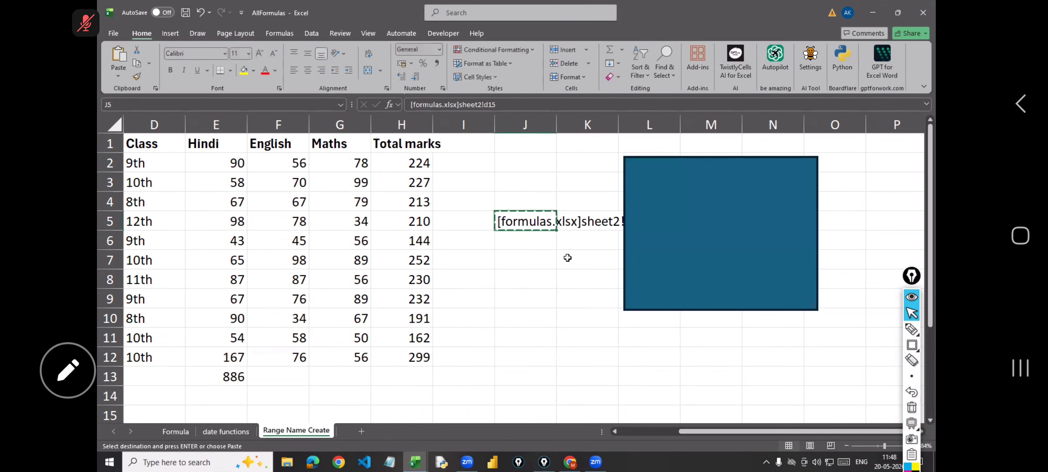
# Step: Try to paste the copied cell J5 into the rectangle, and move the pasted picture below the table
pyautogui.click(566, 259)
pyautogui.click(704, 230)
pyautogui.click(541, 219)
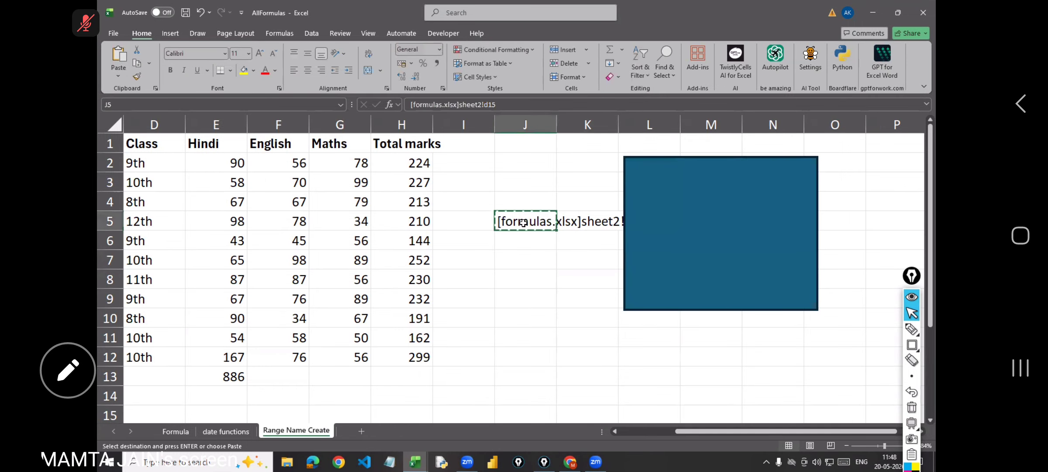
pyautogui.click(653, 172)
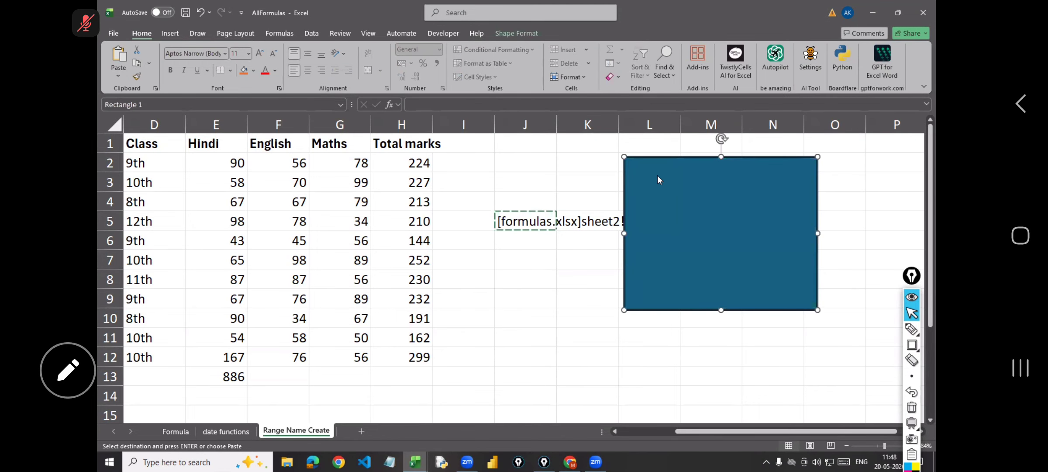
pyautogui.hotkey('ctrl', 'v')
pyautogui.moveTo(525, 221); pyautogui.dragTo(485, 381)
# Step: Move the text [formulas.xlsx]sheet2!d15 out of cell J5 and into the rectangle
pyautogui.doubleClick(525, 221)
pyautogui.hotkey('ctrl', 'a')
pyautogui.hotkey('ctrl', 'x')
pyautogui.click(667, 201)
pyautogui.hotkey('ctrl', 'v')
# Step: Shrink the rectangle's height around its reference text and delete the leftover picture of the copied cell
pyautogui.moveTo(818, 156); pyautogui.dragTo(840, 148)
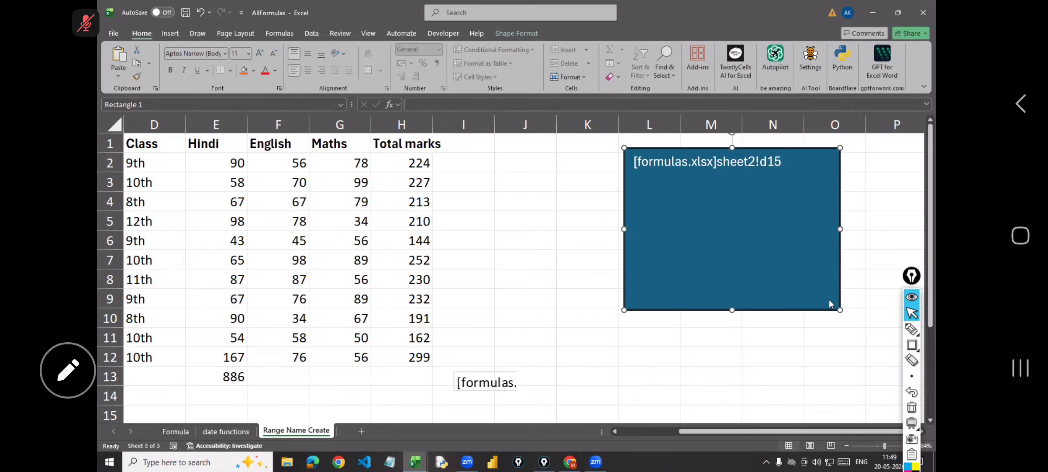
pyautogui.moveTo(840, 309); pyautogui.dragTo(819, 236)
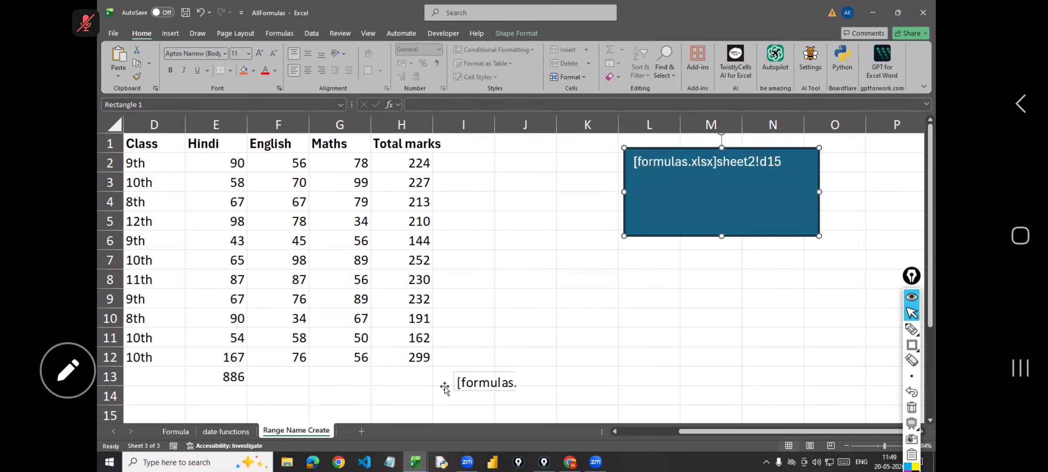
pyautogui.click(444, 385)
pyautogui.press('Delete')
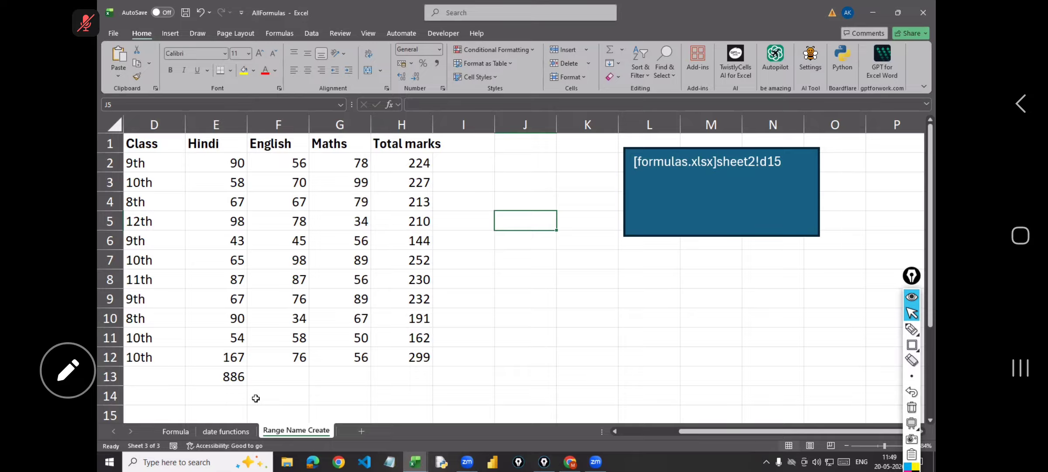
# Step: Jump from the date functions sheet to the named range hello1 using the Name Box
pyautogui.click(225, 431)
pyautogui.click(114, 101)
pyautogui.write('hello1')
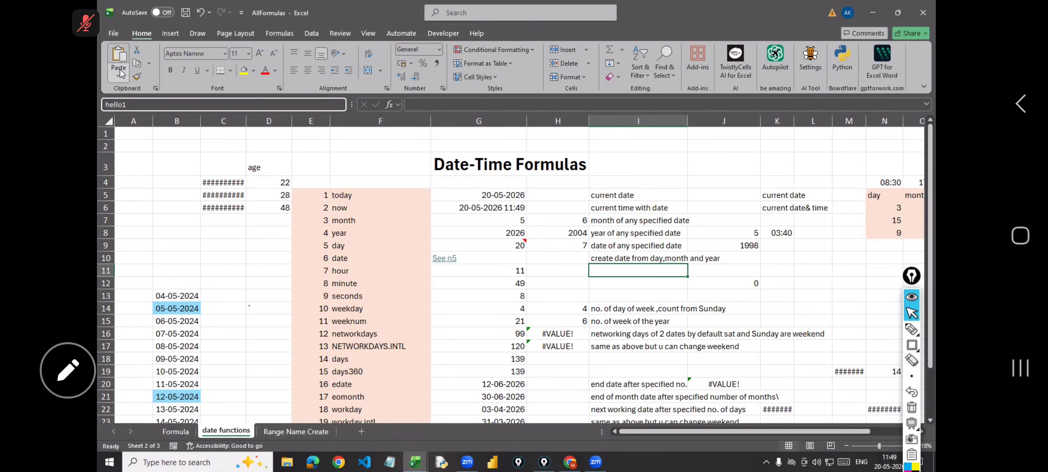
pyautogui.press('Return')
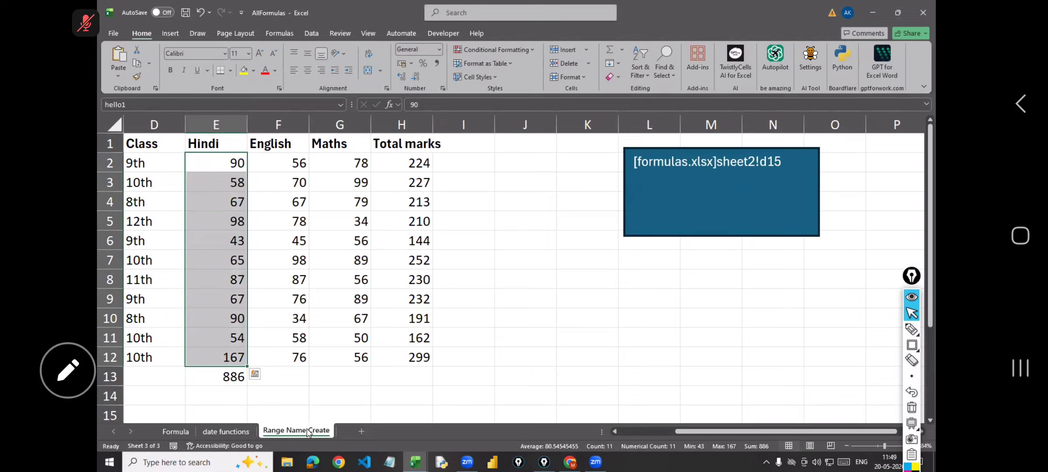
# Step: Select the English marks in F2:F12, and move the selection to the empty cell J4
pyautogui.moveTo(297, 160); pyautogui.dragTo(297, 358)
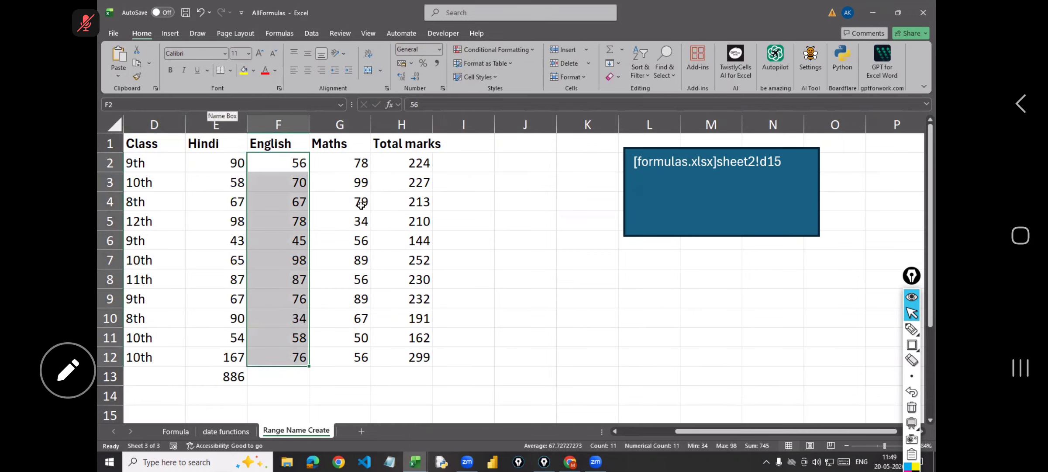
pyautogui.click(497, 271)
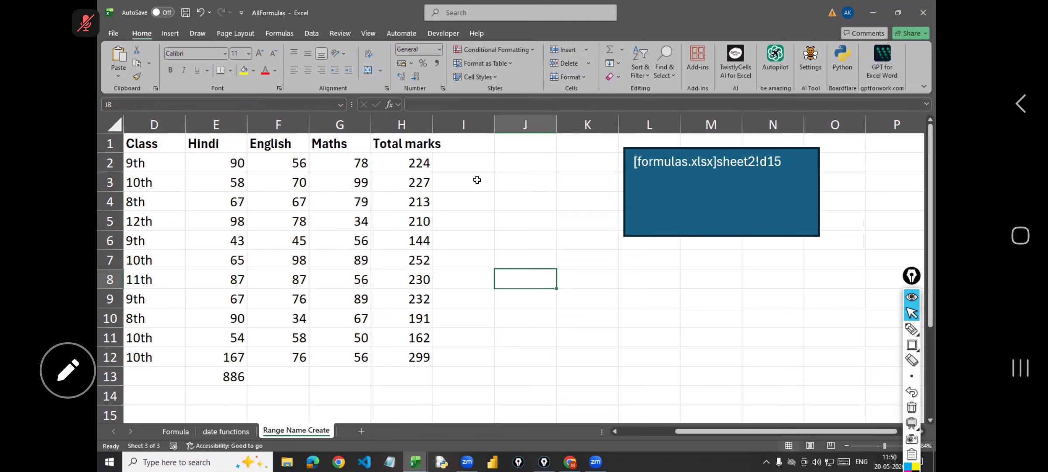
pyautogui.click(519, 202)
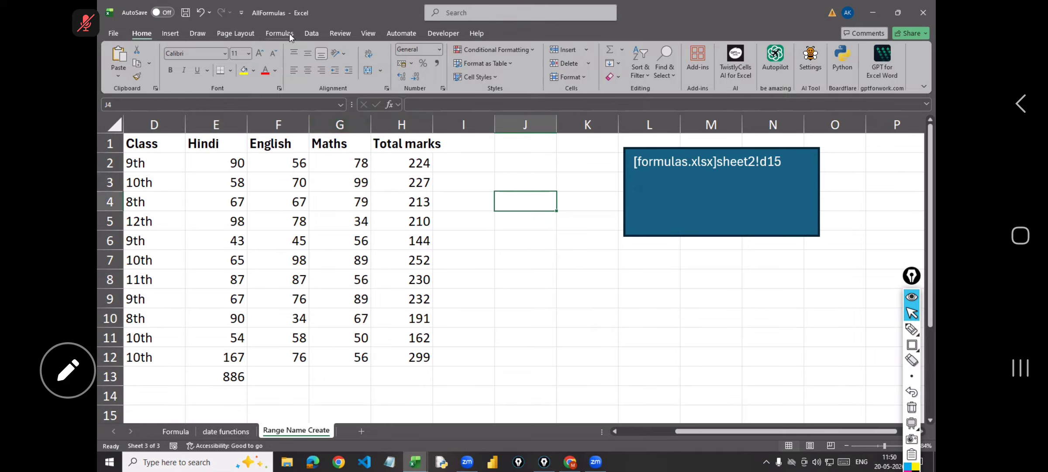
# Step: Open the Name Manager, move it down and look through the workbook's list of defined names
pyautogui.click(289, 33)
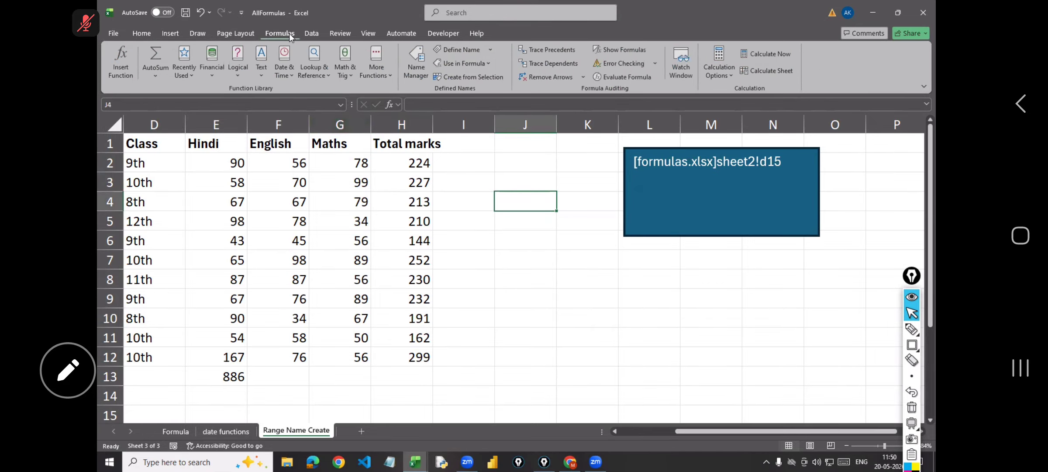
pyautogui.click(419, 73)
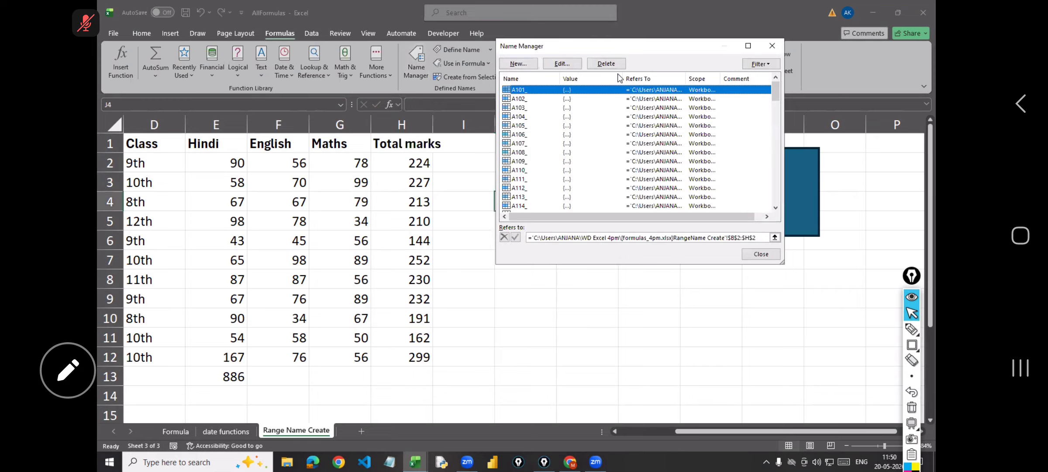
pyautogui.moveTo(620, 45); pyautogui.dragTo(620, 77)
pyautogui.scroll(-10, 568, 166)
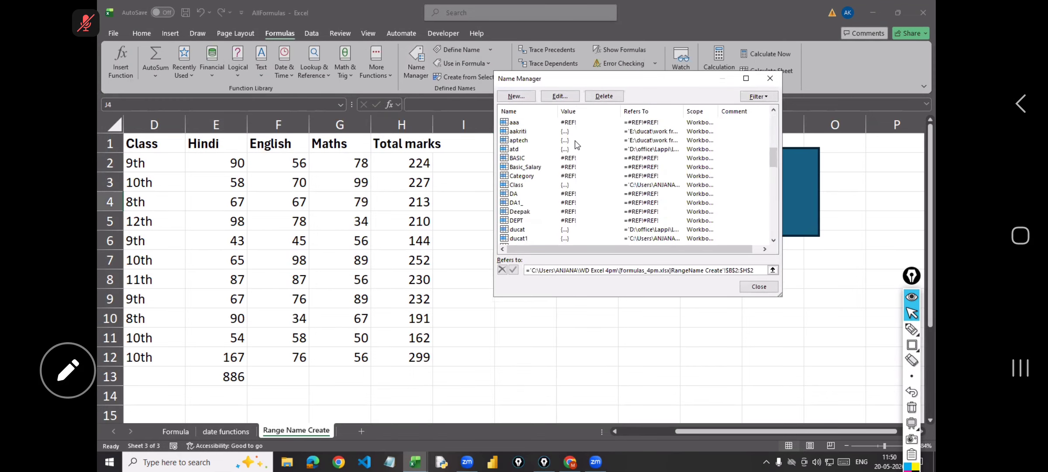
pyautogui.scroll(-10, 592, 187)
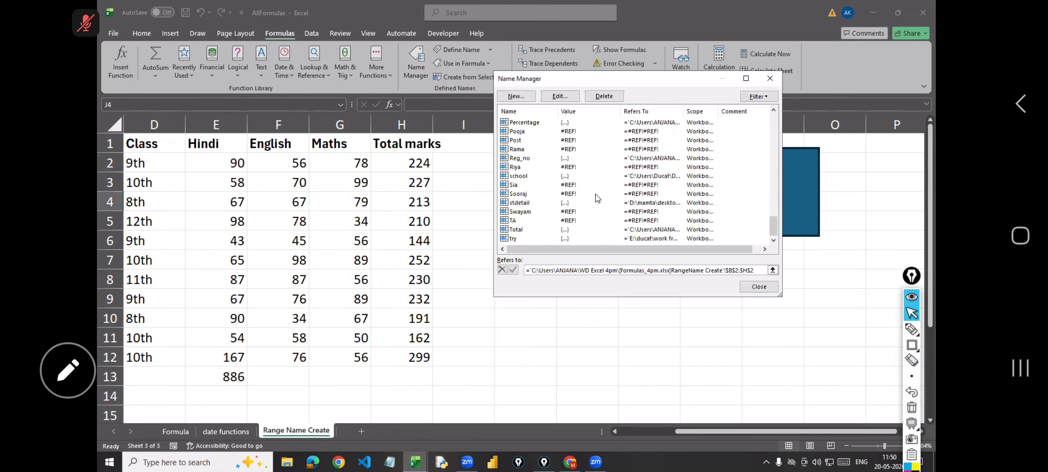
# Step: Delete every defined name in the workbook, from A101_ through try, and close the Name Manager
pyautogui.scroll(20, 596, 194)
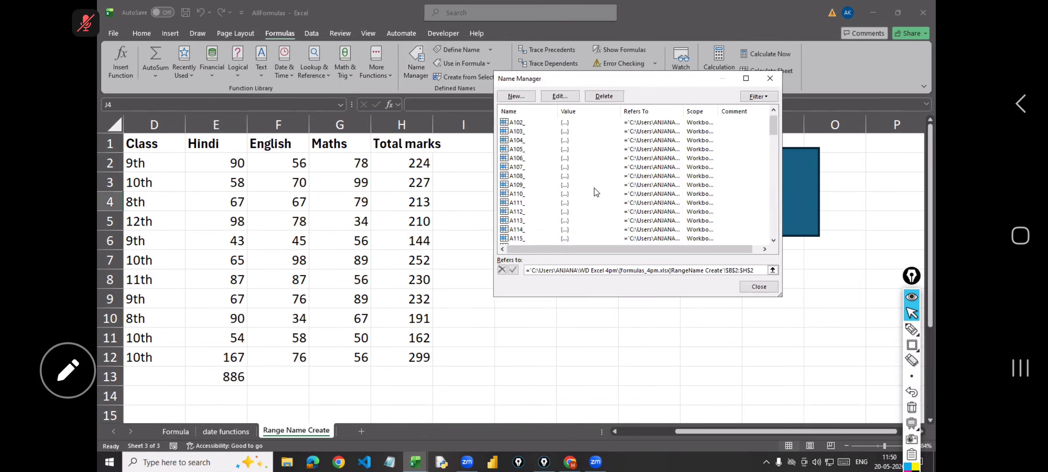
pyautogui.scroll(1, 596, 192)
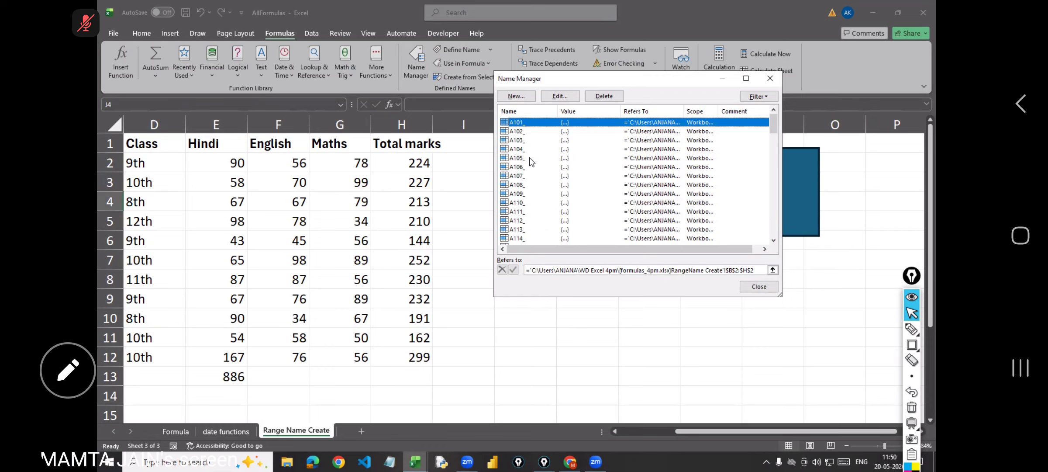
pyautogui.keyDown('shift'); pyautogui.click(559, 238); pyautogui.keyUp('shift')
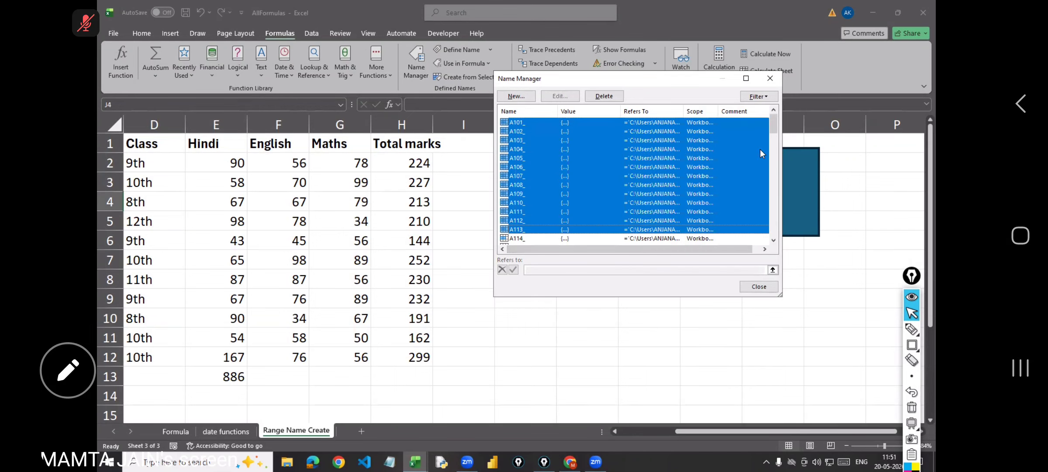
pyautogui.scroll(-5, 760, 183)
pyautogui.moveTo(774, 155); pyautogui.dragTo(783, 249)
pyautogui.keyDown('shift'); pyautogui.click(663, 237); pyautogui.keyUp('shift')
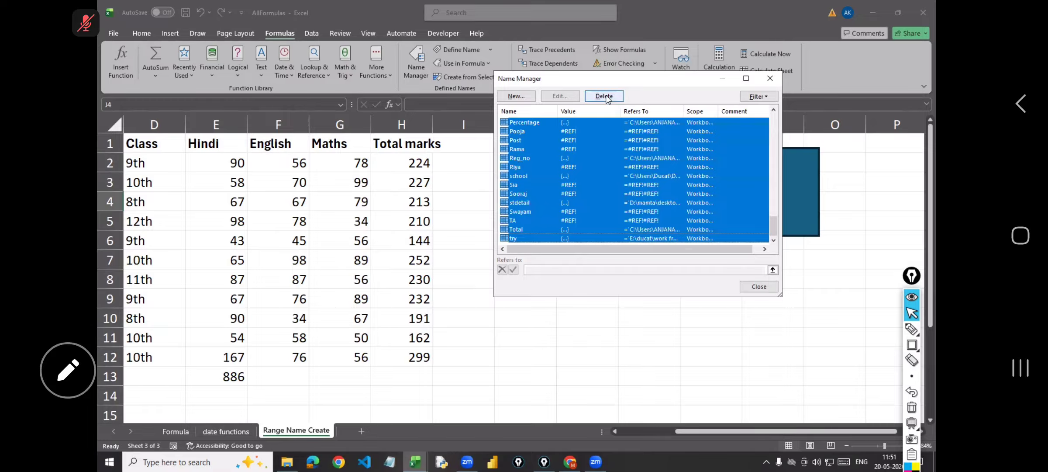
pyautogui.click(606, 97)
pyautogui.click(668, 217)
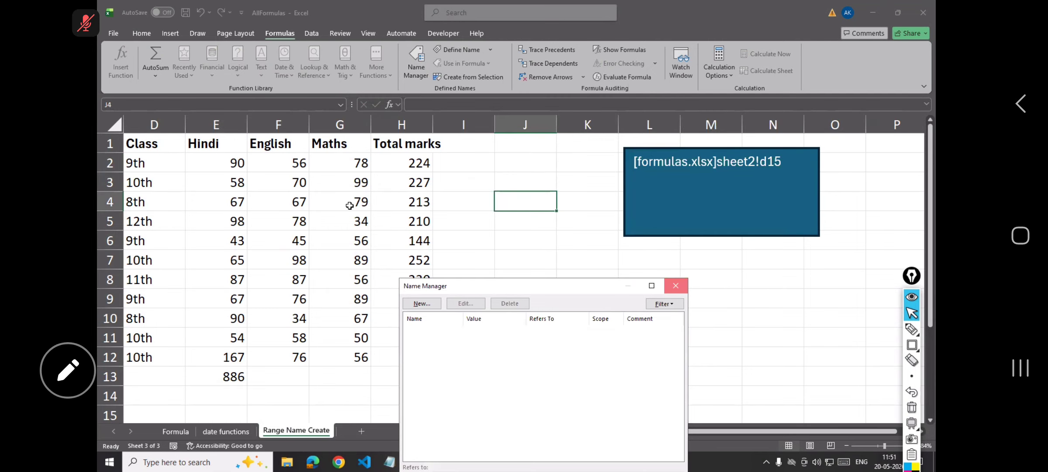
pyautogui.click(684, 287)
# Step: Name the Hindi marks in E2:E12 hello1 using the Name Box
pyautogui.click(234, 163)
pyautogui.hotkey('shift', 'Down')
pyautogui.hotkey('shift', 'Down')
pyautogui.hotkey('shift', 'Down')
pyautogui.hotkey('shift', 'Down')
pyautogui.hotkey('shift', 'Down')
pyautogui.hotkey('shift', 'Down')
pyautogui.hotkey('shift', 'Down')
pyautogui.hotkey('shift', 'Down')
pyautogui.hotkey('shift', 'Down')
pyautogui.hotkey('shift', 'Down')
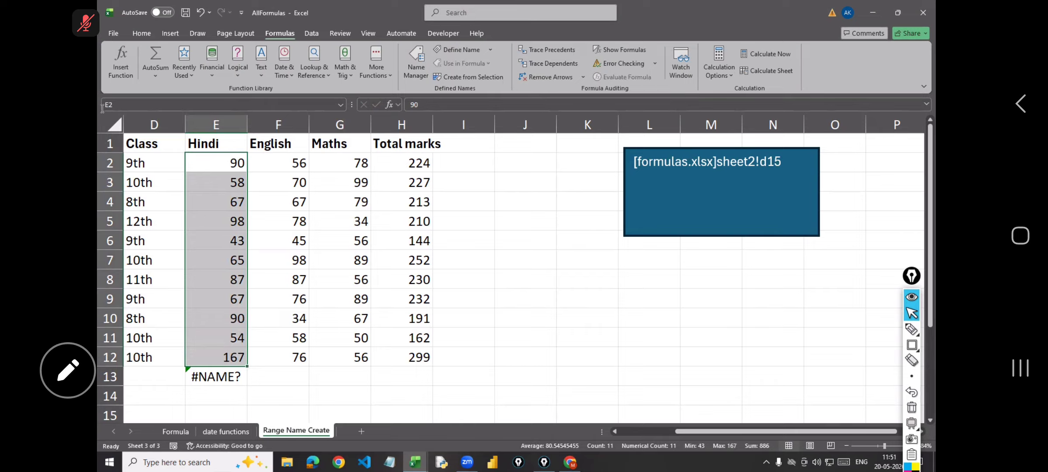
pyautogui.click(103, 105)
pyautogui.write('hello1')
pyautogui.press('Return')
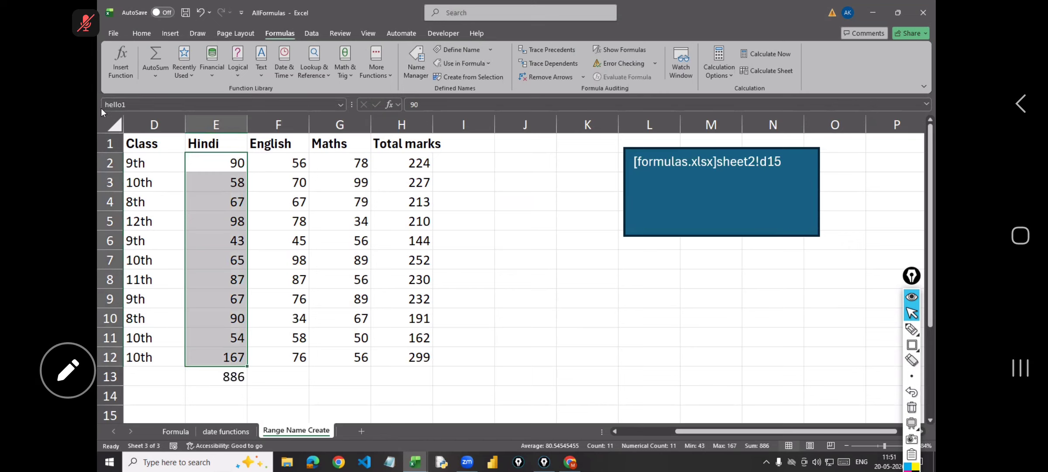
# Step: Define the name hello2 with Workbook scope for the English marks in F2:F12, and move to the empty cell J9
pyautogui.click(414, 69)
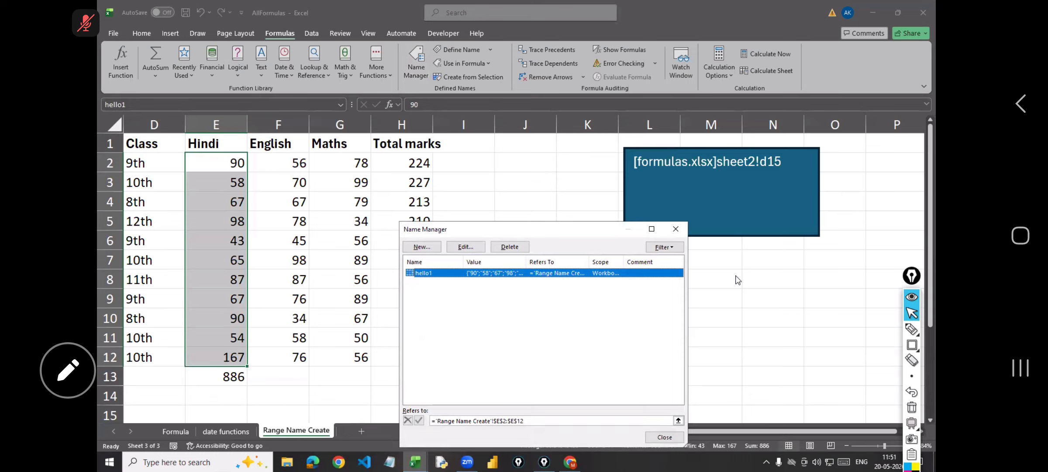
pyautogui.moveTo(599, 233); pyautogui.dragTo(764, 255)
pyautogui.click(590, 273)
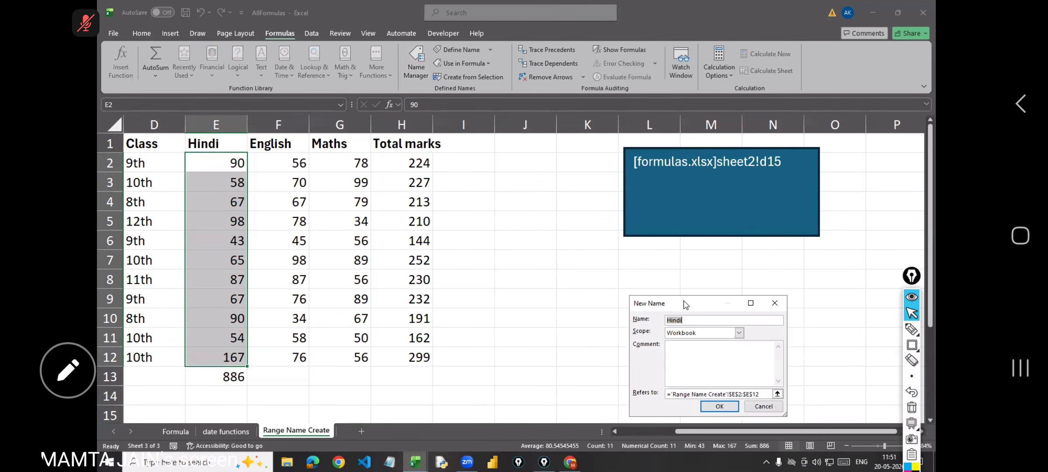
pyautogui.moveTo(686, 304); pyautogui.dragTo(542, 236)
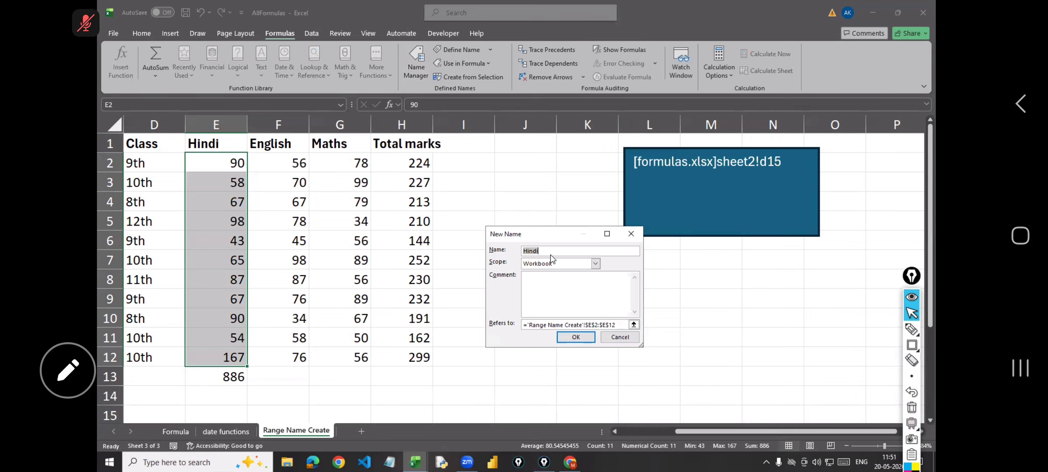
pyautogui.write('hello2')
pyautogui.click(596, 263)
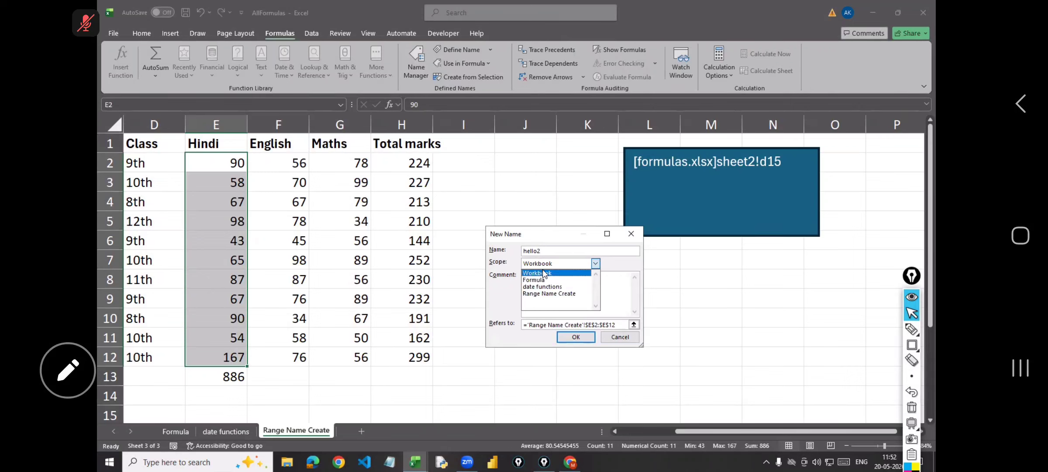
pyautogui.click(553, 260)
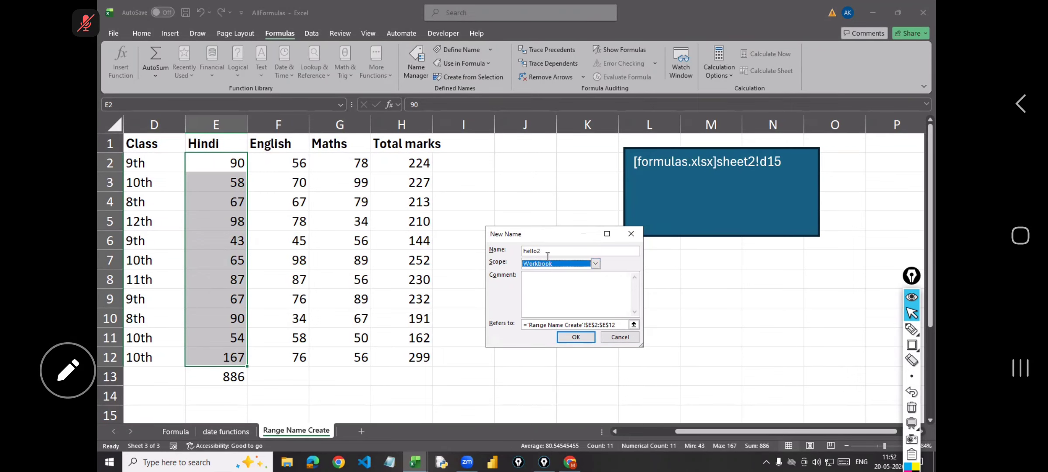
pyautogui.click(576, 338)
pyautogui.click(546, 295)
pyautogui.write('marks')
pyautogui.press('BackSpace')
pyautogui.press('BackSpace')
pyautogui.press('BackSpace')
pyautogui.press('BackSpace')
pyautogui.press('BackSpace')
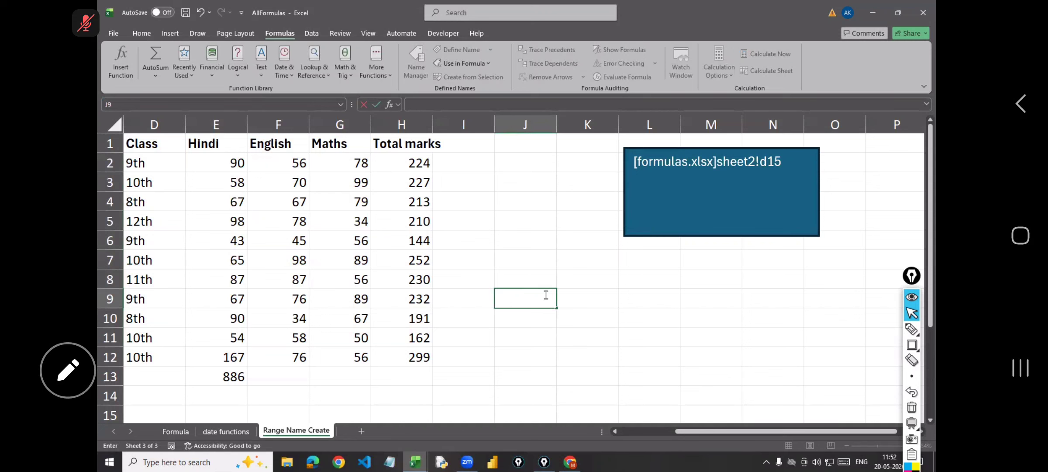
# Step: Enter the formula =max(hello2) in cell J9 to find the highest English mark
pyautogui.write('=max')
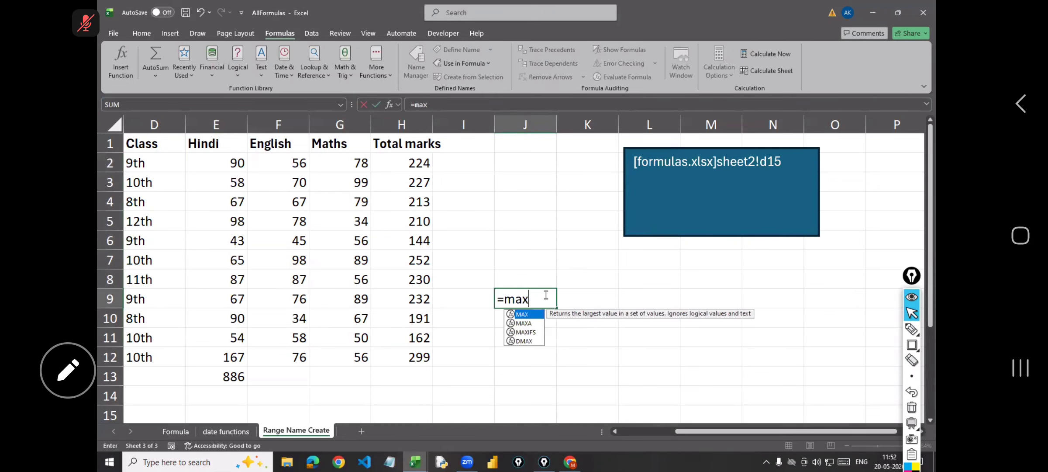
pyautogui.write('(hello')
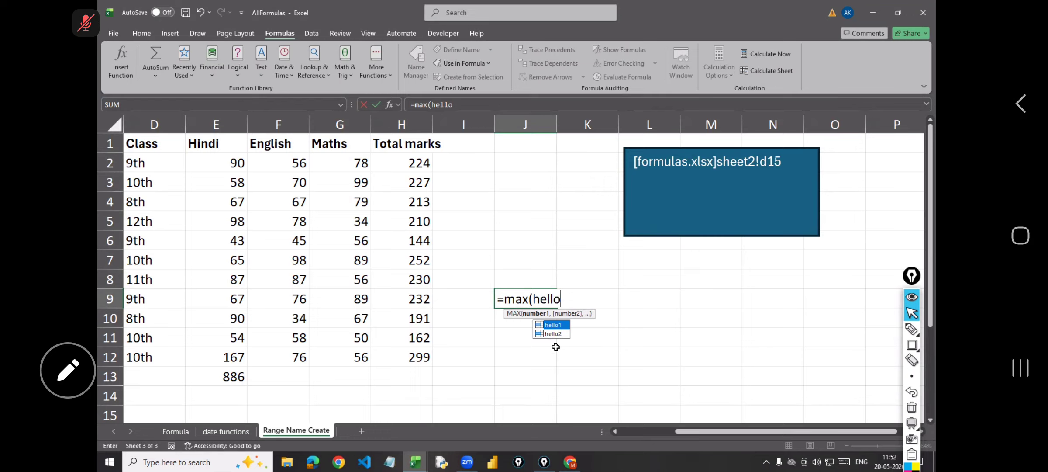
pyautogui.press('Down')
pyautogui.press('Tab')
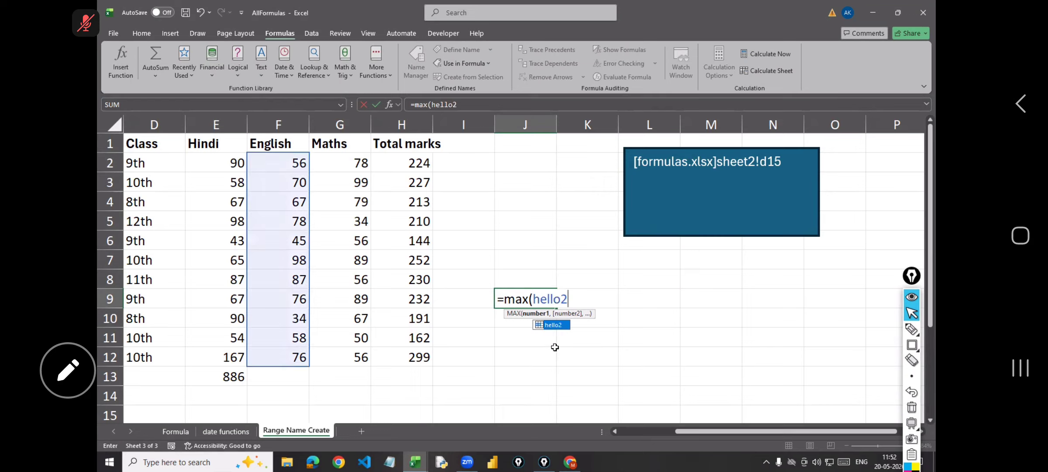
pyautogui.write(')')
pyautogui.press('Return')
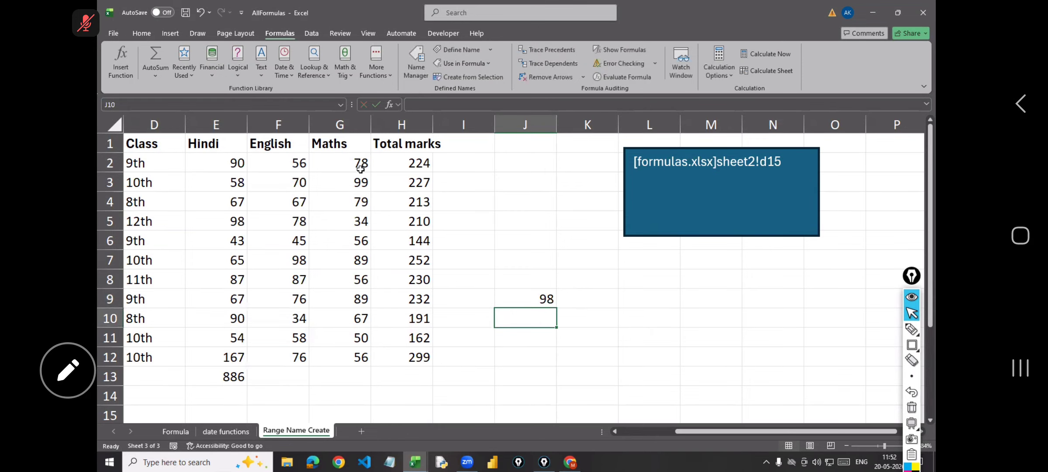
# Step: Review the definition of hello2 in the Name Manager without changing its name or referenced range
pyautogui.click(417, 69)
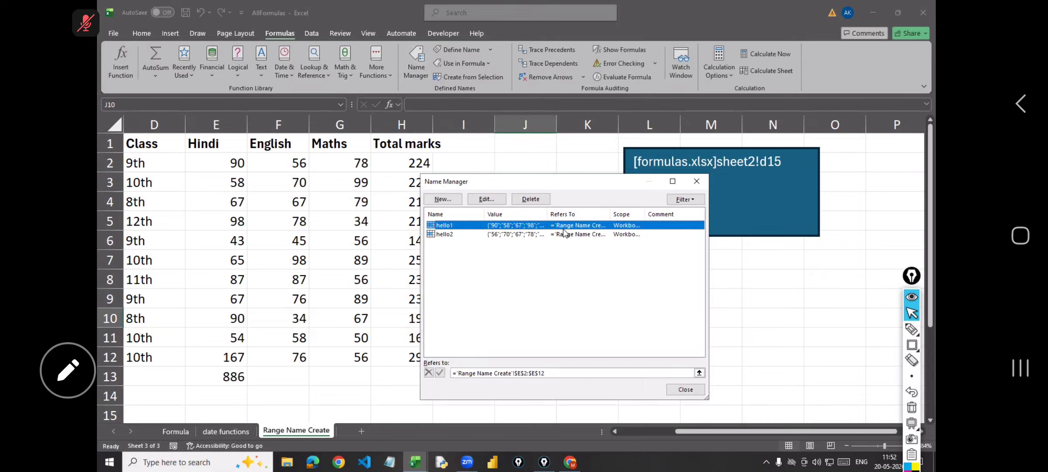
pyautogui.click(502, 234)
pyautogui.click(486, 199)
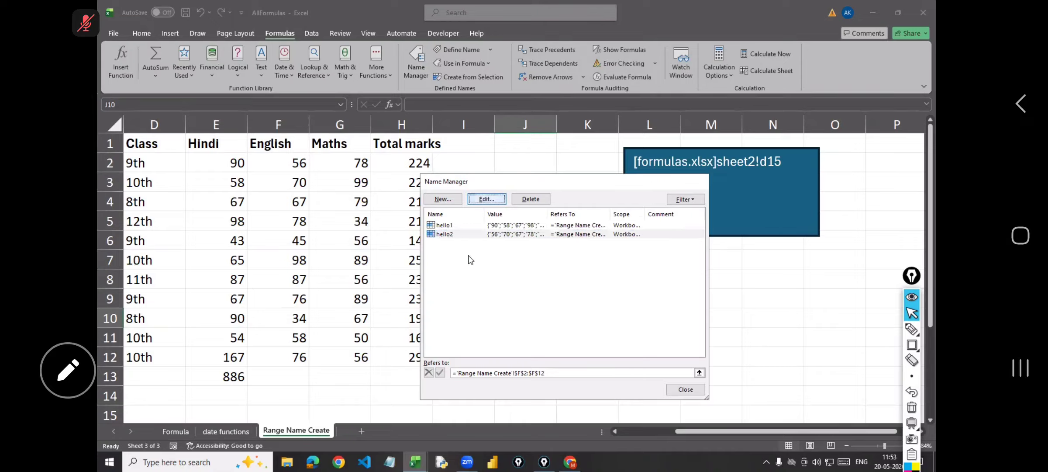
pyautogui.click(617, 324)
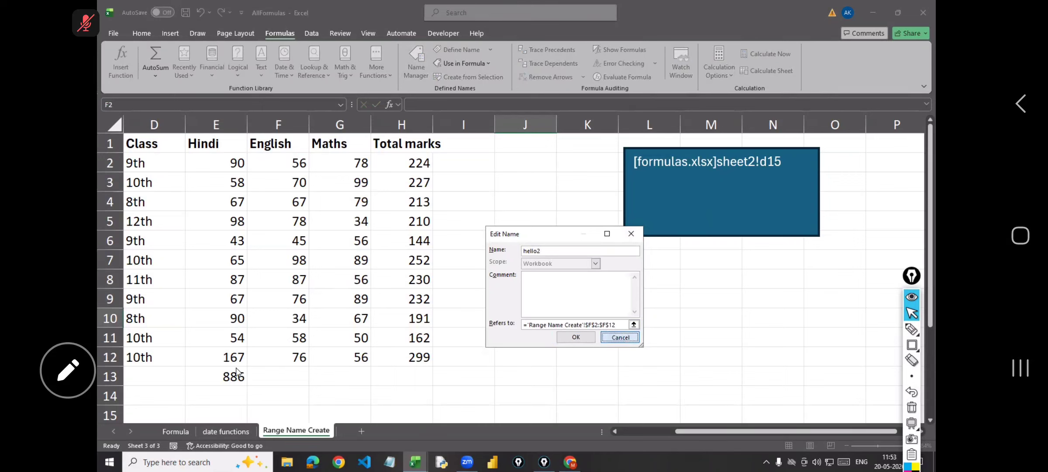
pyautogui.click(620, 337)
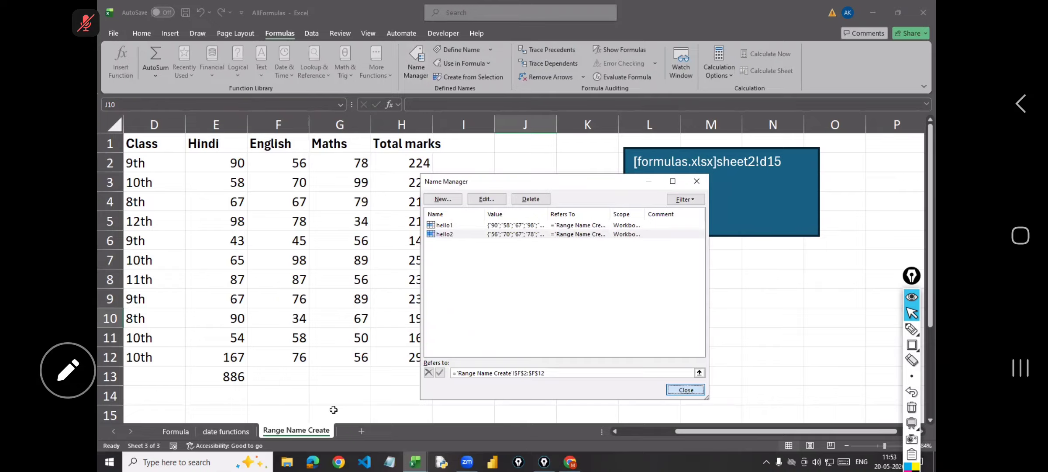
pyautogui.press('Escape')
# Step: Go to the date functions sheet and jump from there to the named range hello2 using the Name Box
pyautogui.click(109, 107)
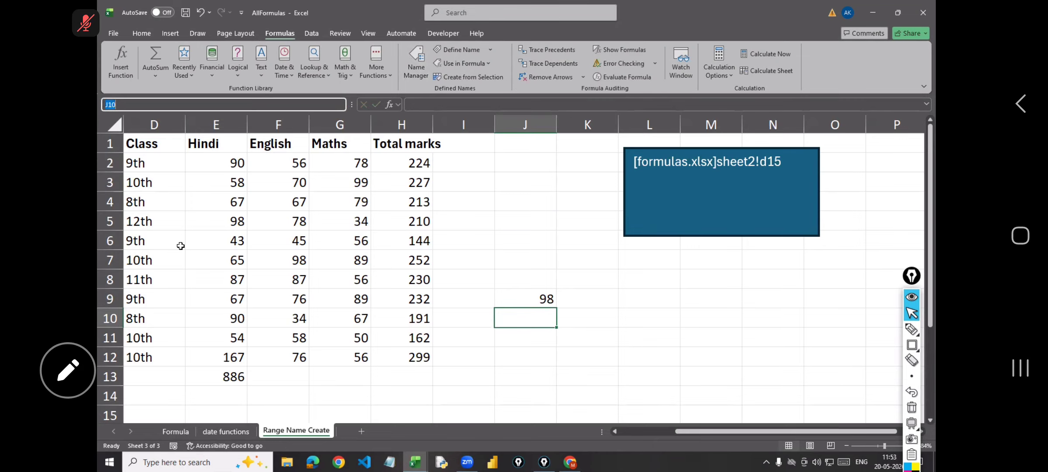
pyautogui.click(226, 431)
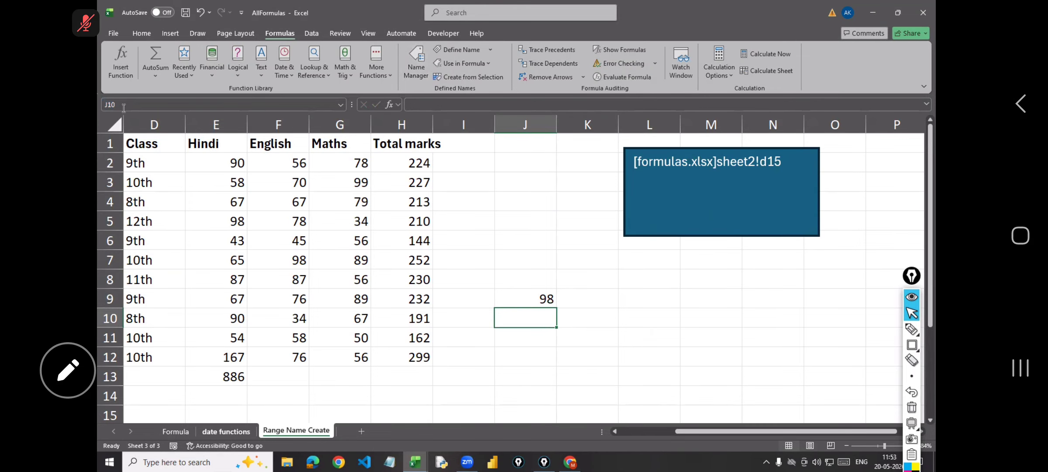
pyautogui.click(108, 103)
pyautogui.write('hello')
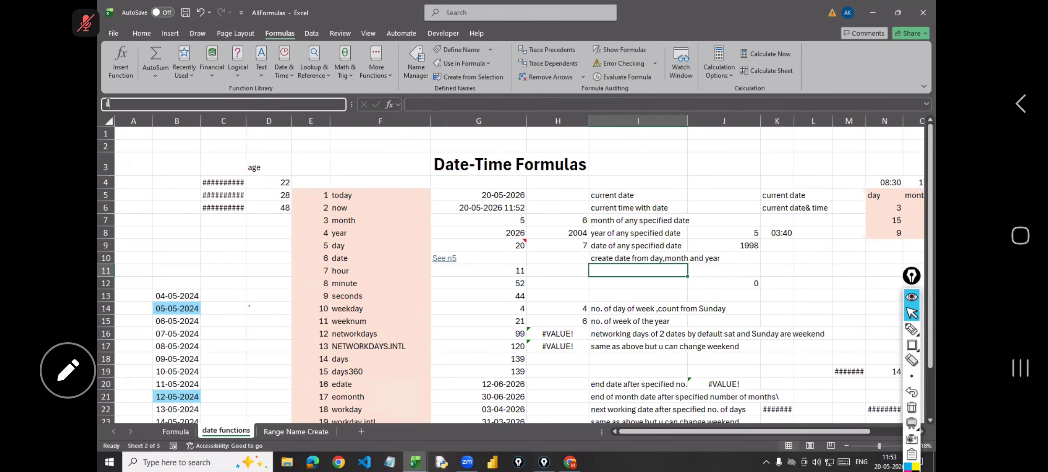
pyautogui.write('2')
pyautogui.press('Return')
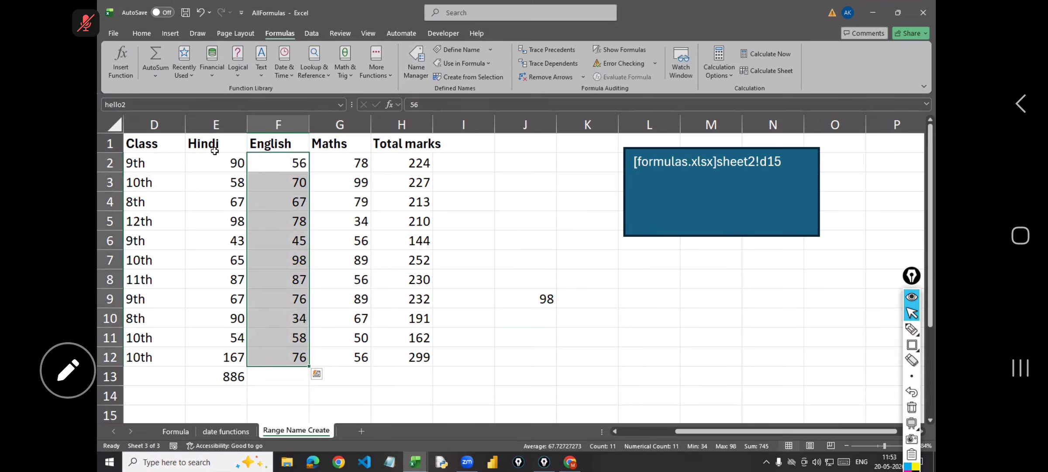
# Step: Select the English marks in F2:F12 by hand to check their name, and move to the empty cell J6
pyautogui.click(468, 237)
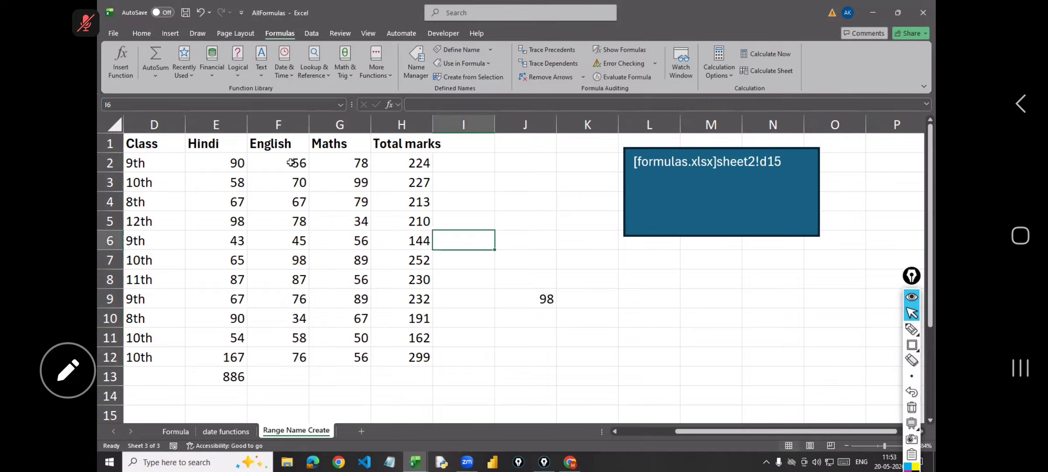
pyautogui.moveTo(284, 163); pyautogui.dragTo(302, 349)
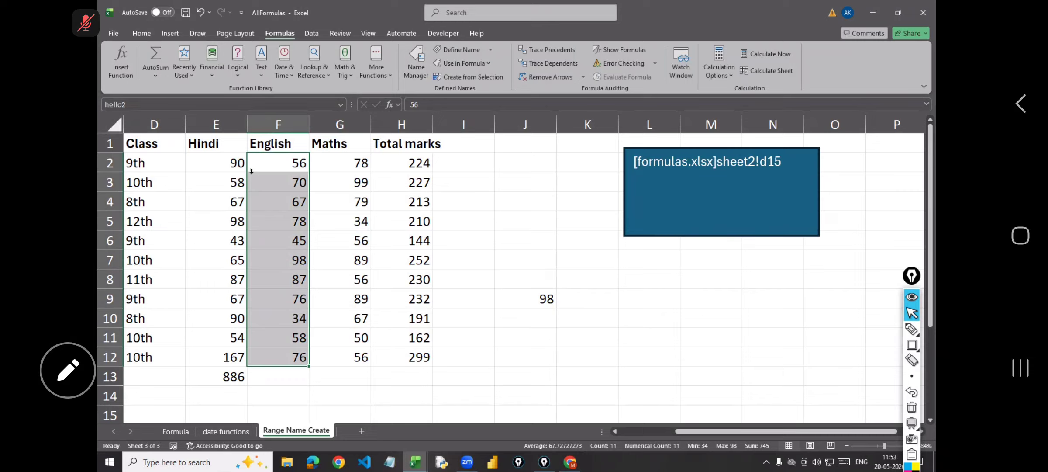
pyautogui.click(522, 236)
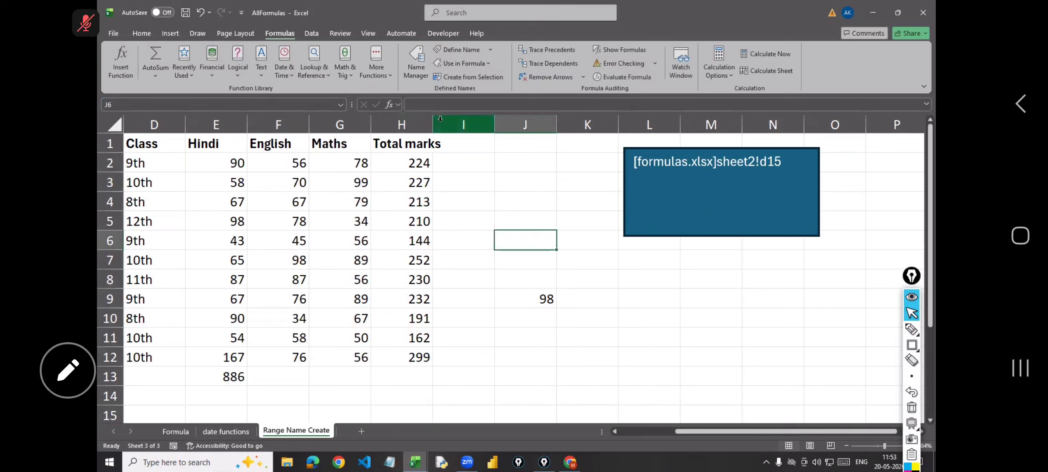
# Step: Define the name hello3, scoped to the Range Name Create sheet, for the Maths marks in G2:G12
pyautogui.click(415, 72)
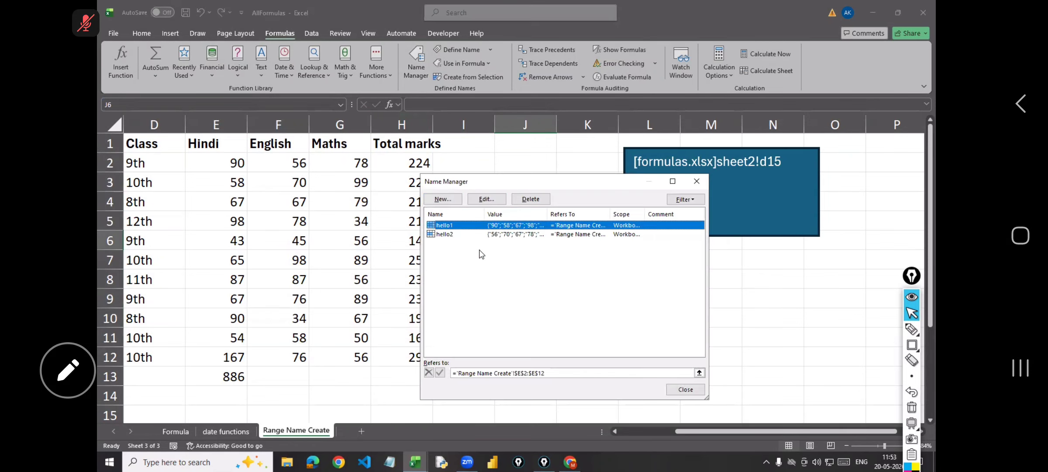
pyautogui.click(442, 200)
pyautogui.write('hello3')
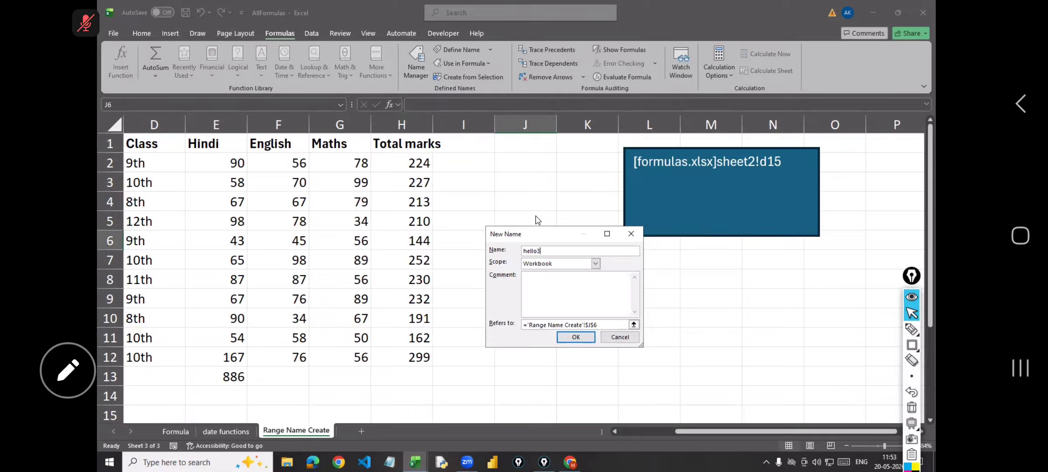
pyautogui.click(596, 264)
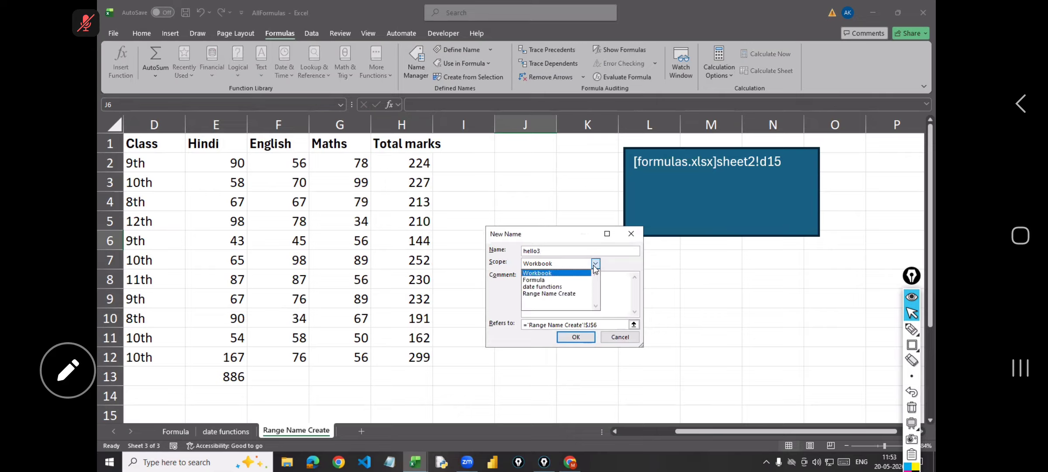
pyautogui.click(547, 294)
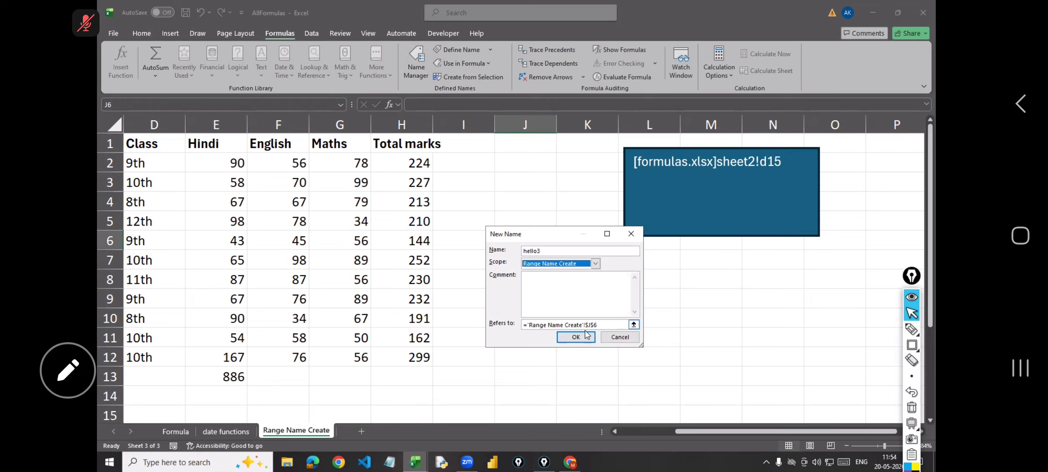
pyautogui.click(523, 325)
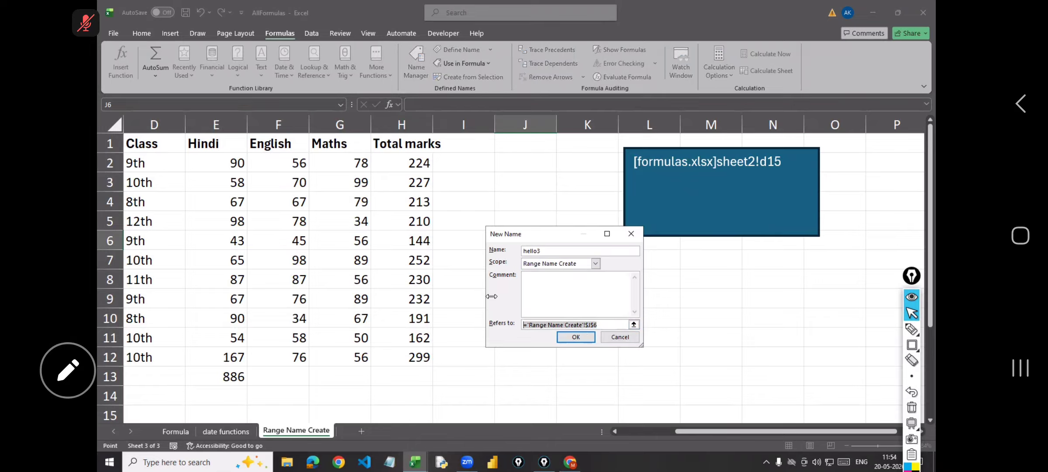
pyautogui.moveTo(363, 165); pyautogui.dragTo(363, 353)
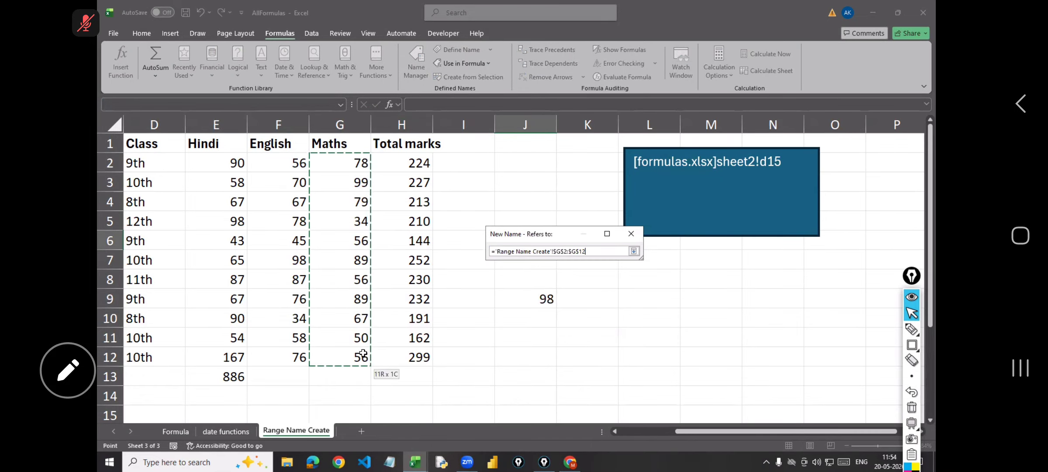
pyautogui.click(575, 337)
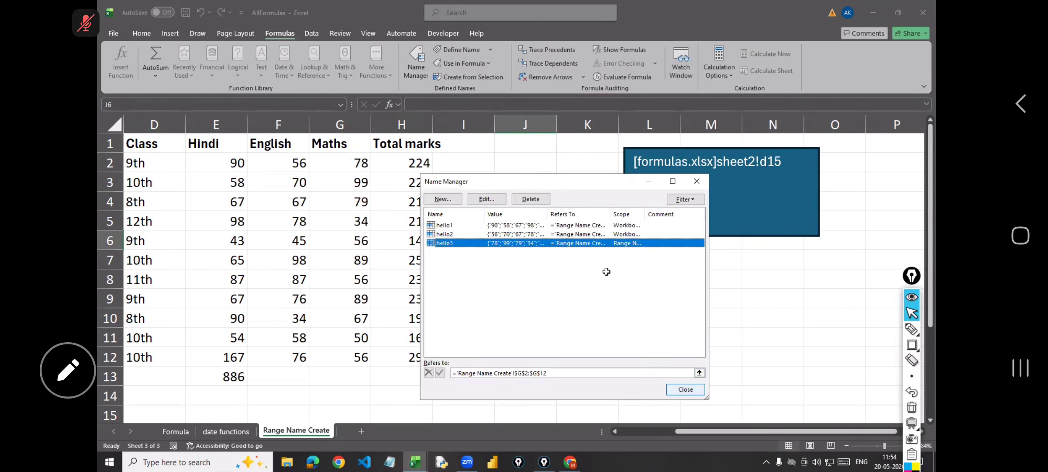
# Step: Close the Name Manager and enter the formula =min(hello3) in J12 to find the lowest Maths mark
pyautogui.click(686, 389)
pyautogui.click(683, 297)
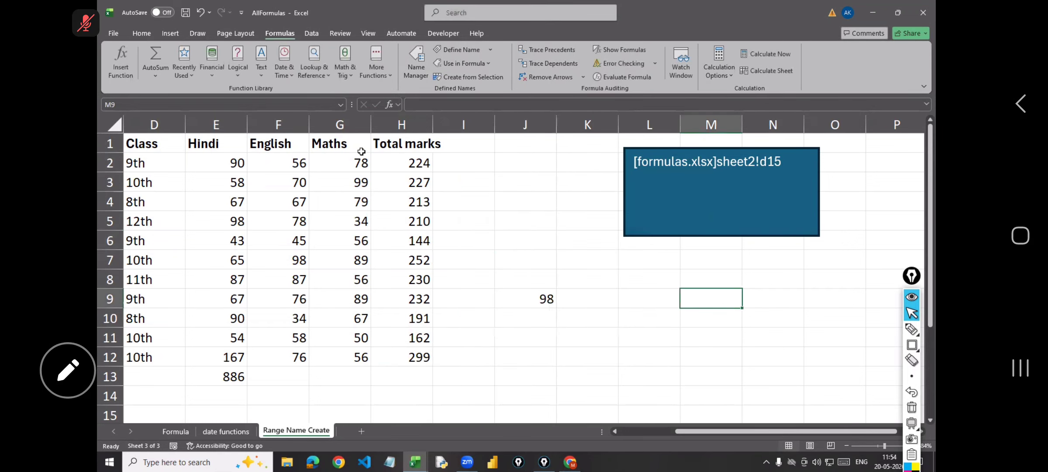
pyautogui.click(535, 350)
pyautogui.write('=mi')
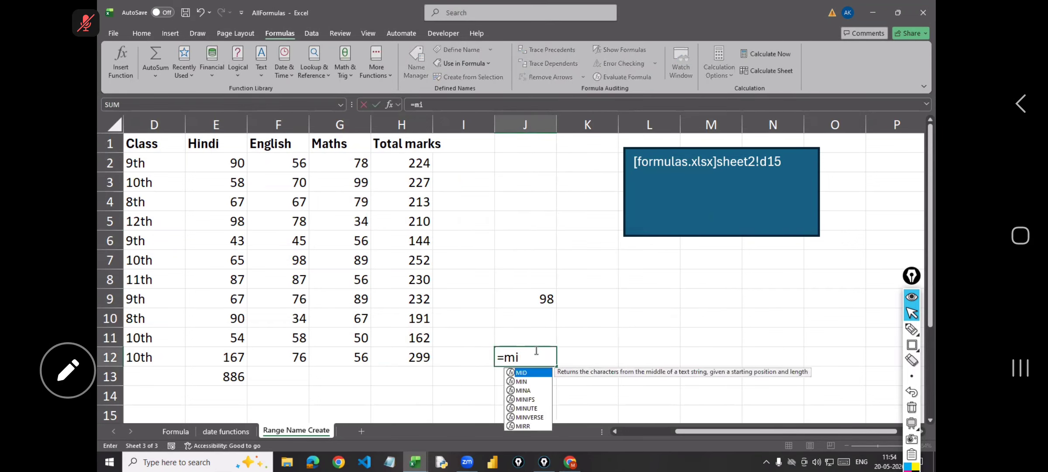
pyautogui.write('n(he')
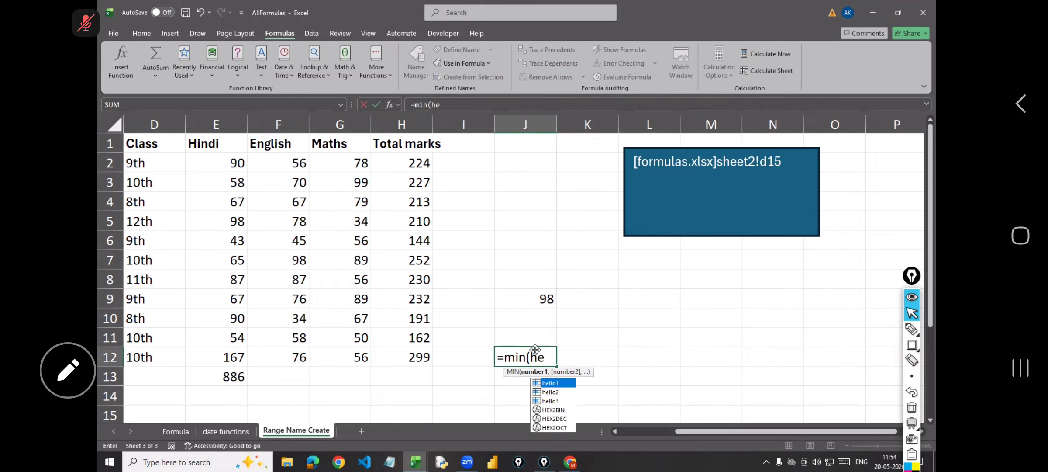
pyautogui.write('llo3)')
pyautogui.press('Return')
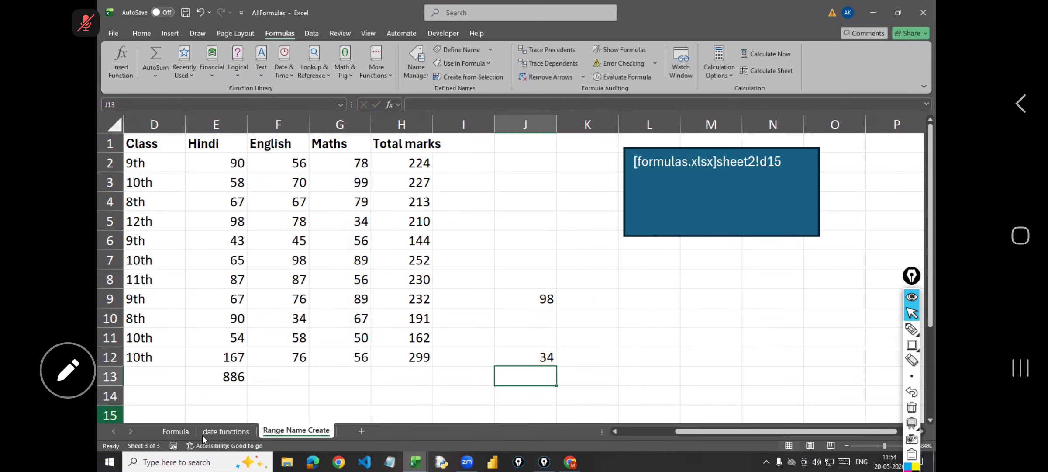
# Step: Go to the date functions sheet and try to jump from there to hello3 using the Name Box
pyautogui.click(206, 431)
pyautogui.click(138, 102)
pyautogui.write('hello3')
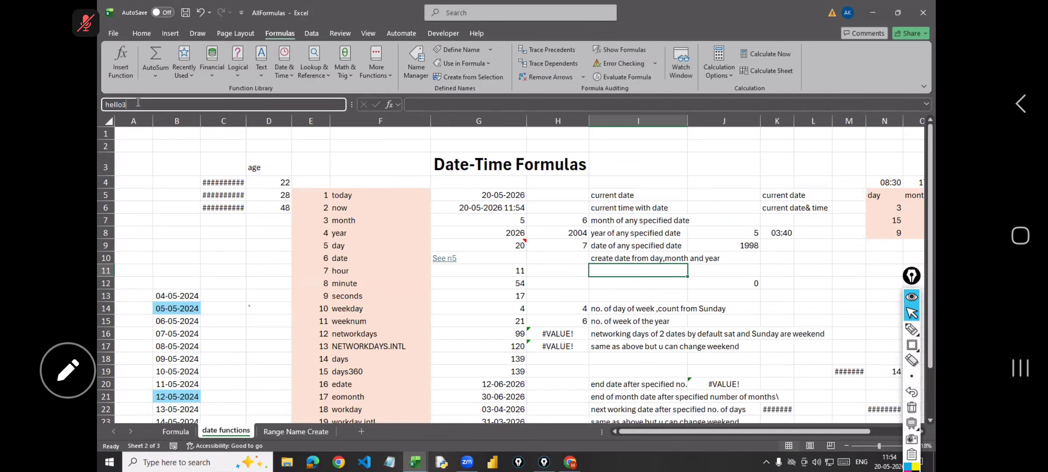
pyautogui.press('Return')
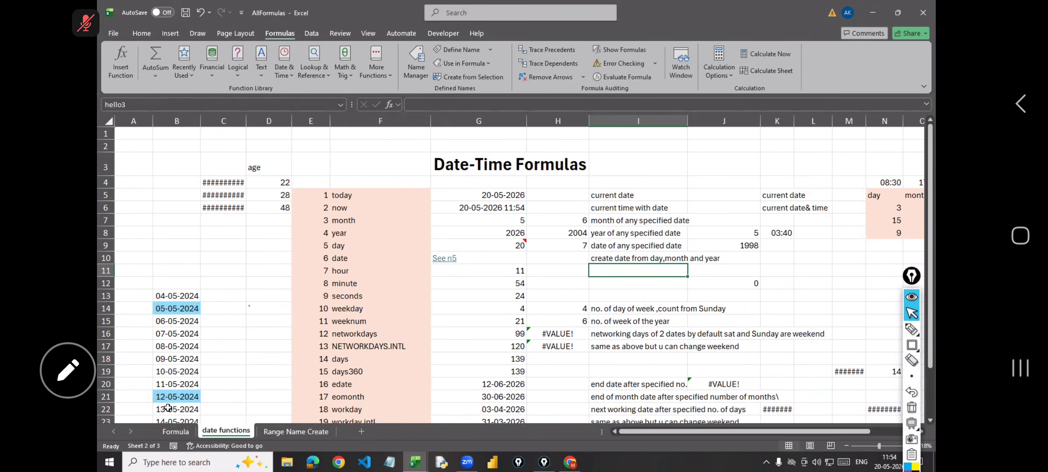
# Step: Enter the formula =SUM(hello3) in I2 of the date functions sheet
pyautogui.click(629, 143)
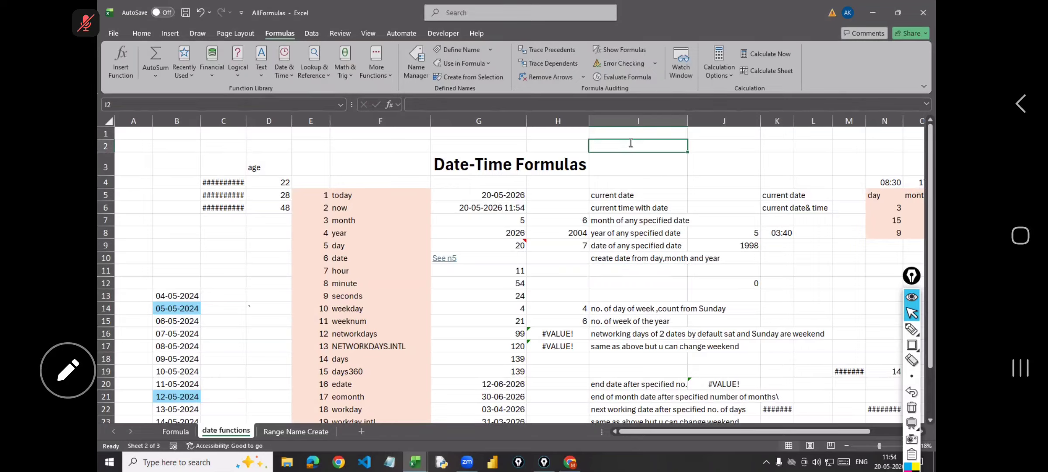
pyautogui.write('=sum(')
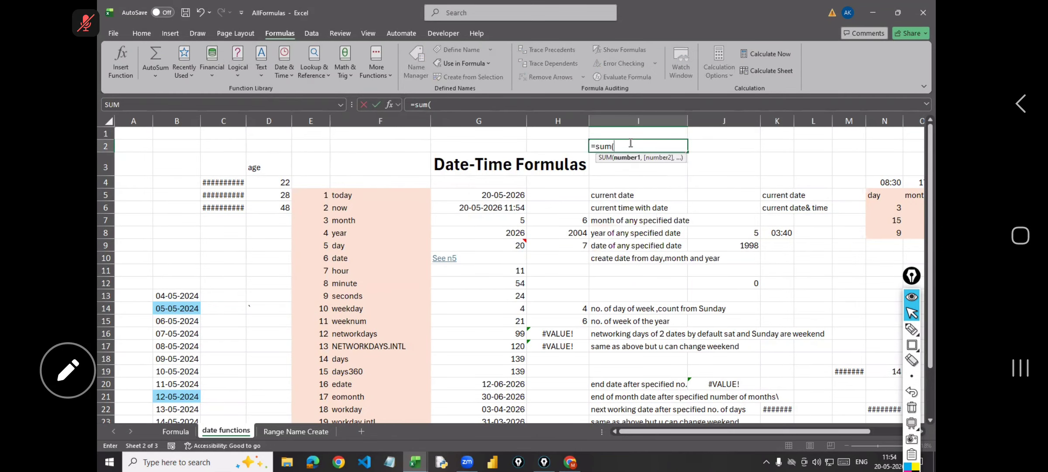
pyautogui.write('hello3')
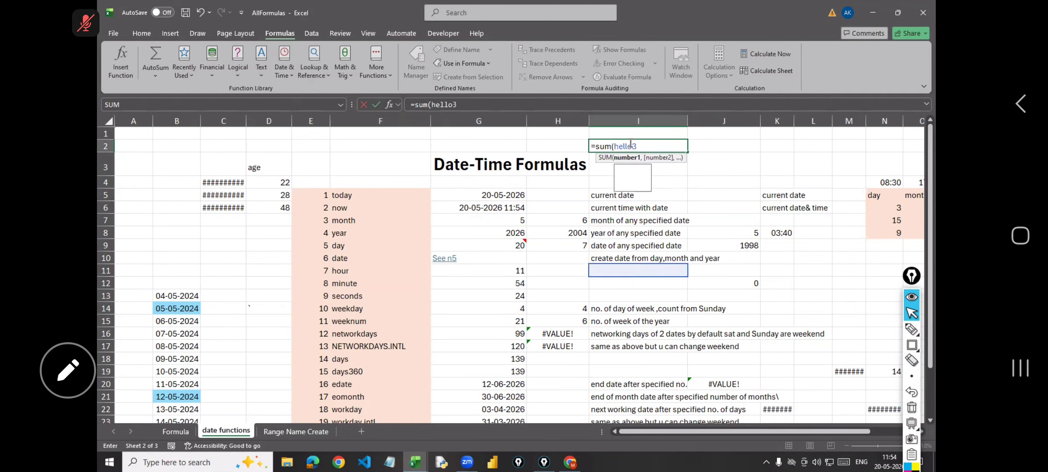
pyautogui.hotkey('ctrl', 'Return')
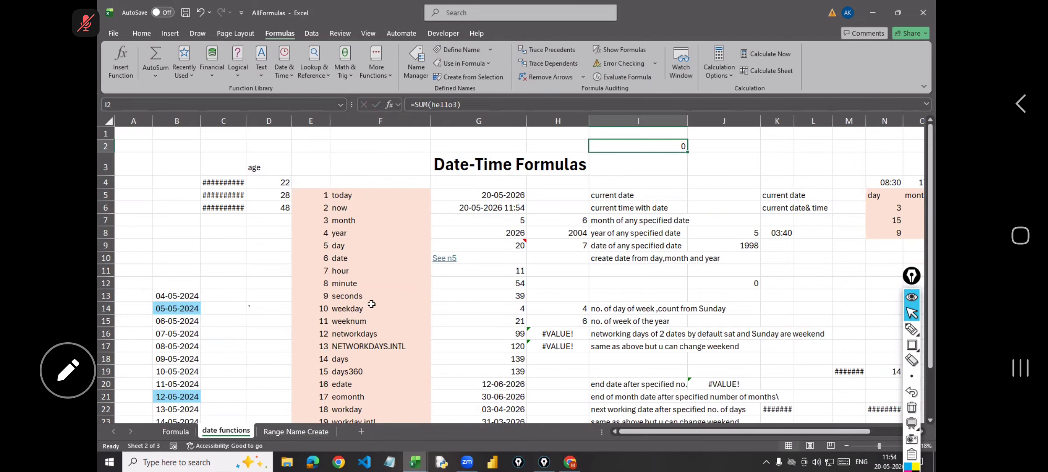
# Step: Return to the Range Name Create sheet and delete the Class column from the student table
pyautogui.hotkey('ctrl', 'pagedown')
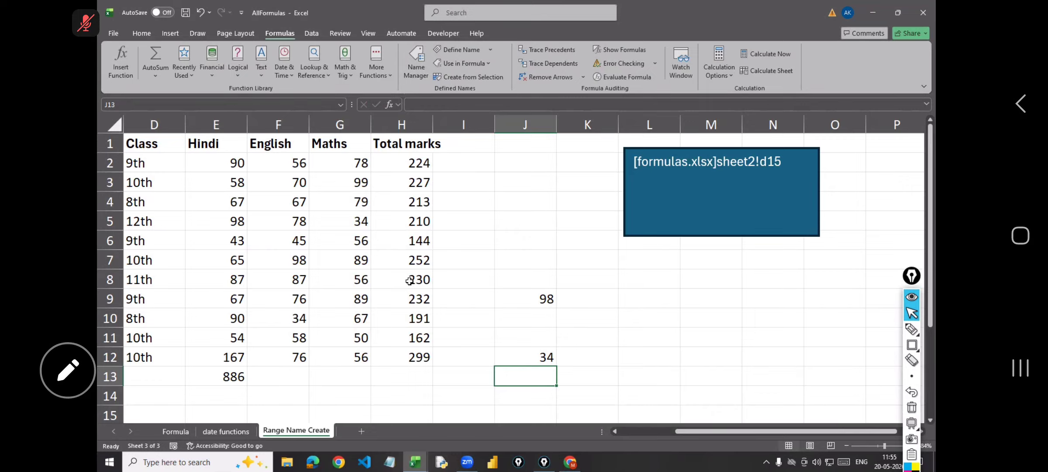
pyautogui.moveTo(521, 281); pyautogui.dragTo(520, 361)
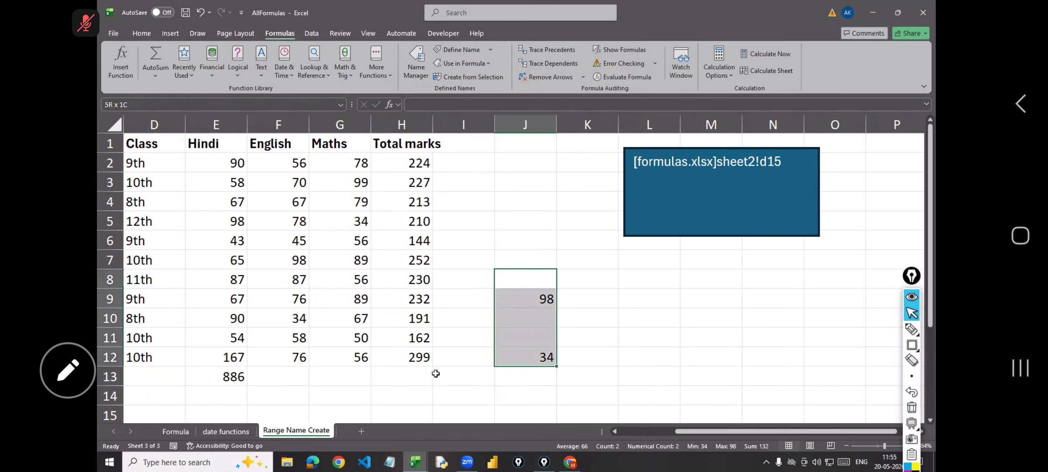
pyautogui.click(437, 374)
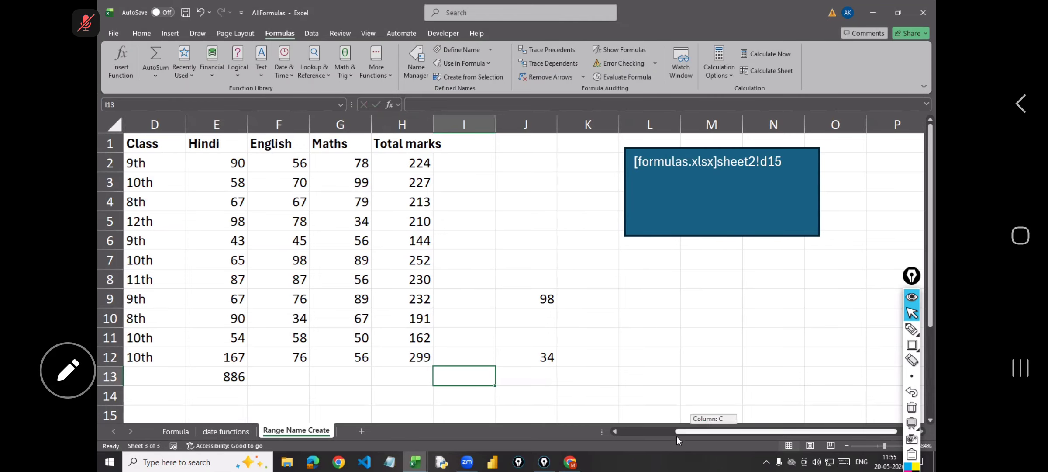
pyautogui.moveTo(676, 432); pyautogui.dragTo(622, 431)
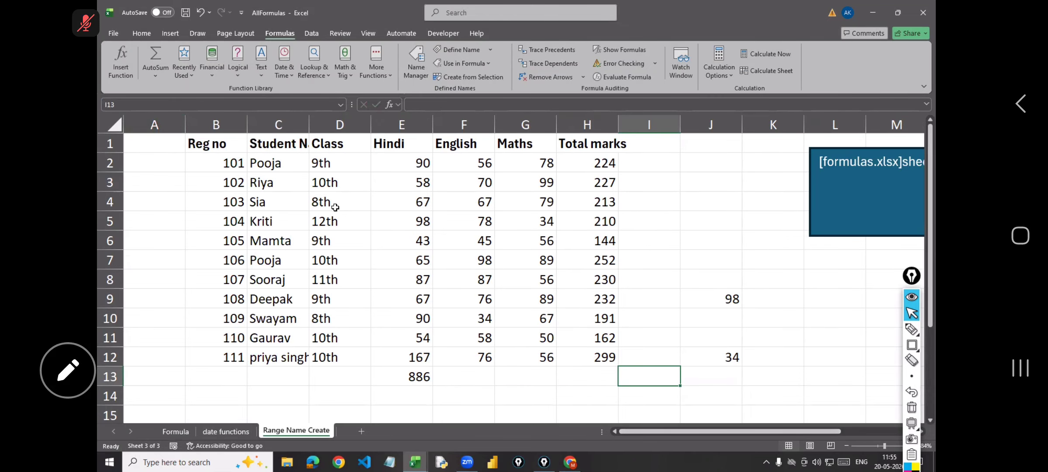
pyautogui.moveTo(205, 143); pyautogui.dragTo(605, 352)
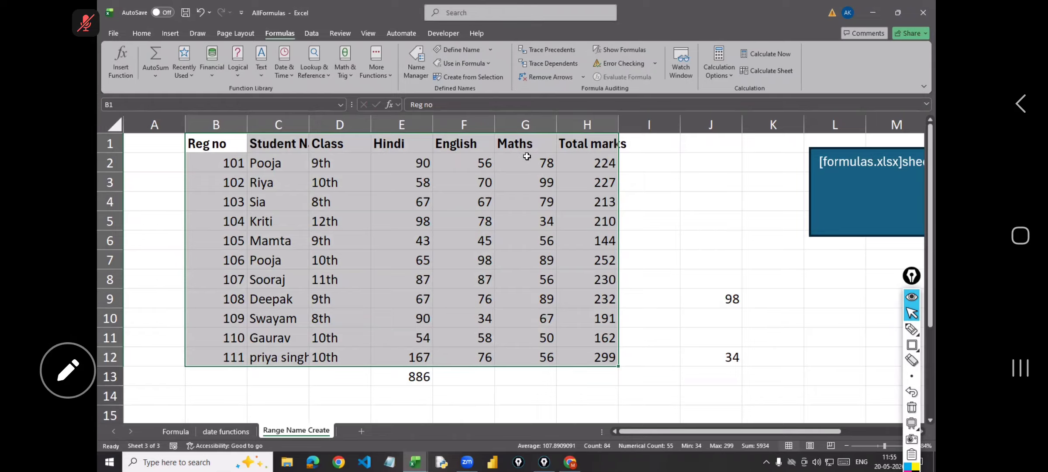
pyautogui.click(589, 117)
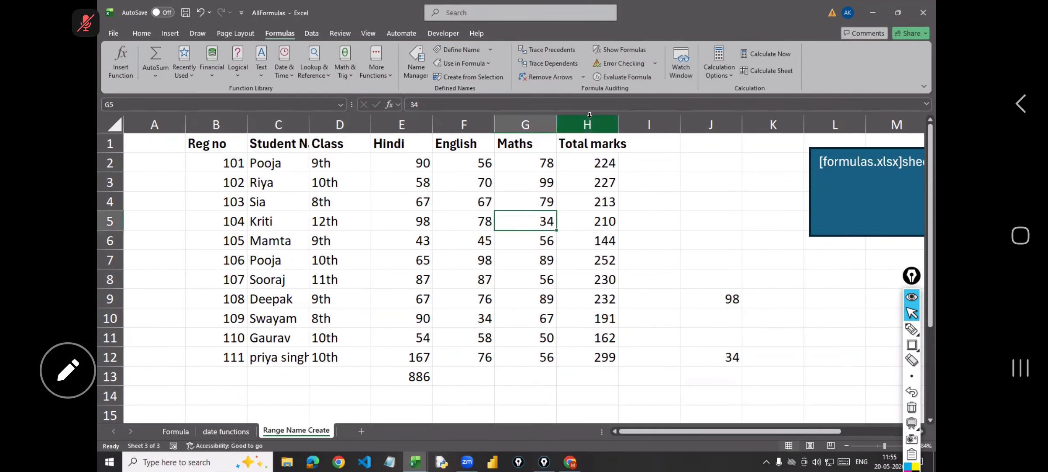
pyautogui.click(344, 124)
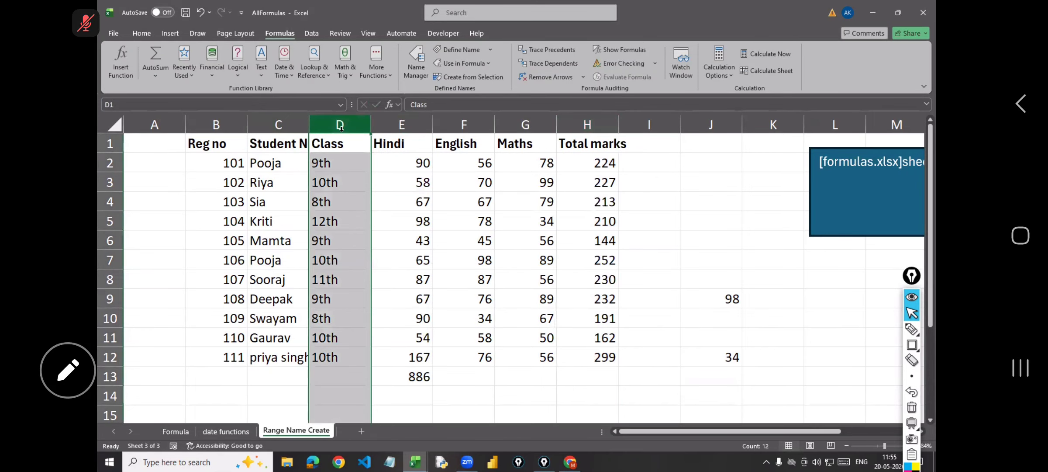
pyautogui.rightClick(340, 130)
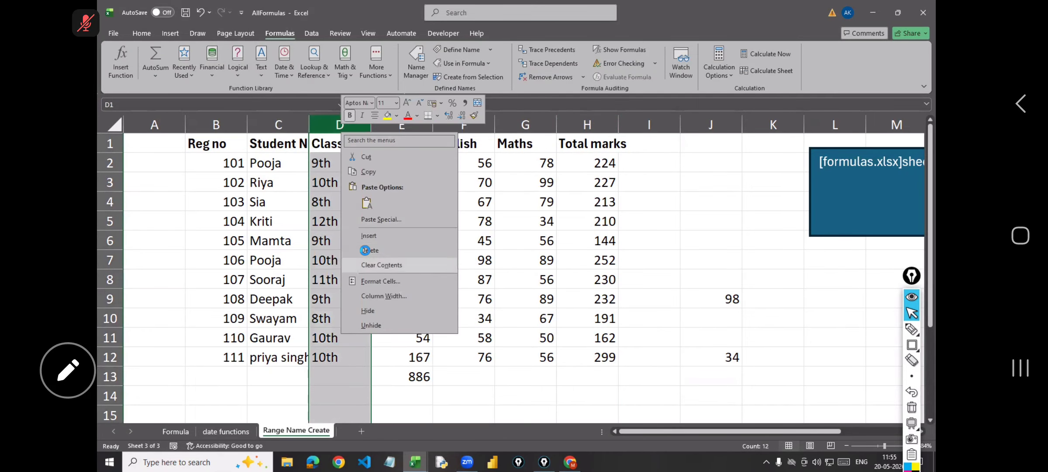
pyautogui.click(285, 300)
pyautogui.hotkey('ctrl', '-')
# Step: Clear the contents of rows 9 to 12 and check the Hindi sum formula in D13
pyautogui.moveTo(110, 298); pyautogui.dragTo(451, 354)
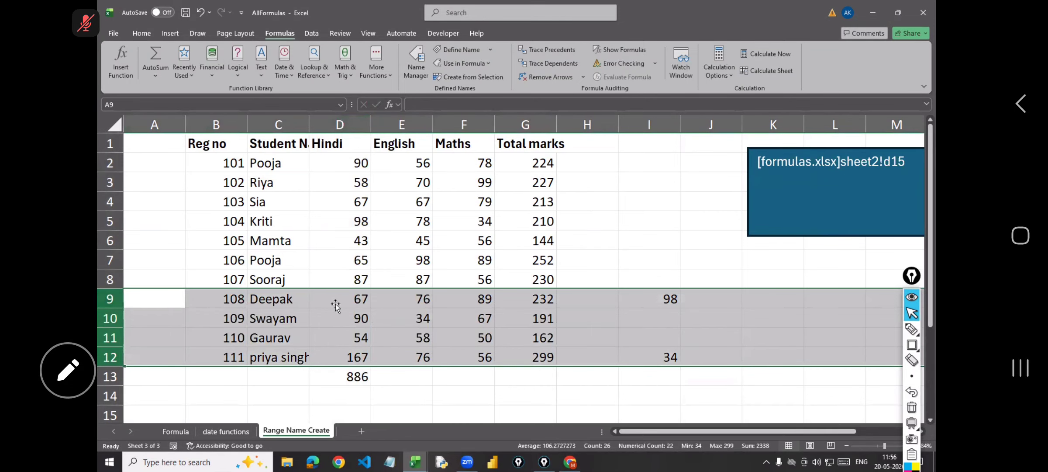
pyautogui.press('Delete')
pyautogui.click(361, 369)
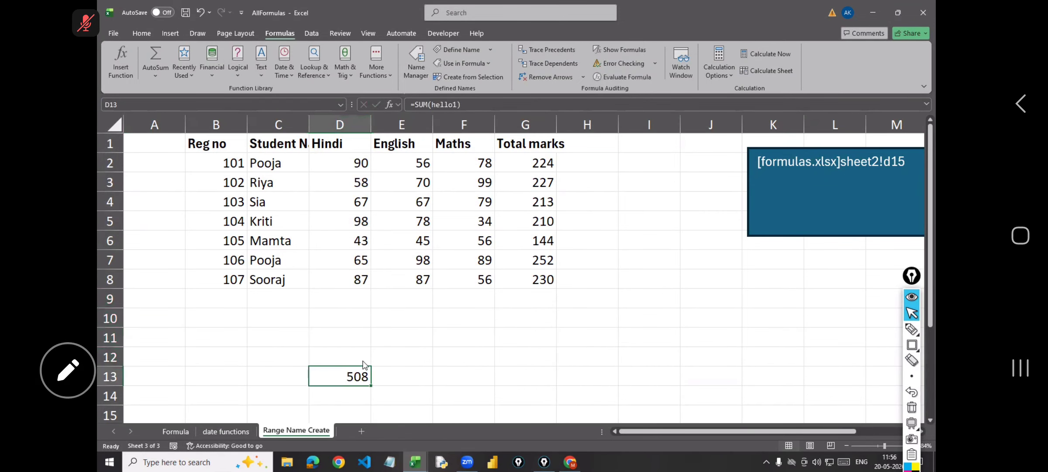
# Step: Move the Hindi sum formula from D13 to D9 and dismiss the circular reference warning
pyautogui.moveTo(369, 374); pyautogui.dragTo(370, 299)
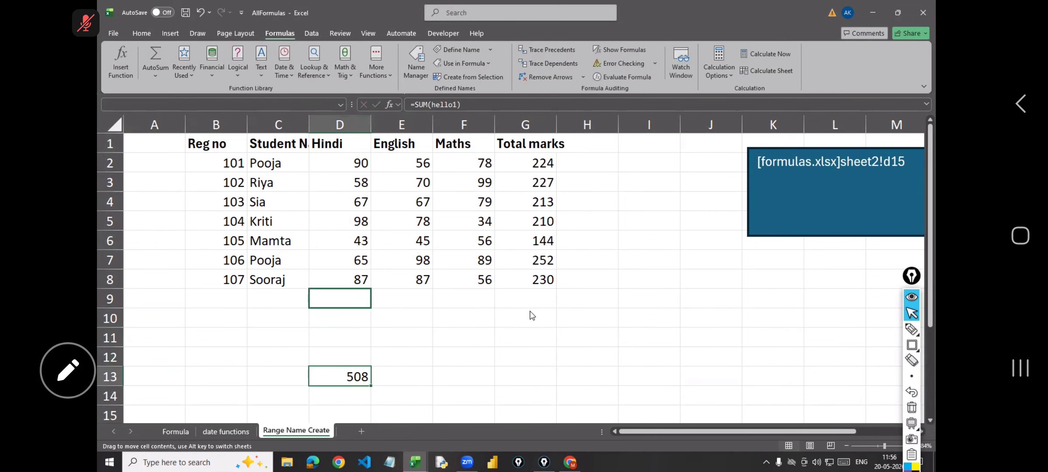
pyautogui.click(585, 277)
pyautogui.click(526, 336)
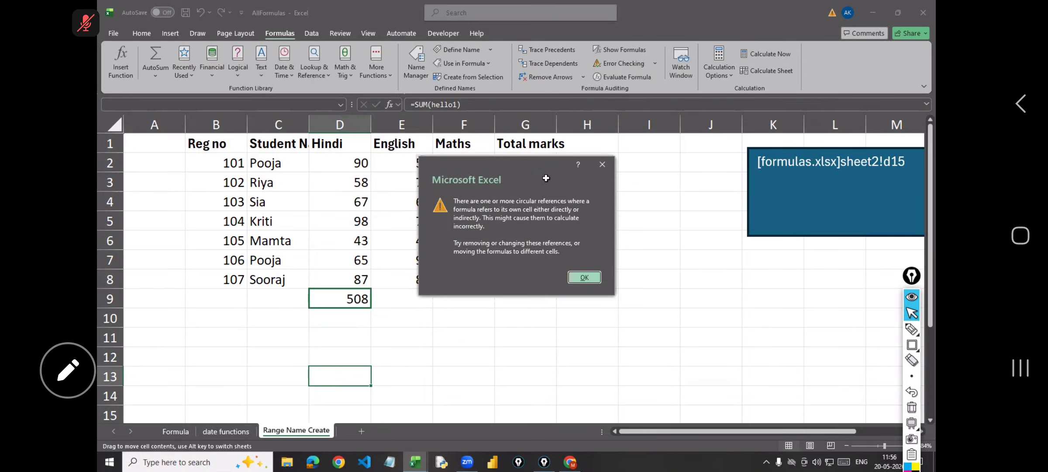
# Step: Delete the Total marks column
pyautogui.rightClick(537, 120)
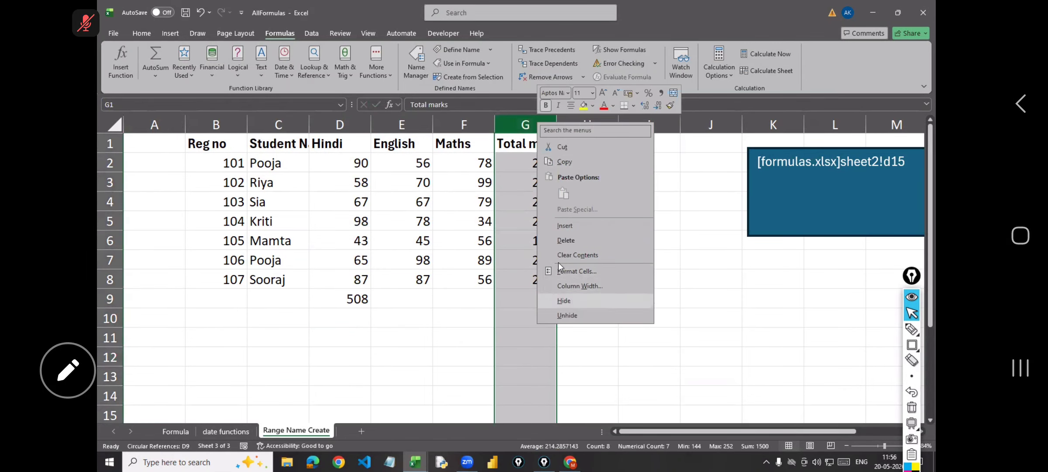
pyautogui.click(566, 240)
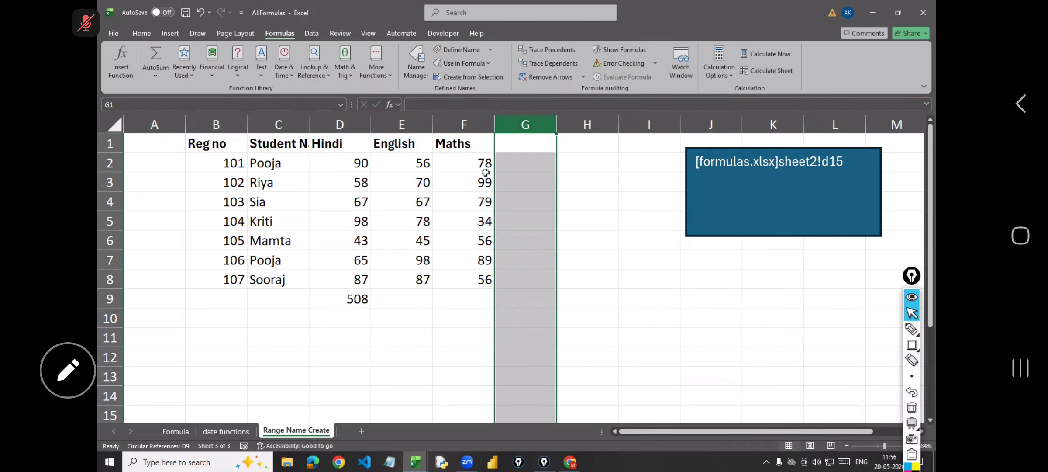
pyautogui.click(415, 360)
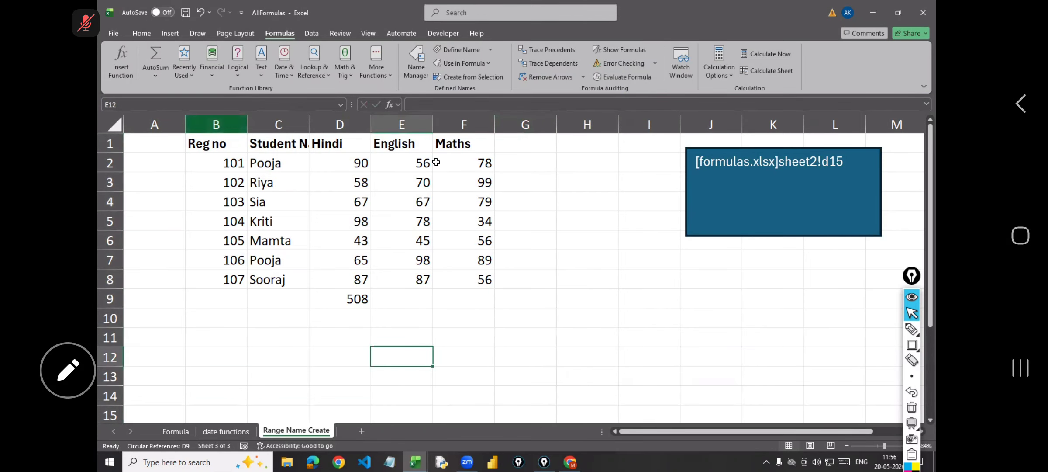
# Step: Move the student table B1:F8 one column over so that it starts in A1
pyautogui.moveTo(230, 121); pyautogui.dragTo(464, 125)
pyautogui.moveTo(212, 144); pyautogui.dragTo(471, 284)
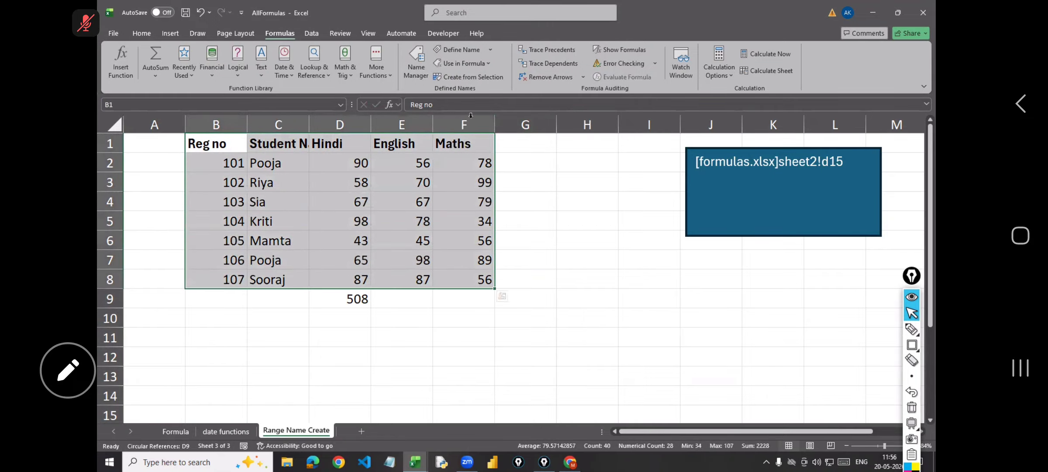
pyautogui.moveTo(486, 150); pyautogui.dragTo(528, 315)
pyautogui.click(257, 200)
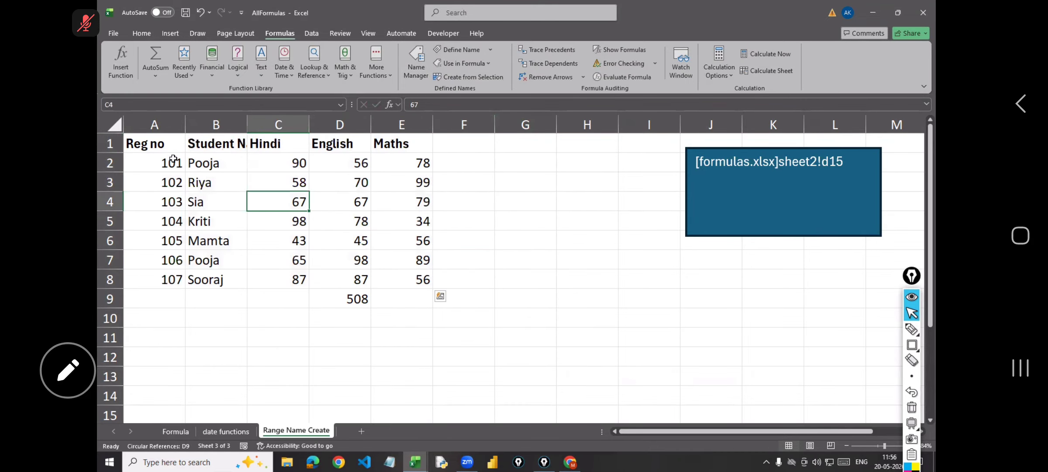
# Step: Create range names from the table A1:E8, using the values in the top row and the left column
pyautogui.moveTo(149, 144); pyautogui.dragTo(417, 279)
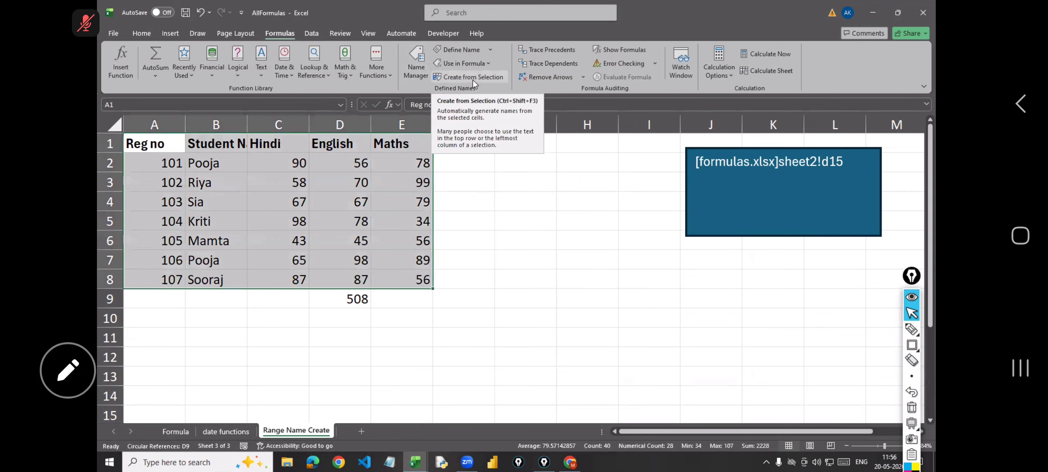
pyautogui.click(472, 83)
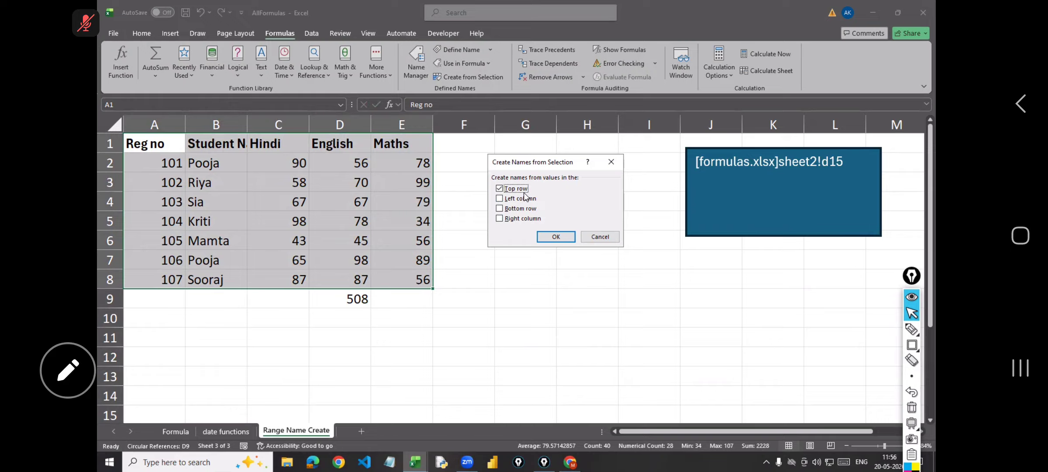
pyautogui.click(499, 198)
pyautogui.click(549, 236)
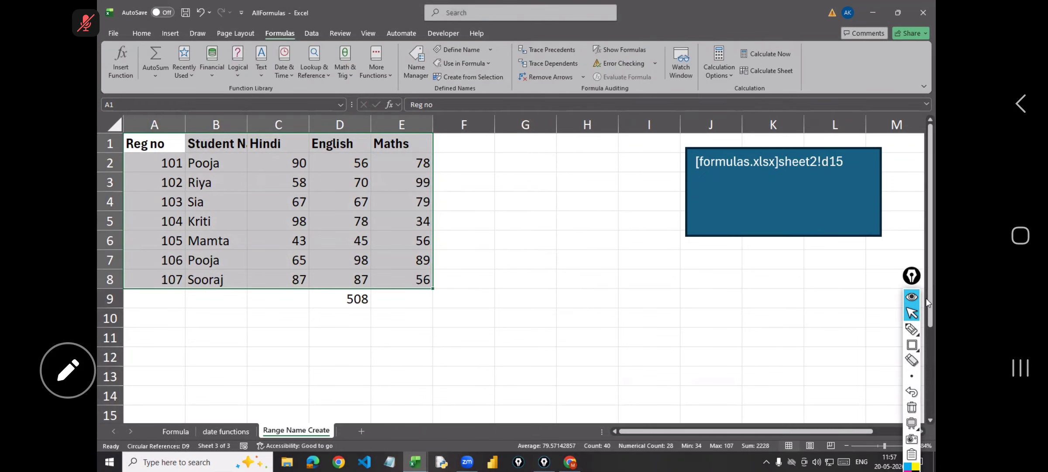
# Step: Annotate the table with the pen, ticking each heading from Reg no to Maths and circling the values below it
pyautogui.click(912, 329)
pyautogui.moveTo(151, 136)
pyautogui.mouseDown()
pyautogui.moveTo(157, 144)
pyautogui.moveTo(193, 103)
pyautogui.mouseUp()
pyautogui.moveTo(149, 153)
pyautogui.mouseDown()
pyautogui.moveTo(192, 197)
pyautogui.moveTo(154, 276)
pyautogui.moveTo(151, 218)
pyautogui.moveTo(170, 168)
pyautogui.mouseUp()
pyautogui.moveTo(205, 139); pyautogui.dragTo(247, 109)
pyautogui.moveTo(235, 151)
pyautogui.mouseDown()
pyautogui.moveTo(252, 200)
pyautogui.moveTo(185, 280)
pyautogui.moveTo(192, 157)
pyautogui.mouseUp()
pyautogui.moveTo(261, 139); pyautogui.dragTo(323, 99)
pyautogui.moveTo(308, 153); pyautogui.dragTo(301, 288)
pyautogui.moveTo(301, 289)
pyautogui.mouseDown()
pyautogui.moveTo(308, 147)
pyautogui.moveTo(366, 166)
pyautogui.moveTo(337, 165)
pyautogui.mouseUp()
pyautogui.moveTo(345, 127); pyautogui.dragTo(406, 78)
pyautogui.moveTo(421, 154); pyautogui.dragTo(460, 173)
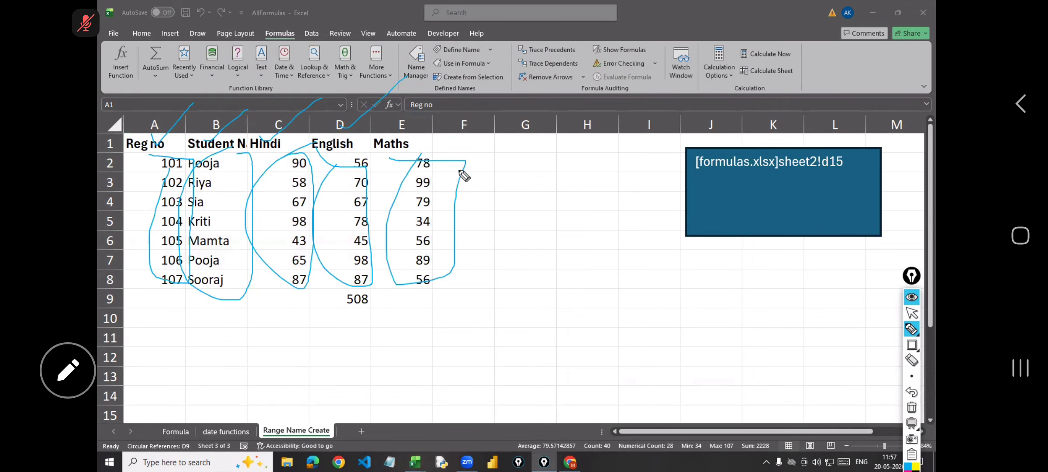
pyautogui.moveTo(393, 107); pyautogui.dragTo(494, 46)
# Step: Annotate the Reg no entries and their rows with pen outlines and lines, and clear all the pen marks
pyautogui.moveTo(131, 155); pyautogui.dragTo(417, 141)
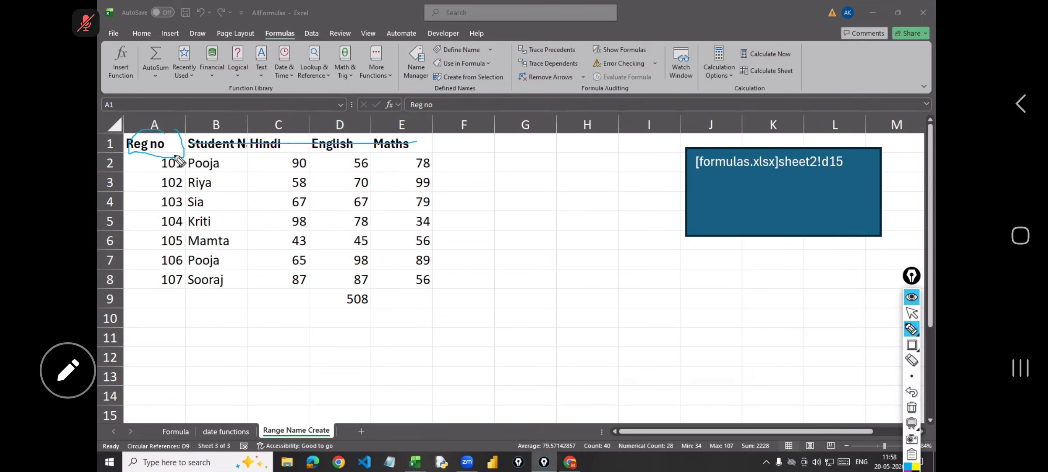
pyautogui.moveTo(180, 156)
pyautogui.mouseDown()
pyautogui.moveTo(183, 174)
pyautogui.moveTo(420, 162)
pyautogui.mouseUp()
pyautogui.moveTo(154, 171)
pyautogui.mouseDown()
pyautogui.moveTo(201, 182)
pyautogui.moveTo(362, 182)
pyautogui.moveTo(176, 217)
pyautogui.mouseUp()
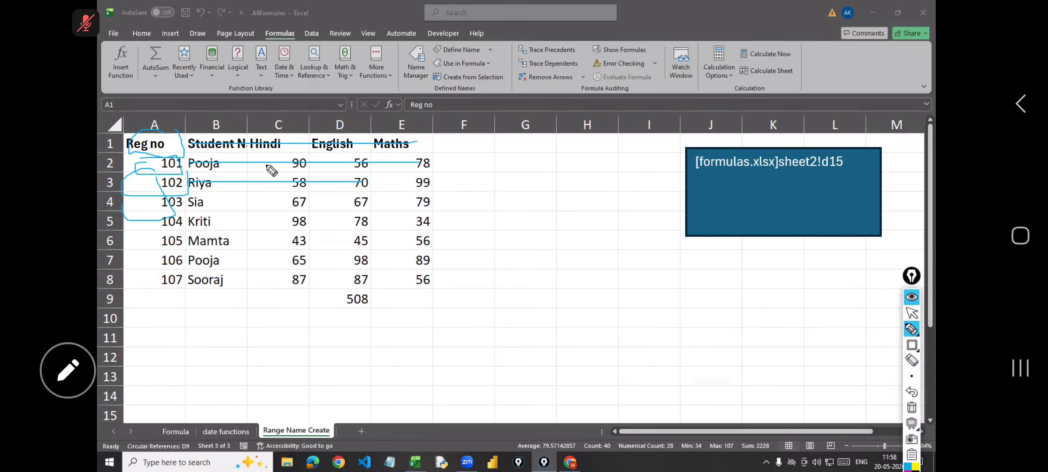
pyautogui.click(912, 313)
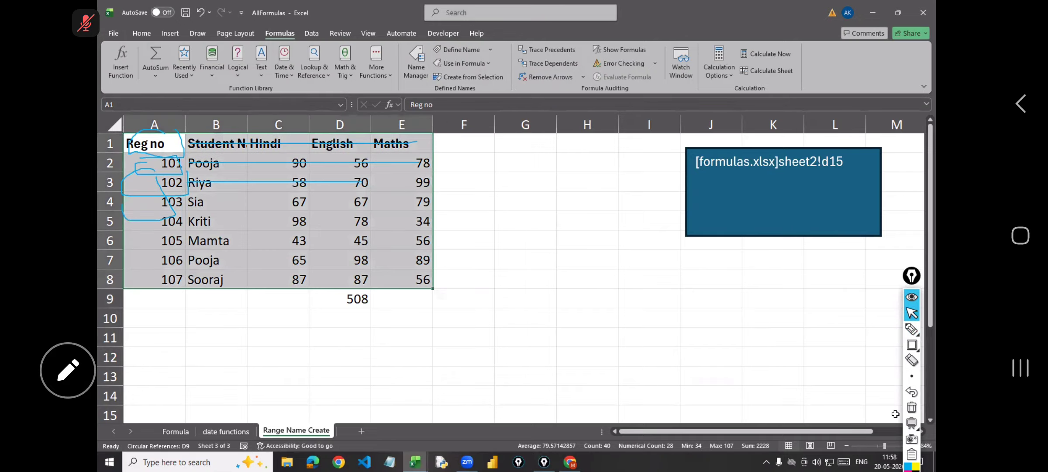
pyautogui.click(912, 409)
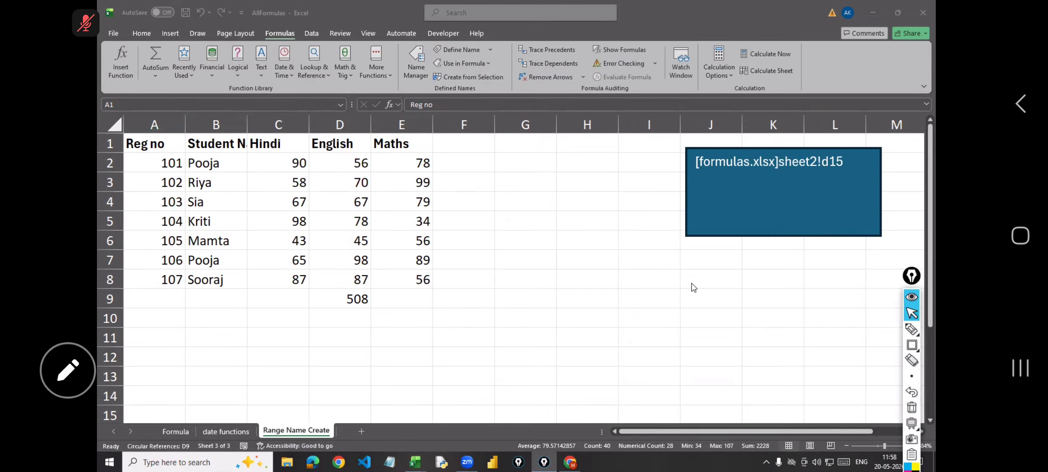
# Step: Select the Maths marks E2:E8 and the English marks D2:D8 to check the range name assigned to each
pyautogui.click(413, 162)
pyautogui.click(463, 201)
pyautogui.moveTo(402, 162); pyautogui.dragTo(402, 279)
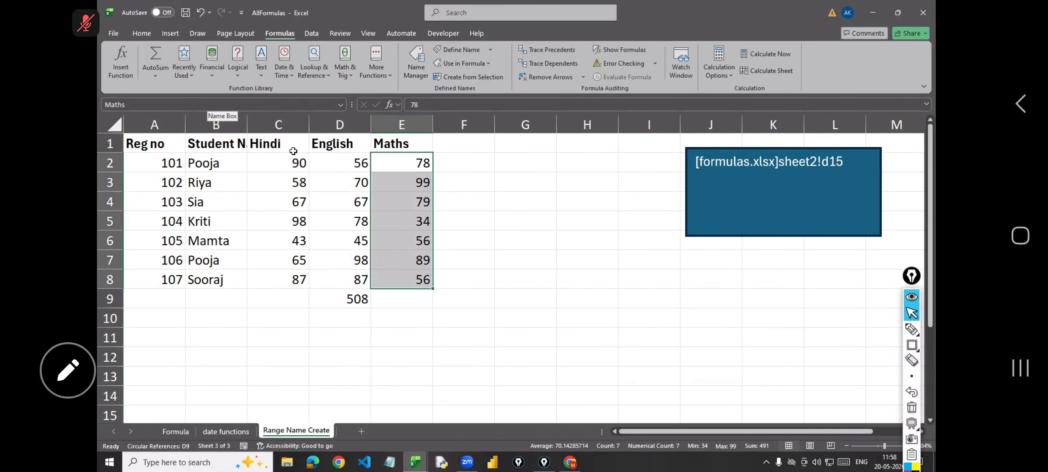
pyautogui.moveTo(348, 166); pyautogui.dragTo(352, 283)
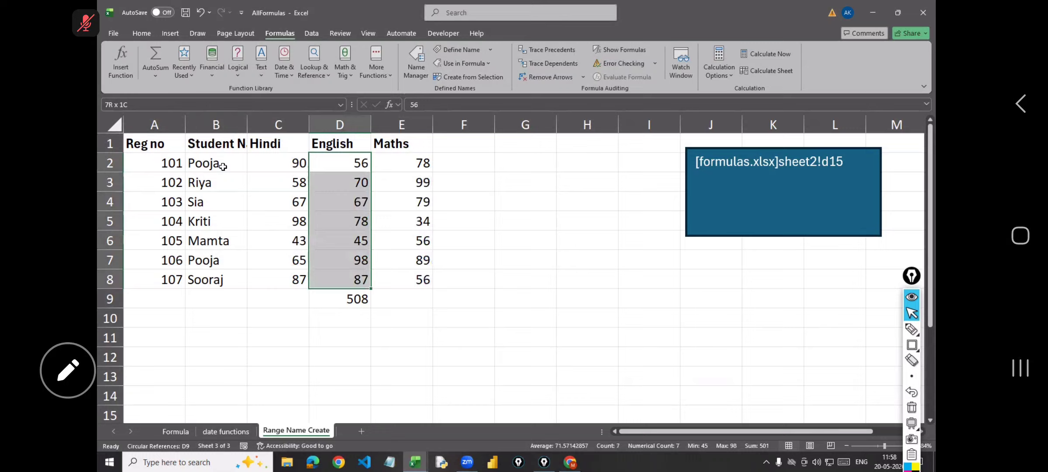
# Step: Calculate the highest Maths mark in E9 with the formula =max(maths), using the range name
pyautogui.click(409, 296)
pyautogui.write('=')
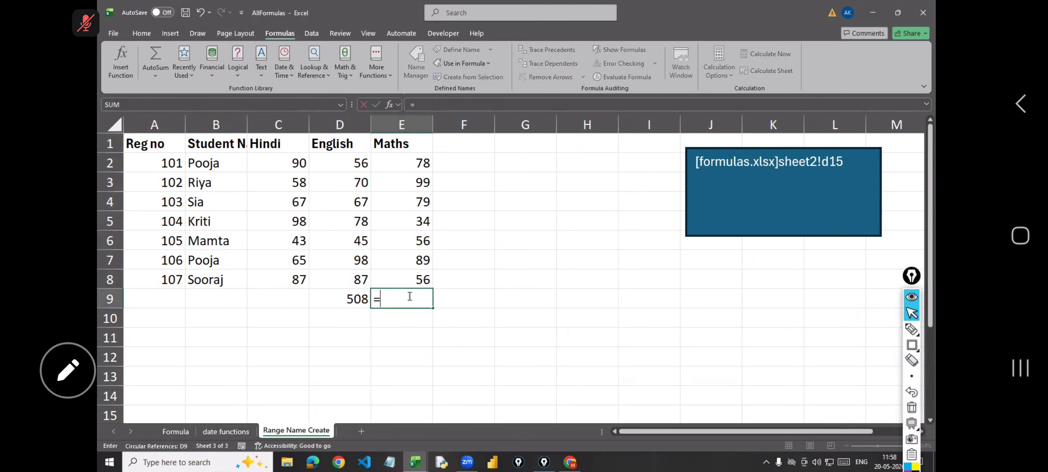
pyautogui.write('max(')
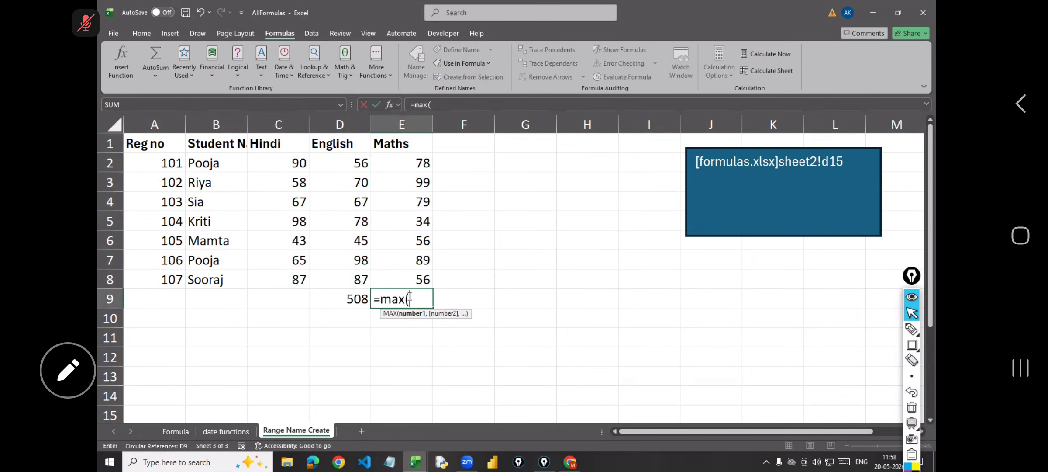
pyautogui.write('ma')
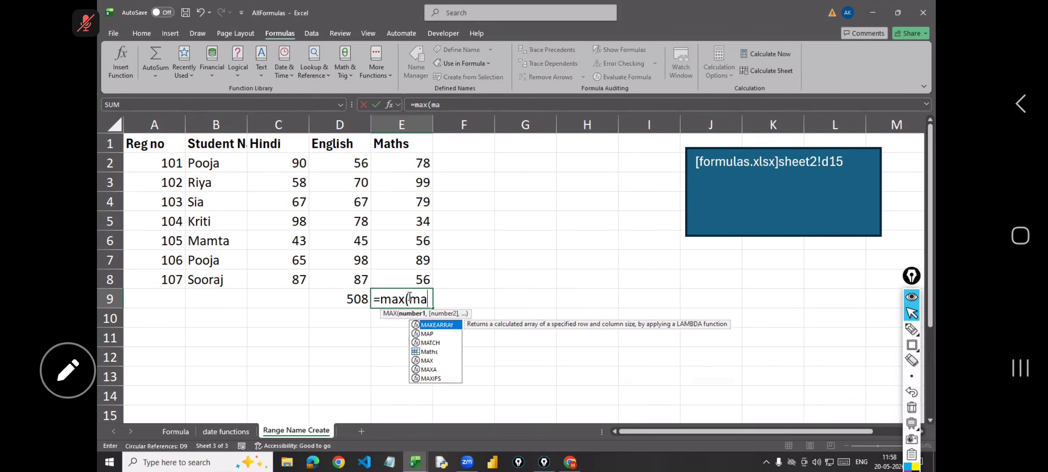
pyautogui.write('y')
pyautogui.press('BackSpace')
pyautogui.write('ths)')
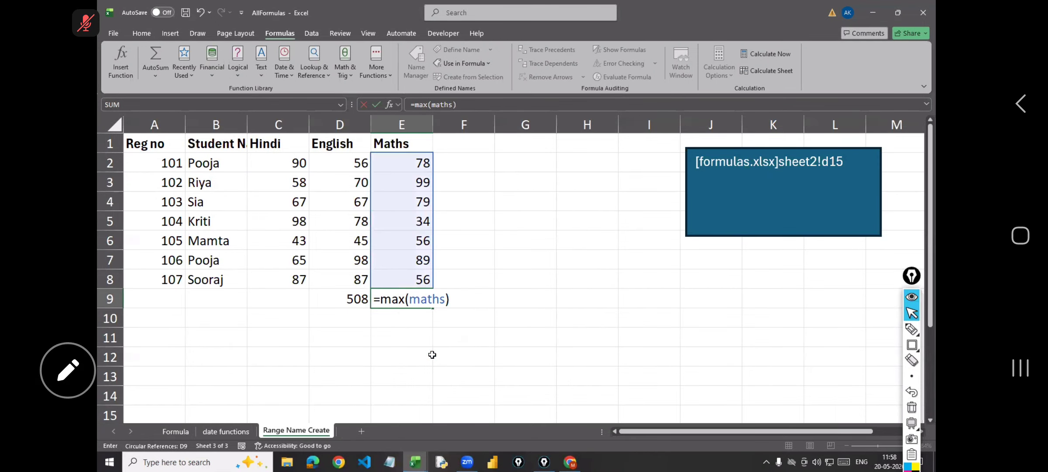
pyautogui.press('Return')
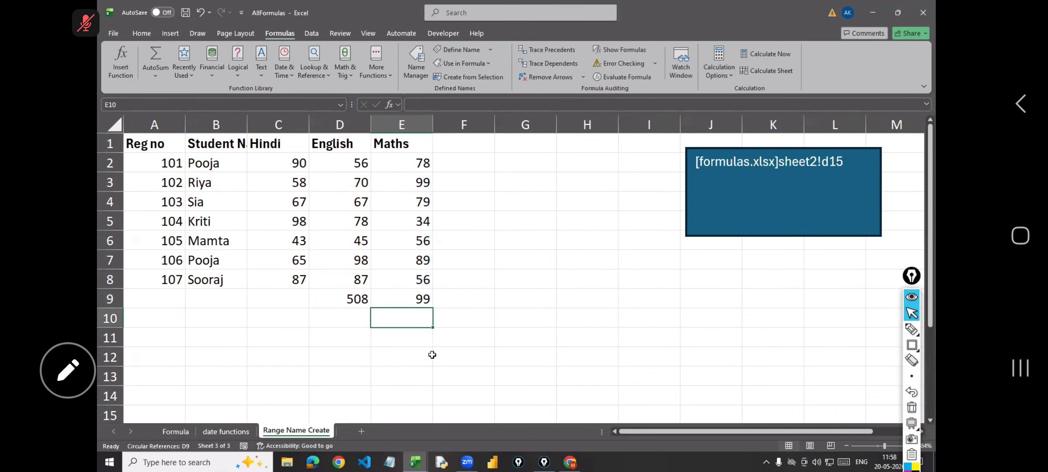
# Step: On the Formula sheet, assign the range name Name to cell H14
pyautogui.click(176, 432)
pyautogui.click(155, 108)
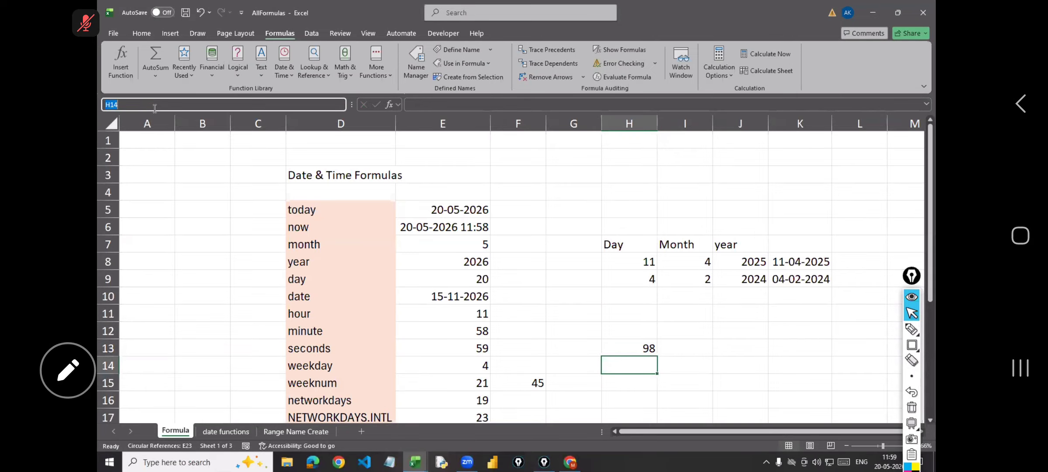
pyautogui.write('Name')
pyautogui.press('Return')
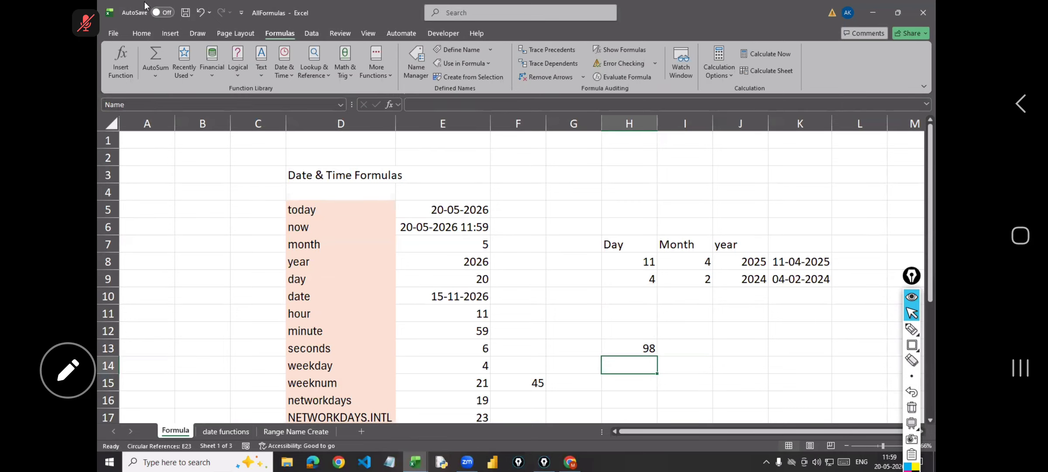
# Step: Jump to the named range English and widen column B to fit the full Student Name heading
pyautogui.click(130, 107)
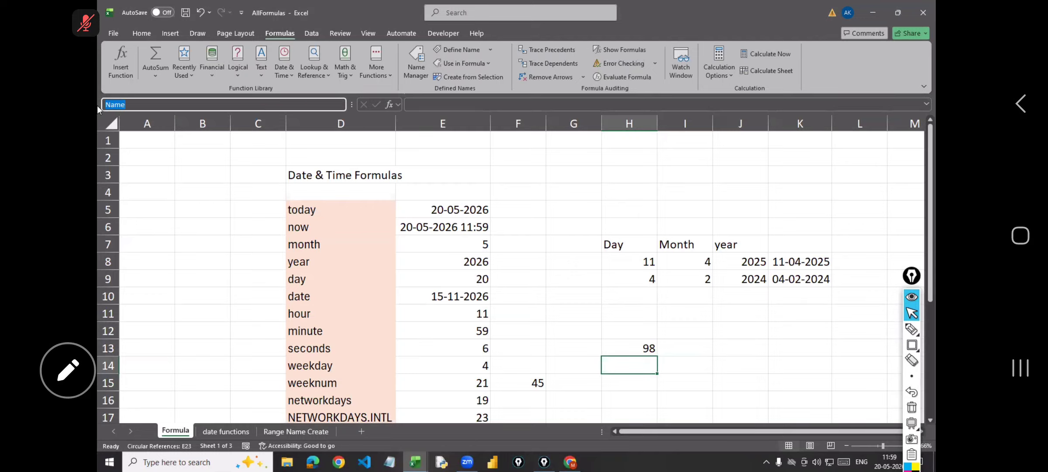
pyautogui.write('E')
pyautogui.press('Return')
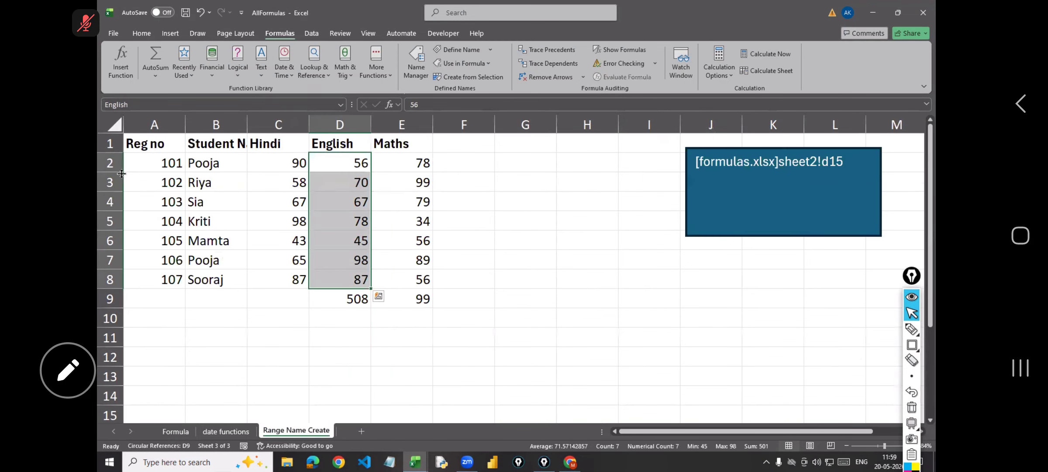
pyautogui.moveTo(251, 117); pyautogui.dragTo(291, 123)
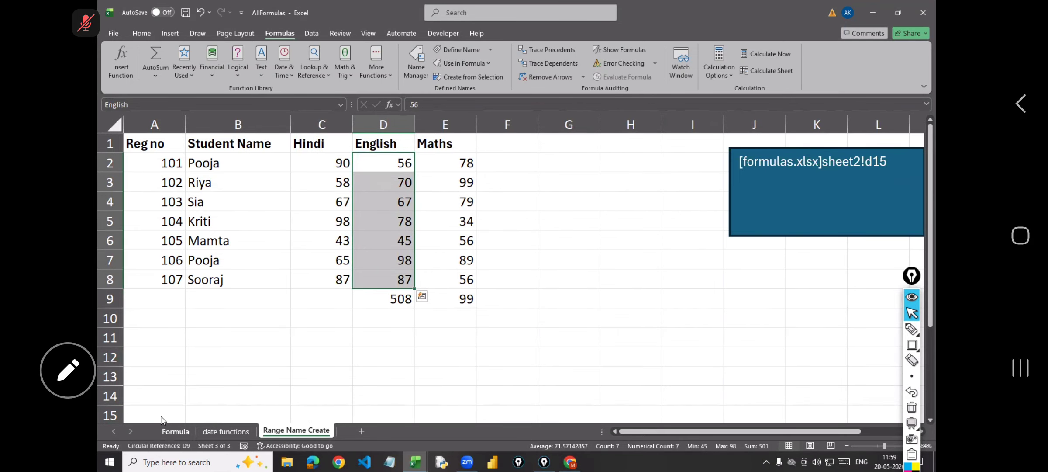
# Step: From the Formula sheet, try to jump to Student Name with a space, and go to the range Student_Name with an underscore
pyautogui.click(175, 431)
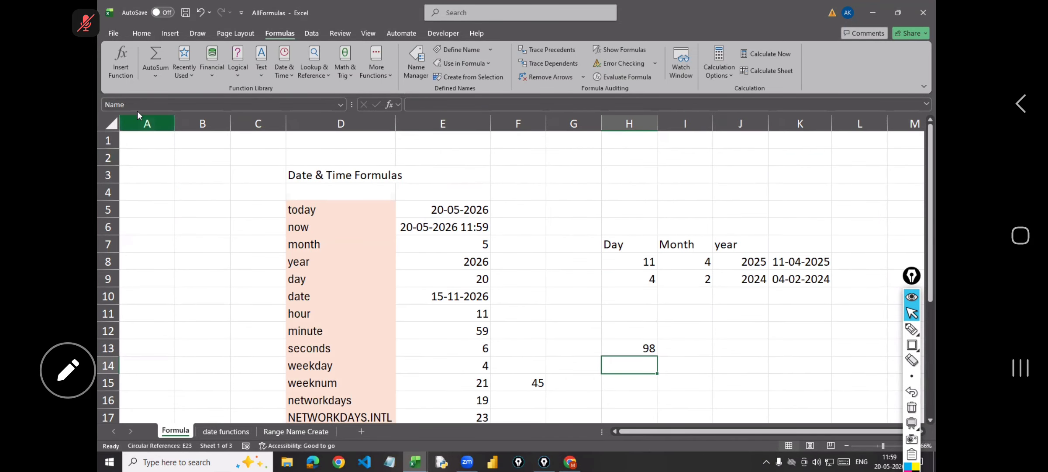
pyautogui.click(134, 105)
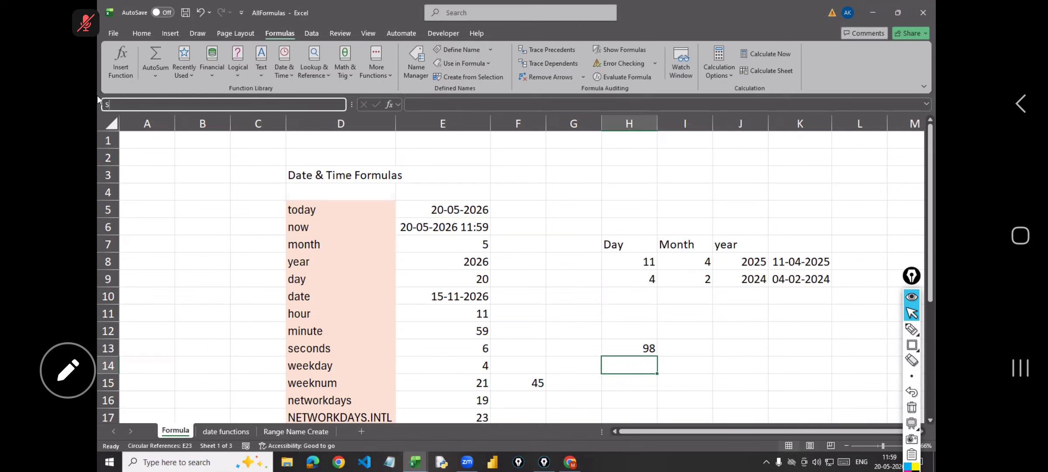
pyautogui.write('Student Name')
pyautogui.press('Return')
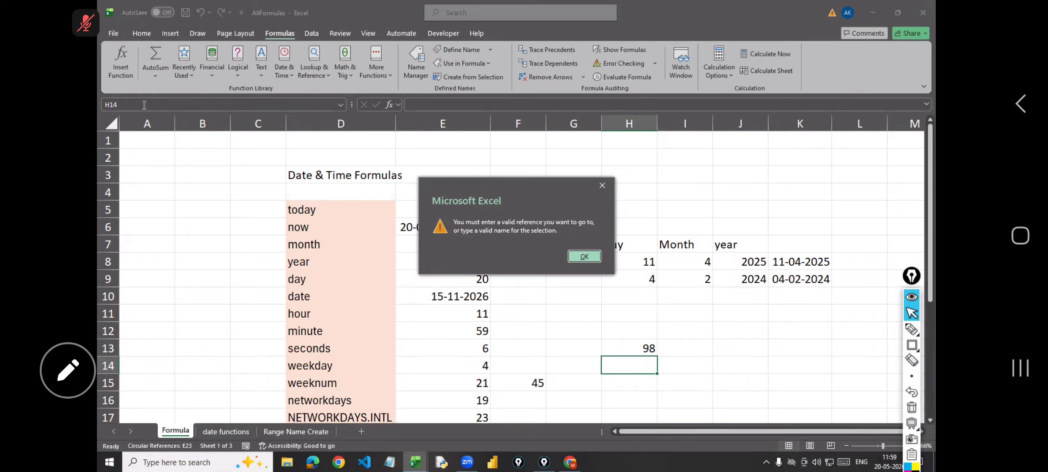
pyautogui.press('Return')
pyautogui.write('s')
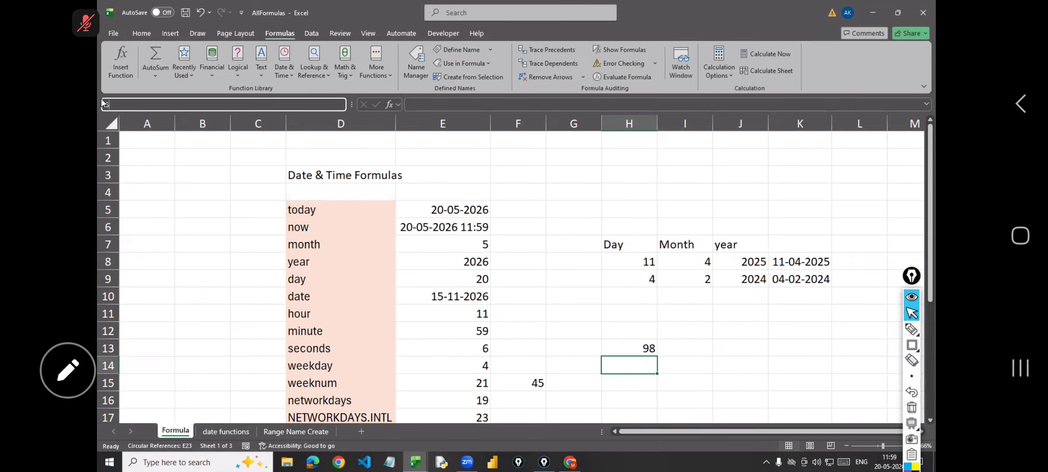
pyautogui.write('tudent_Nam')
pyautogui.press('Return')
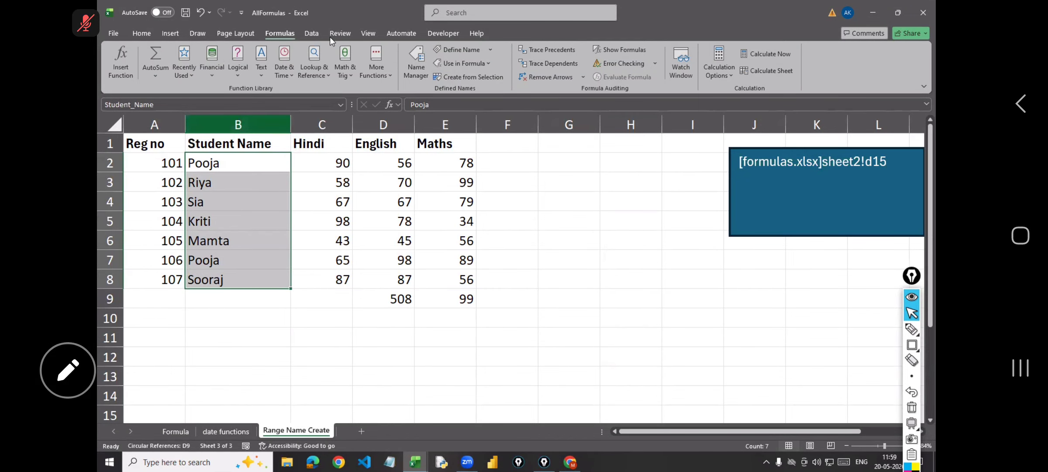
# Step: Review the workbook's defined names in the Name Manager, and select the first student's entries B2:E2
pyautogui.click(418, 70)
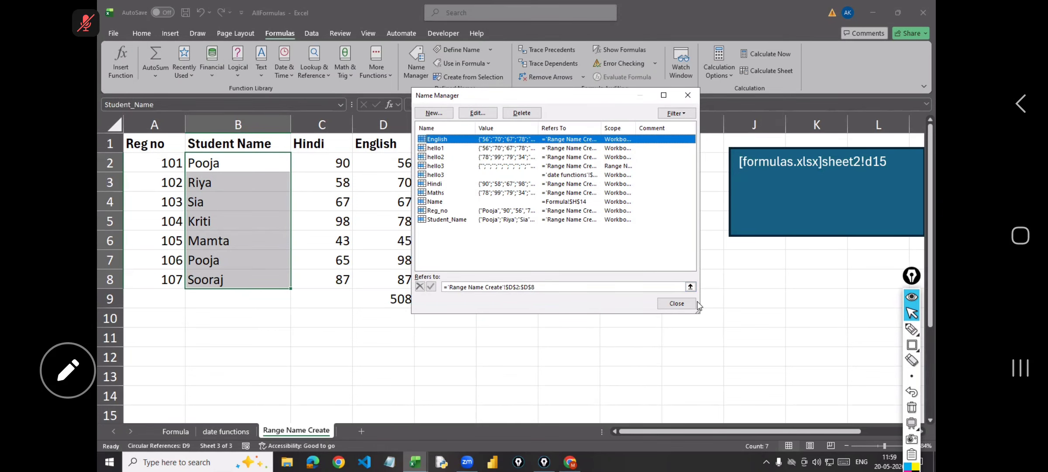
pyautogui.click(660, 302)
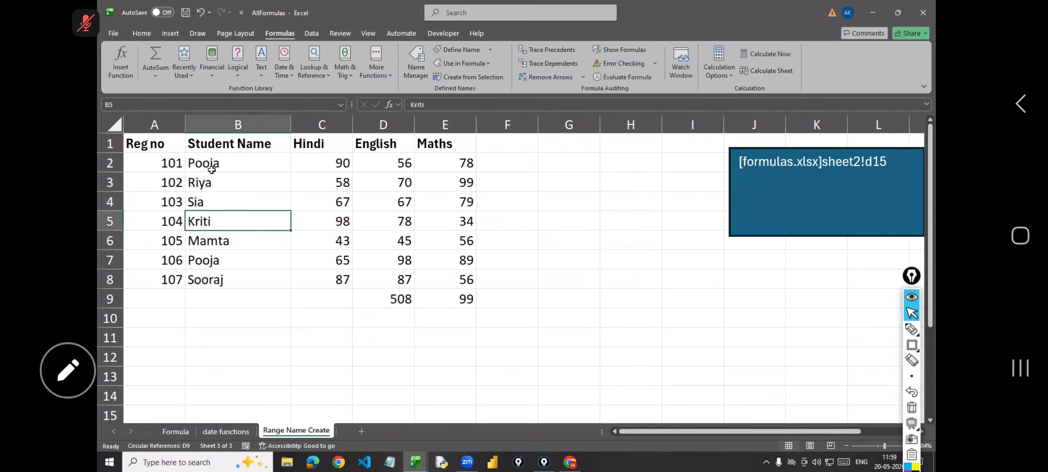
pyautogui.moveTo(195, 162); pyautogui.dragTo(453, 164)
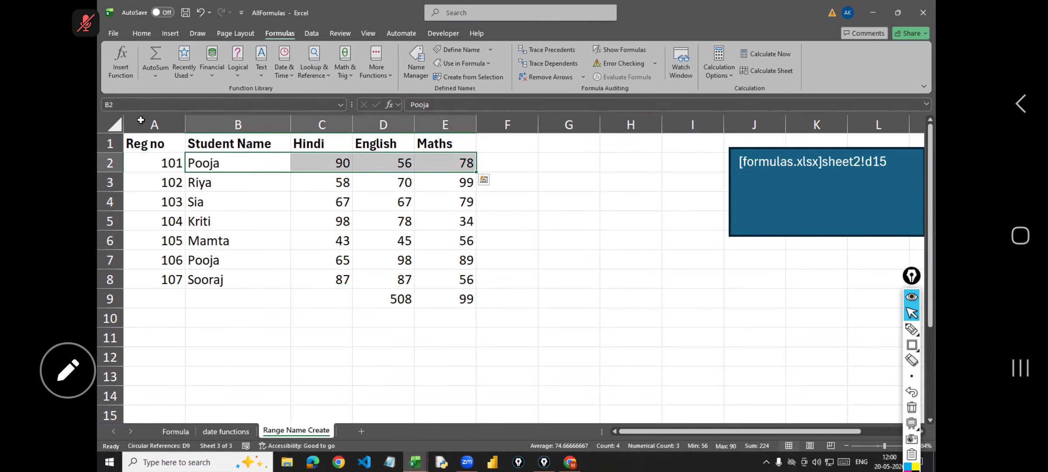
# Step: From the Formula sheet, try to jump to a range named 101
pyautogui.click(176, 431)
pyautogui.click(130, 103)
pyautogui.write('101')
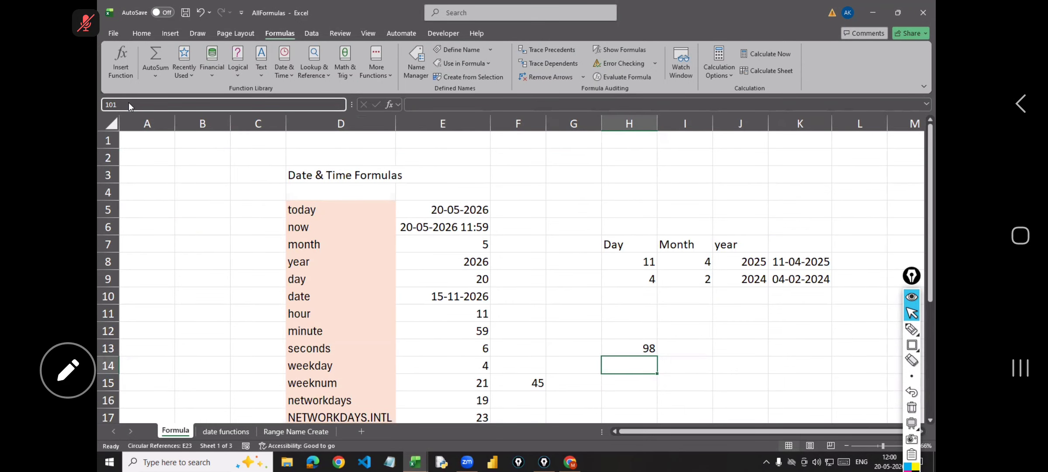
pyautogui.press('Return')
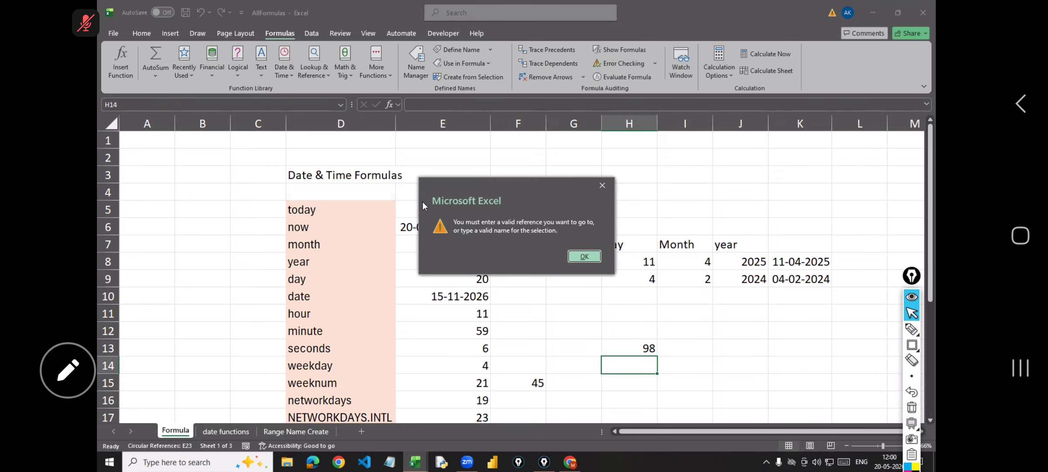
pyautogui.click(584, 256)
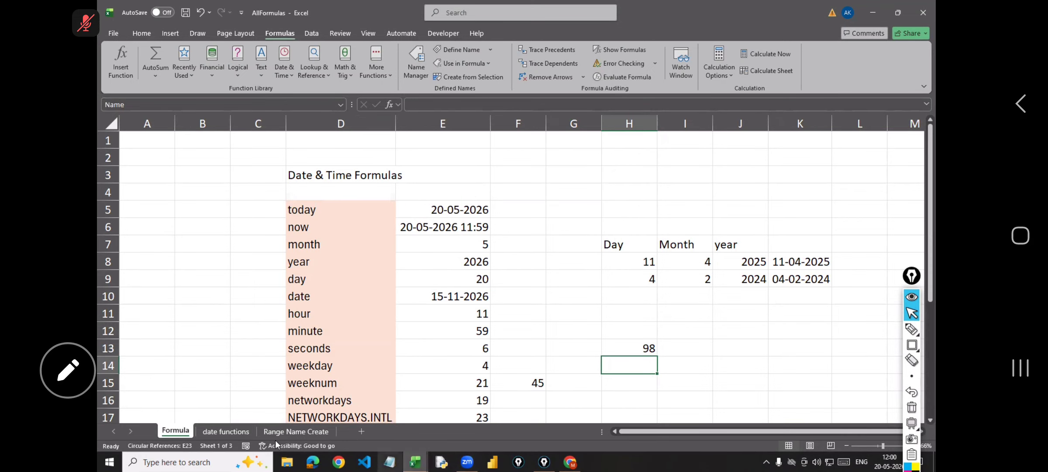
# Step: On the Range Name Create sheet, replace the Reg no entries in A2:A8 with the series A101 to A107
pyautogui.hotkey('ctrl', 'pagedown')
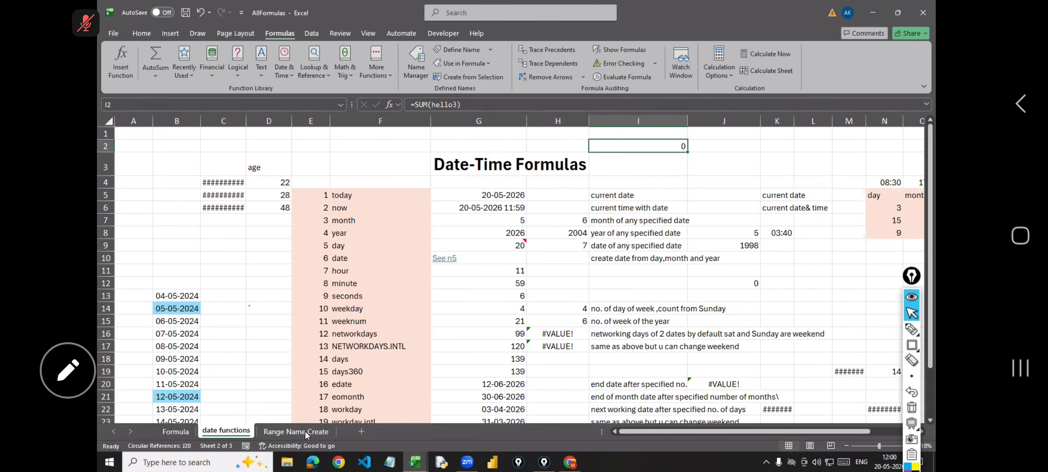
pyautogui.hotkey('ctrl', 'pagedown')
pyautogui.moveTo(163, 163); pyautogui.dragTo(170, 302)
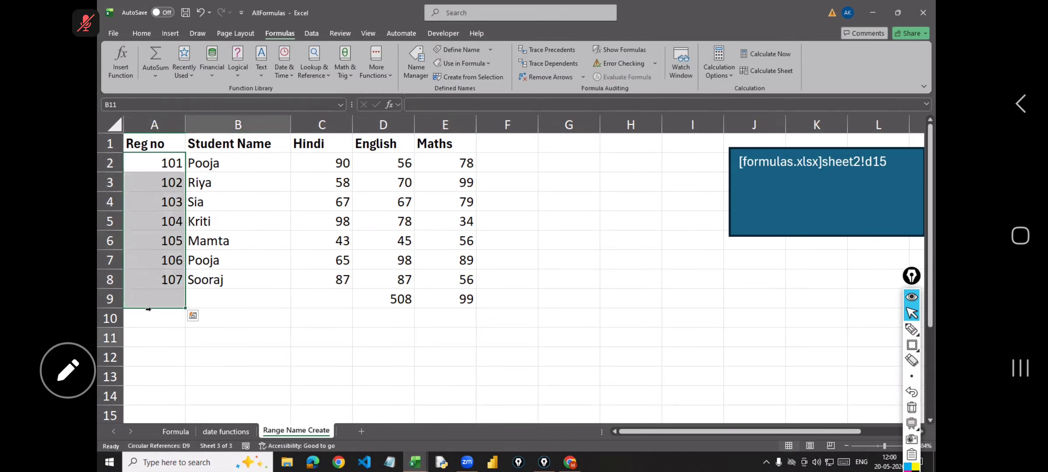
pyautogui.click(198, 333)
pyautogui.click(171, 169)
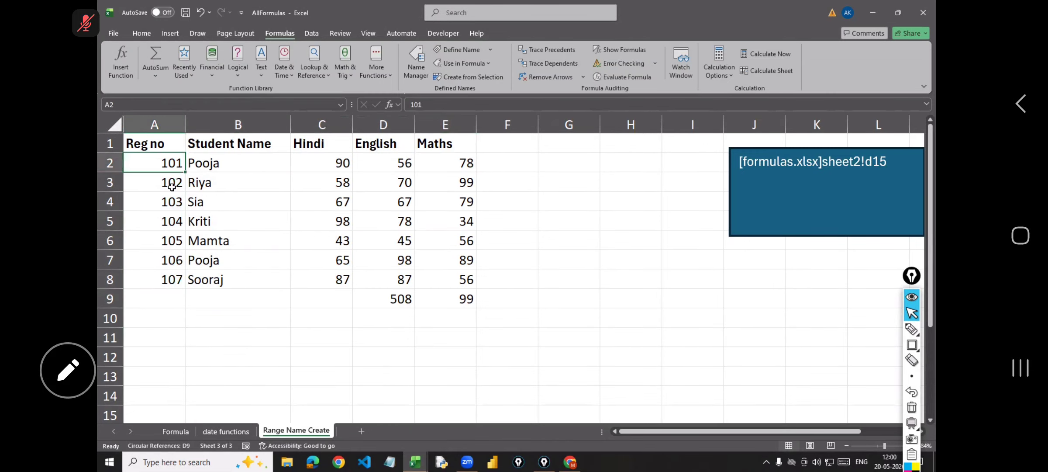
pyautogui.write('A101')
pyautogui.press('Return')
pyautogui.click(178, 159)
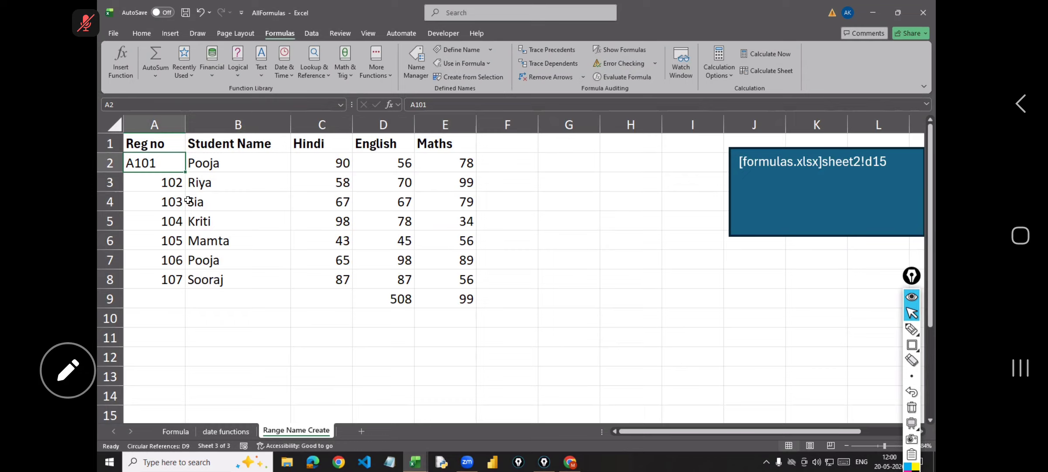
pyautogui.doubleClick(184, 172)
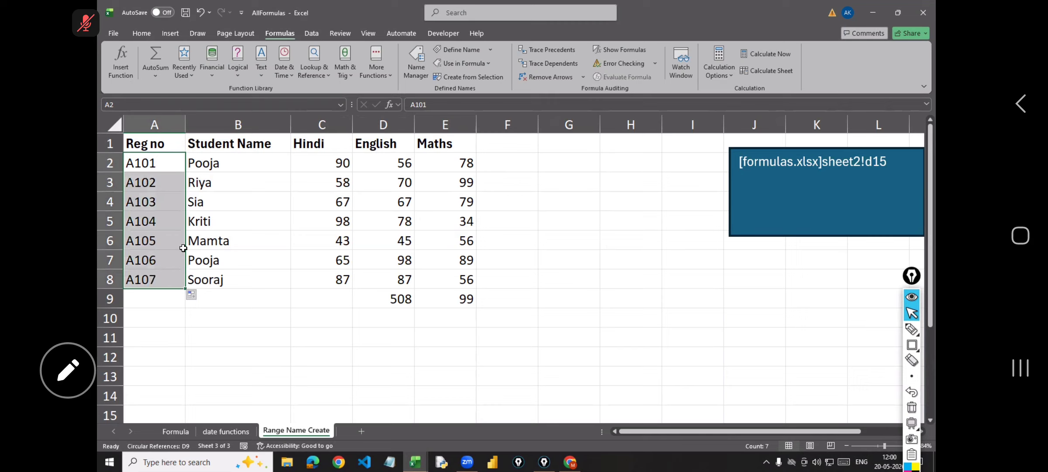
# Step: Enter 10 in cell G6 and fill the same value down to G14
pyautogui.click(551, 241)
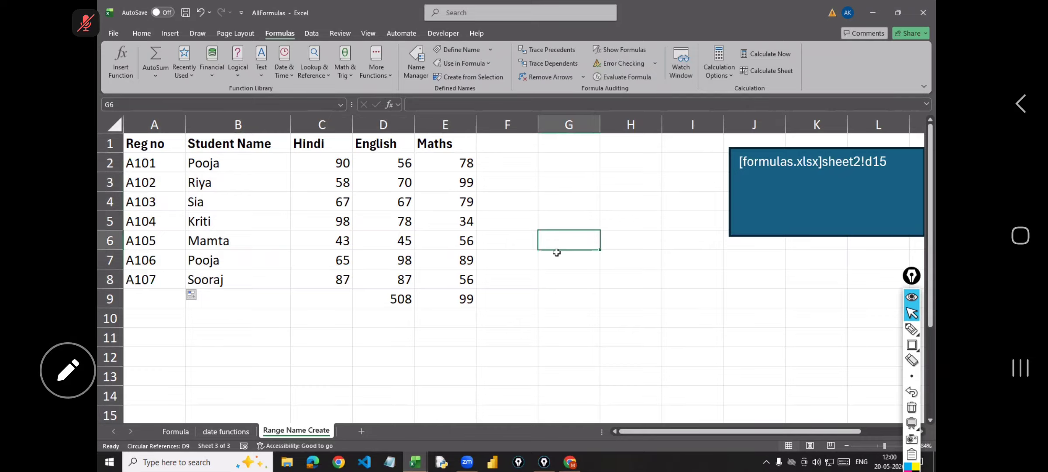
pyautogui.write('10')
pyautogui.press('Return')
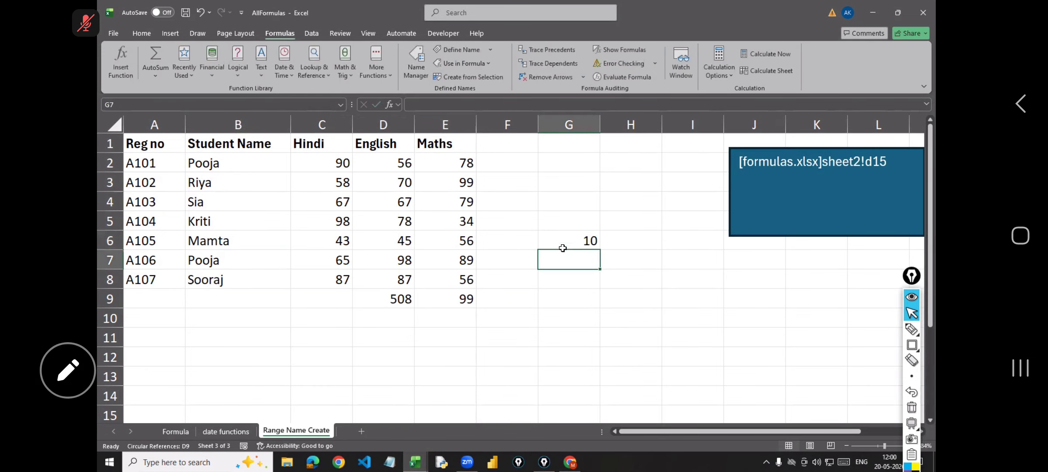
pyautogui.click(590, 244)
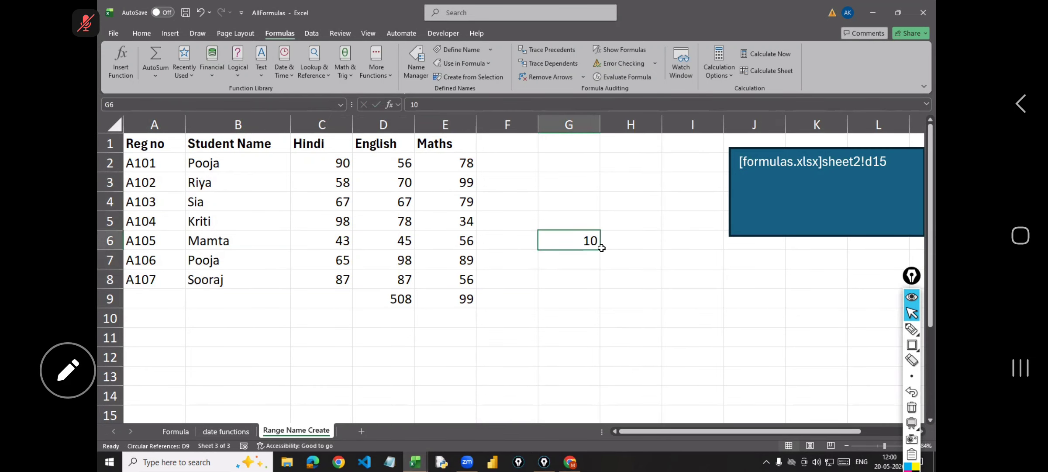
pyautogui.moveTo(601, 253); pyautogui.dragTo(614, 408)
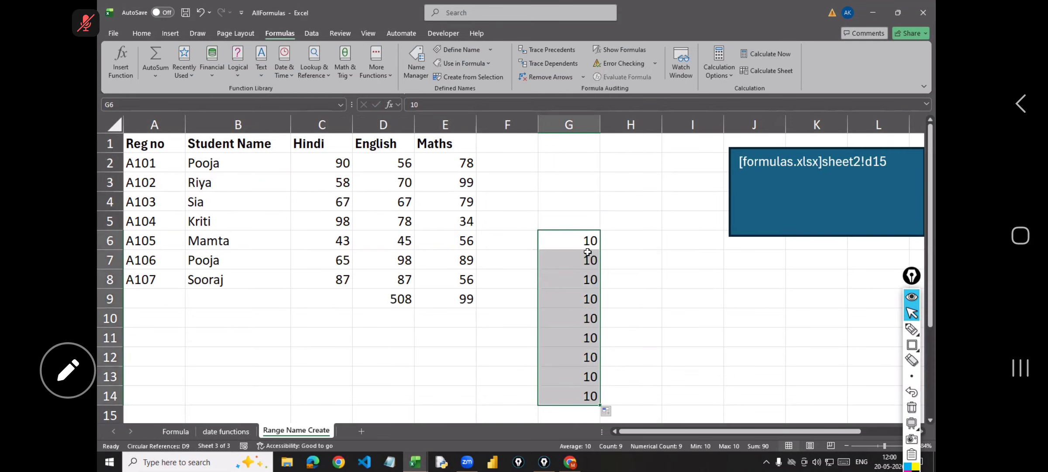
# Step: Set G7 to 20 and extend the 10, 20 pattern from G6:G7 down to G13
pyautogui.click(583, 236)
pyautogui.click(584, 259)
pyautogui.write('20')
pyautogui.press('Return')
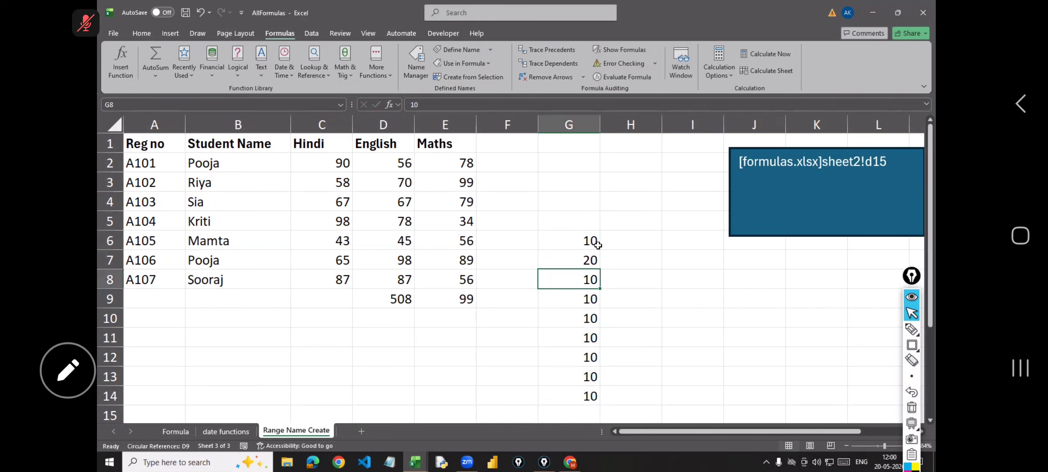
pyautogui.moveTo(590, 240); pyautogui.dragTo(607, 396)
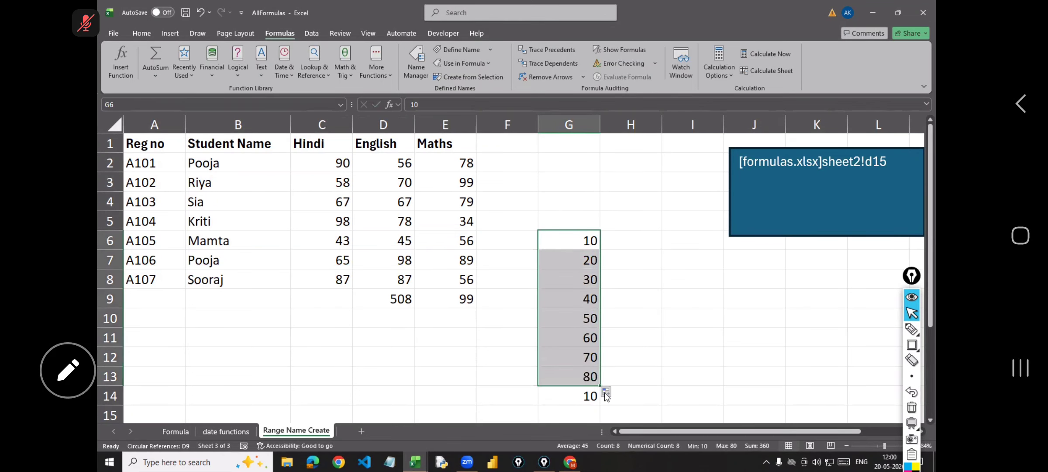
# Step: Clear the sample numbers from G6:G14 and return to cell A2
pyautogui.click(578, 197)
pyautogui.moveTo(578, 241); pyautogui.dragTo(592, 410)
pyautogui.press('Delete')
pyautogui.click(155, 163)
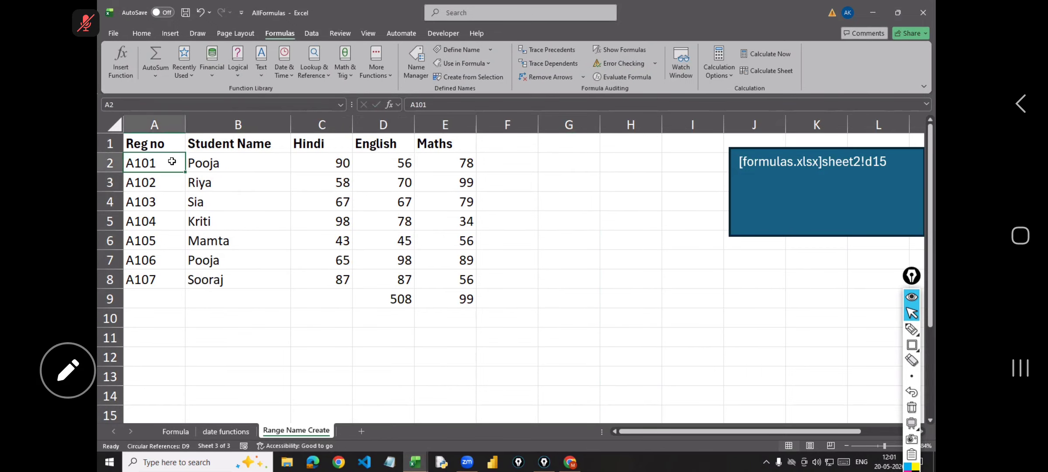
# Step: Replace the Reg no entries with a series starting at P100 in A2 and filled down to A9
pyautogui.keyDown('shift'); pyautogui.click(165, 294); pyautogui.keyUp('shift')
pyautogui.press('Delete')
pyautogui.click(146, 161)
pyautogui.write('P100')
pyautogui.press('Return')
pyautogui.click(180, 169)
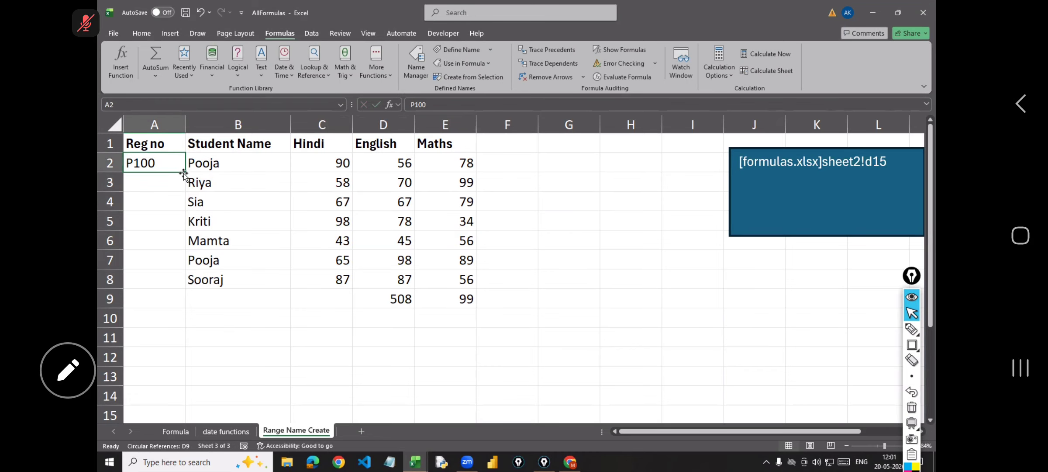
pyautogui.doubleClick(184, 172)
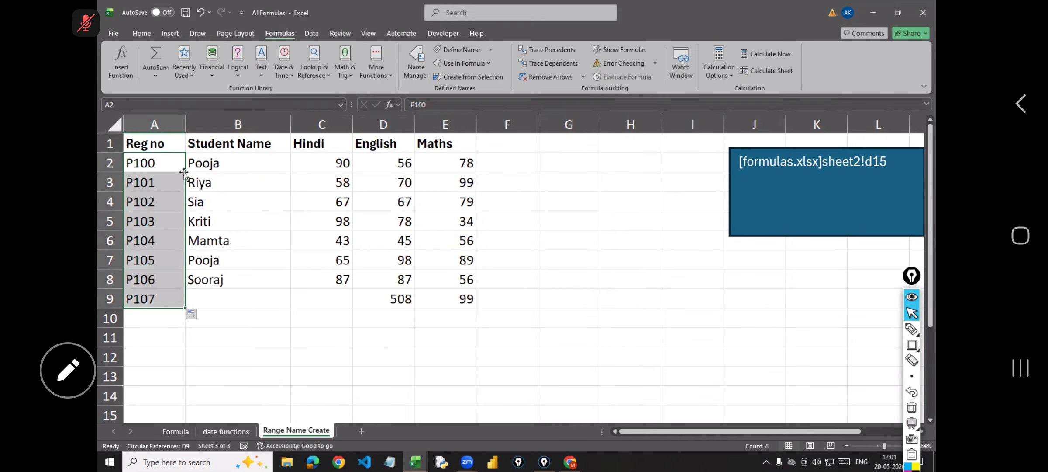
pyautogui.click(390, 280)
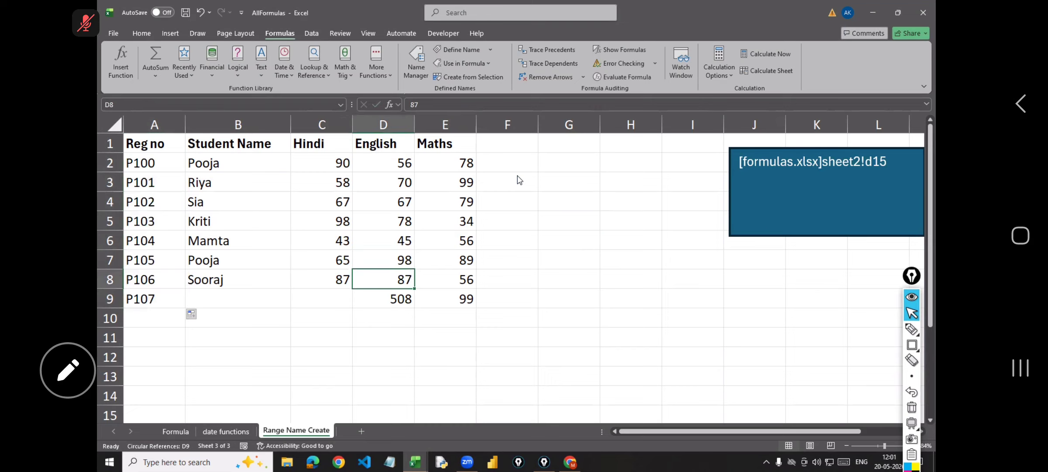
# Step: Delete the defined names English, Hindi, Maths, Name, Reg_no and Student_Name from the workbook
pyautogui.hotkey('ctrl', 'F3')
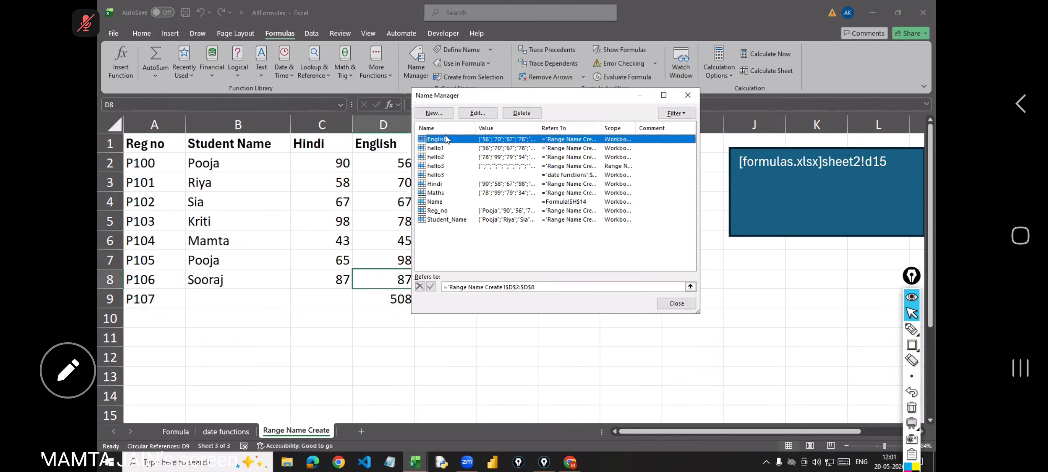
pyautogui.click(518, 112)
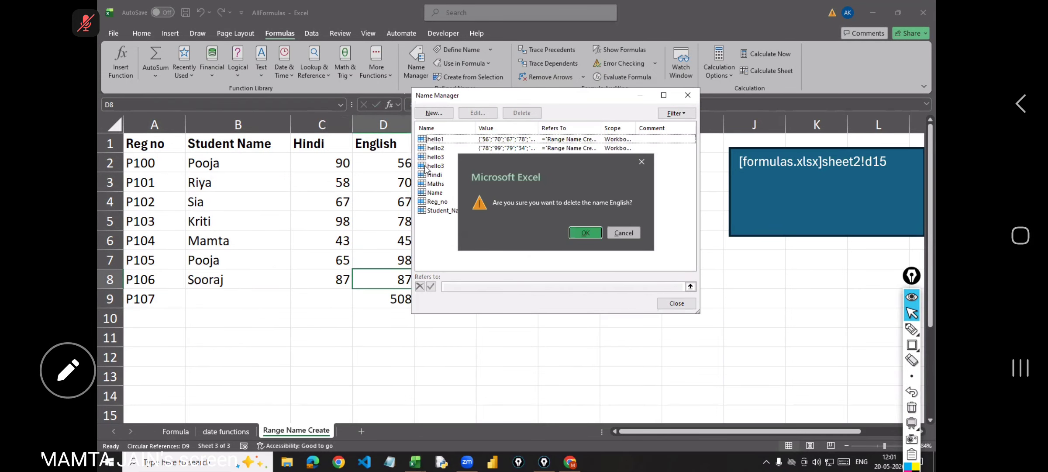
pyautogui.press('Return')
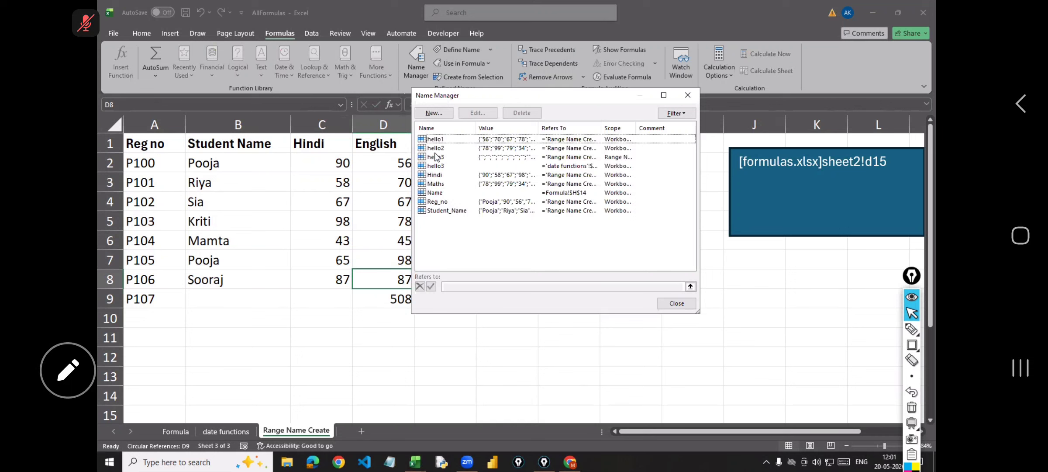
pyautogui.click(421, 167)
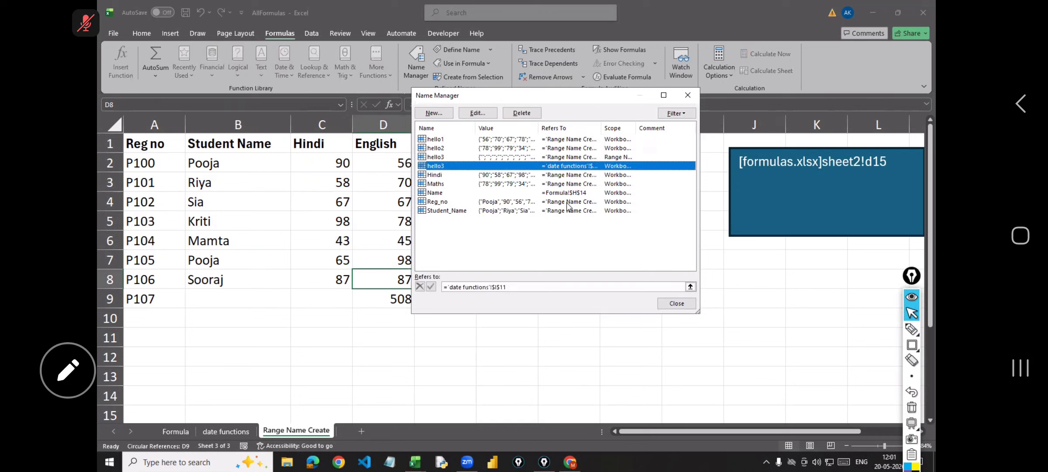
pyautogui.keyDown('shift'); pyautogui.click(630, 212); pyautogui.keyUp('shift')
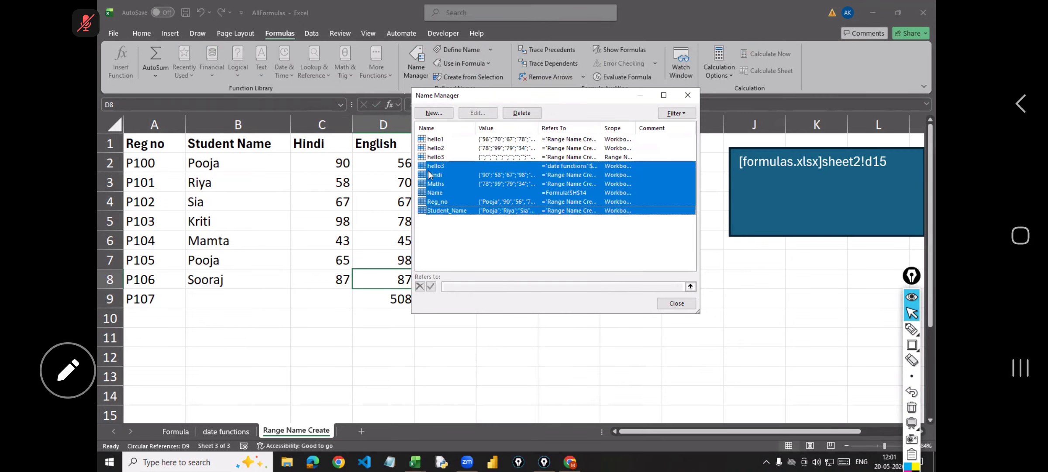
pyautogui.click(421, 176)
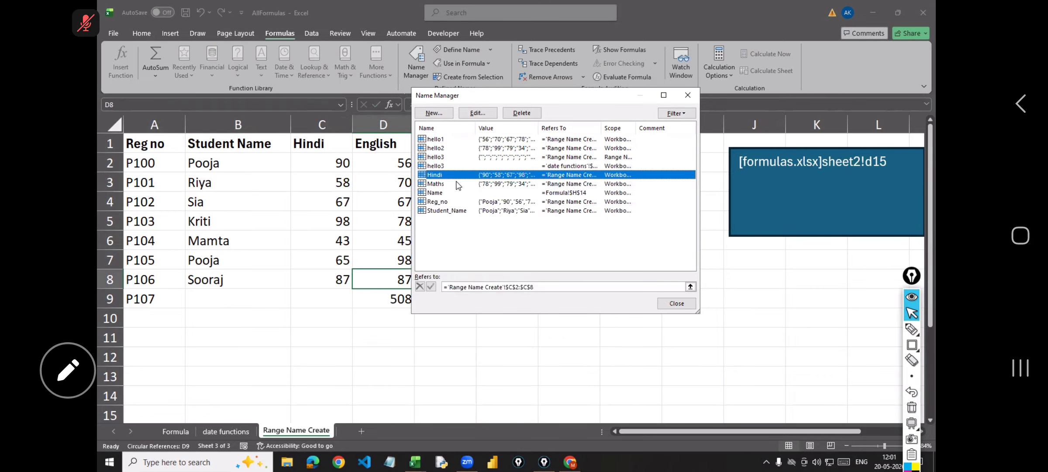
pyautogui.keyDown('shift'); pyautogui.click(620, 210); pyautogui.keyUp('shift')
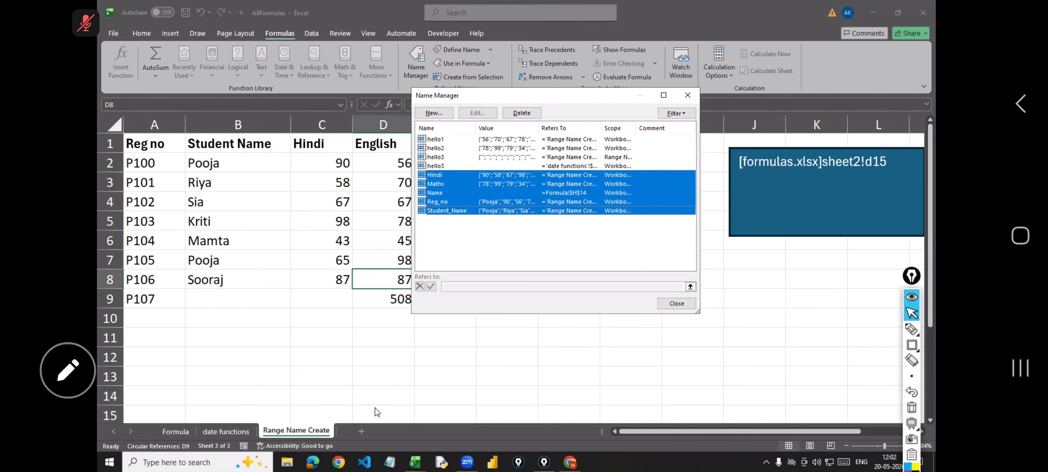
pyautogui.click(521, 114)
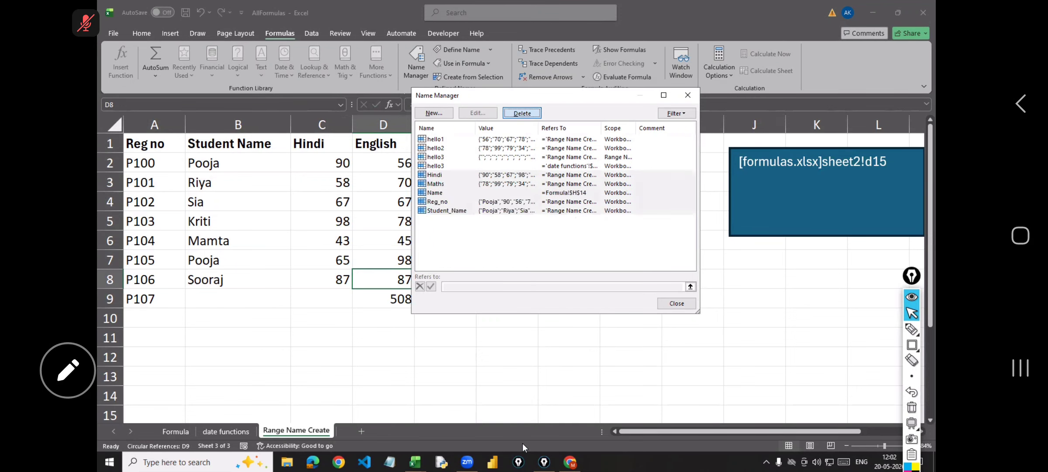
pyautogui.click(593, 234)
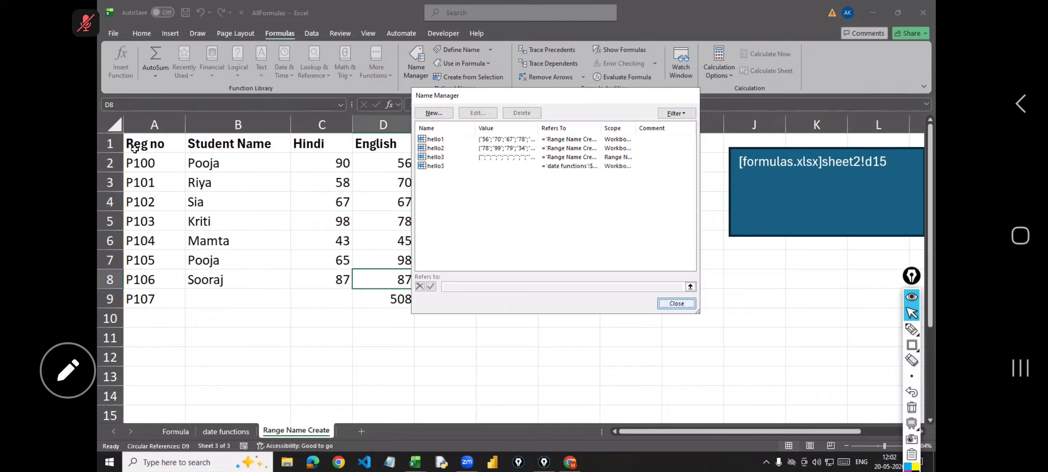
pyautogui.press('Escape')
# Step: Clear the contents of row 9 below the student table
pyautogui.moveTo(144, 143); pyautogui.dragTo(473, 288)
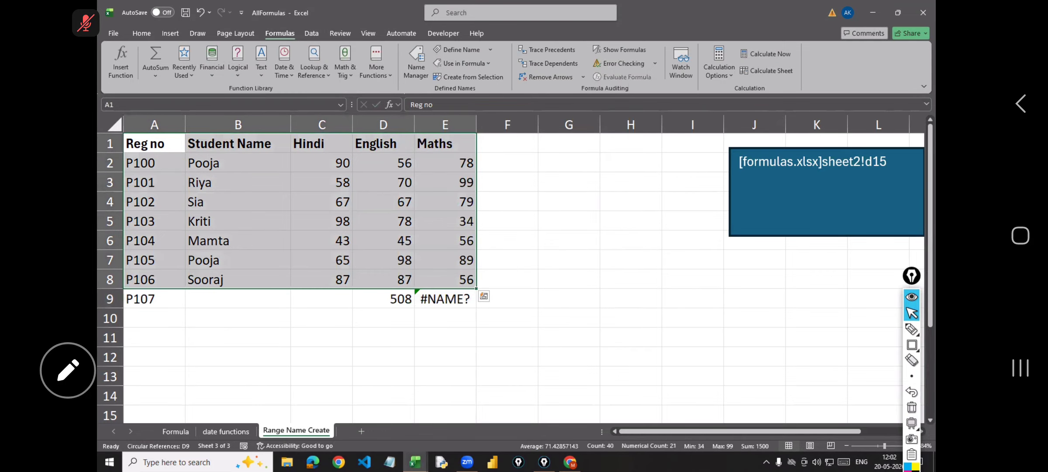
pyautogui.click(110, 299)
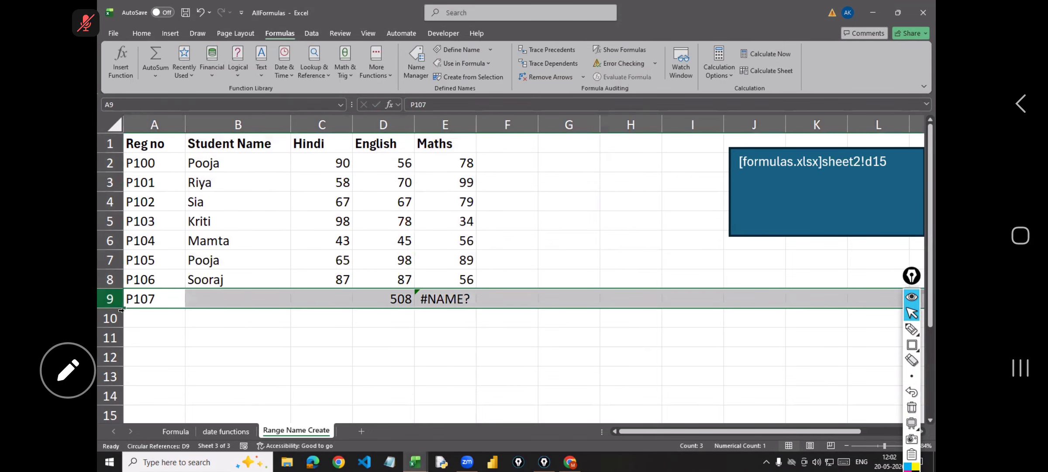
pyautogui.press('Delete')
# Step: Create names from the whole student table A1:E8, using its top row and left column
pyautogui.click(139, 169)
pyautogui.hotkey('ctrl', 'a')
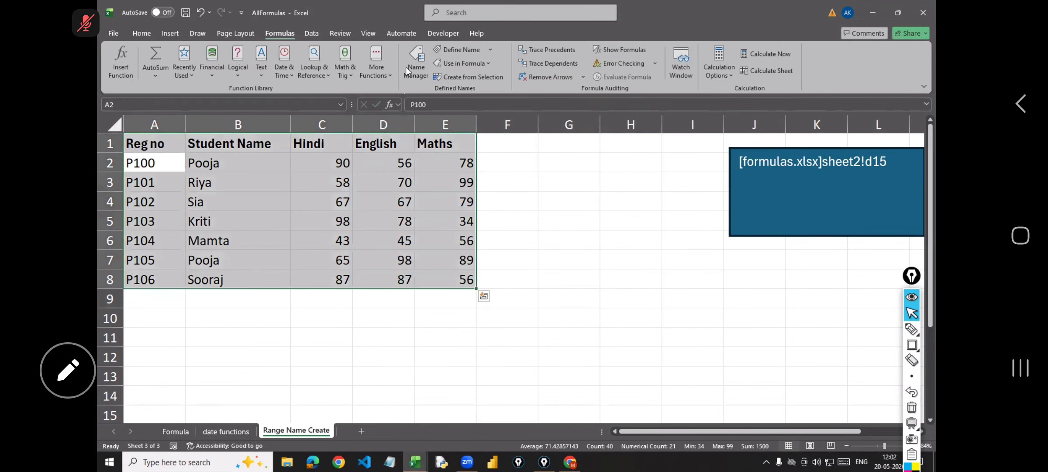
pyautogui.click(408, 75)
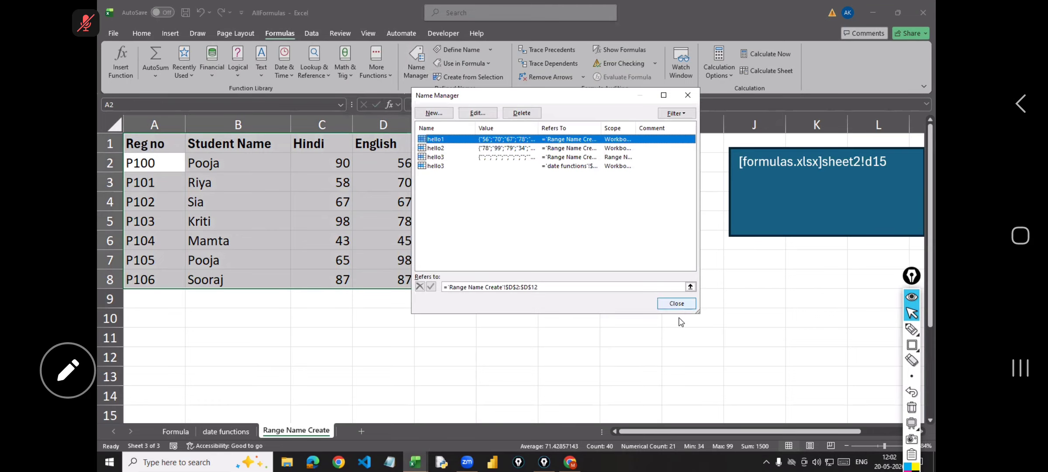
pyautogui.click(678, 304)
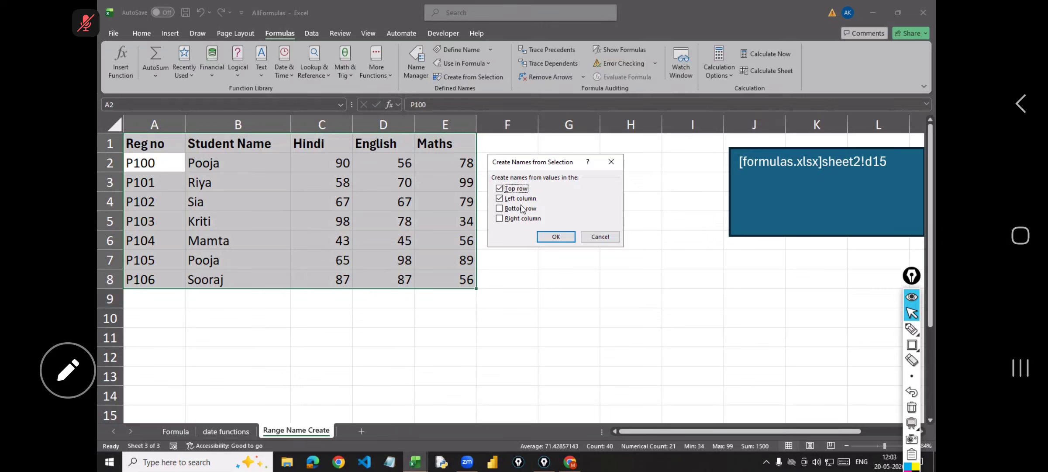
pyautogui.click(555, 237)
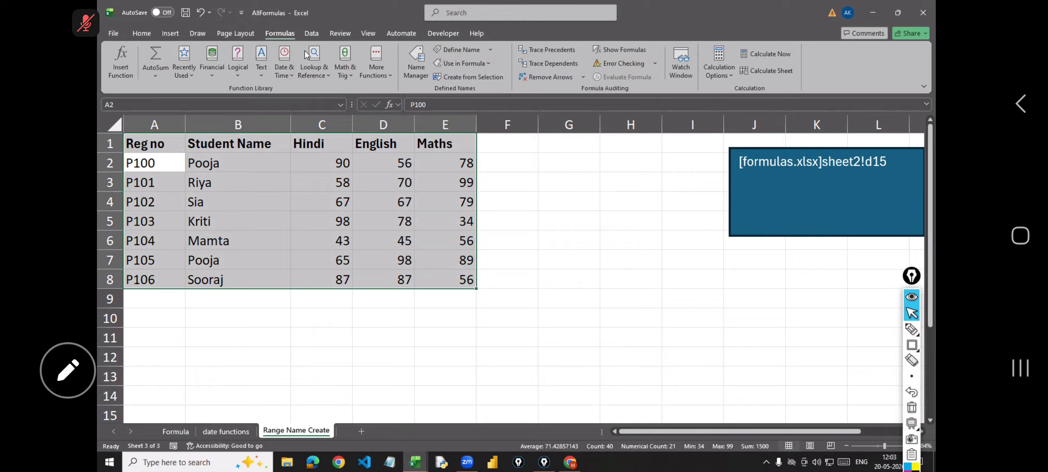
# Step: Review the newly created names in the Name Manager and mark P100_ with the annotation pen
pyautogui.click(415, 70)
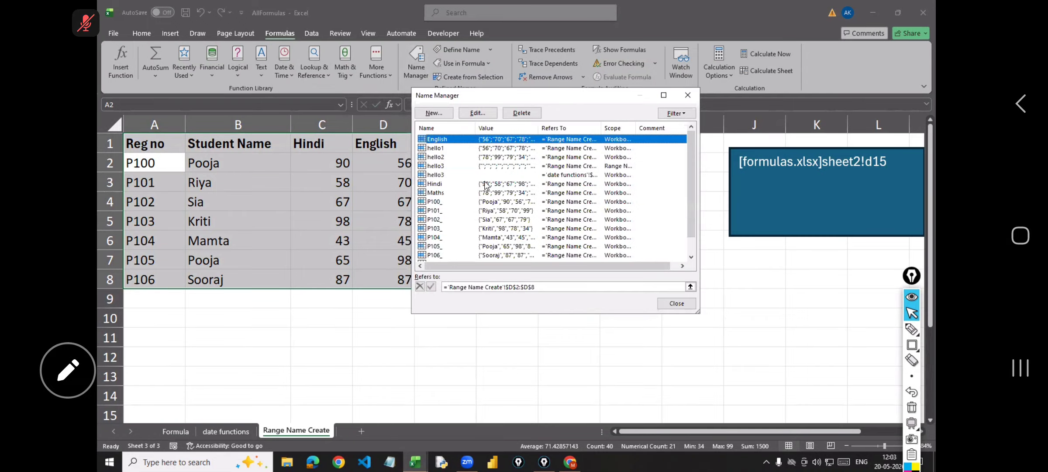
pyautogui.scroll(-1, 491, 245)
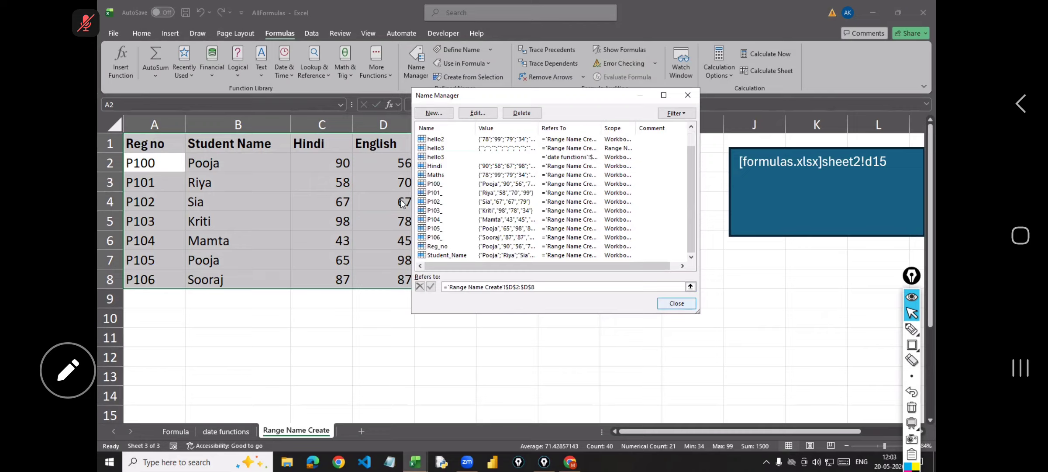
pyautogui.click(912, 328)
pyautogui.moveTo(427, 180)
pyautogui.mouseDown()
pyautogui.moveTo(446, 187)
pyautogui.moveTo(418, 180)
pyautogui.mouseUp()
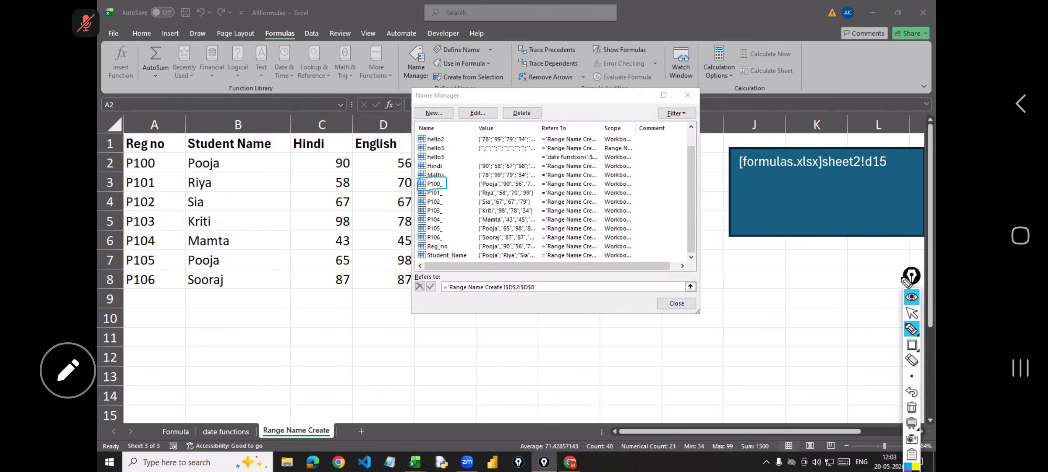
pyautogui.moveTo(912, 276); pyautogui.dragTo(876, 155)
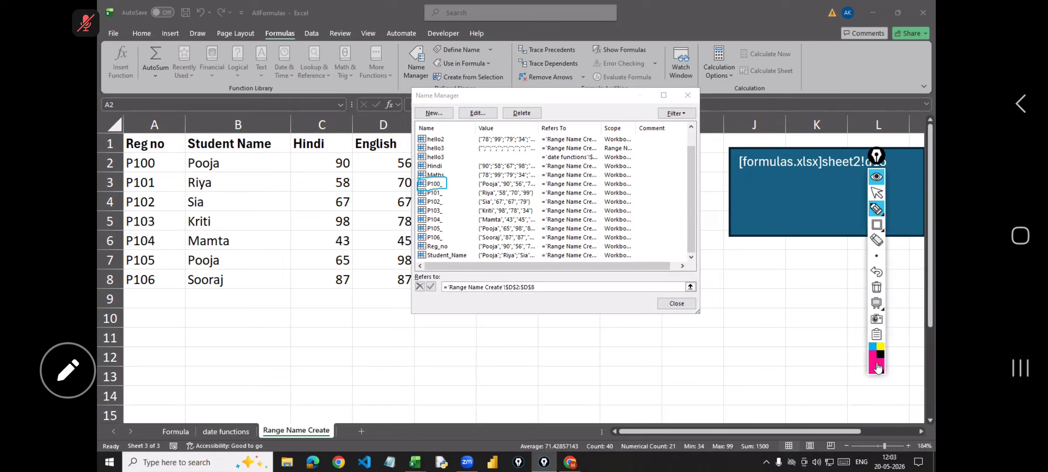
pyautogui.click(876, 177)
pyautogui.click(676, 303)
# Step: From the Formula sheet, go to the named range P104_ through the Name Box
pyautogui.click(176, 431)
pyautogui.click(174, 105)
pyautogui.write('P104_')
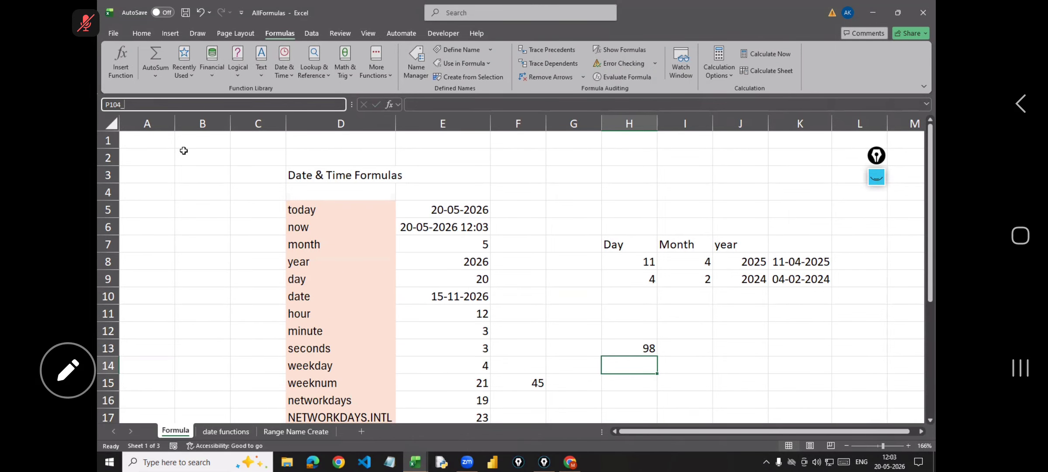
pyautogui.press('Return')
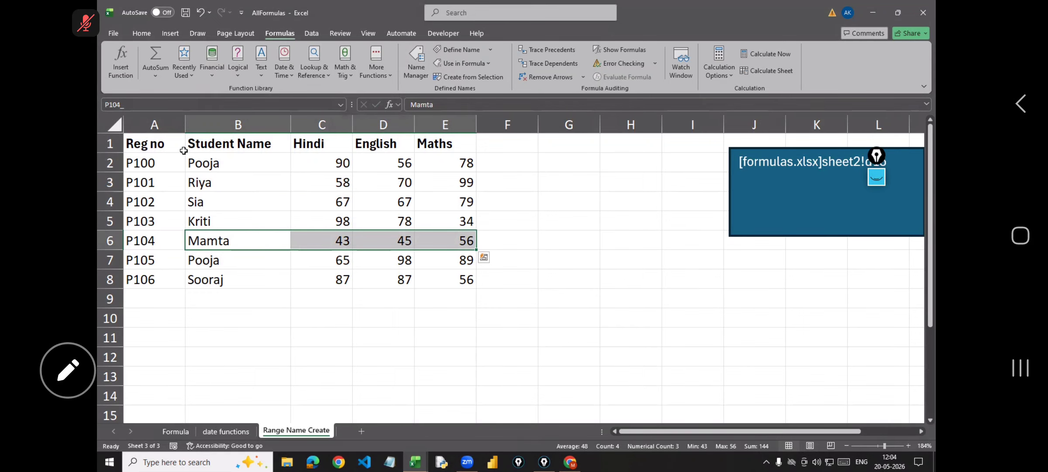
# Step: Return to the Formula sheet and go to the named range P106_ through the Name Box
pyautogui.click(176, 431)
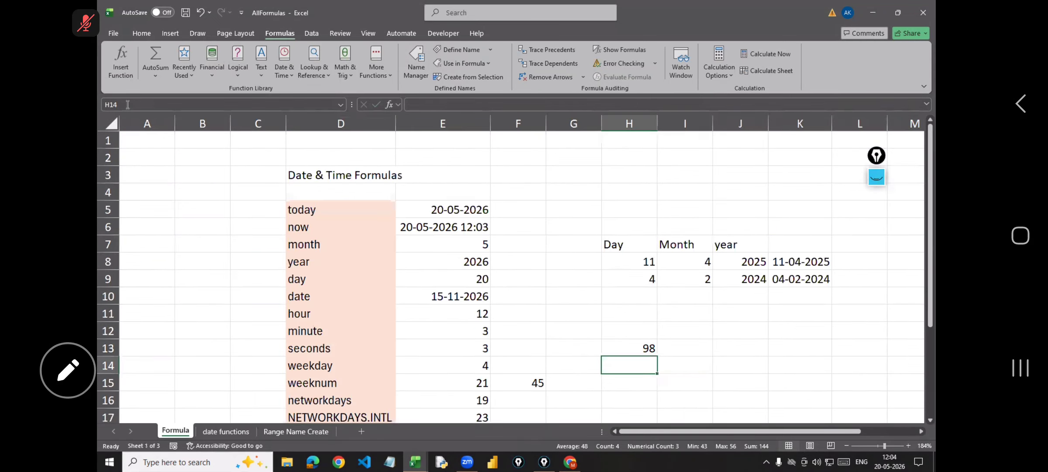
pyautogui.click(129, 105)
pyautogui.write('J106_')
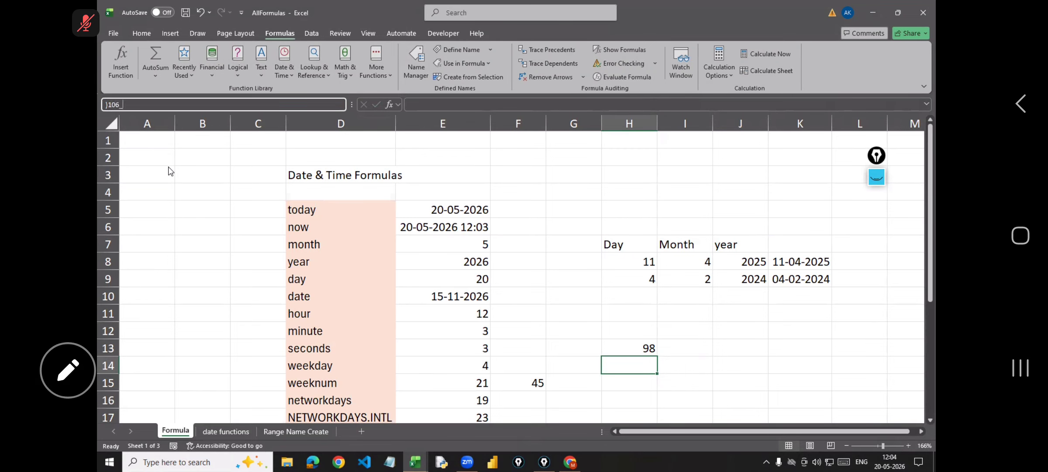
pyautogui.press('Return')
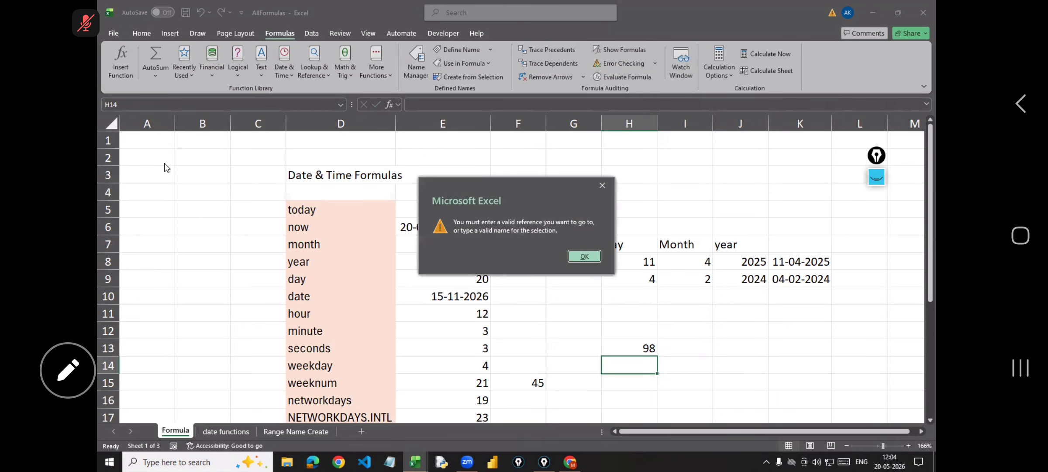
pyautogui.press('Return')
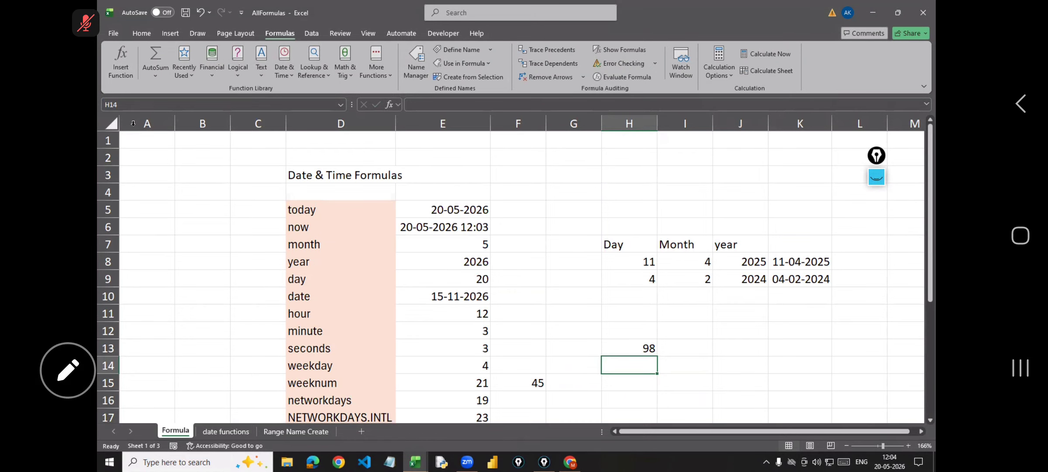
pyautogui.write('p10')
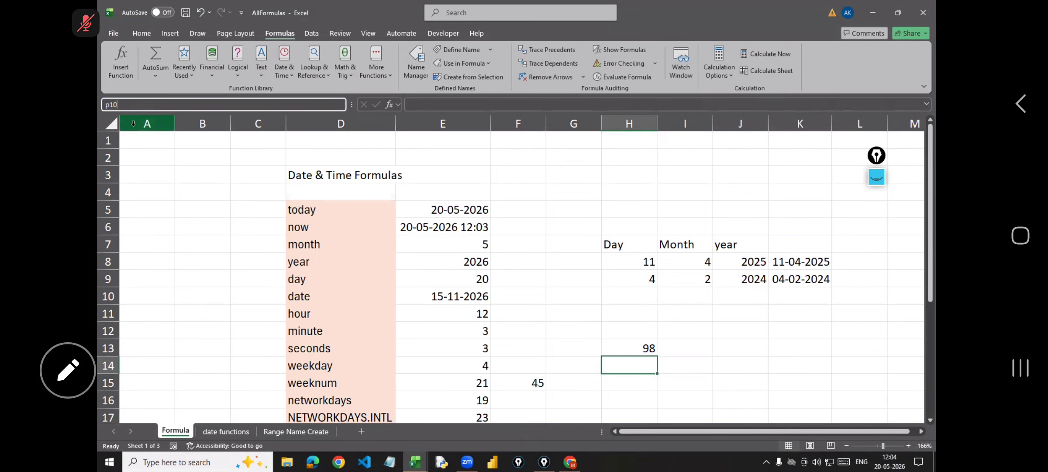
pyautogui.write('6_')
pyautogui.press('Return')
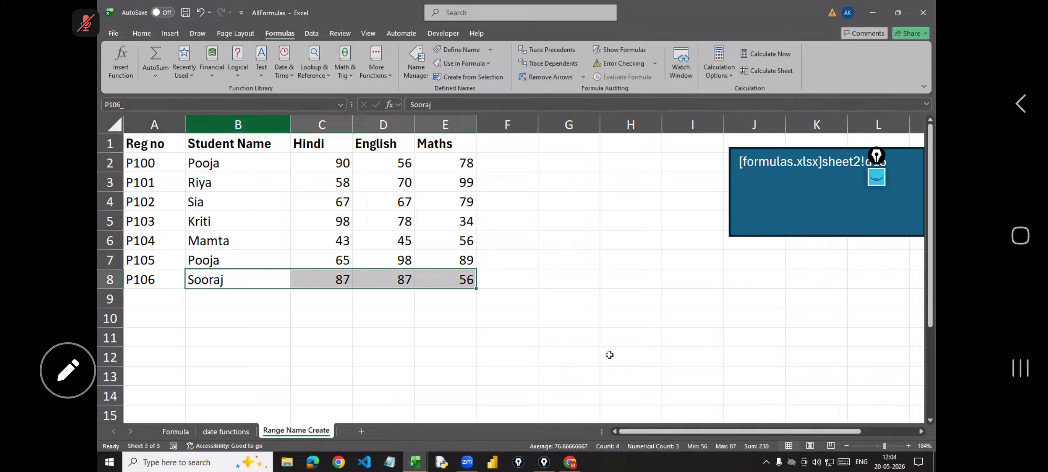
# Step: Switch to the Formulas workbook, view the math fns. sheet and bring up the list of all its sheets
pyautogui.click(415, 461)
pyautogui.click(368, 426)
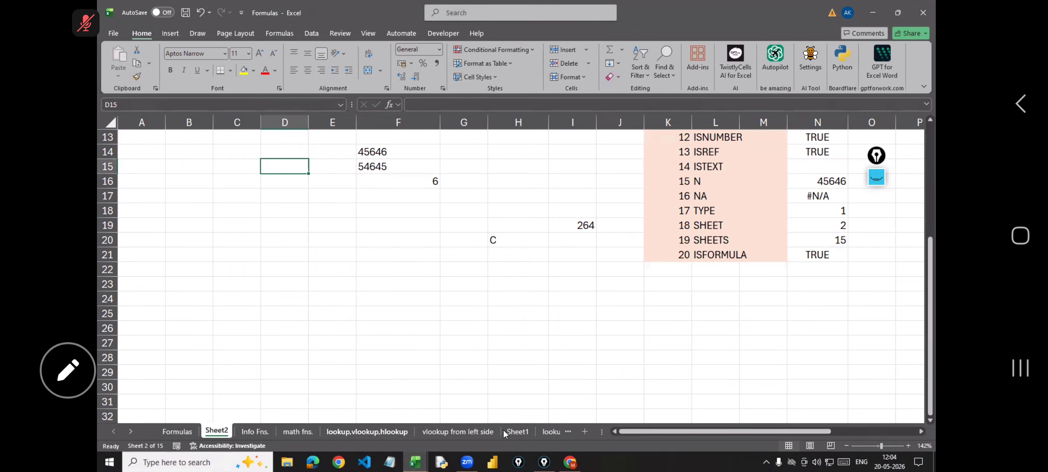
pyautogui.click(311, 431)
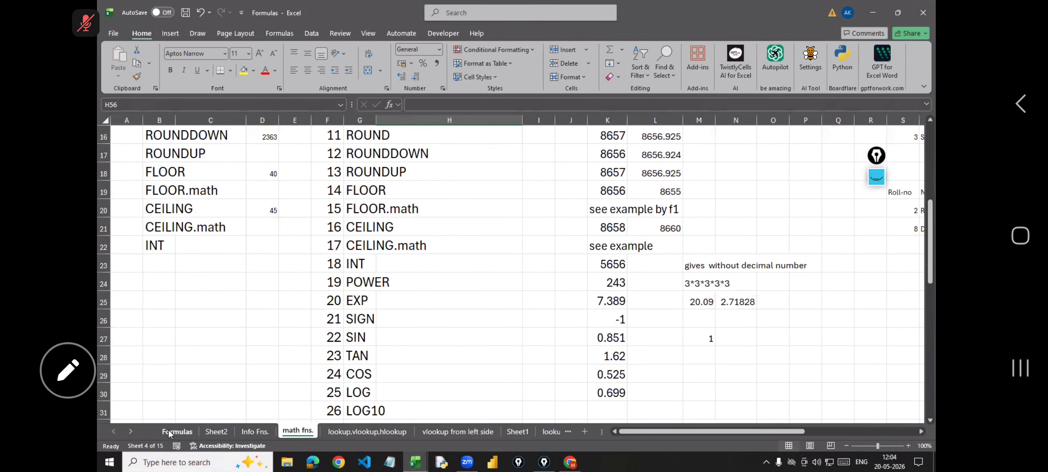
pyautogui.keyDown('ctrl'); pyautogui.click(112, 429); pyautogui.keyUp('ctrl')
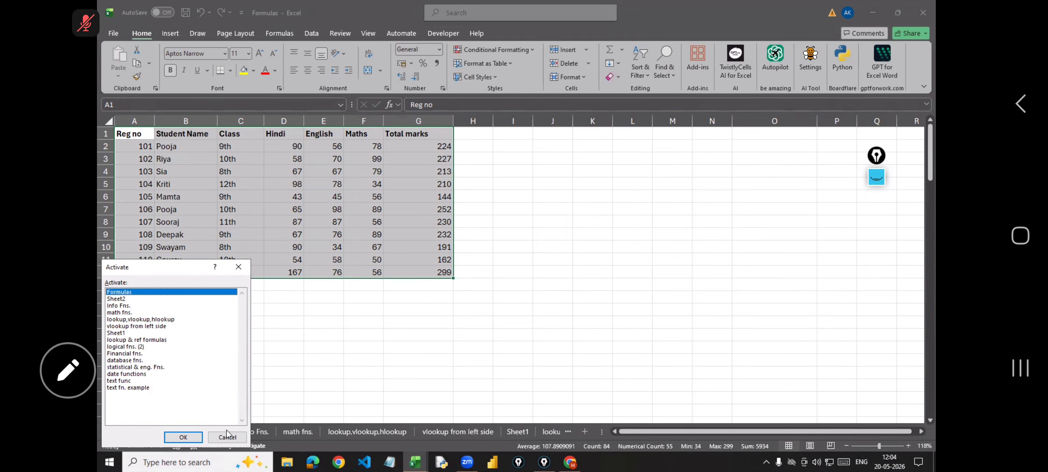
pyautogui.press('Escape')
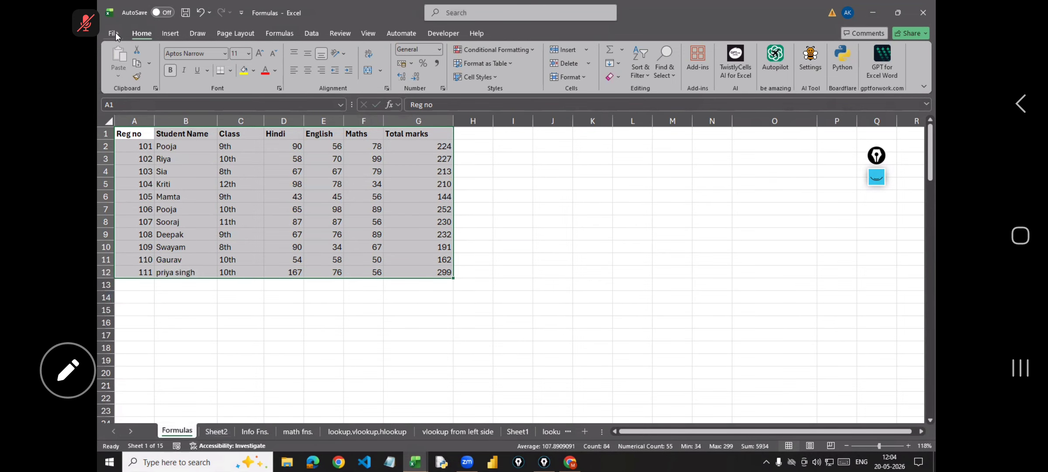
# Step: Open the Formula-Asssignment1 workbook from the WD Excel 11-30am folder
pyautogui.hotkey('alt', 'f')
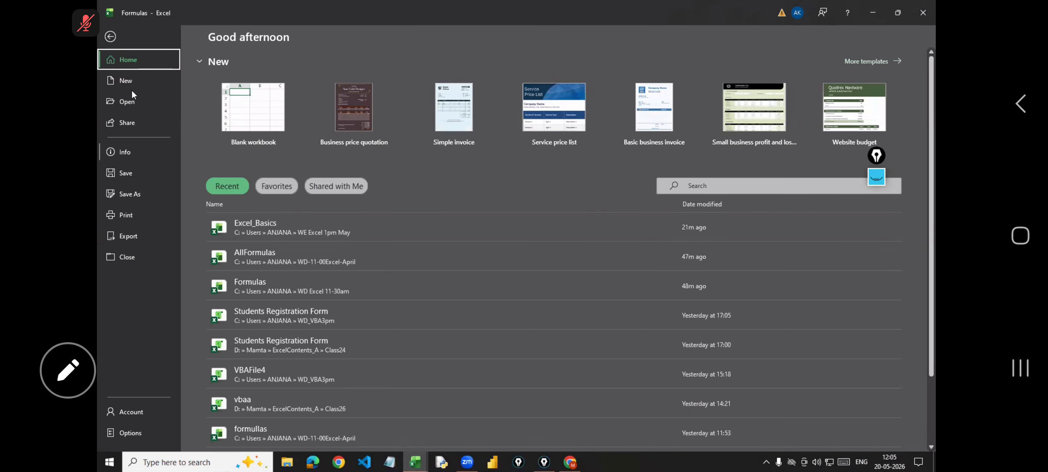
pyautogui.click(139, 103)
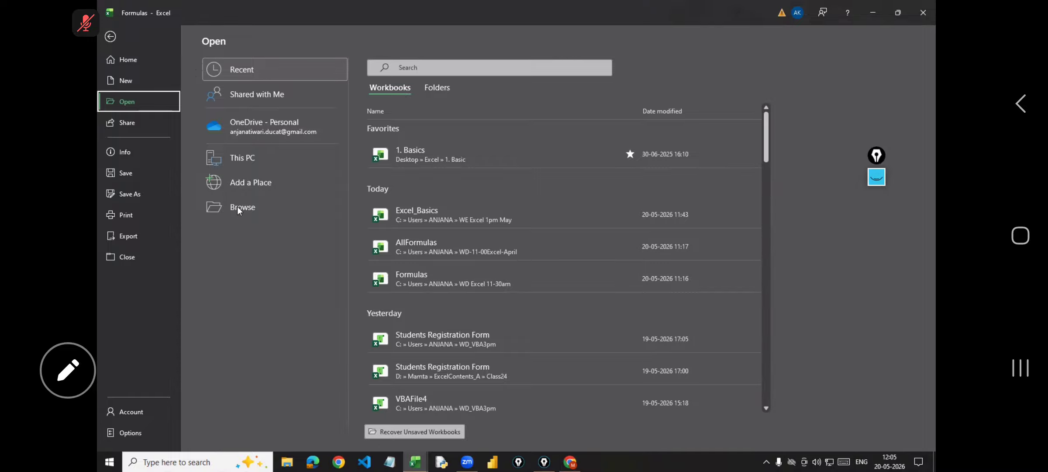
pyautogui.click(256, 211)
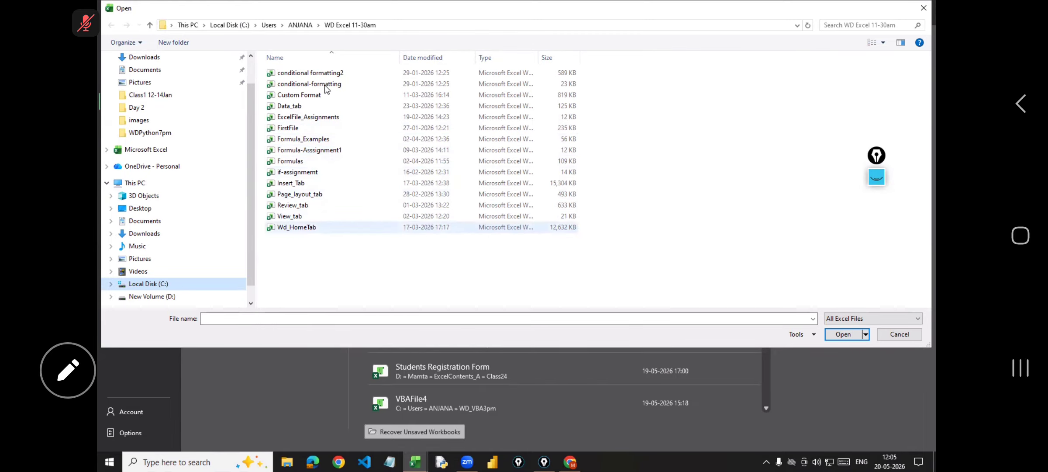
pyautogui.click(321, 141)
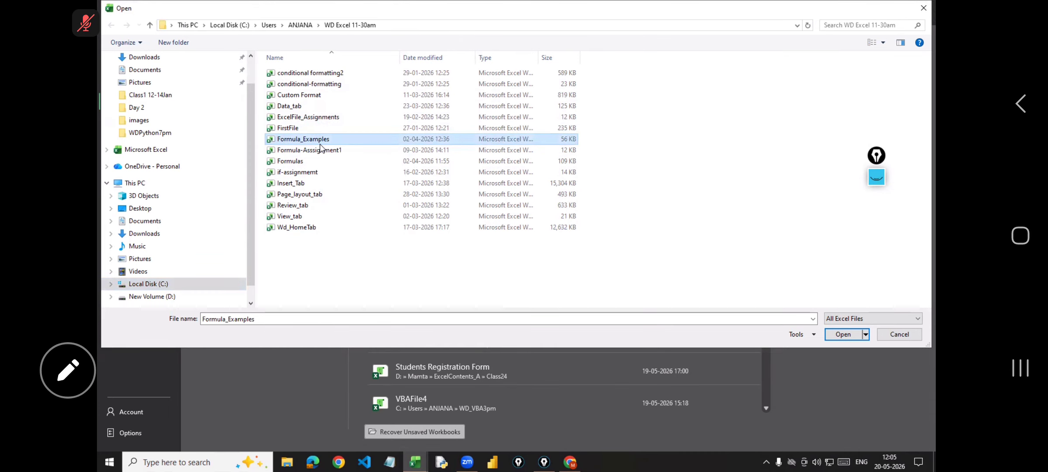
pyautogui.doubleClick(320, 151)
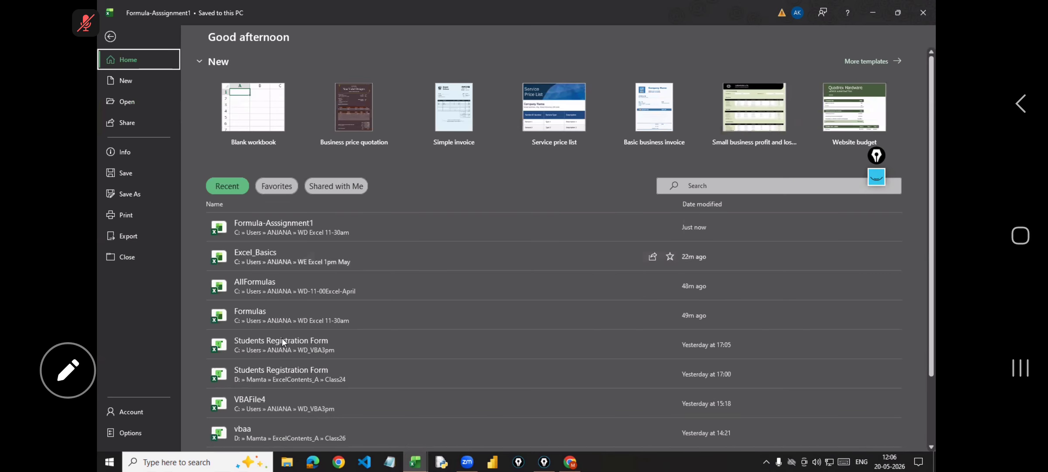
# Step: Return to the Formulas workbook and look through its function sheets from Sheet2 to text fn. example
pyautogui.click(281, 319)
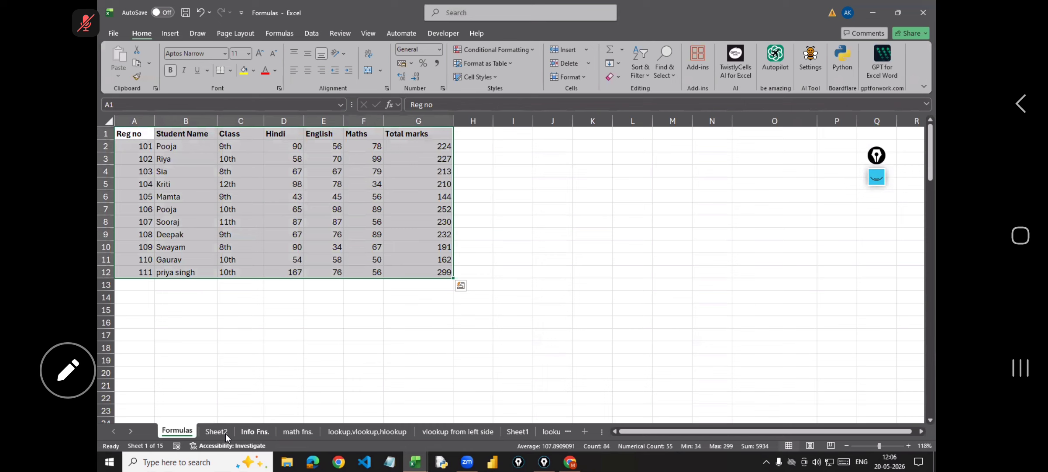
pyautogui.click(225, 433)
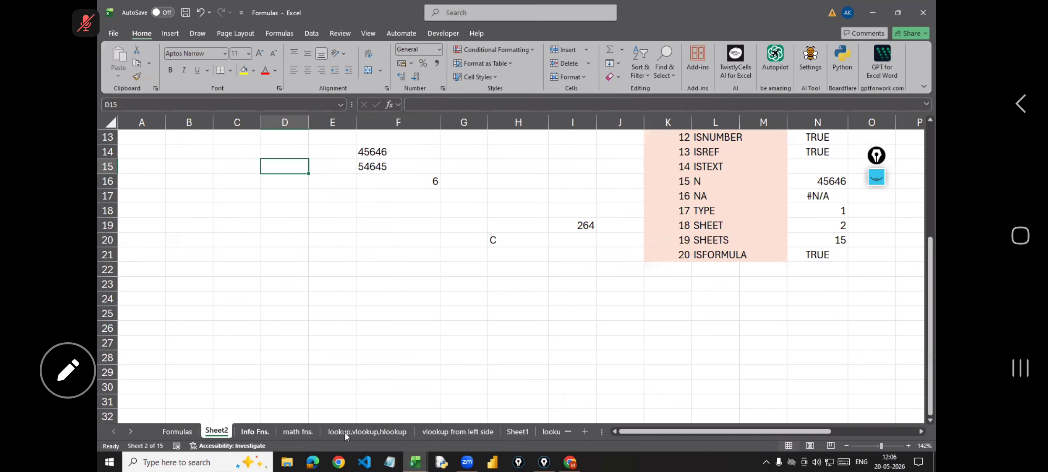
pyautogui.hotkey('ctrl', 'pagedown')
pyautogui.hotkey('ctrl', 'pagedown')
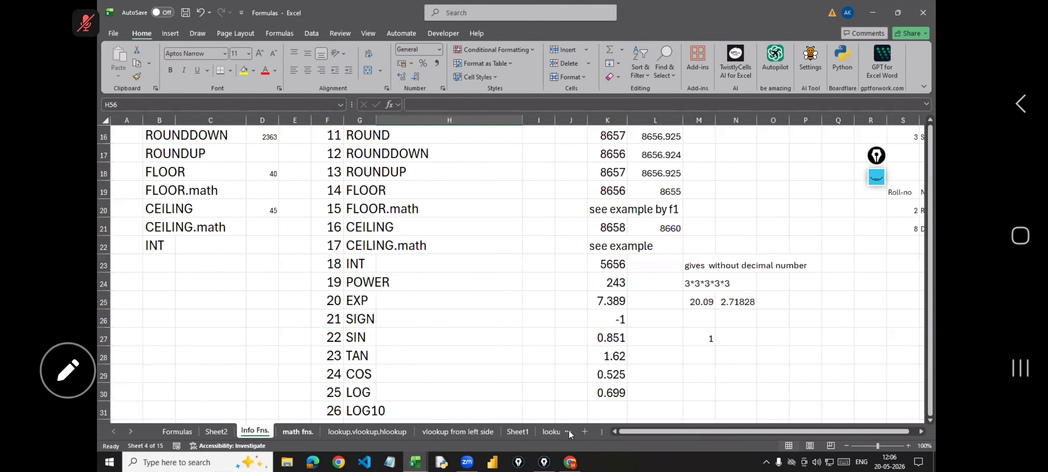
pyautogui.hotkey('ctrl', 'pagedown')
pyautogui.hotkey('ctrl', 'pagedown')
pyautogui.hotkey('ctrl', 'pagedown')
pyautogui.hotkey('ctrl', 'pagedown')
pyautogui.hotkey('ctrl', 'pagedown')
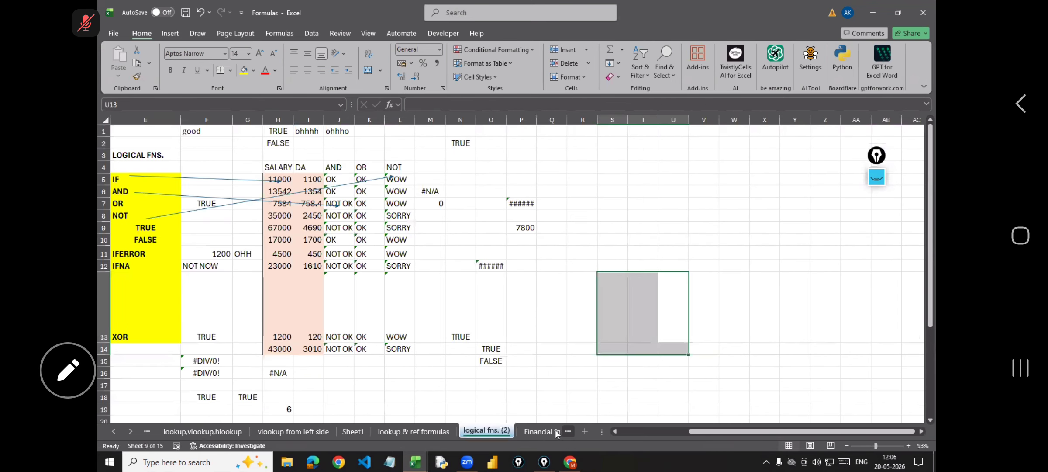
pyautogui.hotkey('ctrl', 'pagedown')
pyautogui.hotkey('ctrl', 'pagedown')
pyautogui.hotkey('ctrl', 'pagedown')
pyautogui.hotkey('ctrl', 'pagedown')
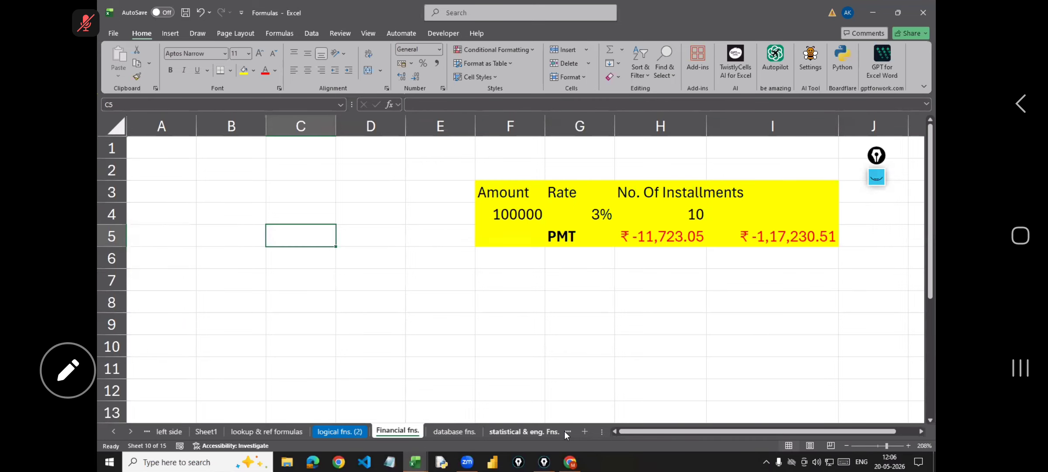
pyautogui.hotkey('ctrl', 'pagedown')
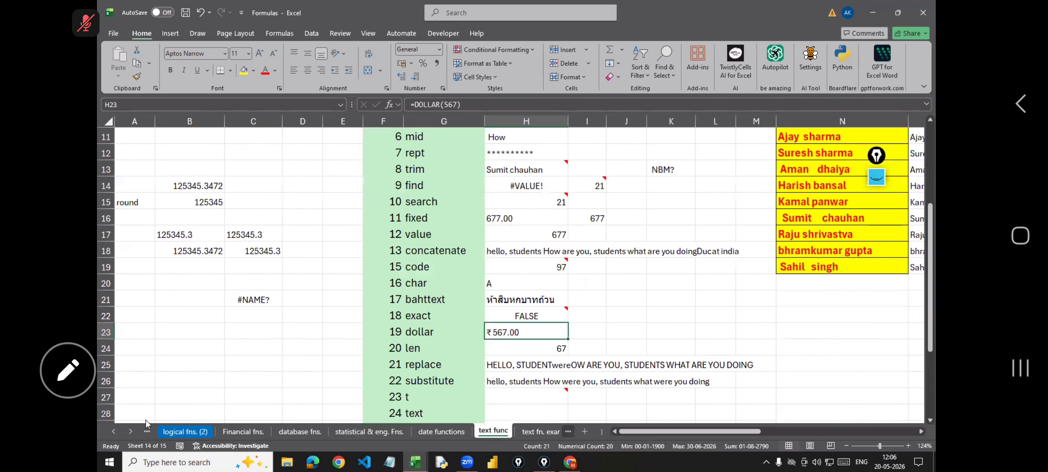
pyautogui.hotkey('ctrl', 'pagedown')
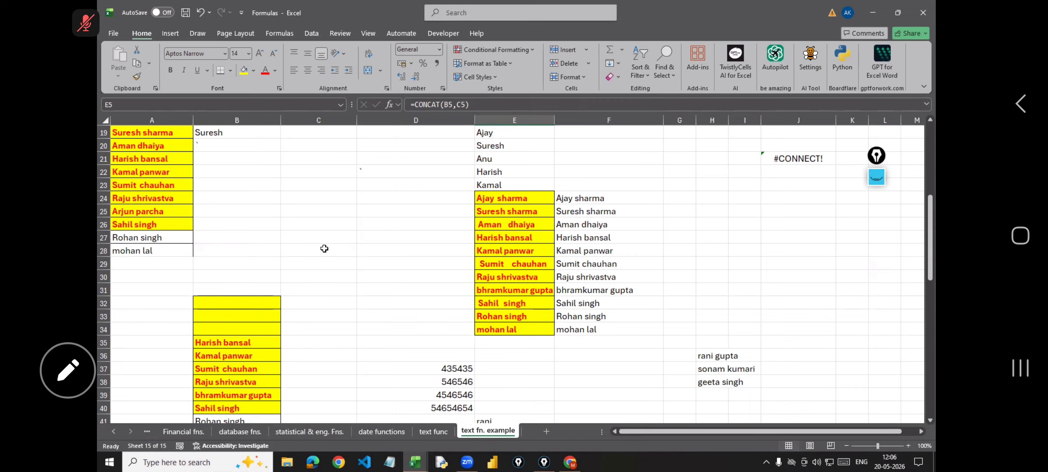
# Step: Switch back to the AllFormulas workbook and show the list of Date & Time functions
pyautogui.moveTo(415, 462)
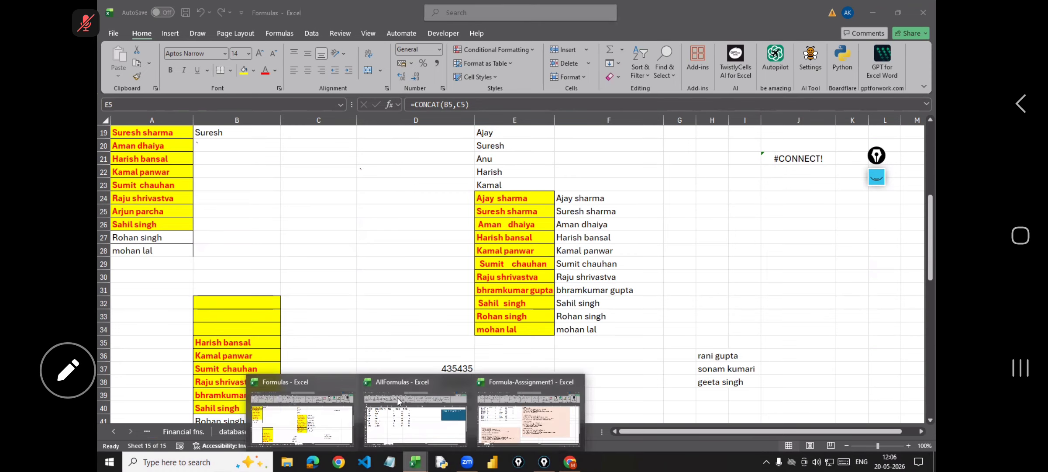
pyautogui.click(413, 422)
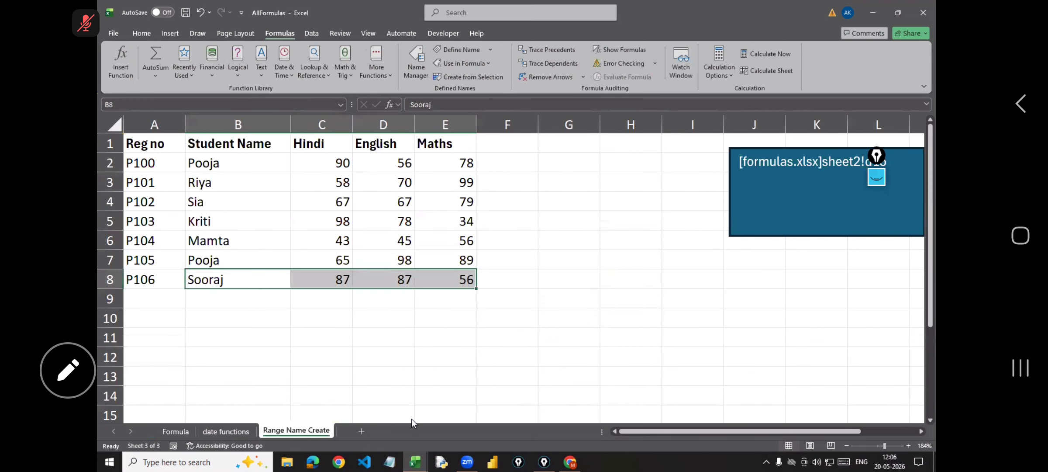
pyautogui.click(288, 69)
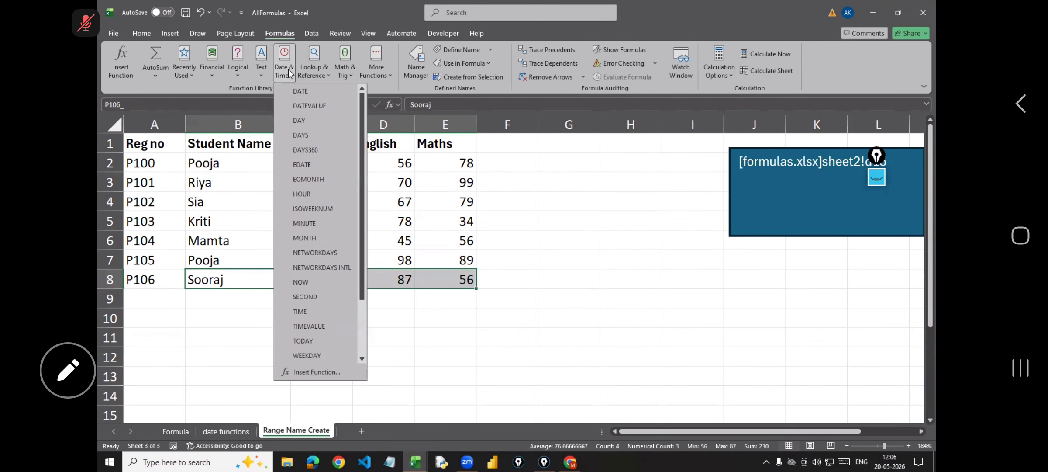